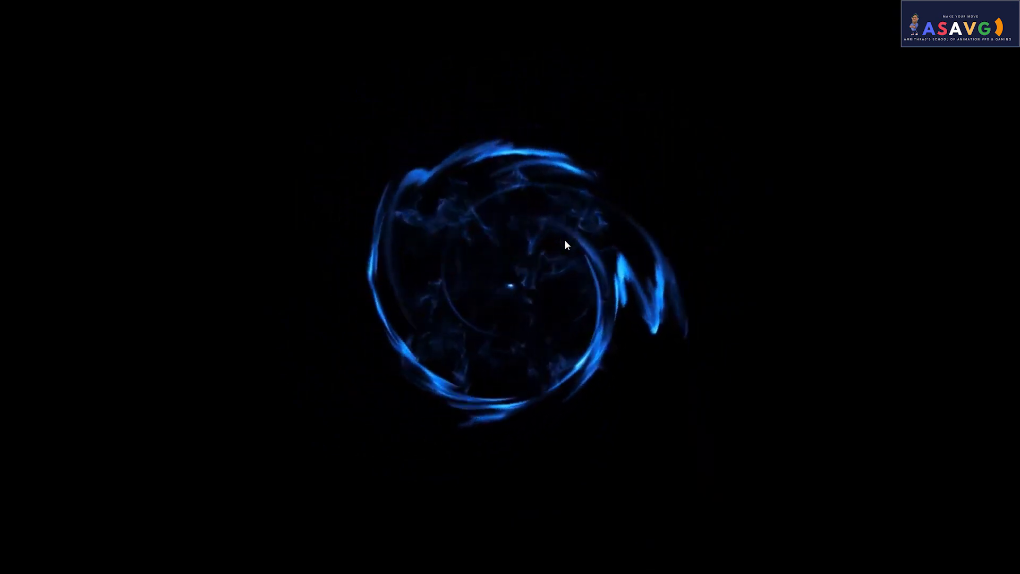
Step: Preview and pause the Black screen Smoking effect clip, then close Windows Media Player
key(Escape)
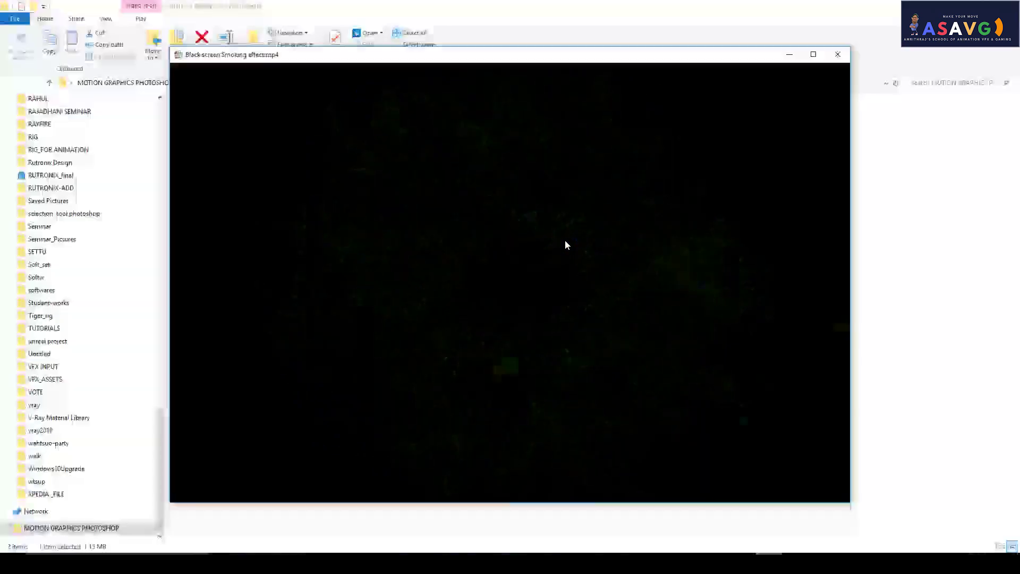
click(784, 53)
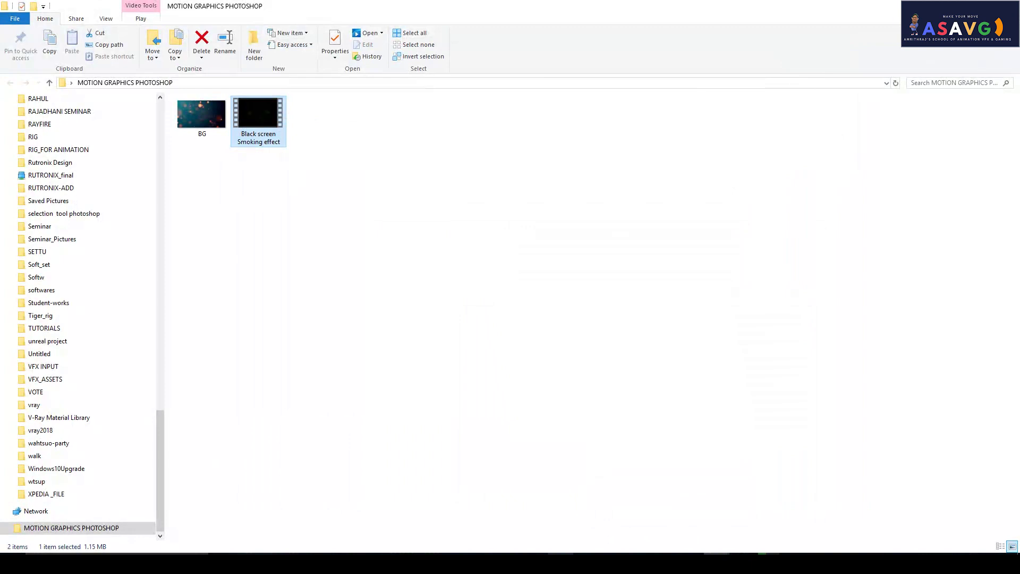
click(755, 563)
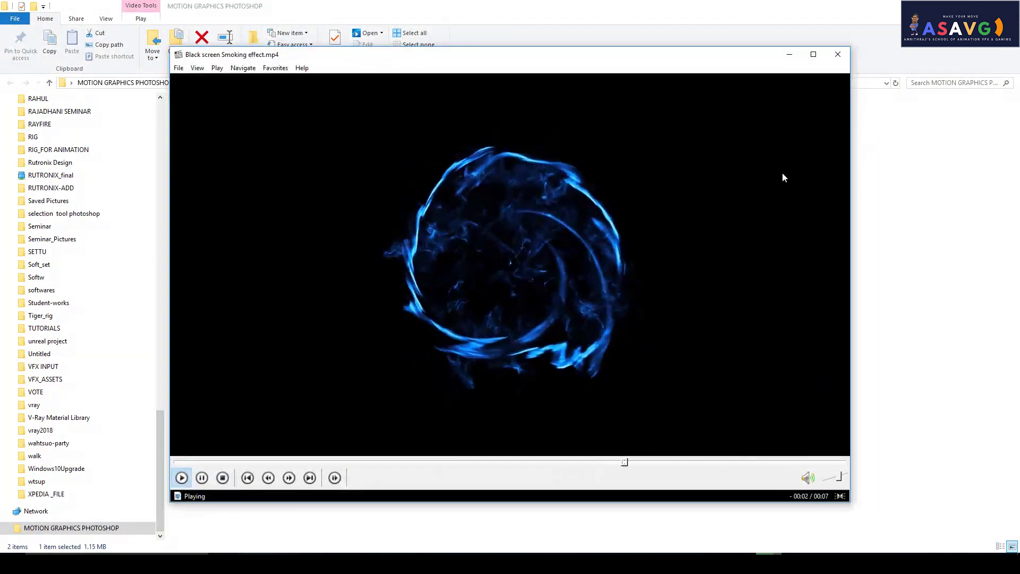
click(788, 79)
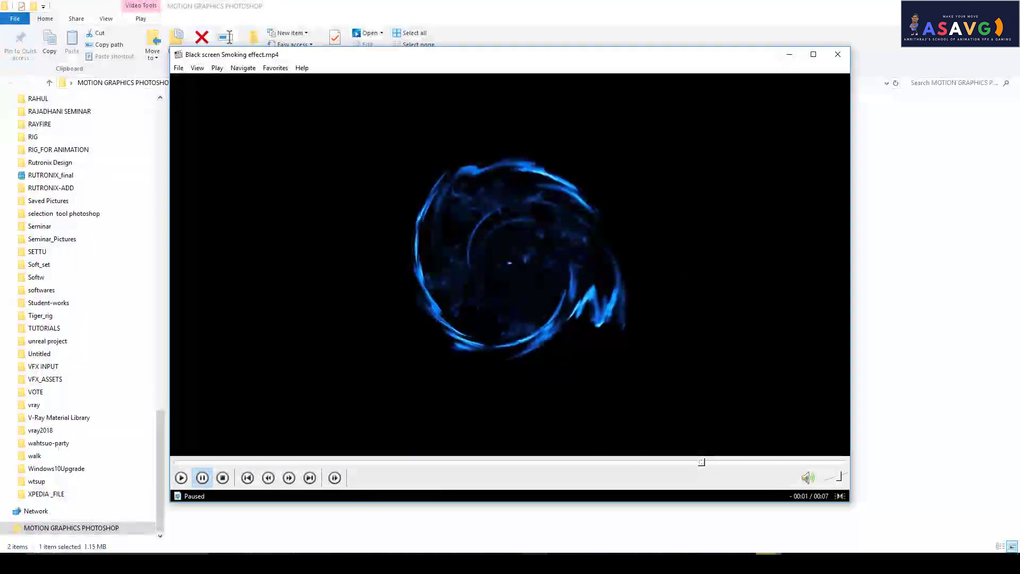
key(alt+Tab)
click(789, 54)
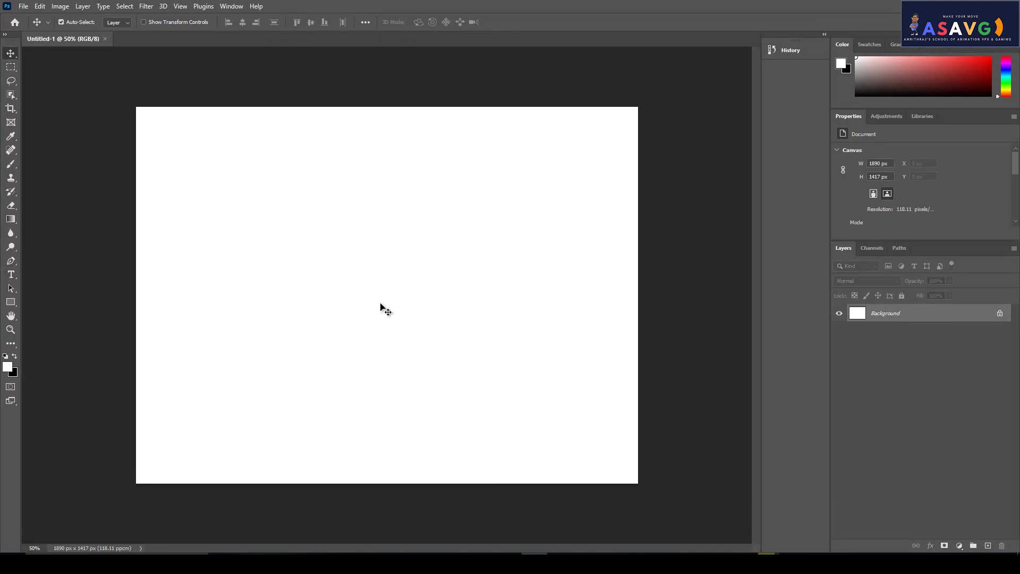
Step: Fill the canvas with black and add a white 'ASAVG' text layer
key(ctrl+BackSpace)
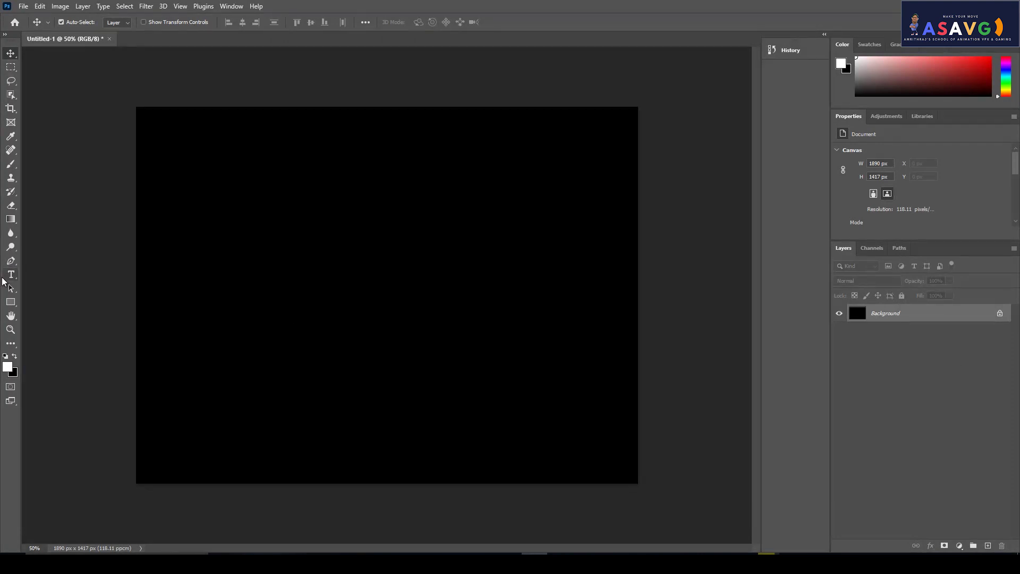
key(t)
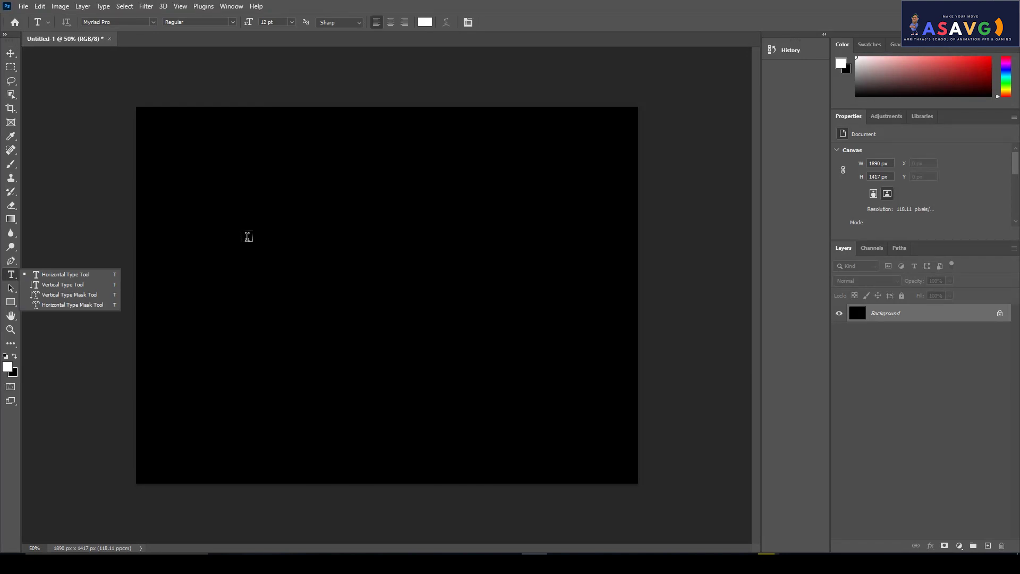
click(247, 236)
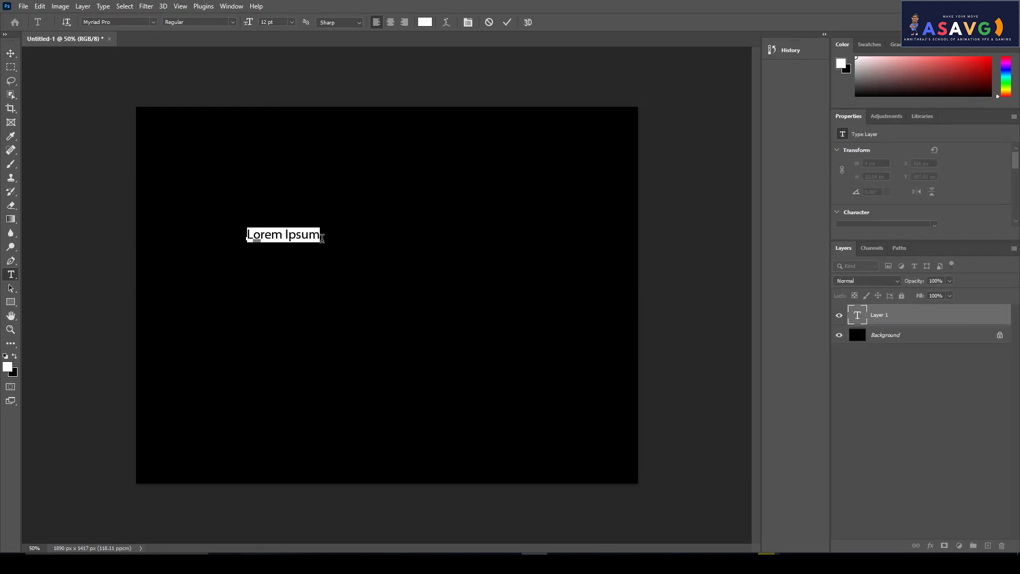
text(ASAVG)
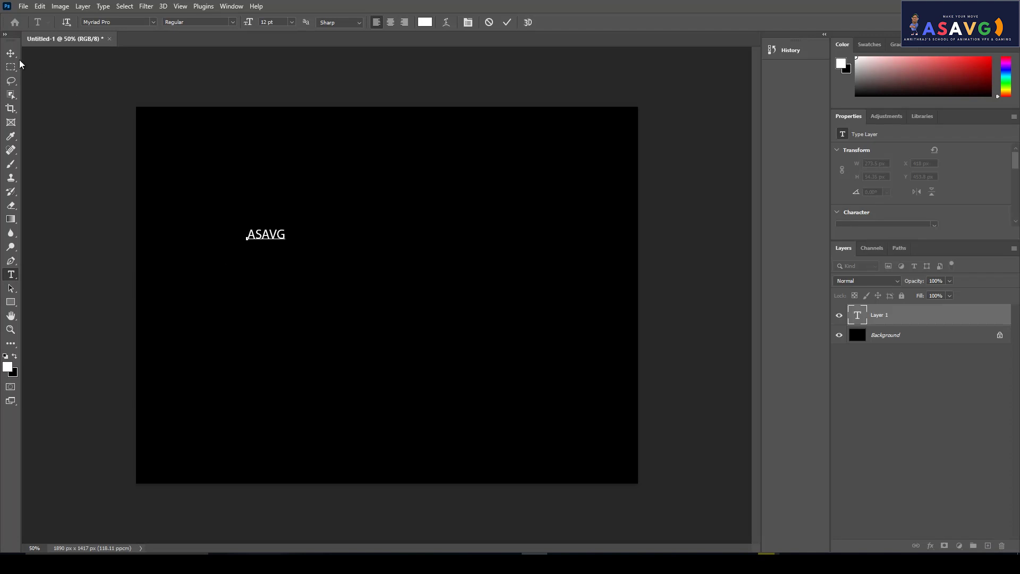
key(ctrl+Return)
Step: Move the ASAVG text to the centre and scale it up to about 899 x 394 px
key(v)
mouse_move(266, 235)
mouse_down()
mouse_move(336, 249)
mouse_move(535, 338)
mouse_up()
key(ctrl+t)
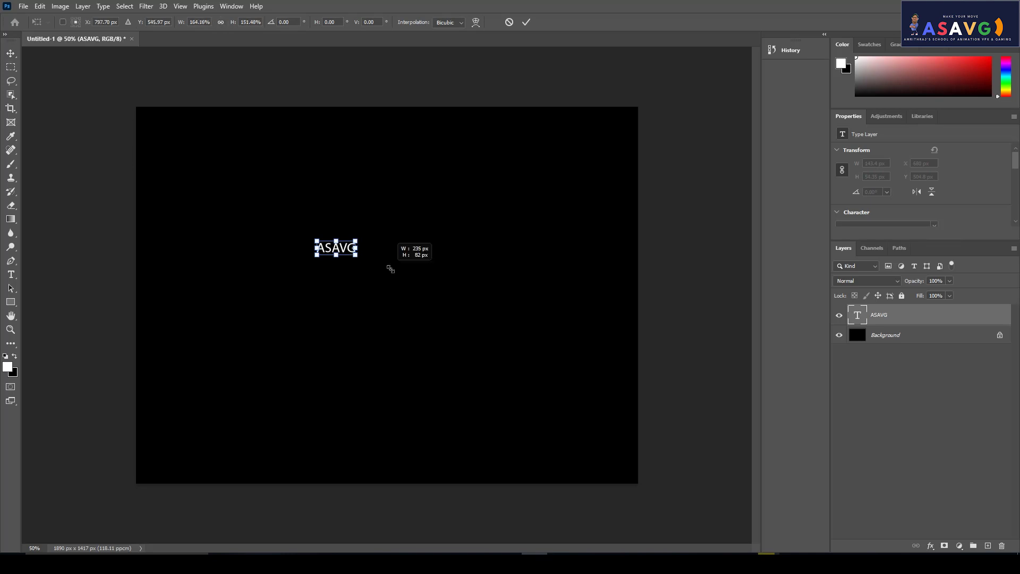
mouse_move(467, 285)
mouse_down()
mouse_move(444, 287)
mouse_move(440, 319)
mouse_up()
key(Return)
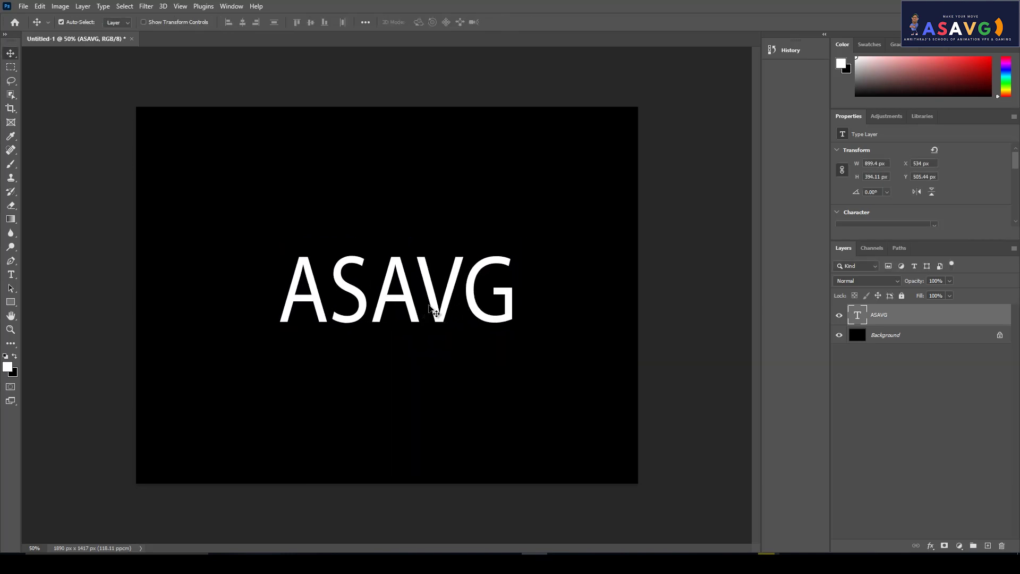
click(11, 274)
Step: Cut the text down to 'A' and delete the stray Lorem Ipsum placeholder layer
drag(330, 298, 529, 302)
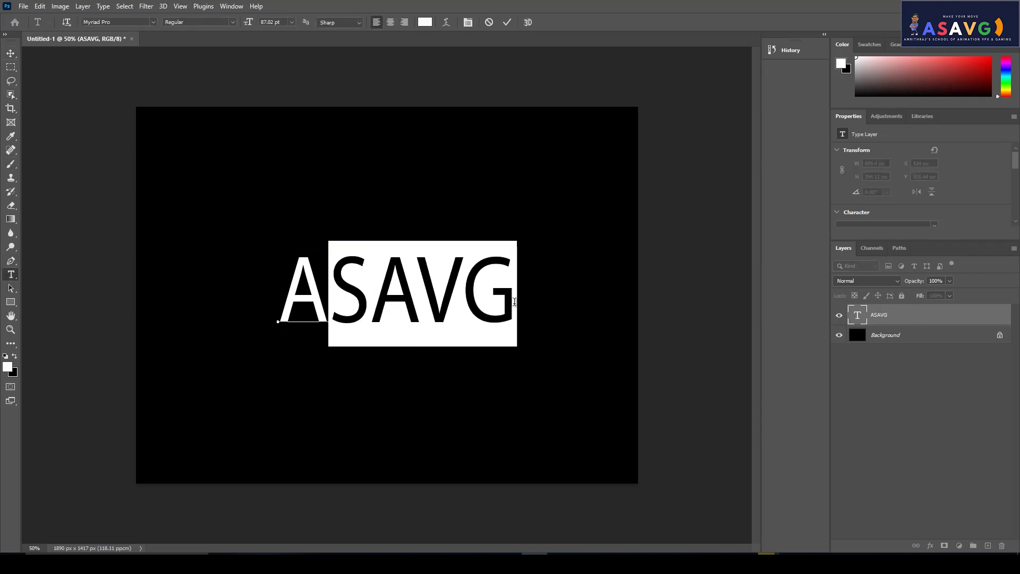
key(BackSpace)
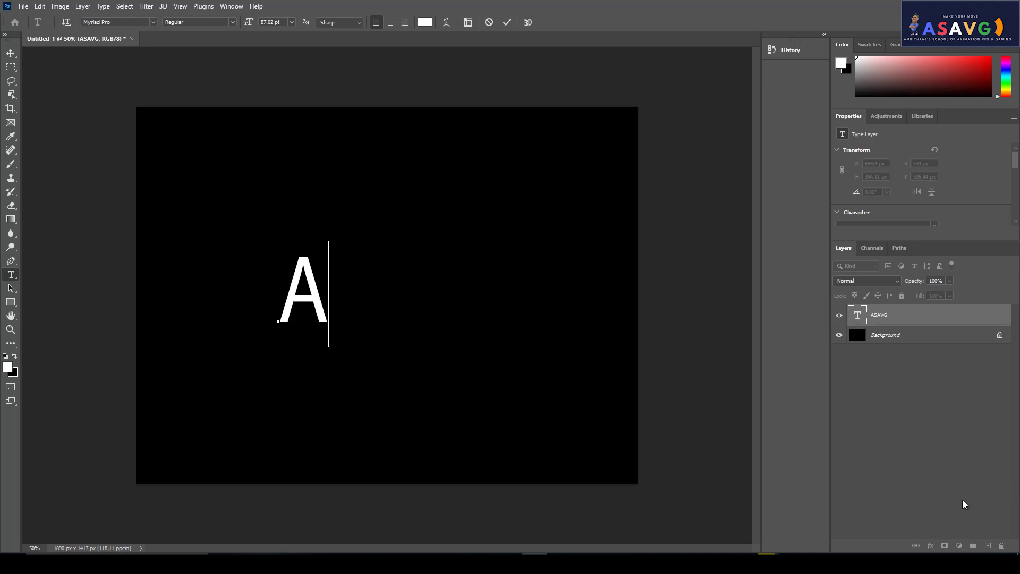
click(887, 377)
click(579, 287)
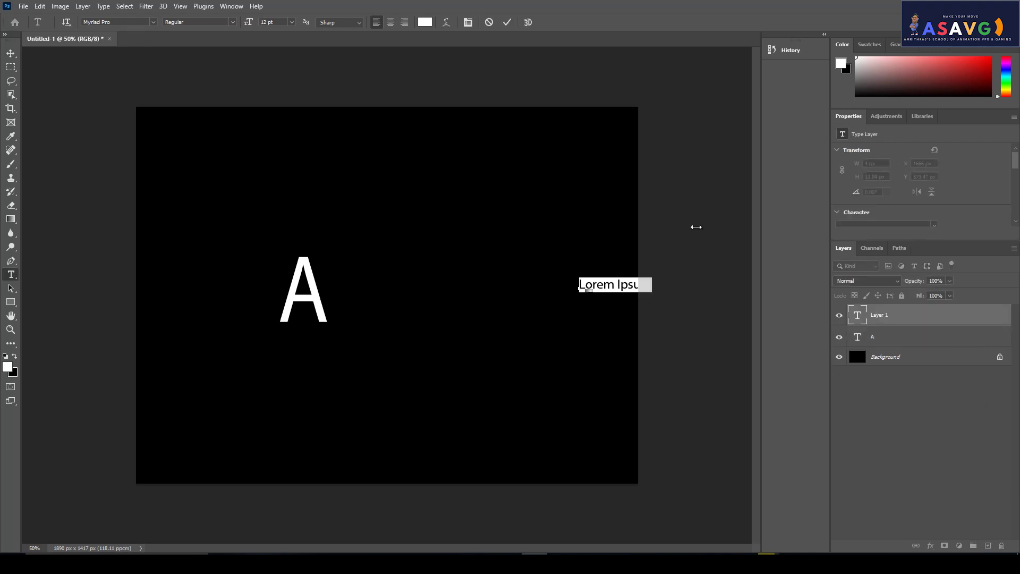
click(879, 317)
drag(878, 320, 1002, 546)
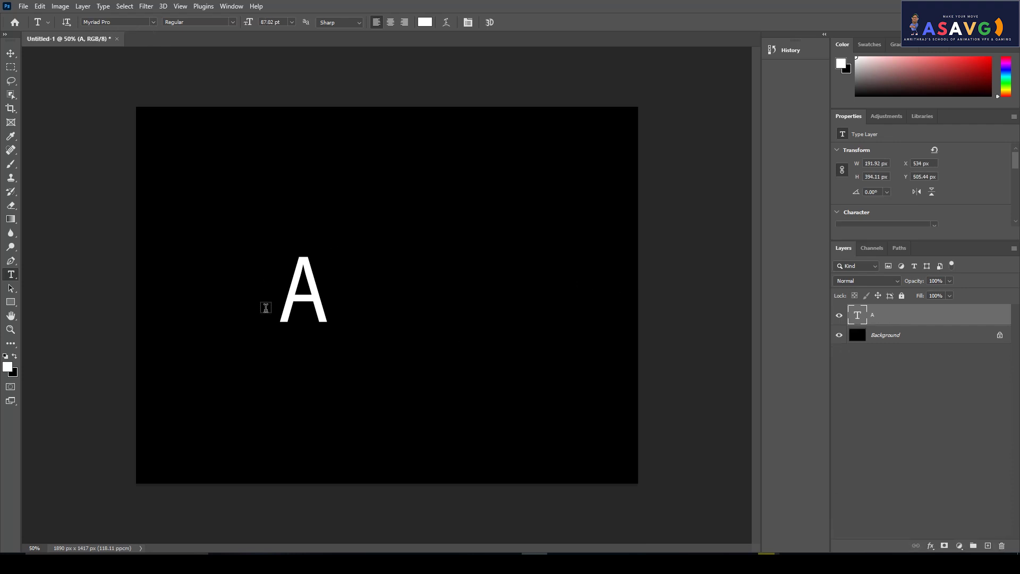
Step: Duplicate the A layer and retype the copy as 's'
click(11, 53)
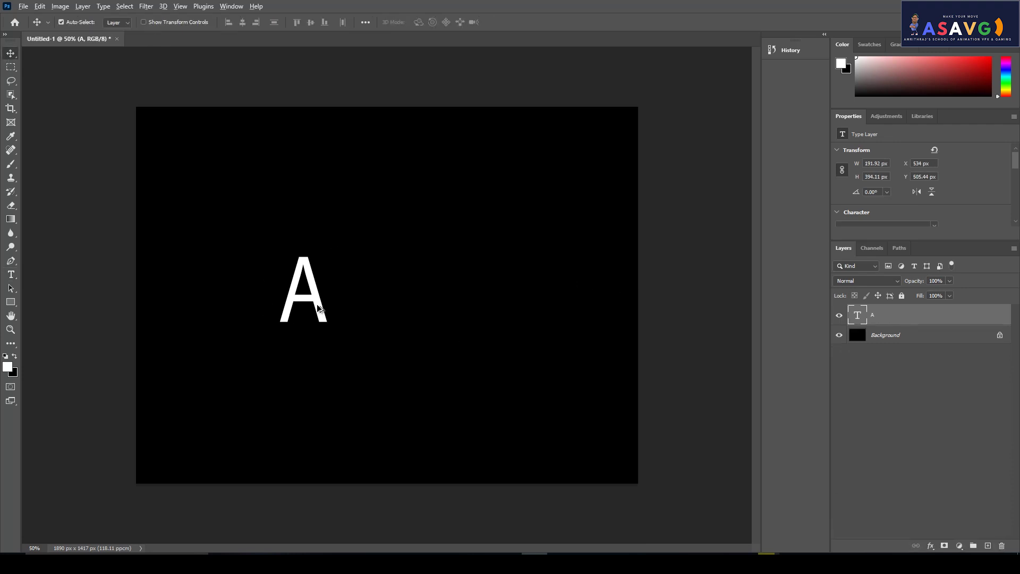
alt+drag(324, 313, 413, 313)
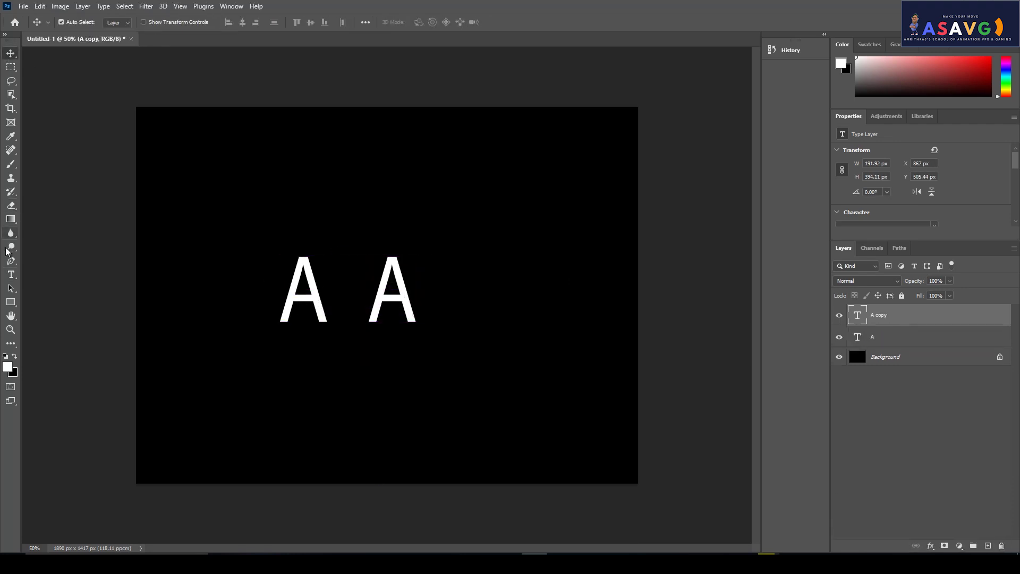
click(10, 274)
click(400, 303)
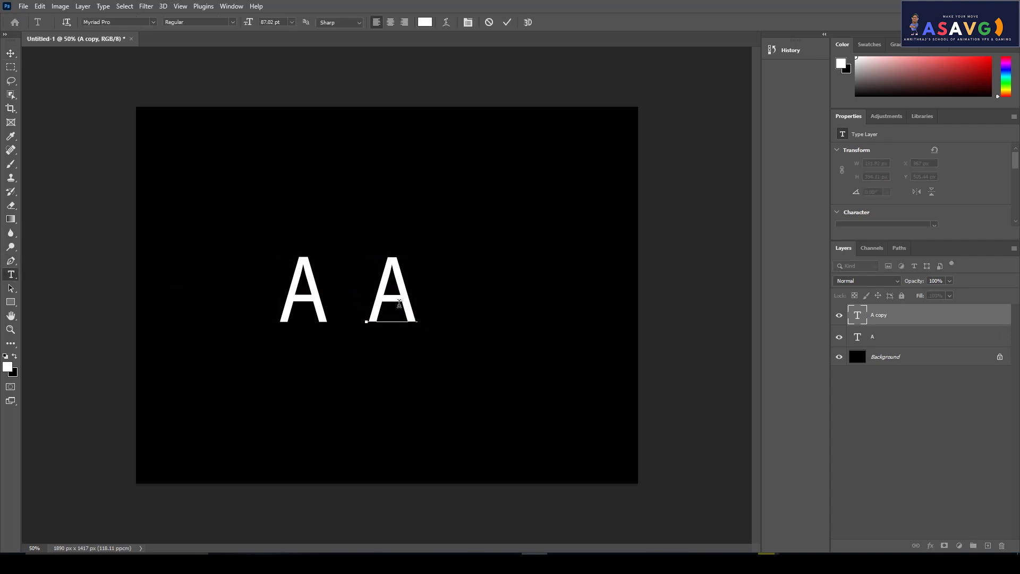
key(BackSpace)
text(s)
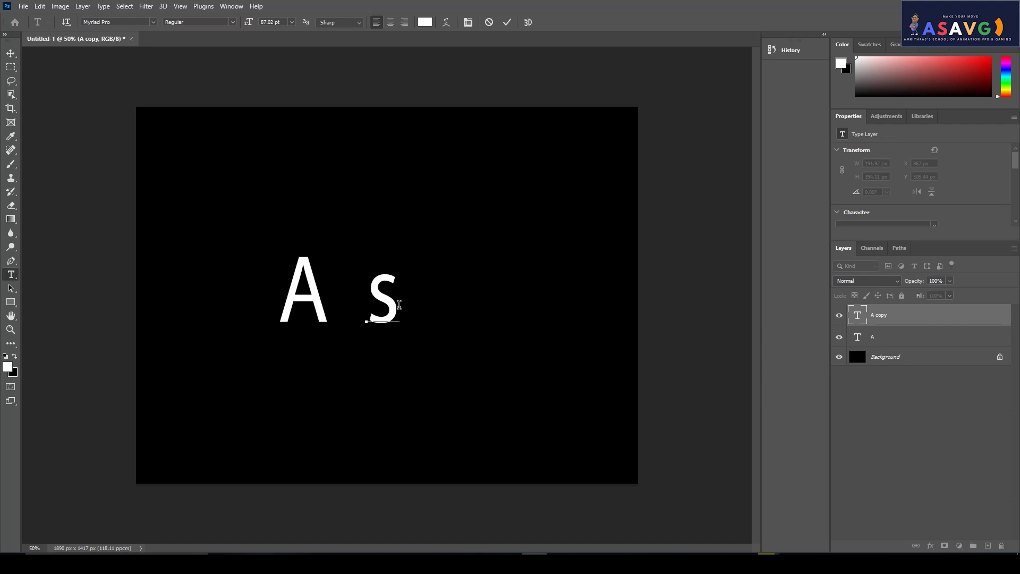
click(10, 54)
Step: Alt-drag copies to place another A to the right of the s
drag(383, 306, 411, 297)
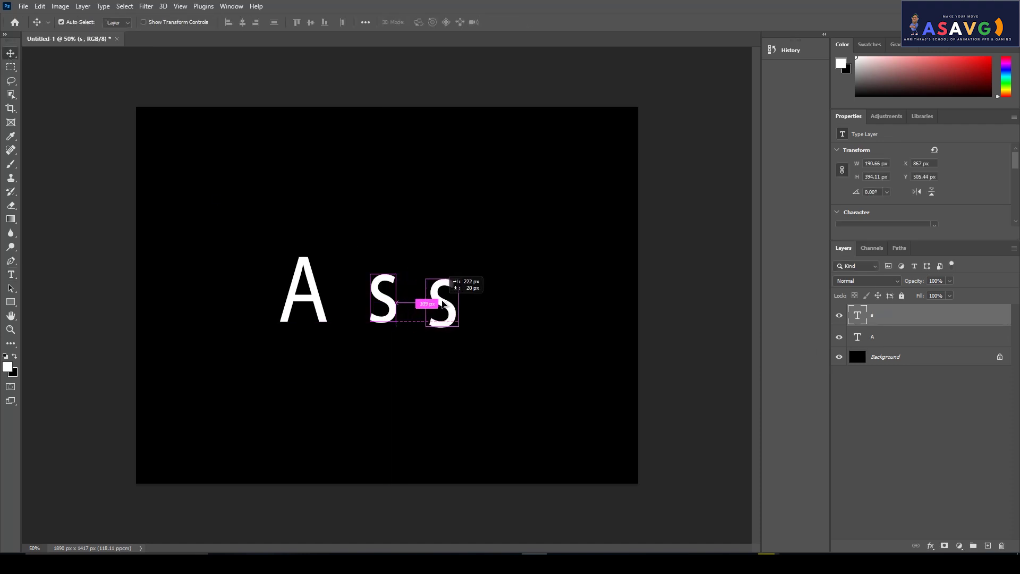
drag(303, 297, 247, 298)
drag(381, 300, 323, 303)
click(893, 359)
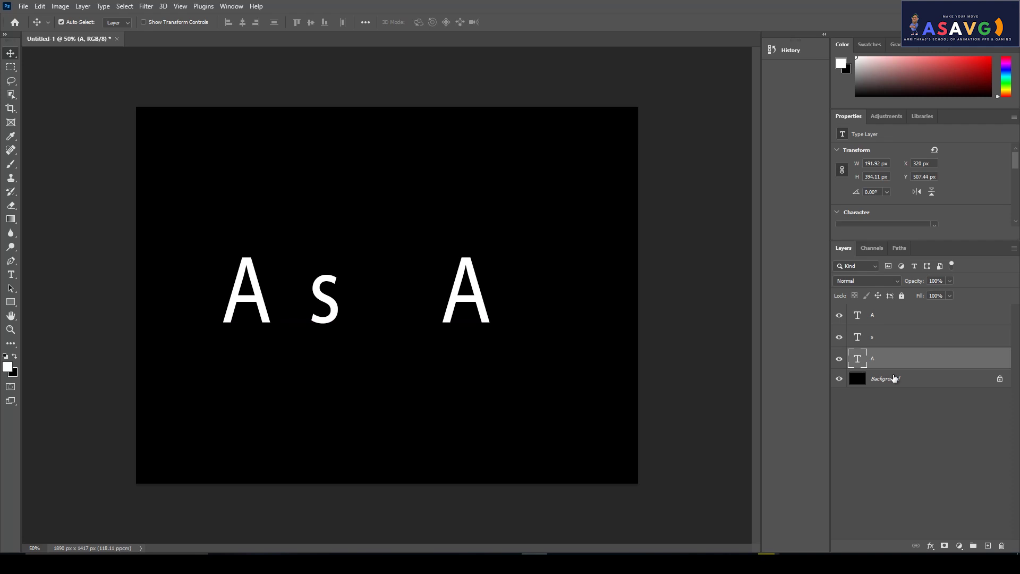
click(893, 377)
Step: Space the A, s, A letter layers apart and undo the extra fourth A
click(878, 355)
click(875, 337)
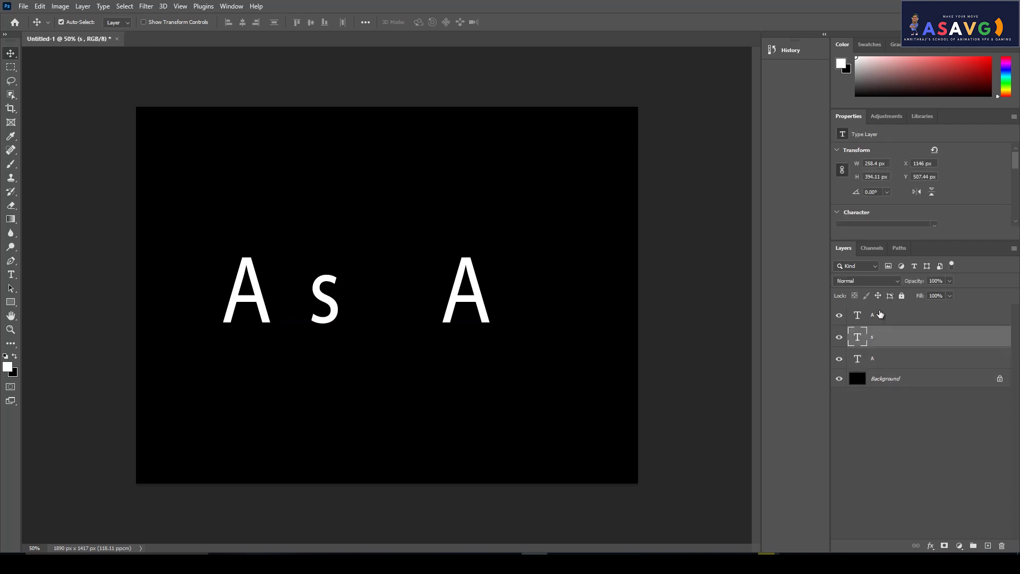
click(874, 316)
mouse_move(477, 302)
mouse_down()
mouse_move(423, 303)
mouse_move(505, 301)
mouse_up()
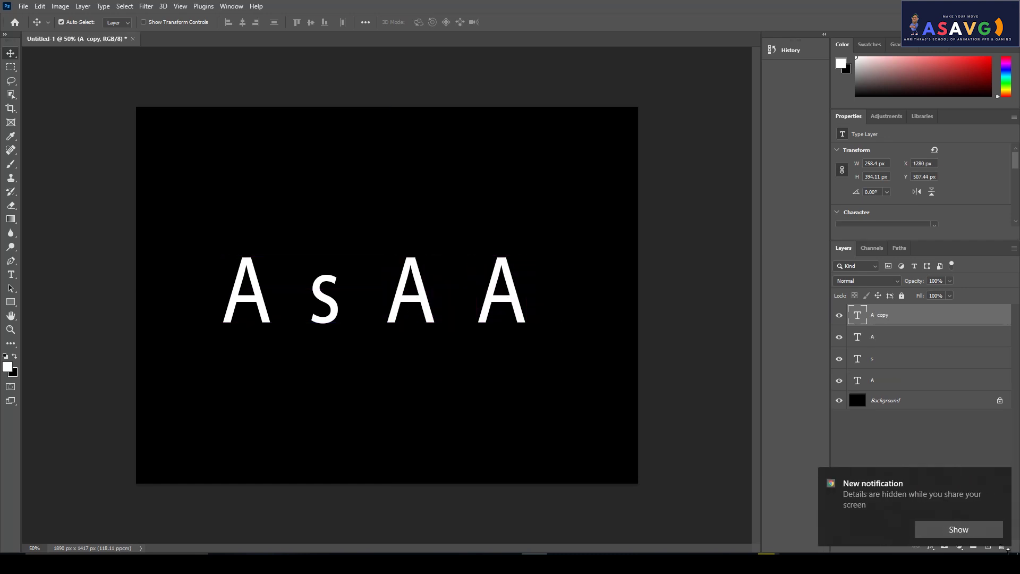
click(1002, 478)
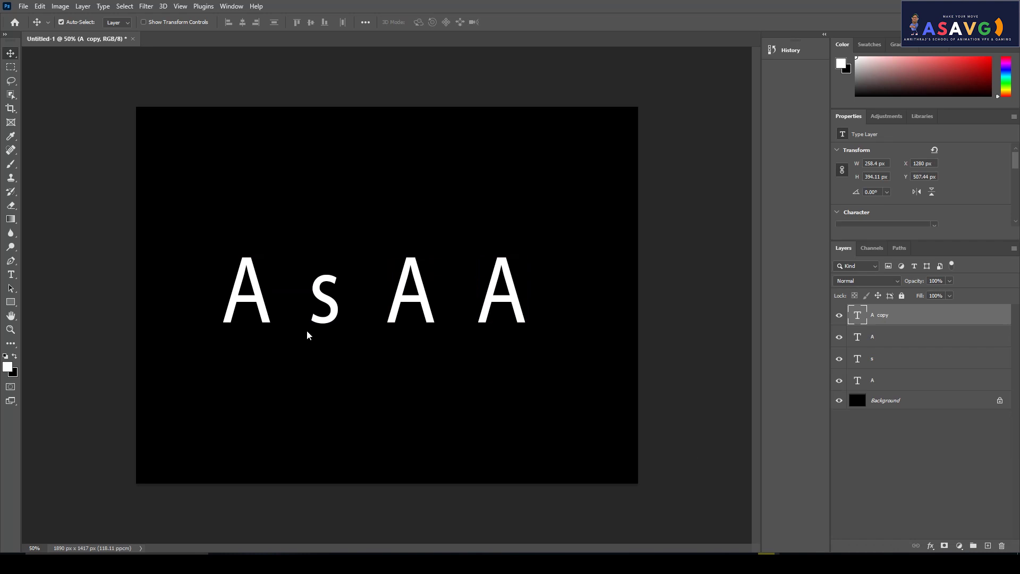
key(ctrl+z)
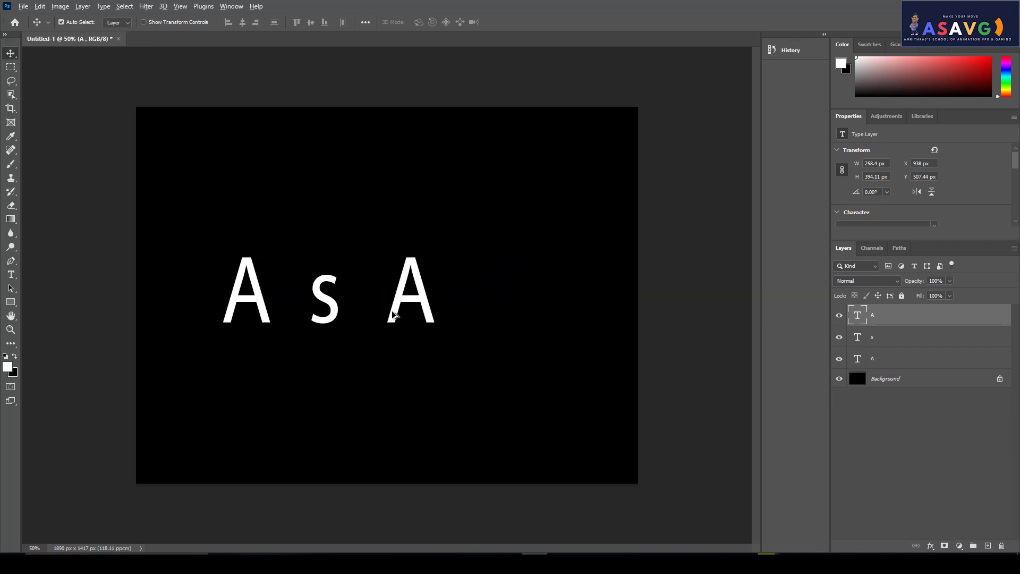
Step: Duplicate the third A as a 'V' layer and shift the A, s, A letters left
drag(420, 301, 518, 302)
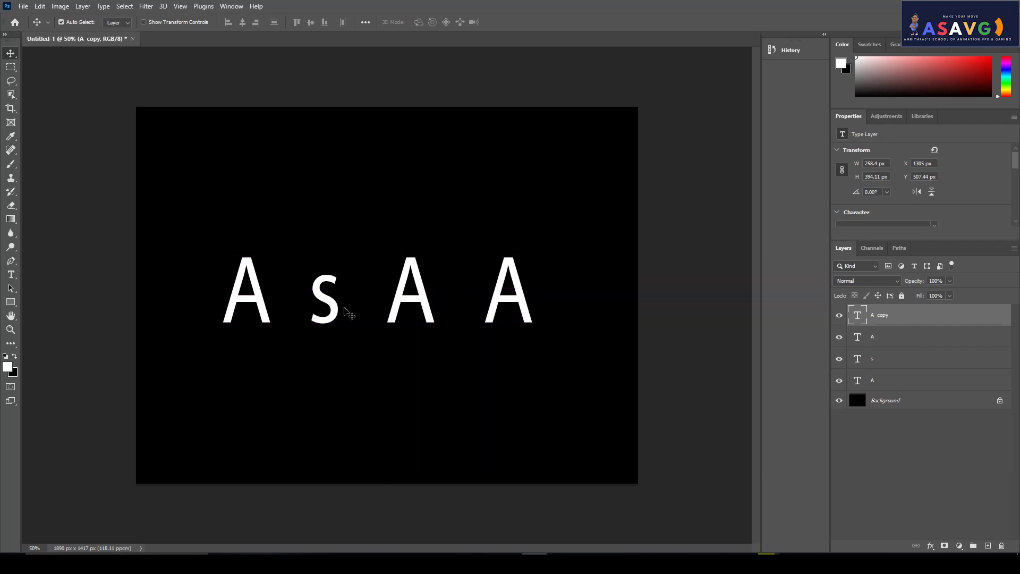
click(12, 274)
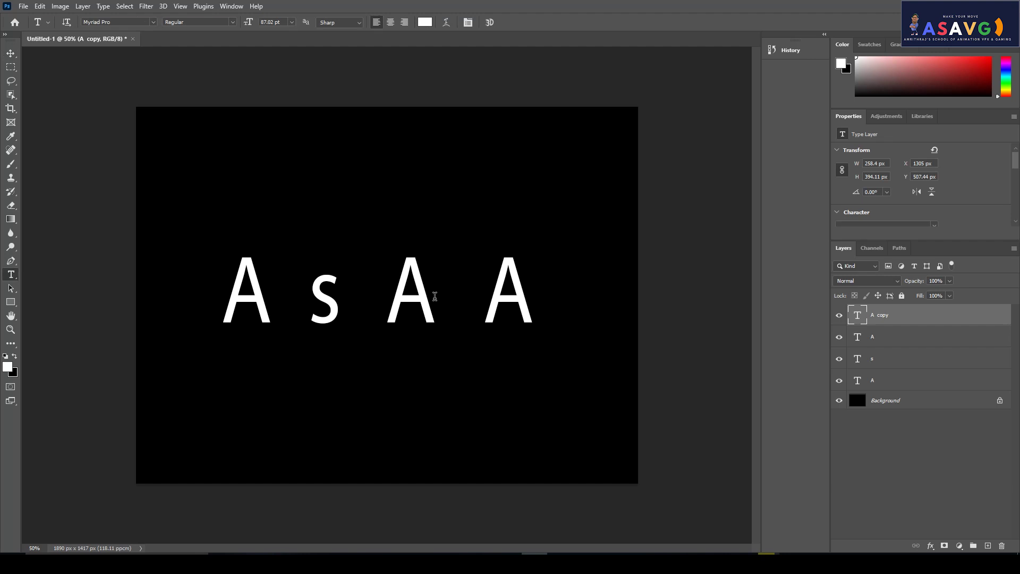
click(502, 299)
key(BackSpace)
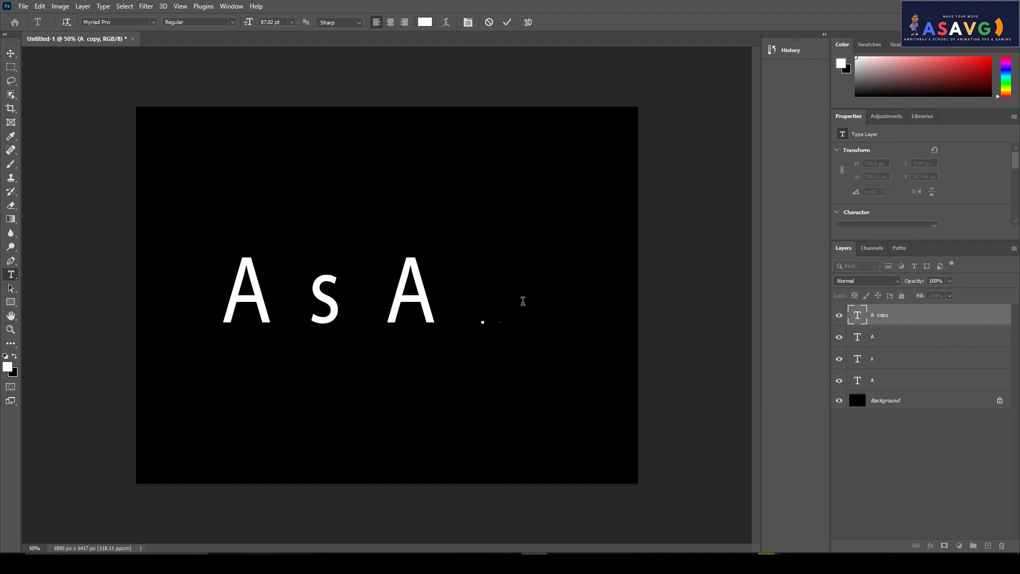
text(V)
click(11, 53)
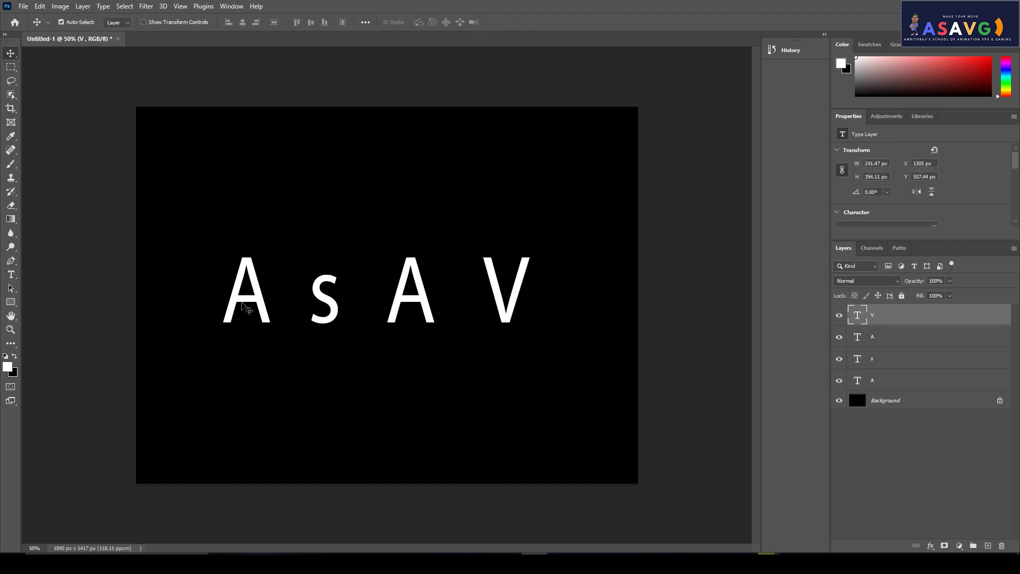
drag(246, 303, 214, 309)
drag(336, 313, 316, 314)
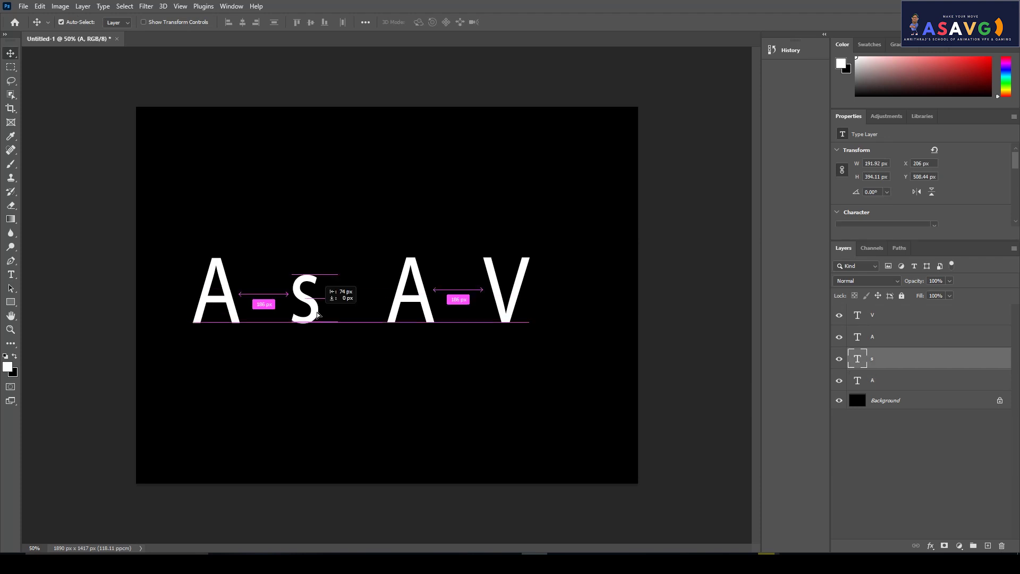
drag(398, 318, 380, 317)
Step: Copy the V to the word's right end and retype it as 'G'
mouse_move(510, 314)
mouse_down()
mouse_move(496, 316)
mouse_move(586, 314)
mouse_up()
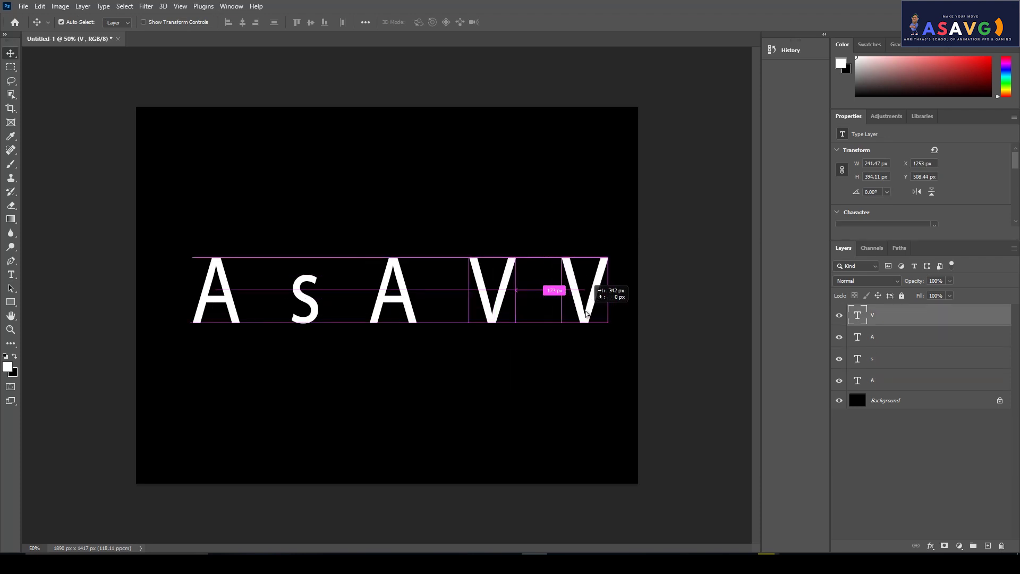
click(11, 274)
click(607, 300)
key(BackSpace)
text(G)
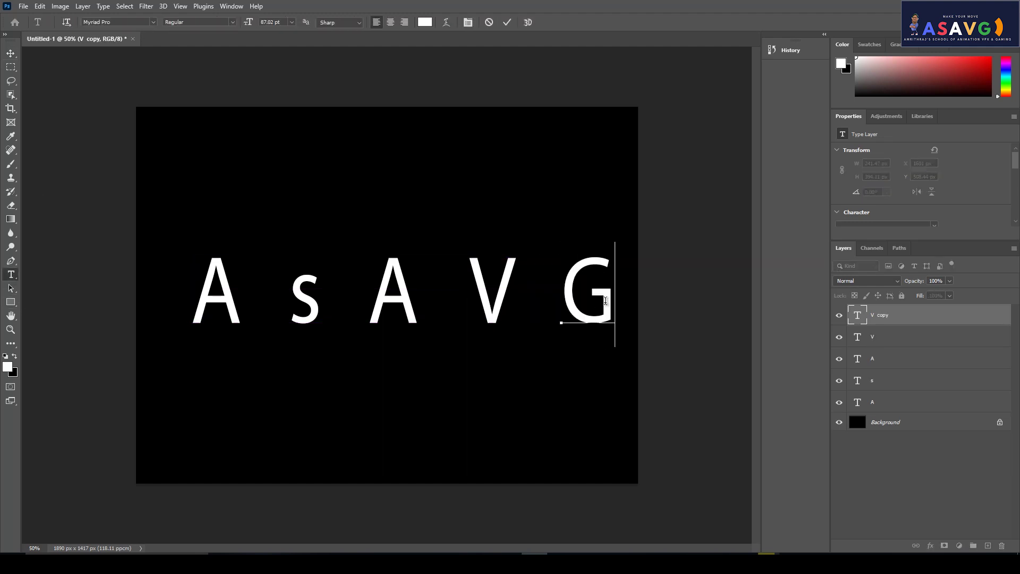
click(4, 56)
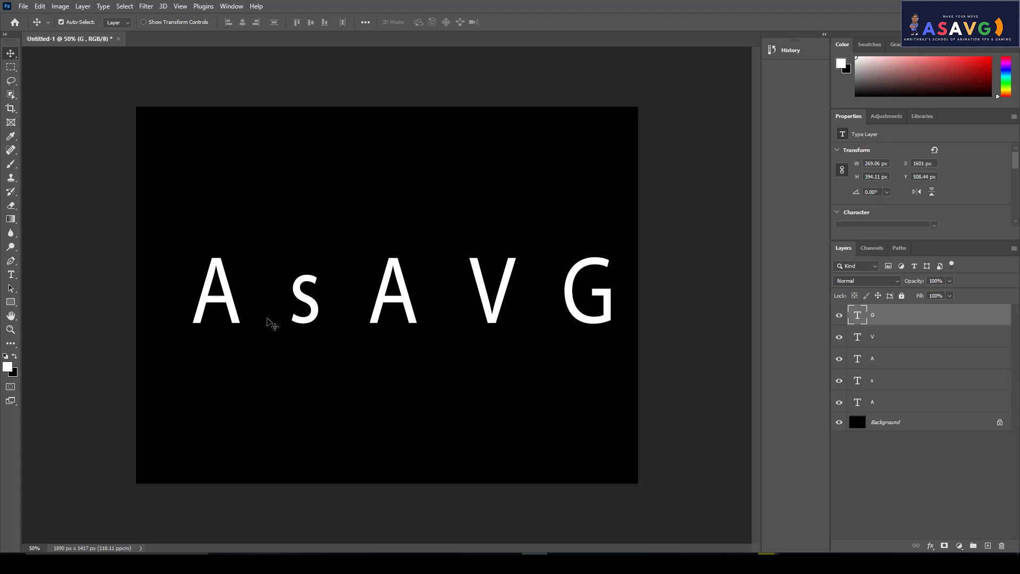
Step: Scale the s up to about 117% and nudge it into line with the letters
click(313, 318)
right_click(312, 315)
click(318, 318)
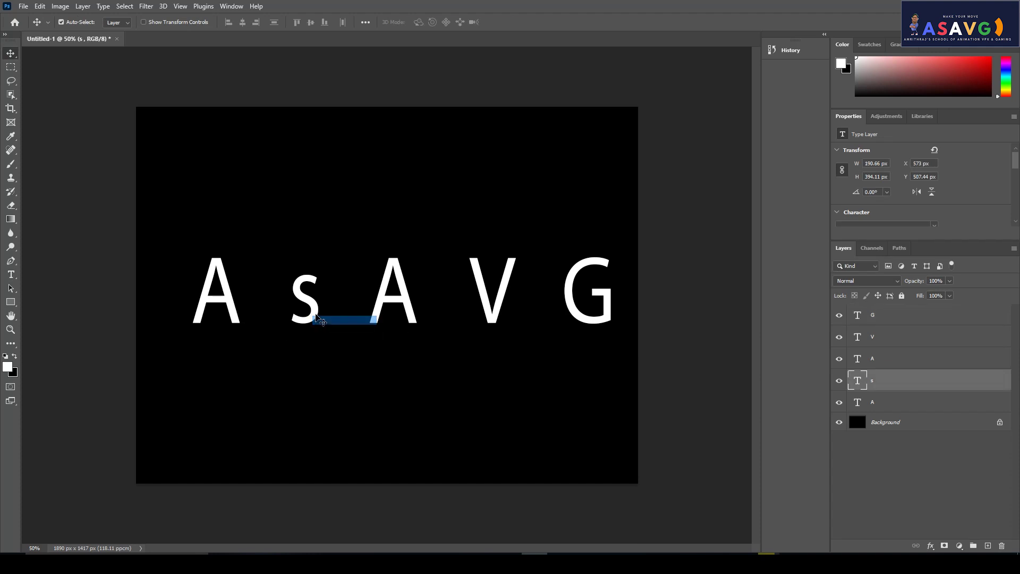
key(ctrl+t)
drag(338, 346, 348, 360)
drag(311, 314, 303, 300)
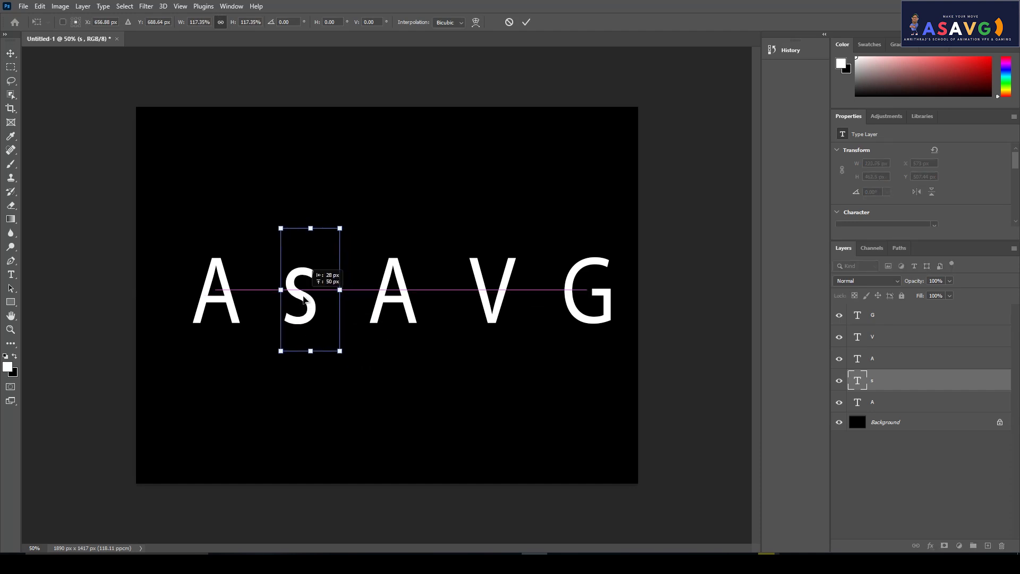
key(Return)
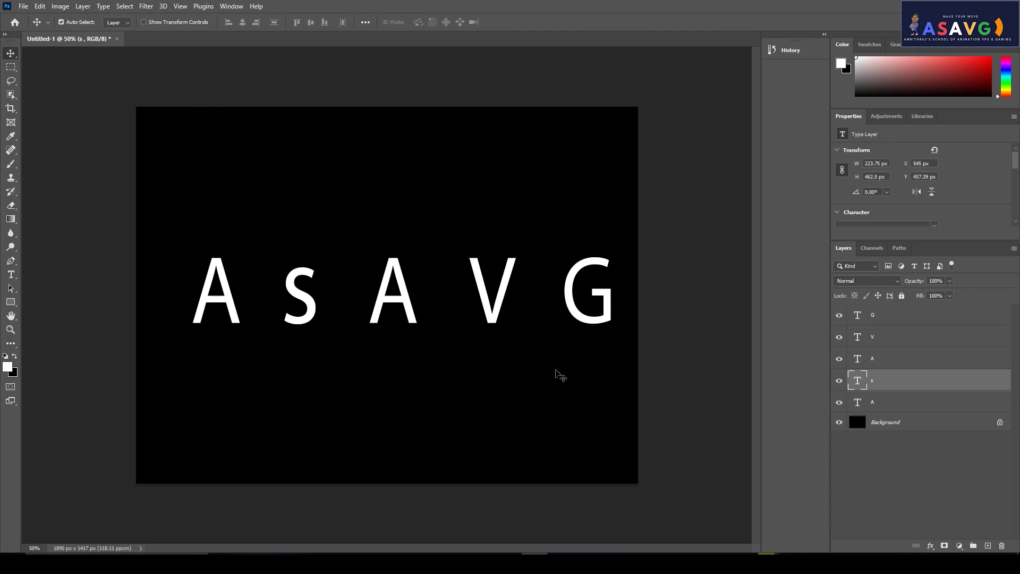
click(921, 401)
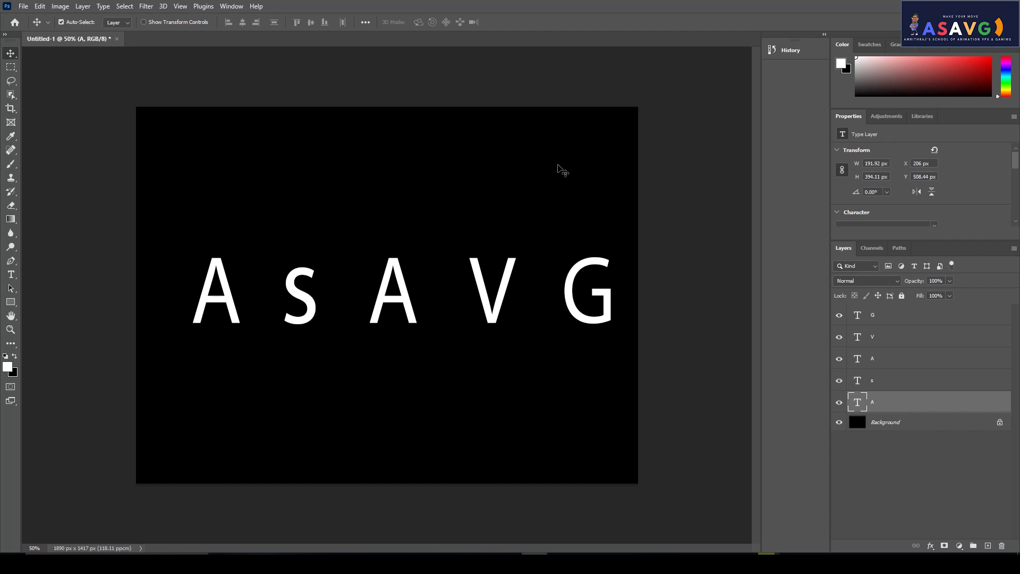
Step: Open the Timeline panel from the Window menu and place it below the letters
click(240, 7)
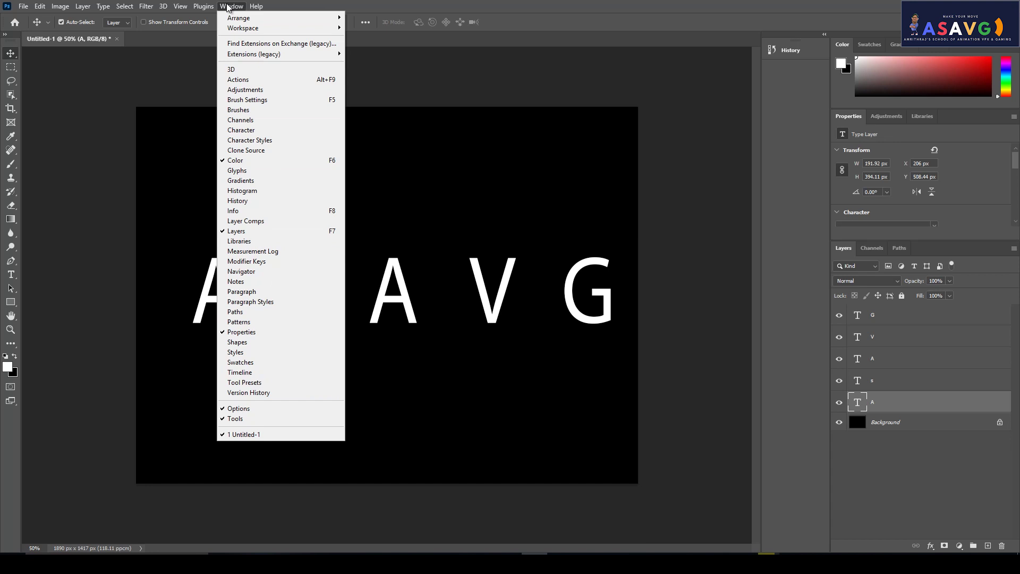
click(242, 373)
drag(278, 347, 202, 231)
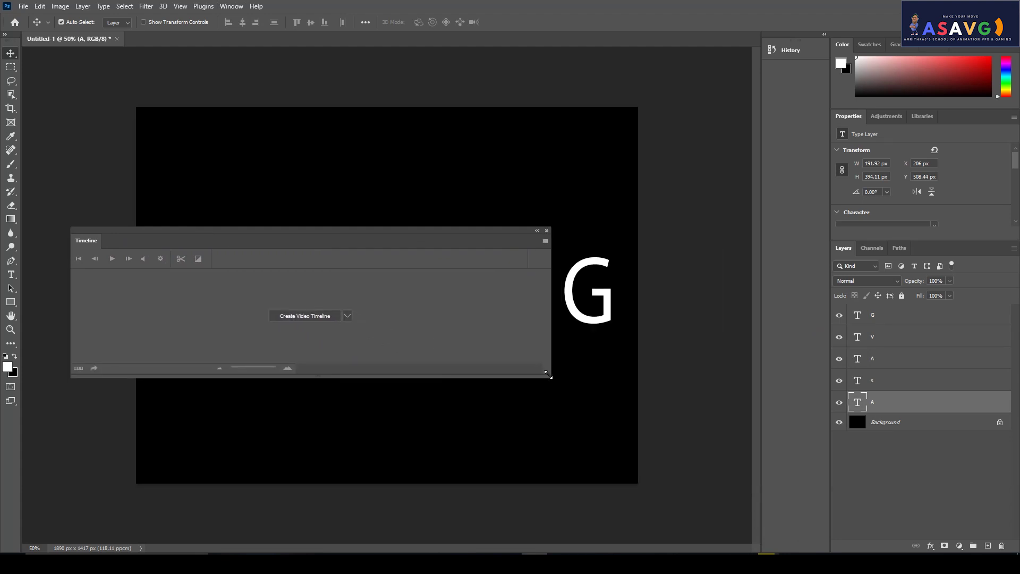
drag(755, 478, 711, 367)
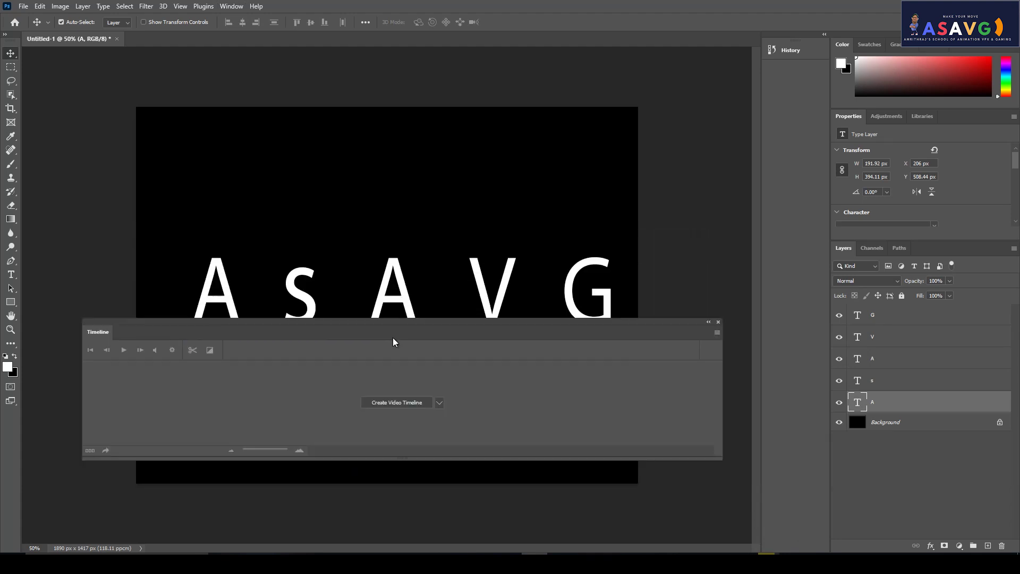
drag(380, 240, 393, 385)
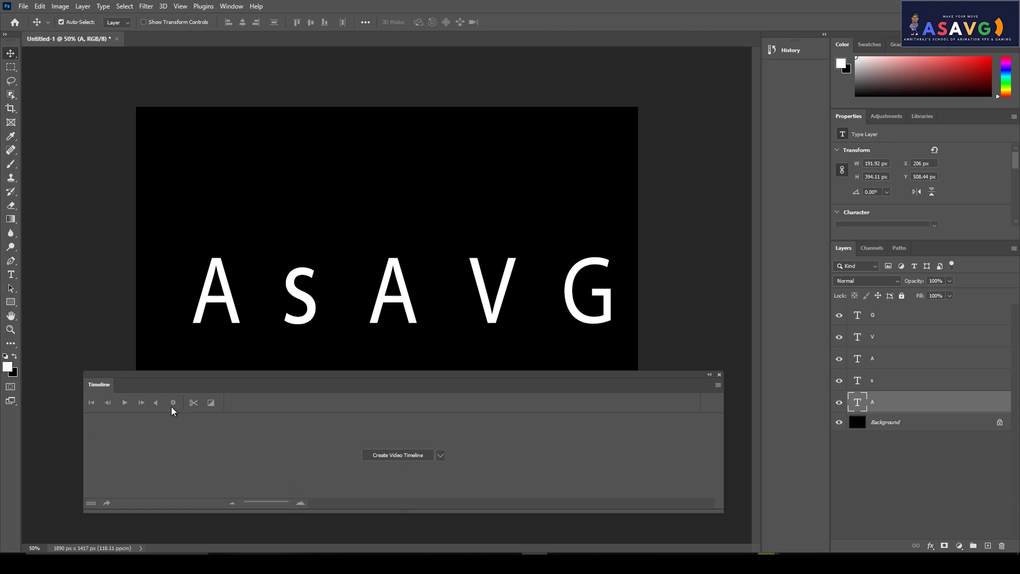
Step: Create a video timeline with tracks for the G, V, A, s and A layers
click(396, 455)
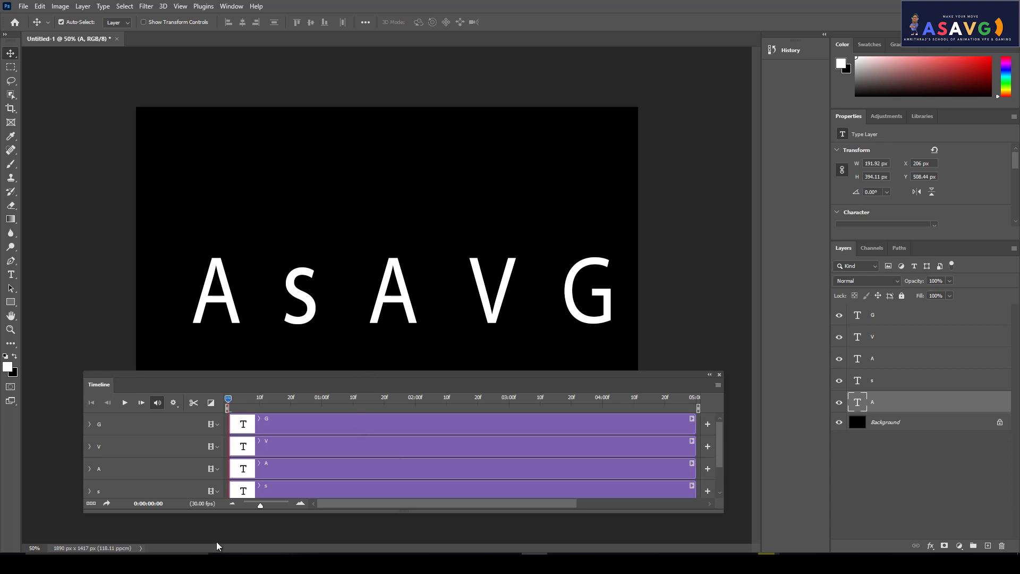
drag(682, 512, 682, 553)
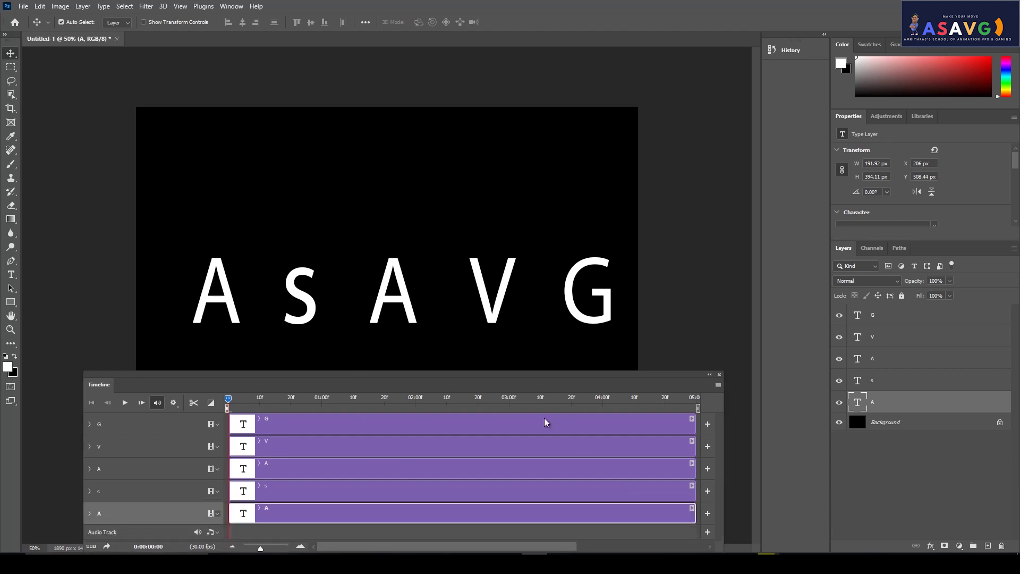
drag(524, 384, 524, 319)
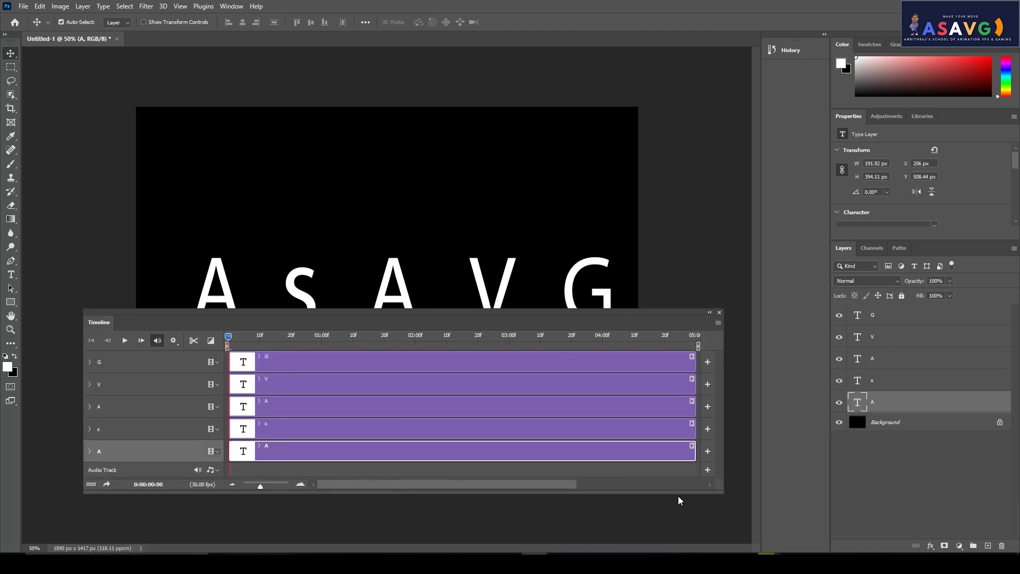
drag(681, 492, 682, 519)
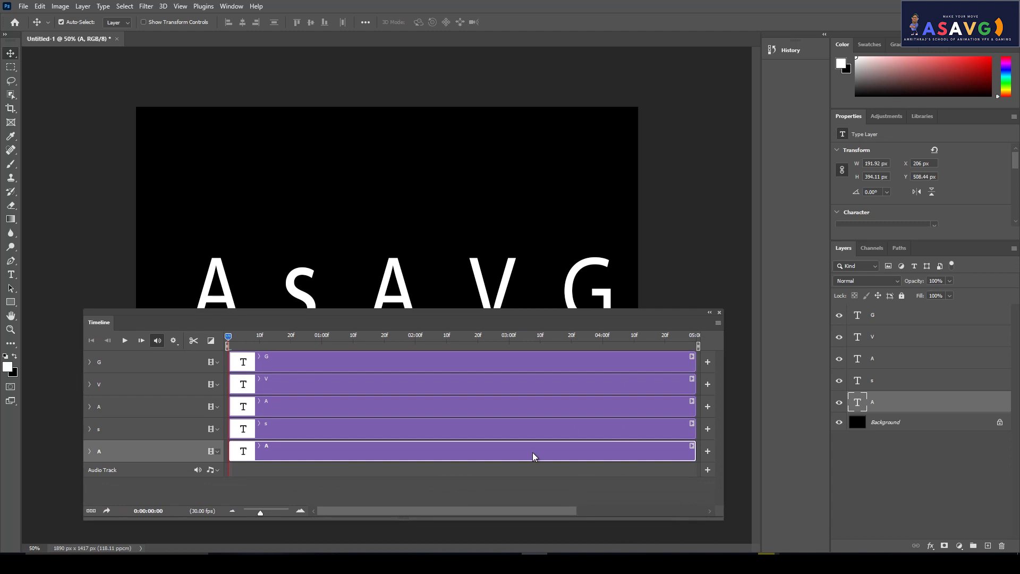
click(129, 367)
click(120, 428)
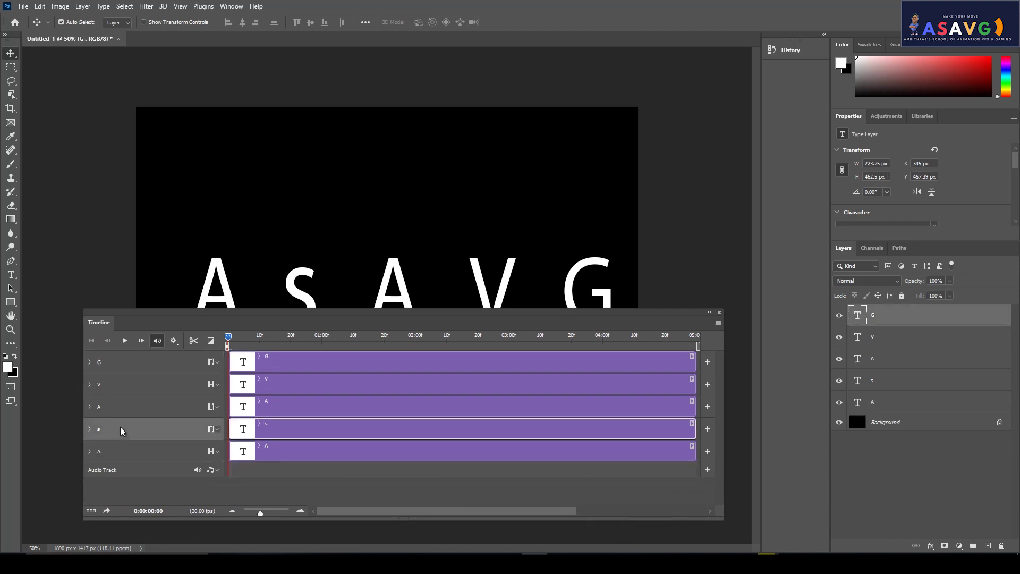
click(120, 407)
click(120, 384)
click(120, 362)
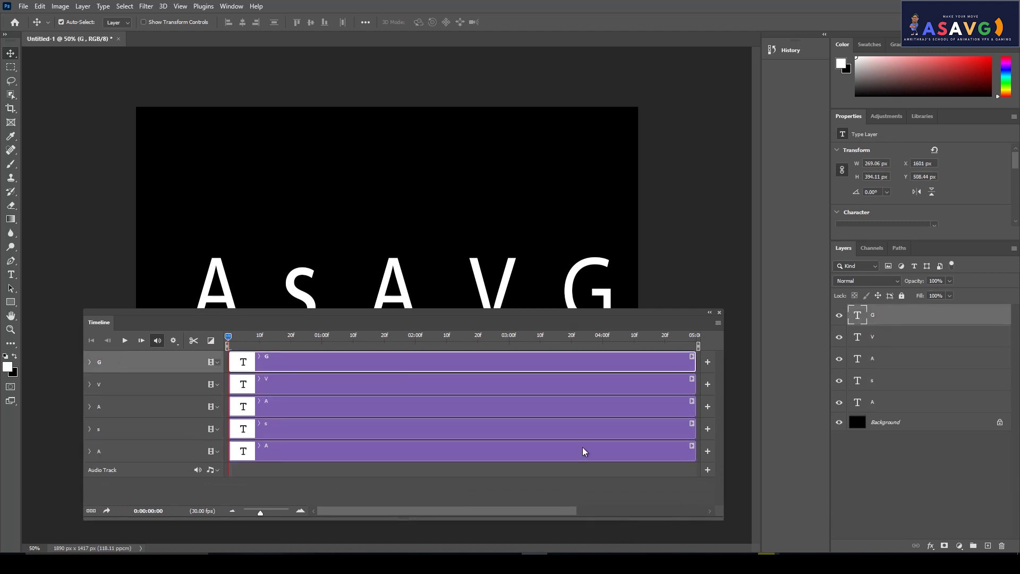
Step: Zoom the canvas out to 25% and dock the resized timeline panel at the upper right
click(119, 451)
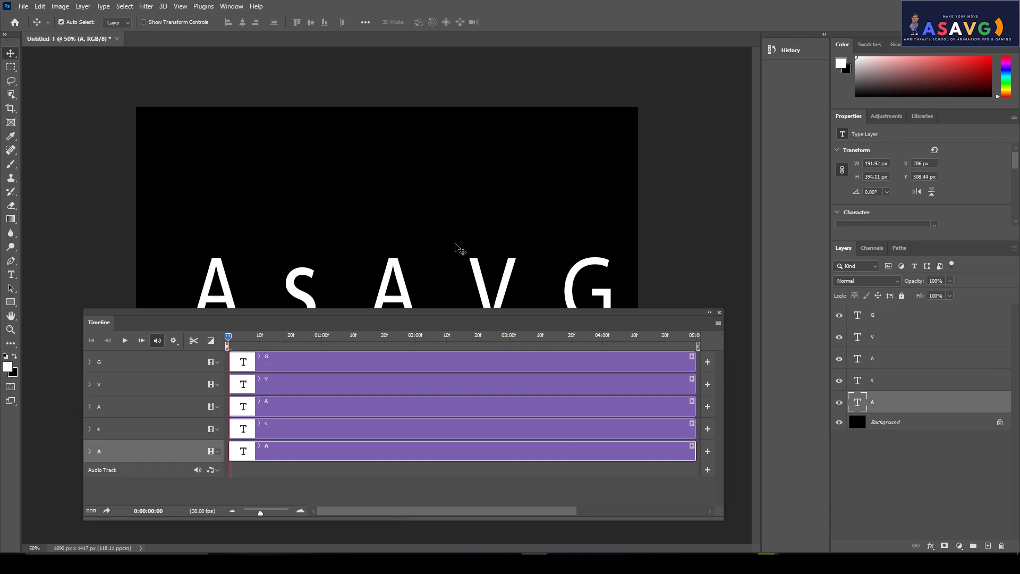
key(ctrl+minus)
key(ctrl+minus)
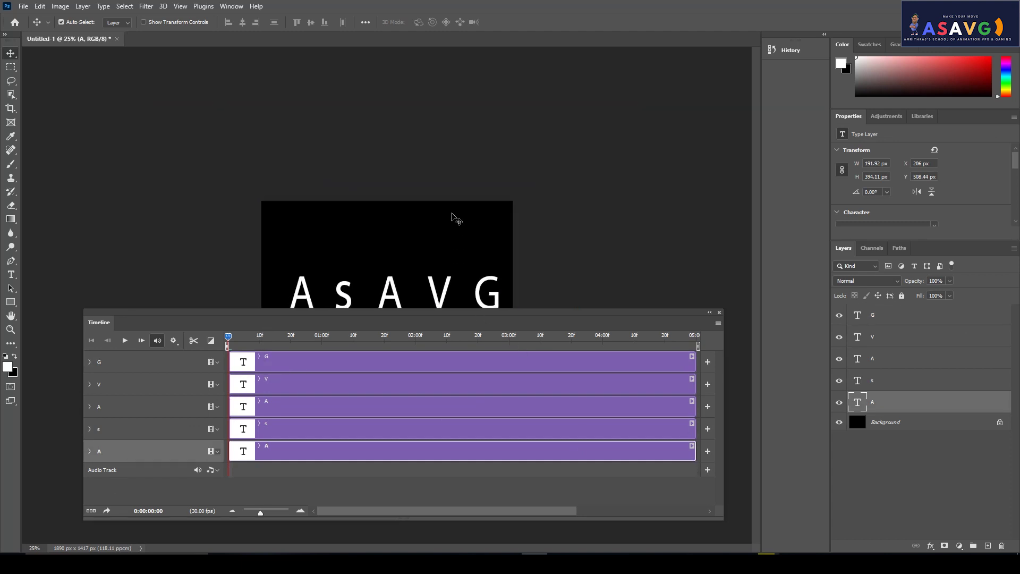
mouse_move(406, 318)
mouse_down()
mouse_move(724, 90)
mouse_move(457, 50)
mouse_up()
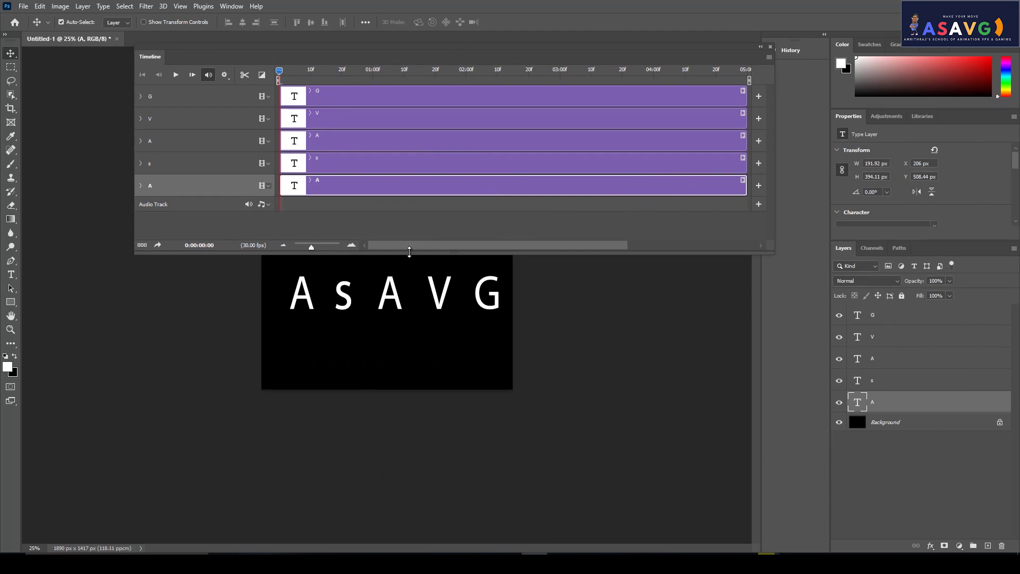
drag(408, 254, 415, 235)
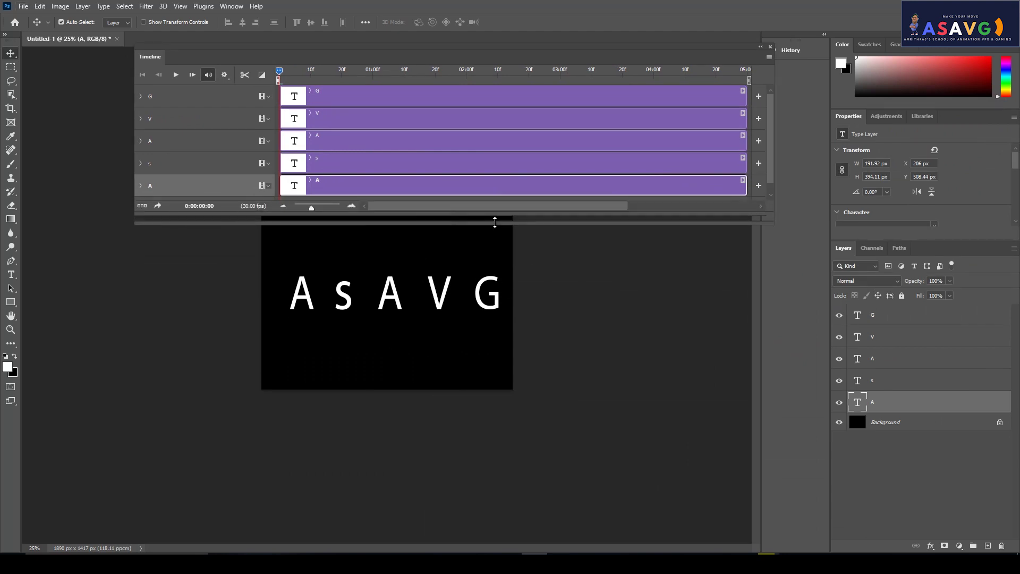
drag(492, 230, 486, 244)
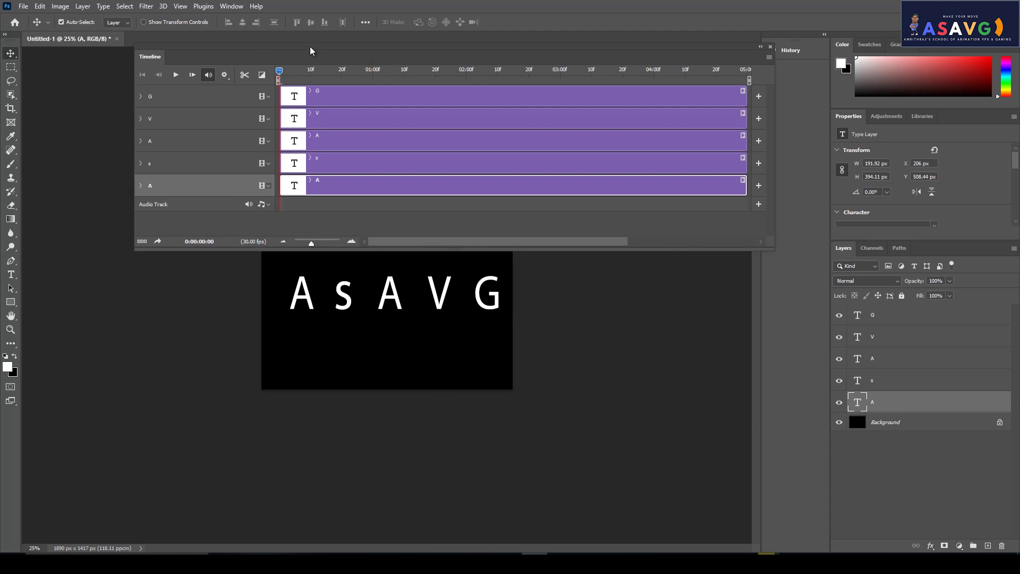
drag(311, 51, 331, 359)
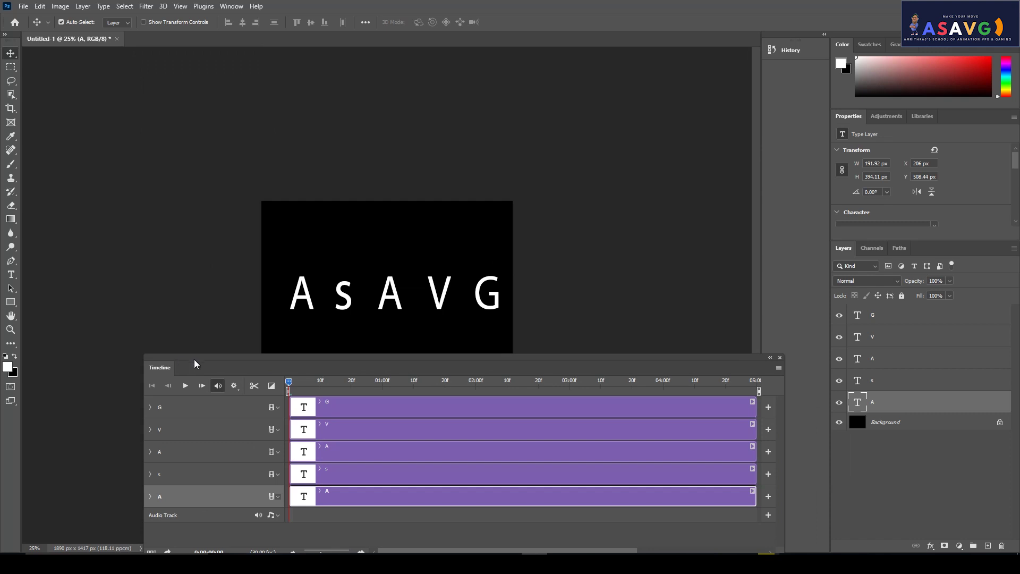
drag(208, 363, 420, 169)
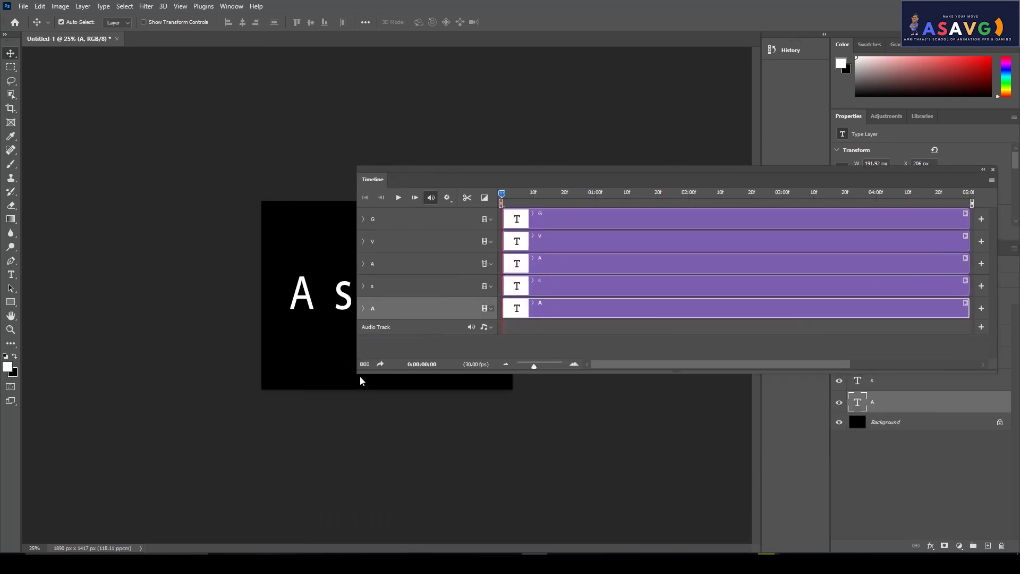
drag(358, 373, 531, 375)
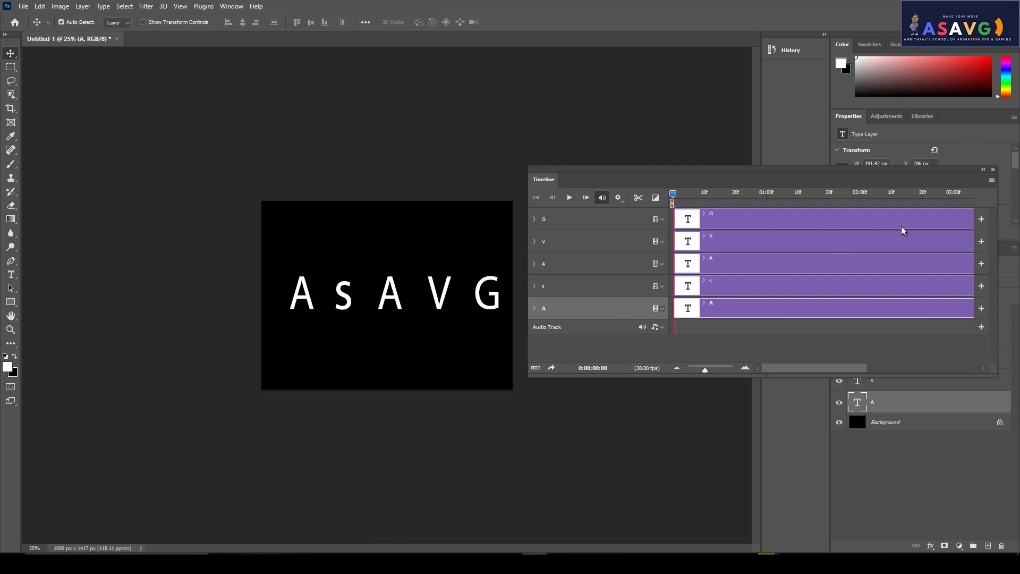
Step: Scrub the playhead to 0:00:02:21 and select each letter track in turn
drag(676, 194, 864, 219)
drag(864, 219, 925, 229)
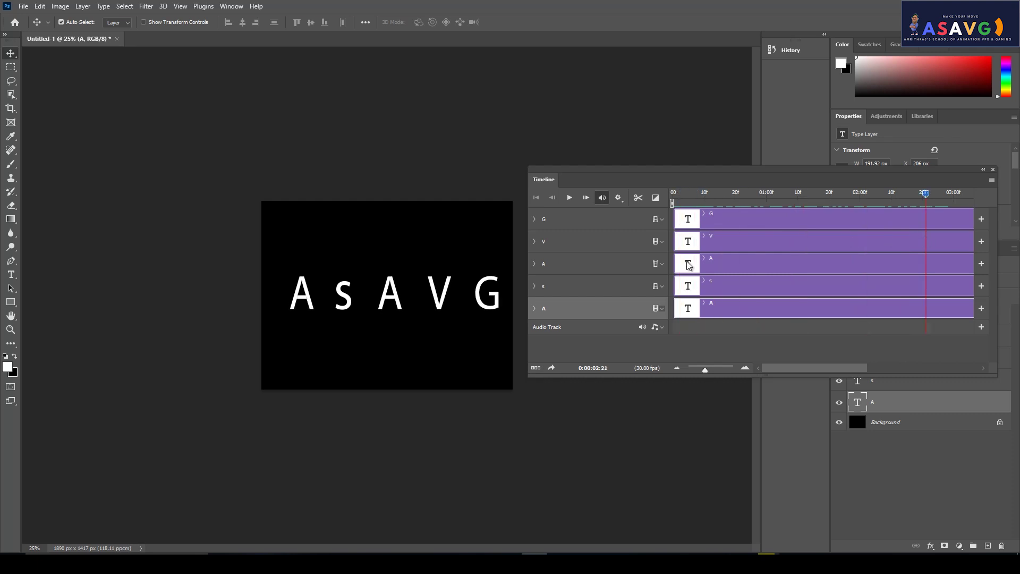
click(549, 287)
click(547, 264)
click(558, 242)
click(566, 220)
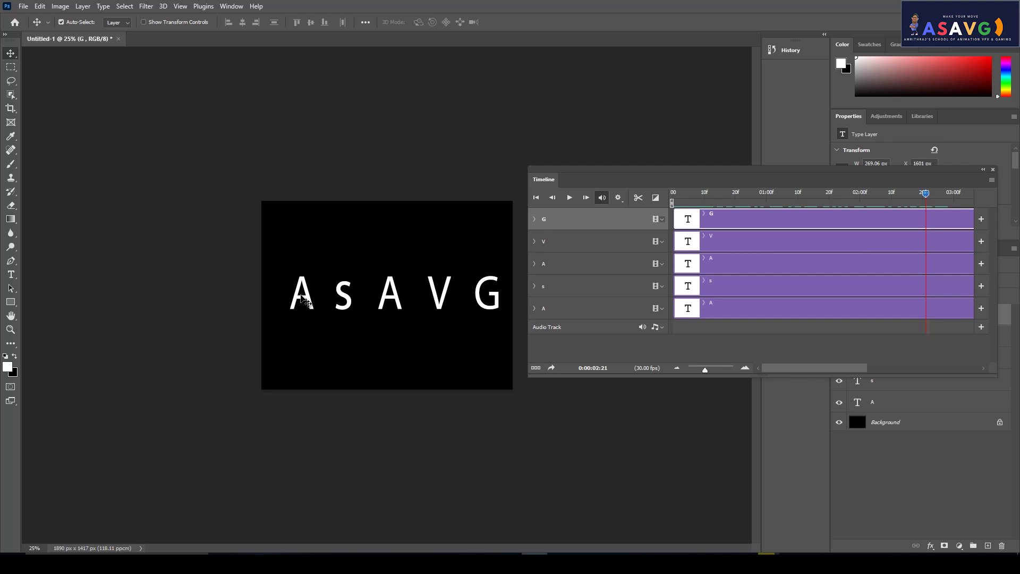
click(705, 313)
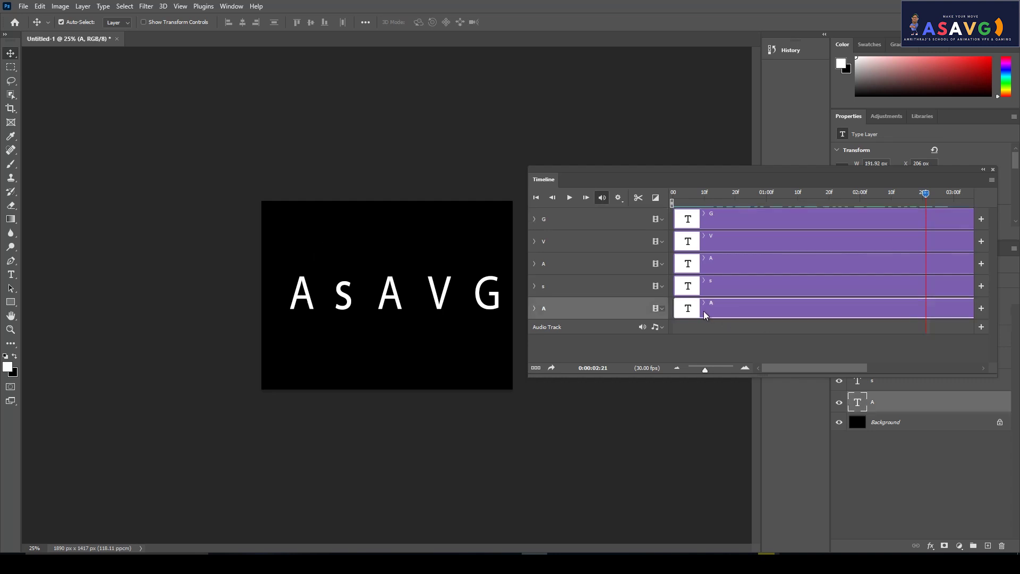
Step: Scrub back toward the start and toggle letter layer visibility, leaving all five visible
drag(925, 194, 685, 225)
drag(747, 182, 551, 152)
drag(839, 380, 848, 329)
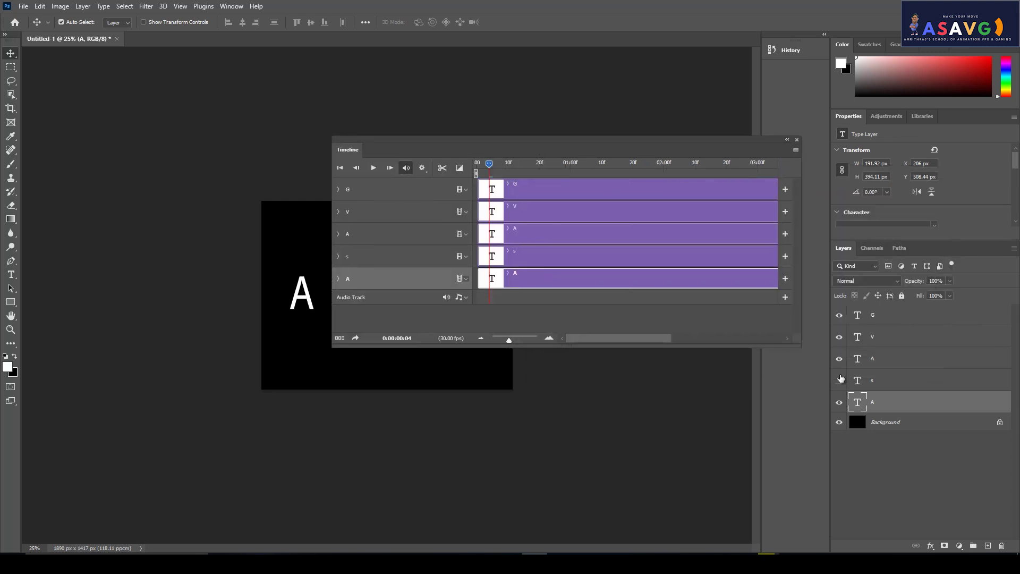
click(839, 315)
click(839, 337)
click(839, 315)
click(839, 359)
click(839, 381)
mouse_move(496, 142)
mouse_down()
mouse_move(641, 149)
mouse_move(621, 171)
mouse_up()
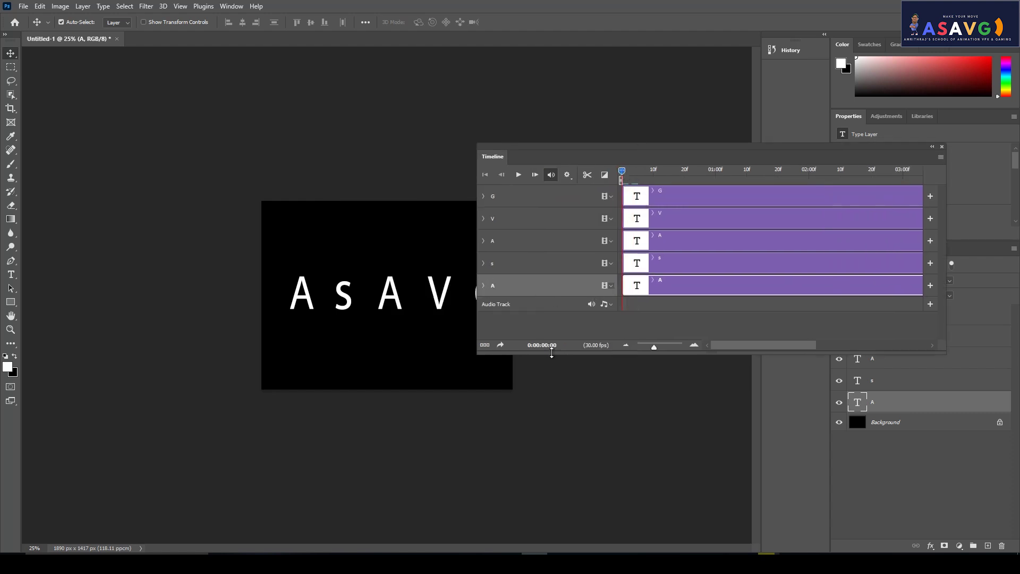
Step: Enlarge the timeline and expand the bottom A track's Transform, Opacity, Style and Text Warp properties
drag(551, 354, 551, 393)
click(484, 286)
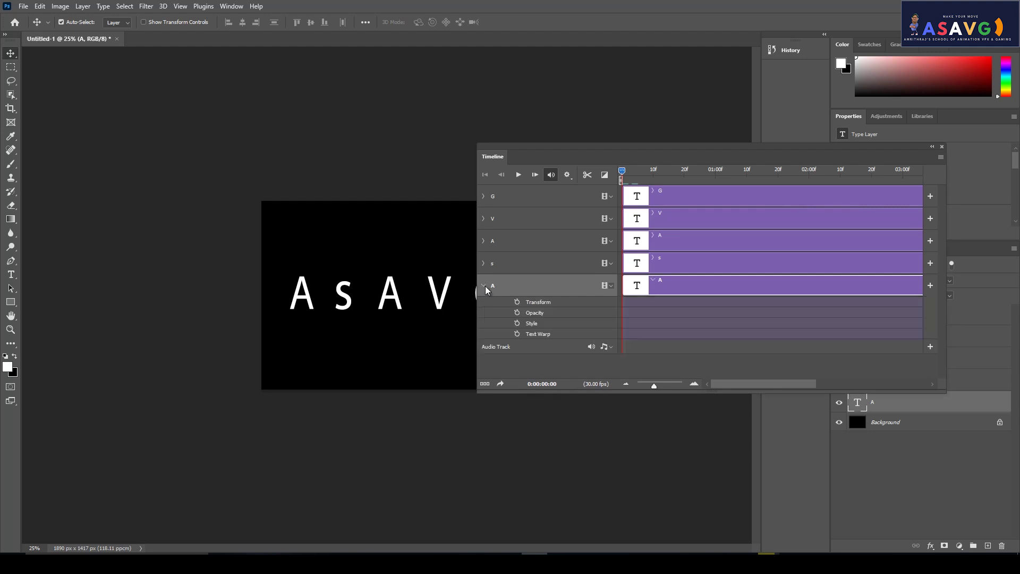
drag(568, 161, 652, 132)
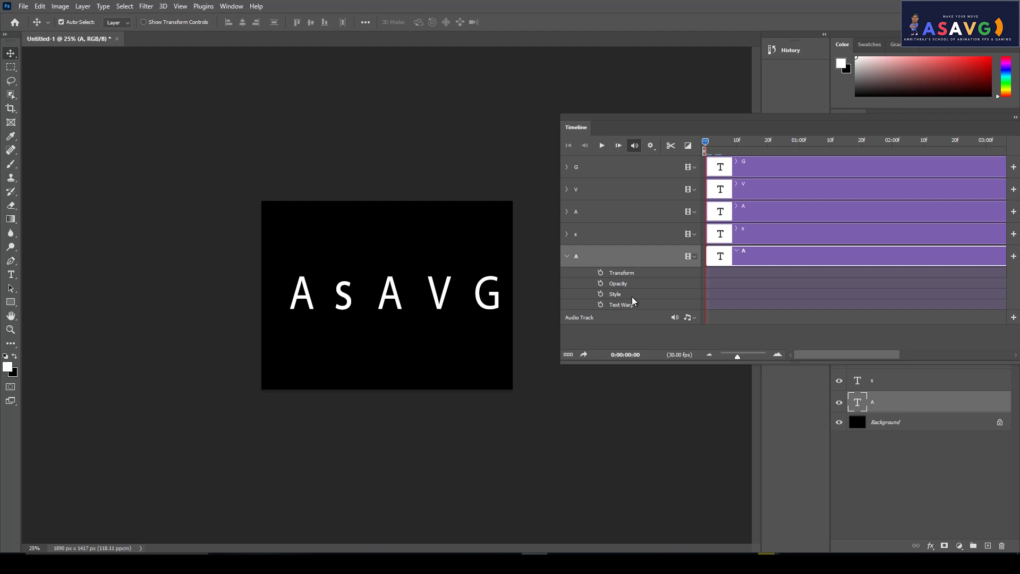
drag(690, 131, 662, 131)
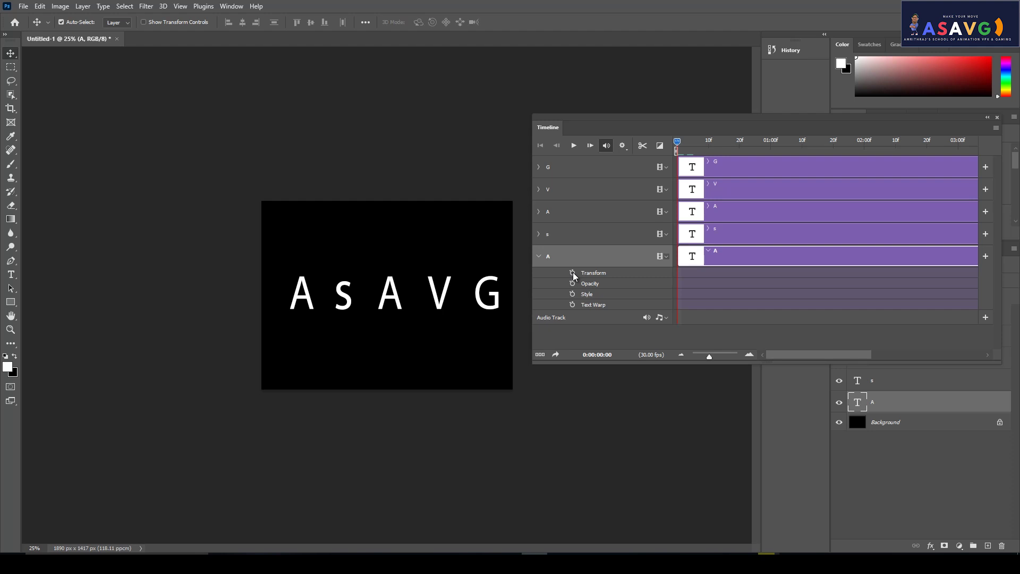
Step: Keyframe the A's Transform so it starts off the top-left corner and lands at frame 10
click(573, 273)
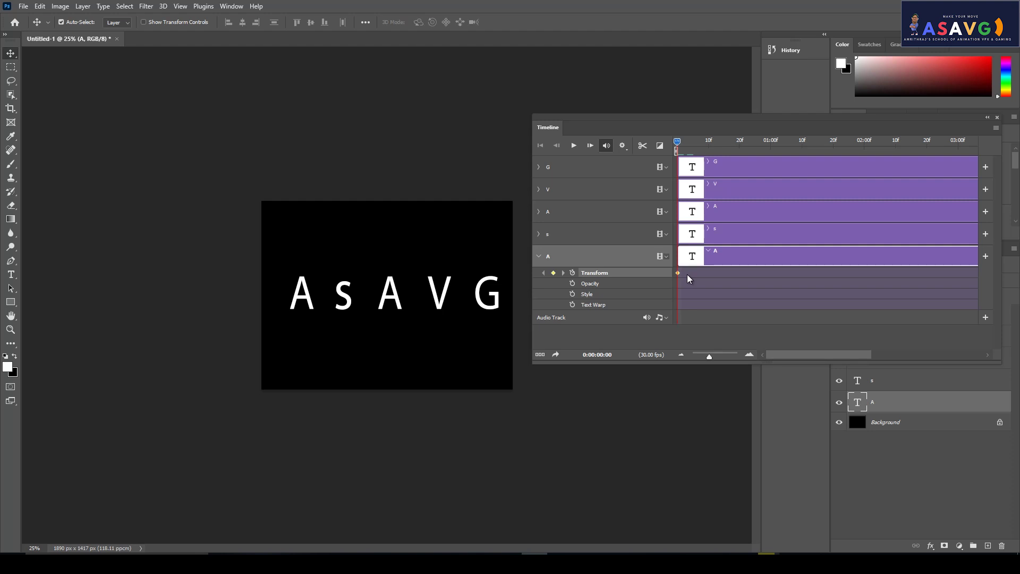
drag(678, 142, 708, 153)
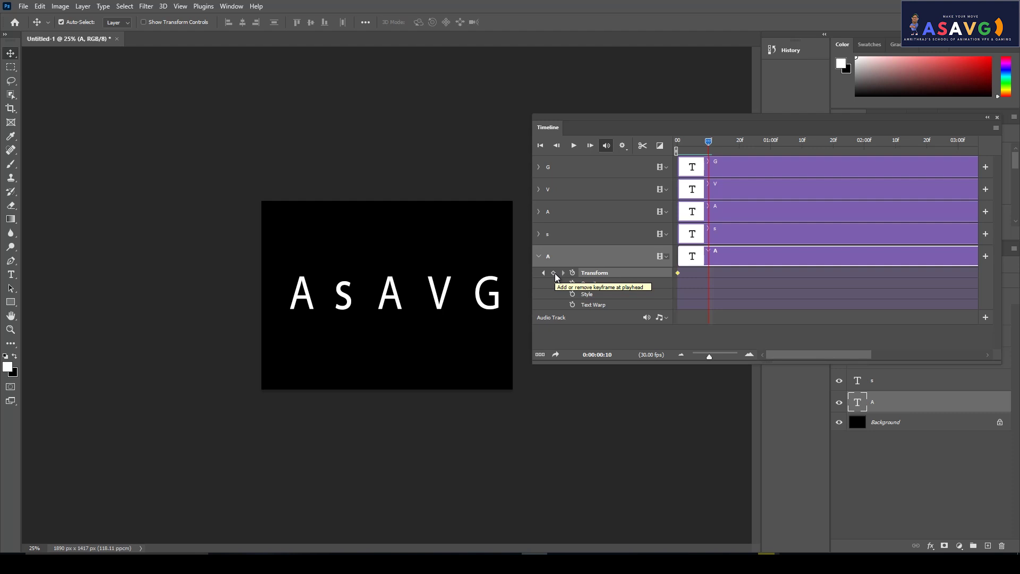
click(555, 273)
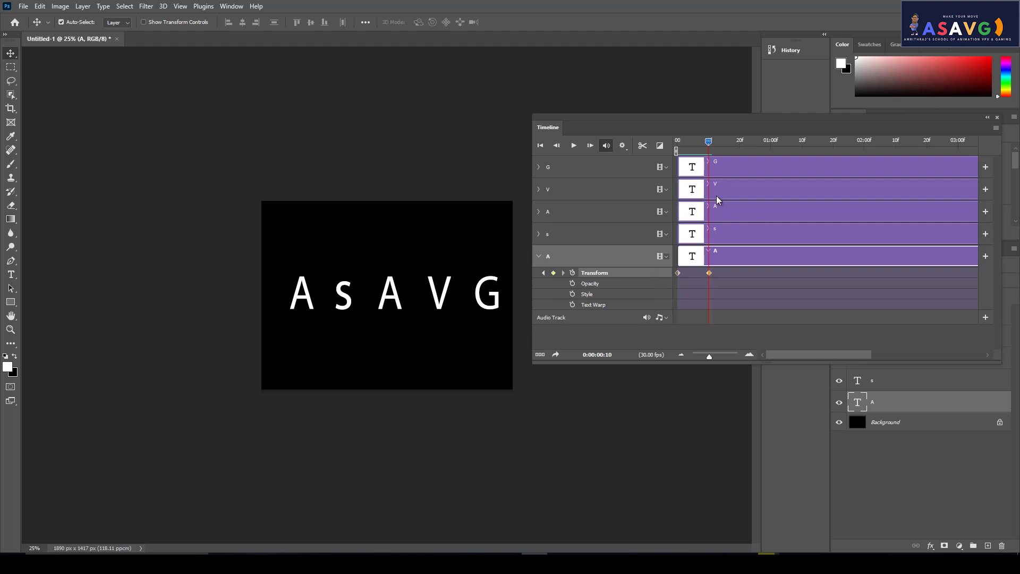
drag(709, 144, 676, 146)
drag(301, 293, 249, 188)
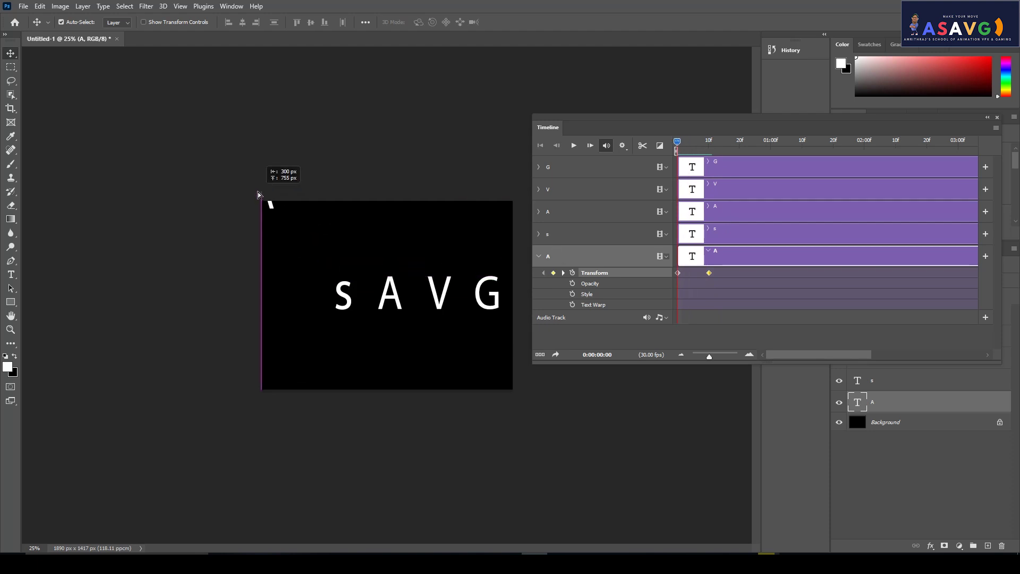
Step: Scrub through the A fly-in, delay its end keyframe to frame 20, and preview
mouse_move(678, 141)
mouse_down()
mouse_move(694, 152)
mouse_move(677, 160)
mouse_up()
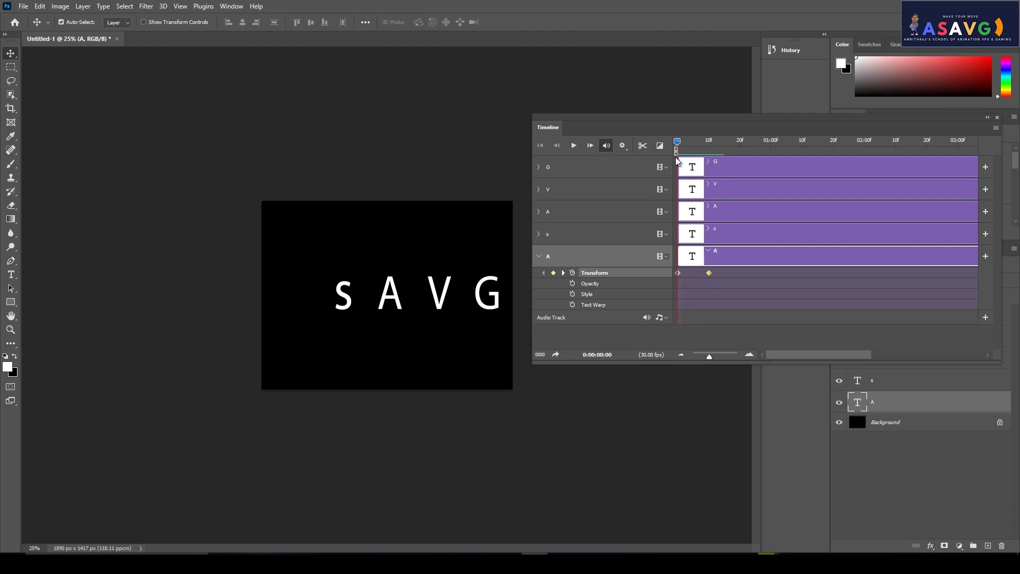
mouse_move(677, 160)
mouse_down()
mouse_move(688, 147)
mouse_move(678, 145)
mouse_move(750, 144)
mouse_up()
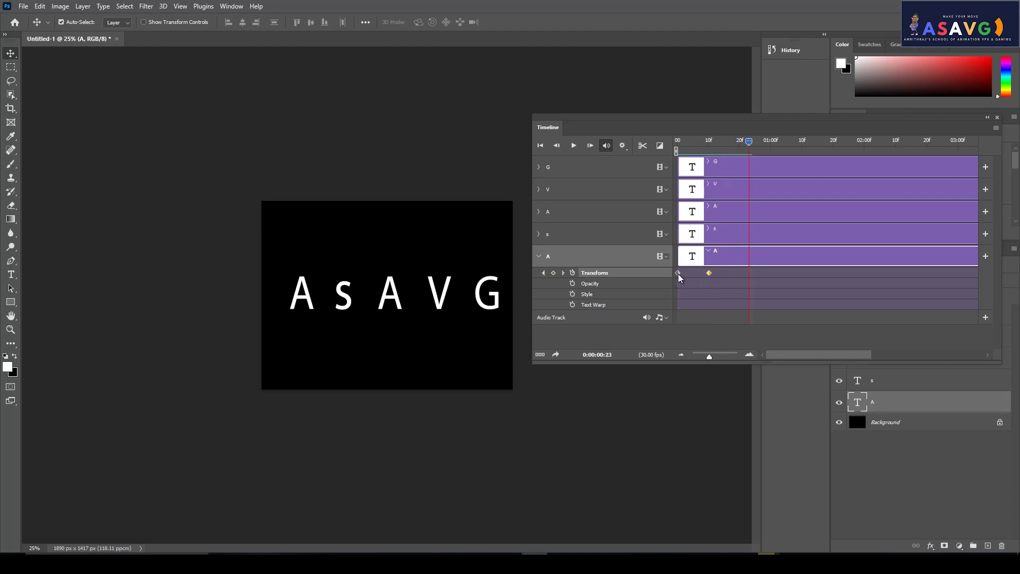
click(703, 141)
mouse_move(703, 141)
mouse_down()
mouse_move(694, 148)
mouse_move(702, 151)
mouse_up()
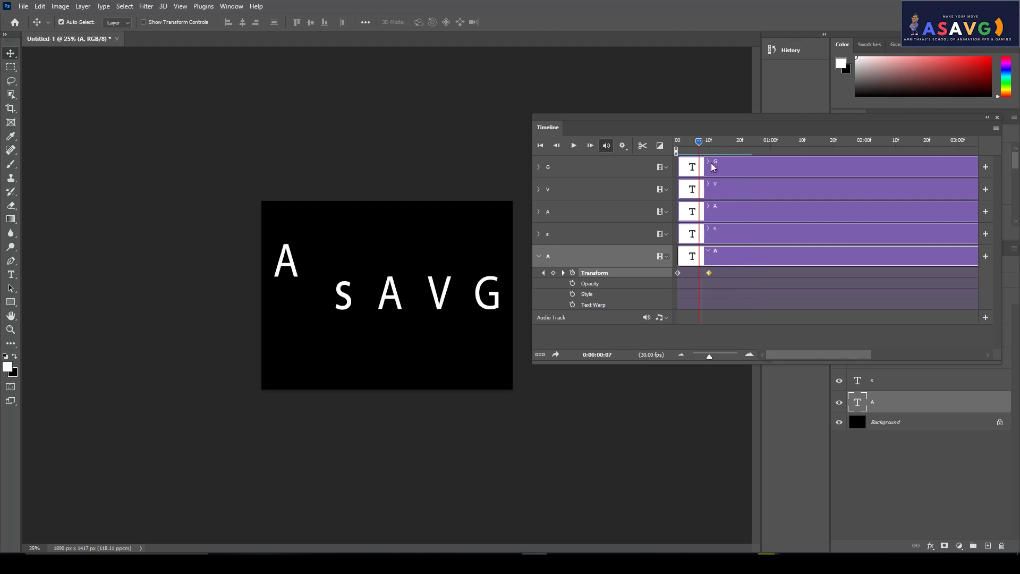
drag(710, 274, 760, 272)
drag(708, 141, 666, 139)
key(space)
key(space)
key(space)
Step: Fine-tune the end keyframe timing and replay the A fly-in from the start
drag(759, 273, 805, 273)
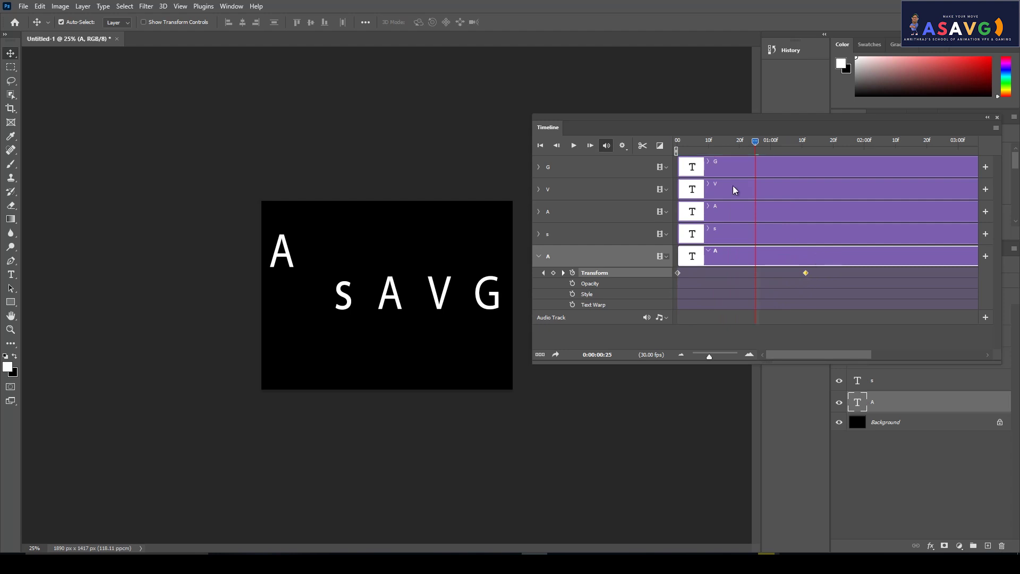
drag(756, 141, 673, 139)
key(space)
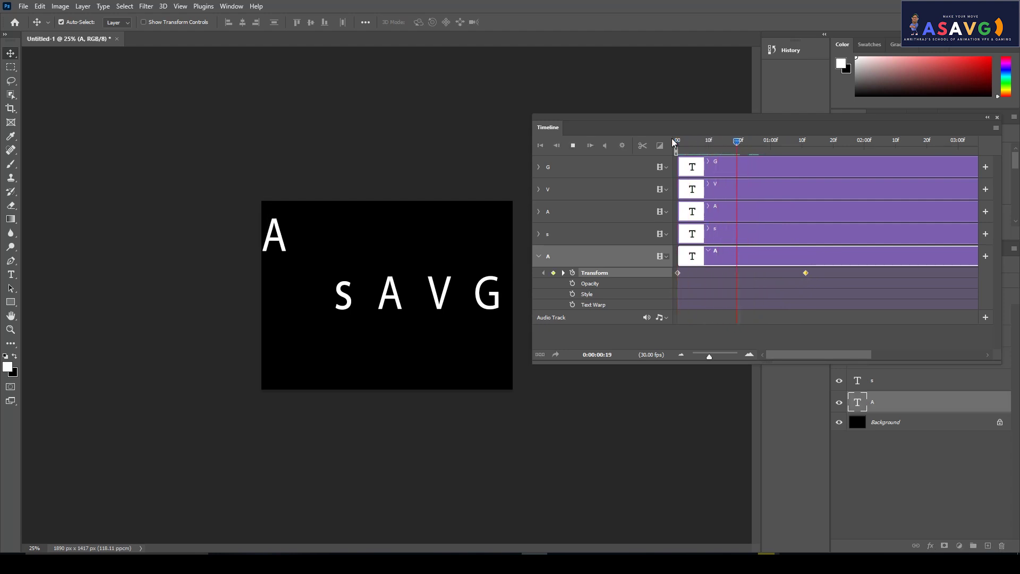
key(space)
drag(806, 273, 749, 273)
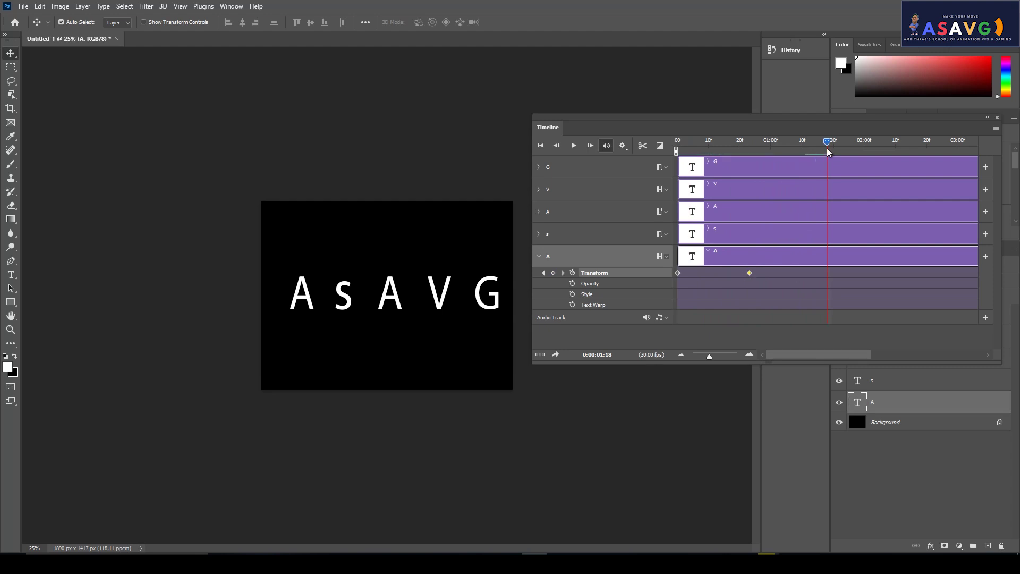
drag(827, 147, 665, 151)
key(space)
key(space)
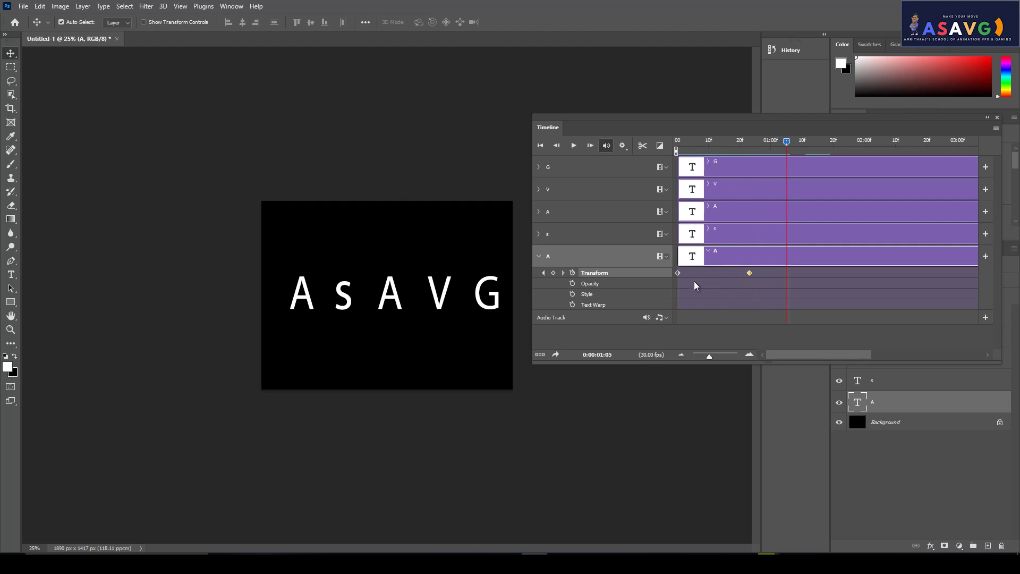
Step: Collapse the first A's properties, then select and expand the s layer's Transform track
click(537, 257)
click(776, 143)
mouse_move(775, 146)
mouse_down()
mouse_move(678, 142)
mouse_move(764, 169)
mouse_move(771, 146)
mouse_move(678, 153)
mouse_up()
click(587, 237)
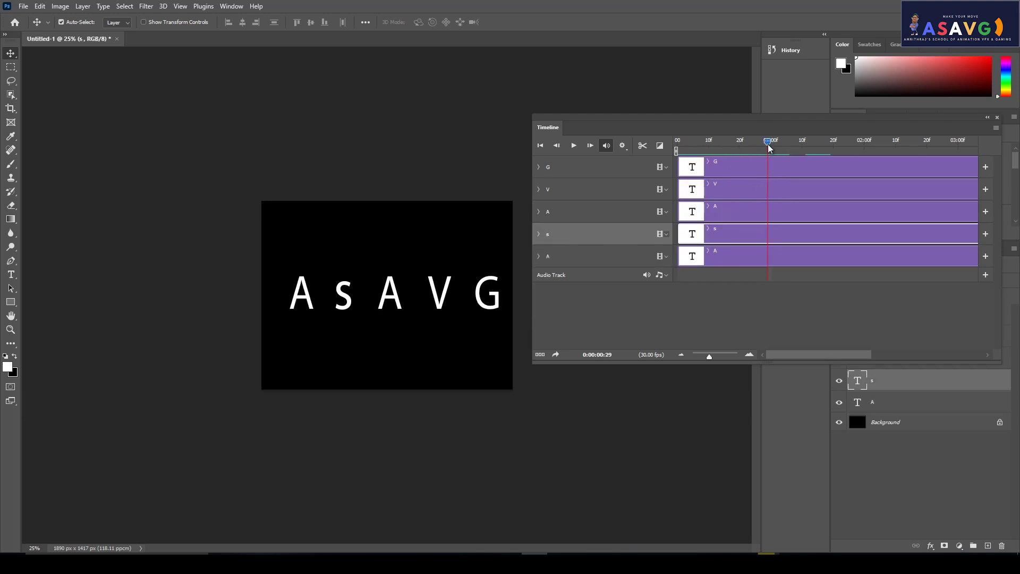
click(539, 235)
mouse_move(679, 149)
mouse_down()
mouse_move(743, 164)
mouse_move(736, 154)
mouse_move(681, 154)
mouse_move(723, 172)
mouse_move(691, 181)
mouse_move(740, 180)
mouse_move(676, 184)
mouse_up()
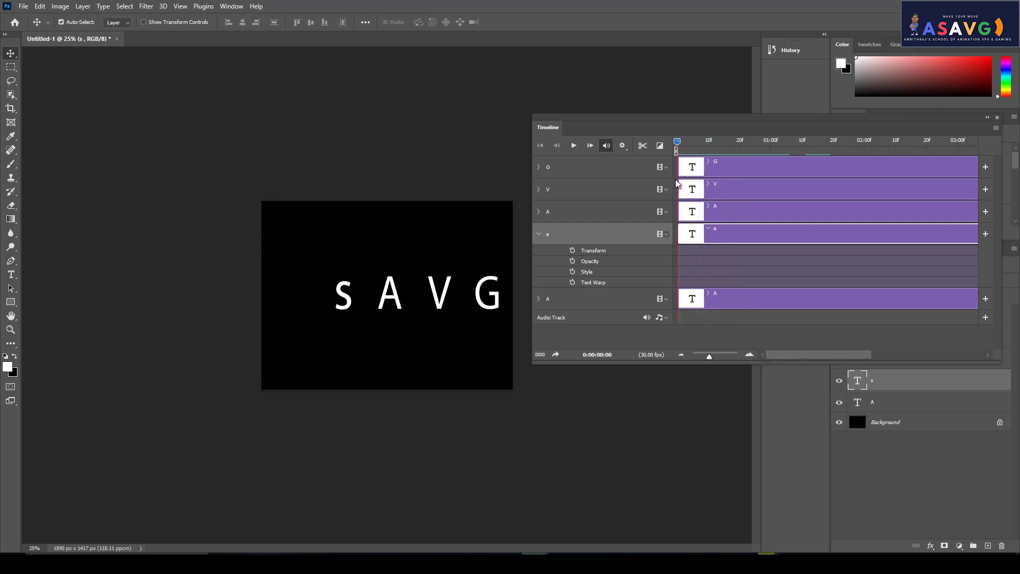
Step: Keyframe the s layer near frame 23 and lift it above the canvas at frame 0
click(572, 250)
mouse_move(678, 141)
mouse_down()
mouse_move(759, 159)
mouse_move(750, 159)
mouse_up()
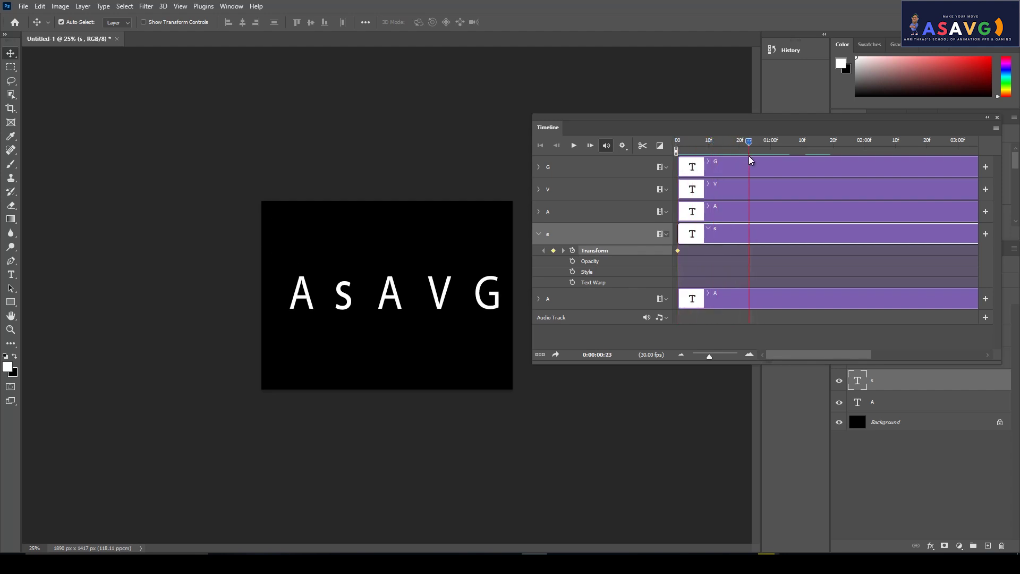
click(554, 250)
drag(347, 297, 344, 202)
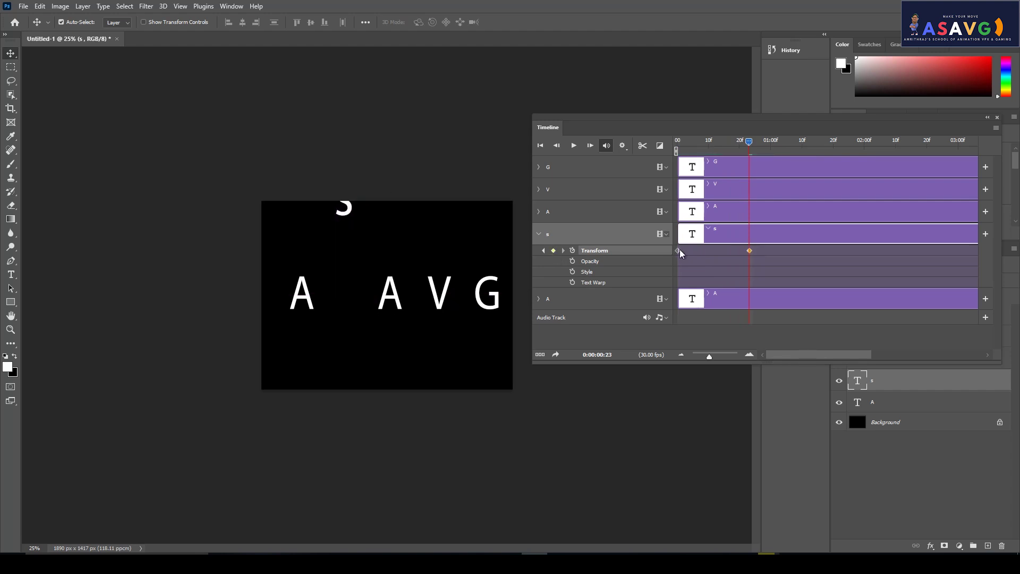
drag(749, 141, 677, 154)
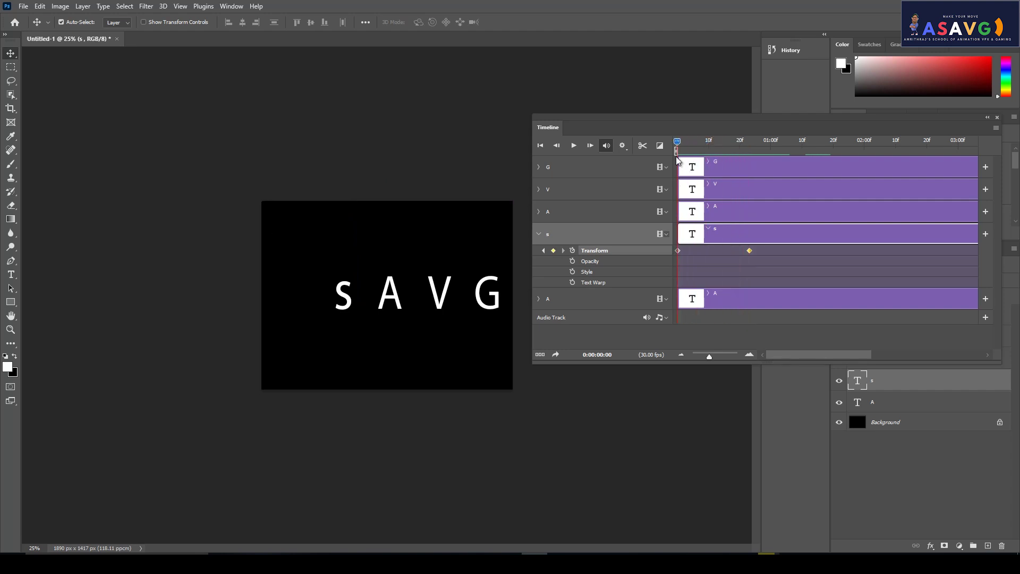
drag(342, 301, 335, 200)
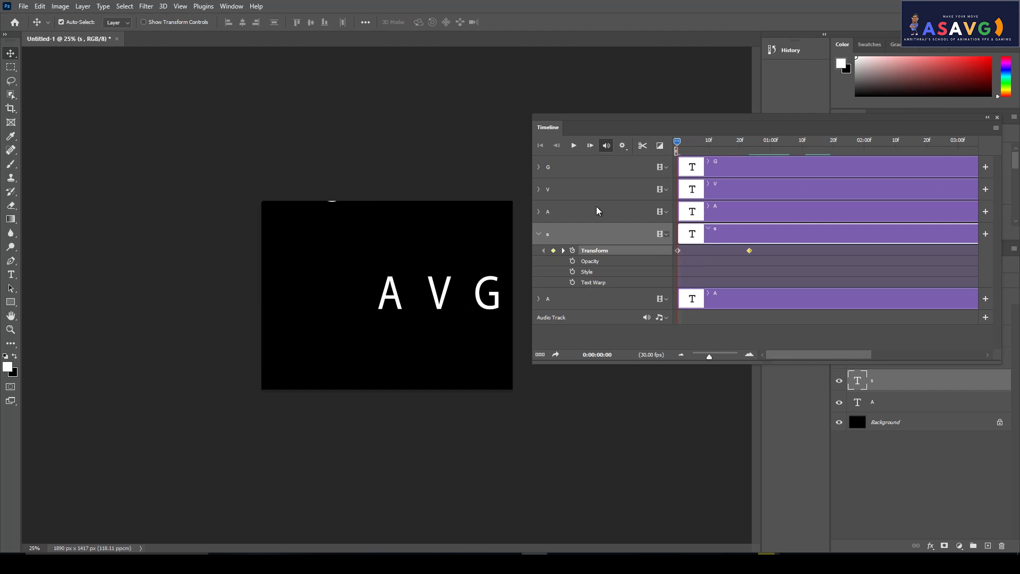
Step: Play and scrub through the letters' entrance, then collapse the s layer's properties
key(space)
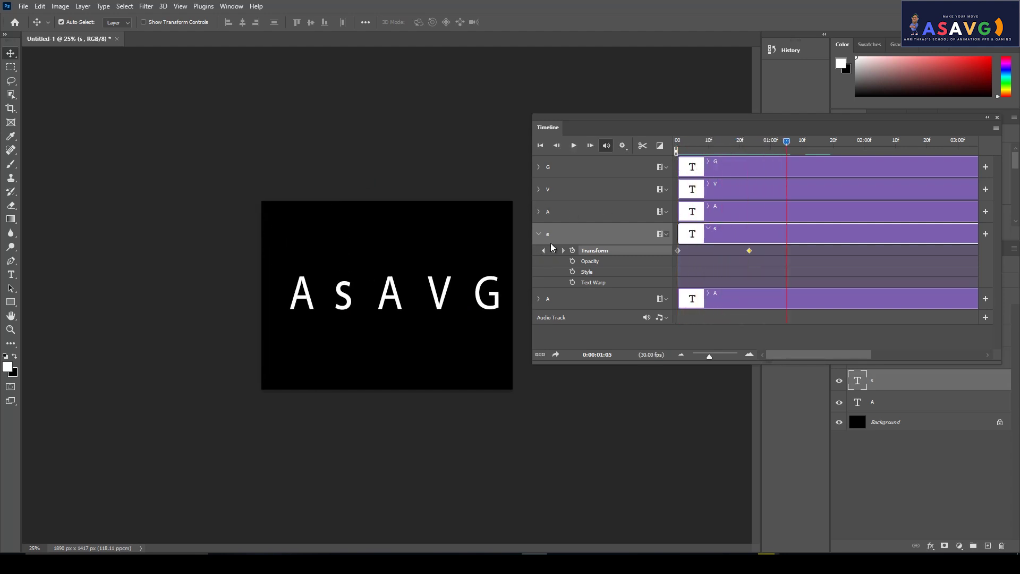
drag(753, 149, 691, 175)
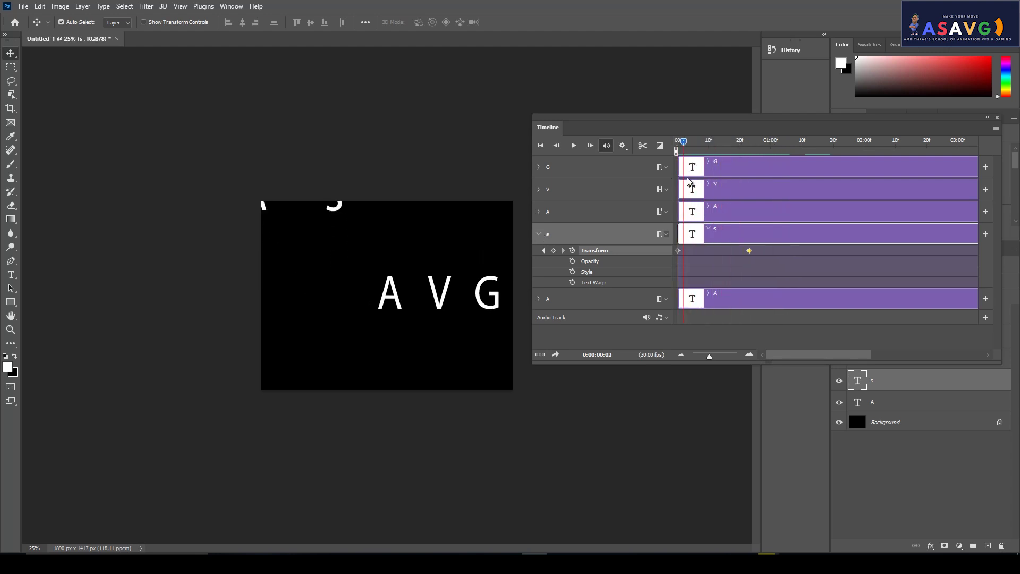
mouse_move(690, 175)
mouse_down()
mouse_move(720, 195)
mouse_move(527, 238)
mouse_up()
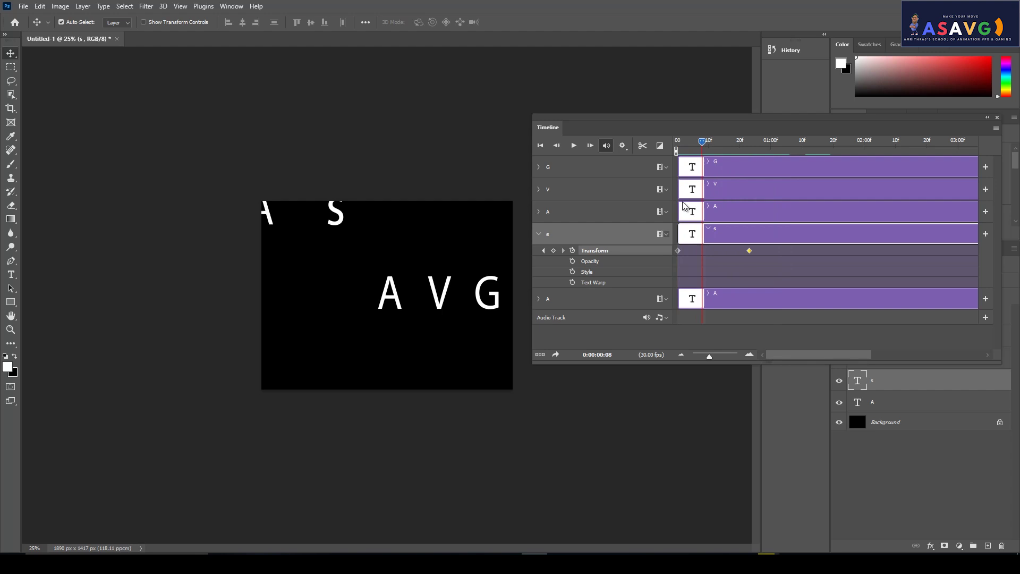
click(539, 234)
click(537, 213)
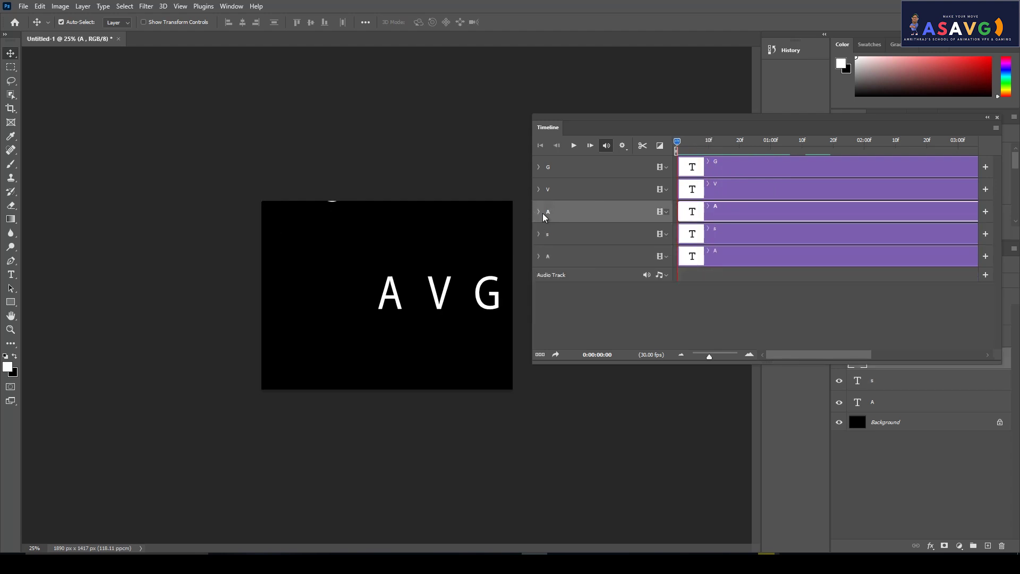
Step: Keyframe the middle A at frame 11 and move it above the canvas at frame 0
click(538, 212)
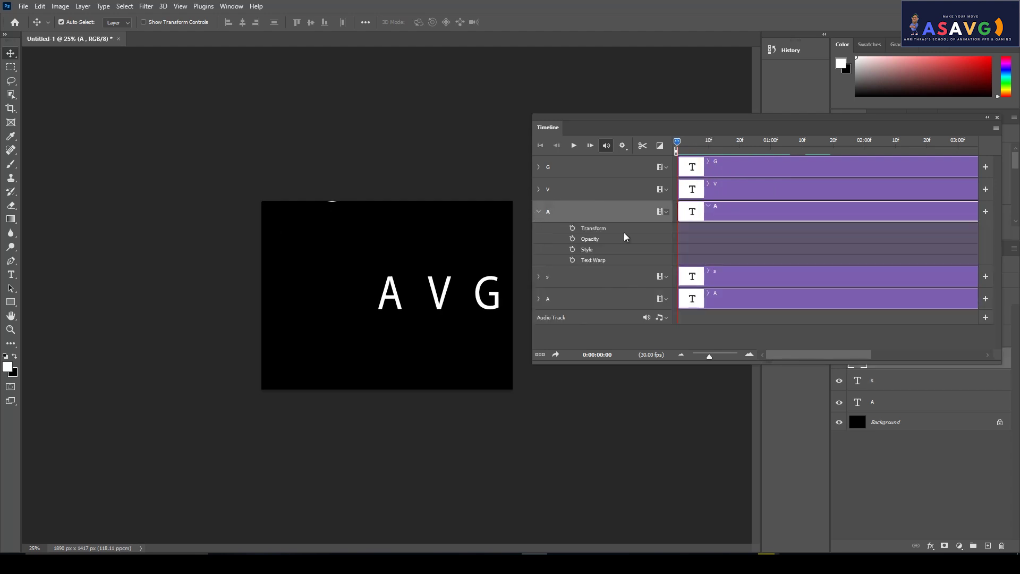
click(572, 228)
drag(677, 142, 712, 142)
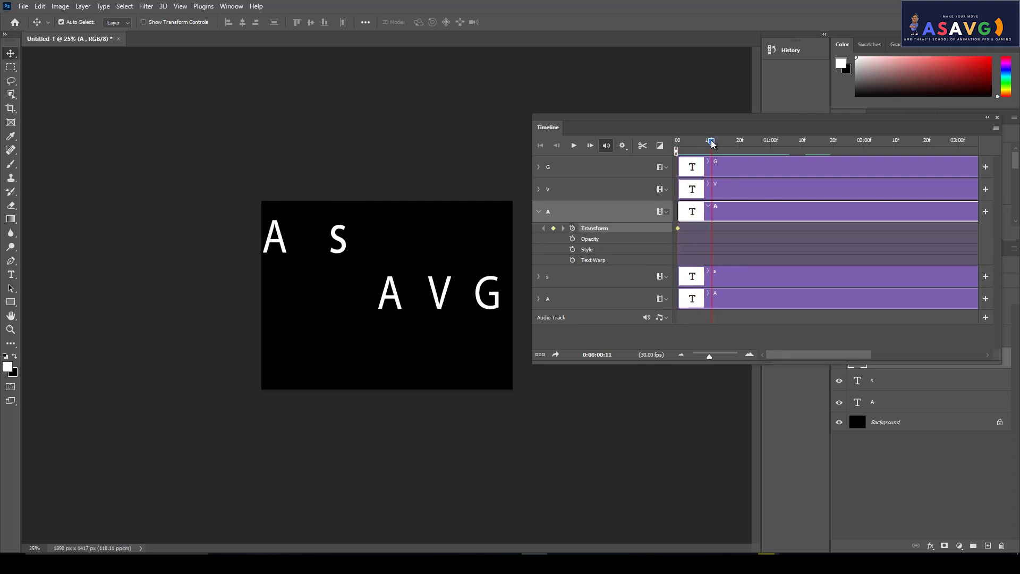
click(554, 228)
drag(707, 141, 677, 141)
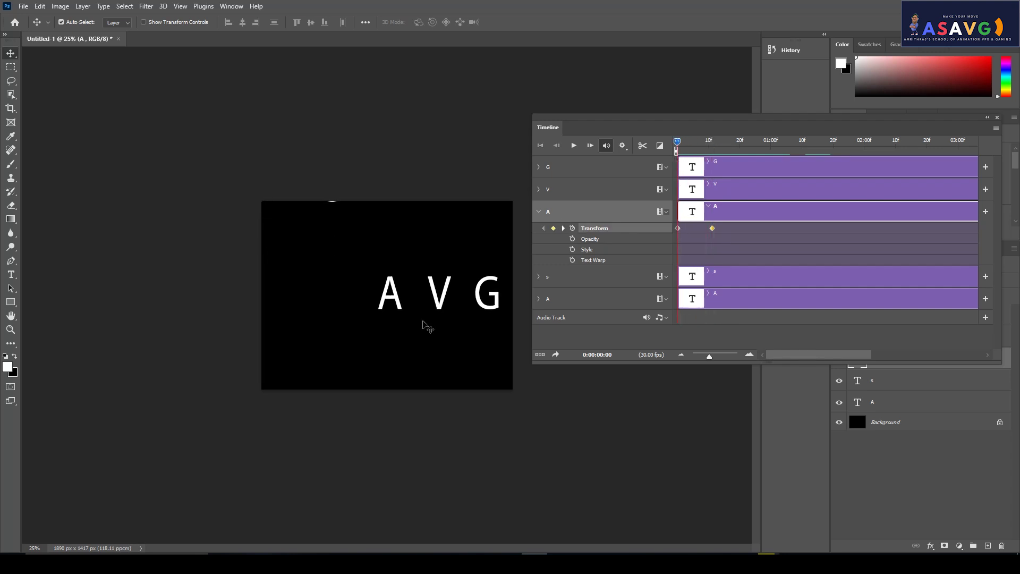
drag(403, 305, 408, 182)
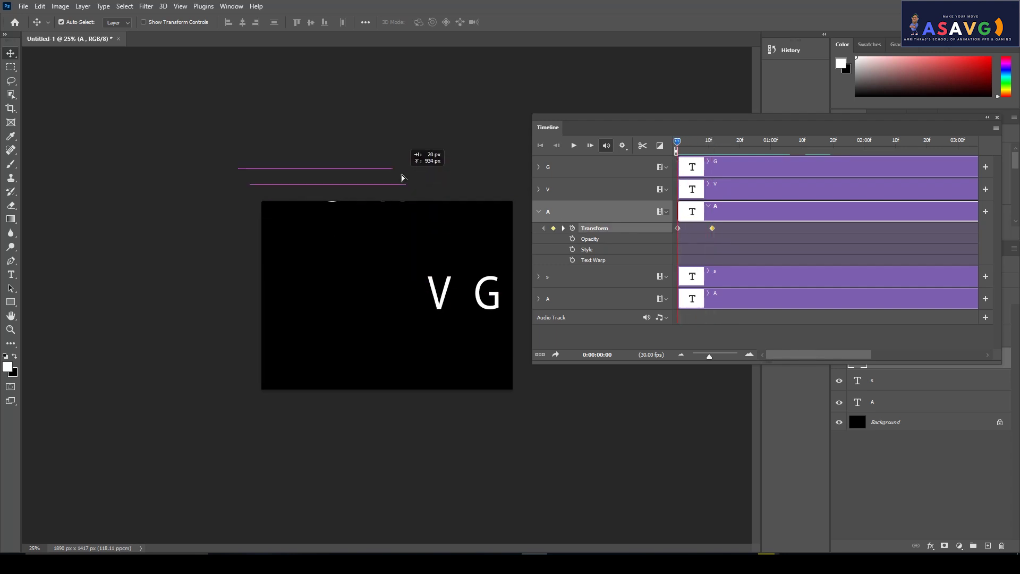
Step: Move the middle A's end keyframe to frame 23, matching the s, and replay
key(space)
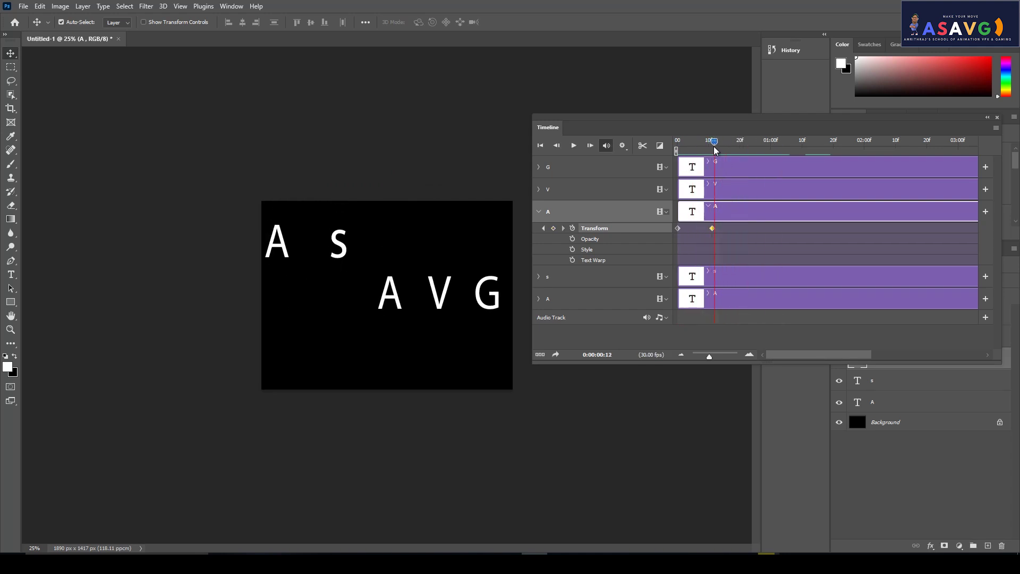
mouse_move(717, 148)
mouse_down()
mouse_move(678, 151)
mouse_move(687, 151)
mouse_up()
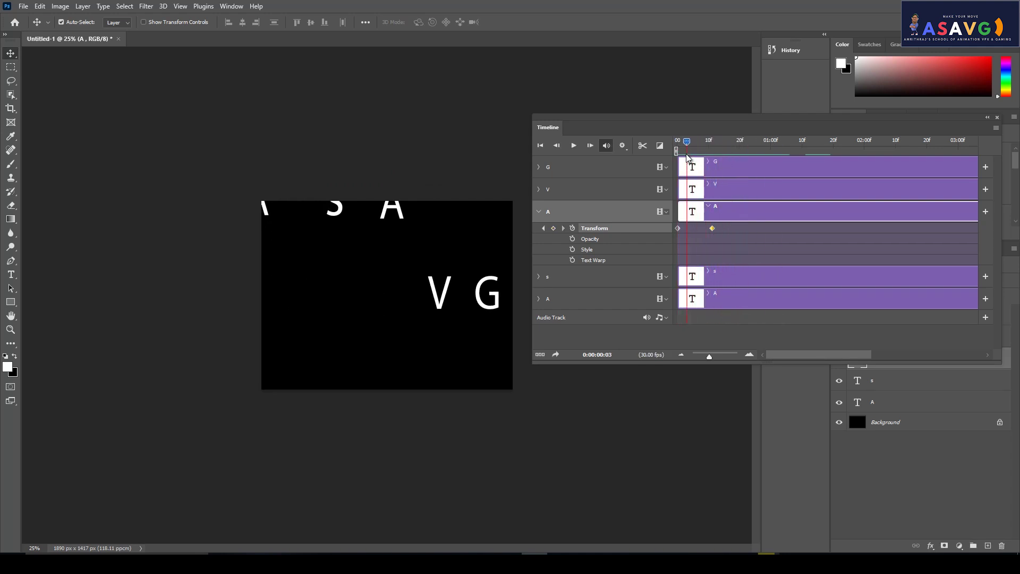
click(542, 276)
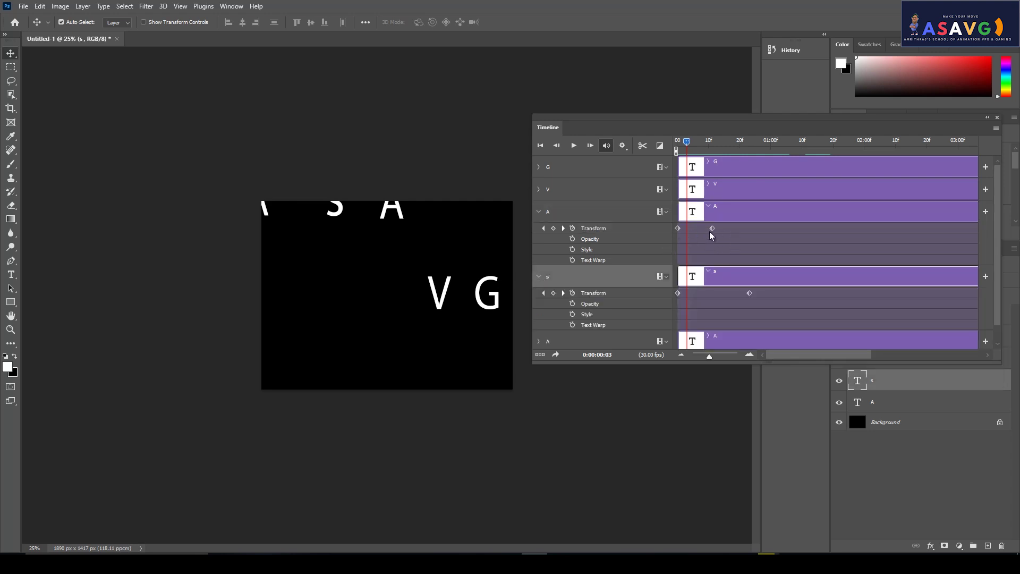
drag(712, 229, 748, 232)
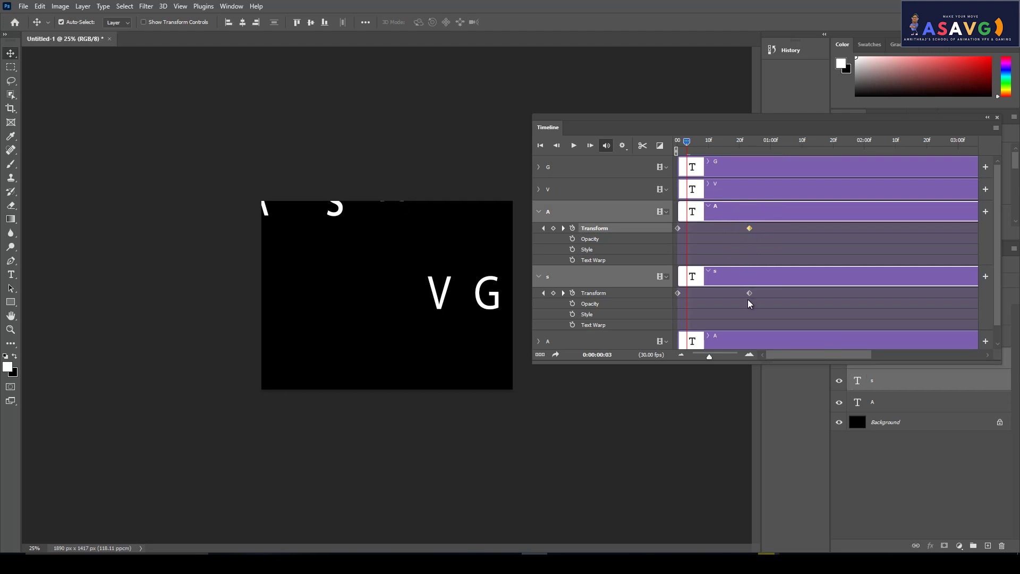
click(677, 142)
key(space)
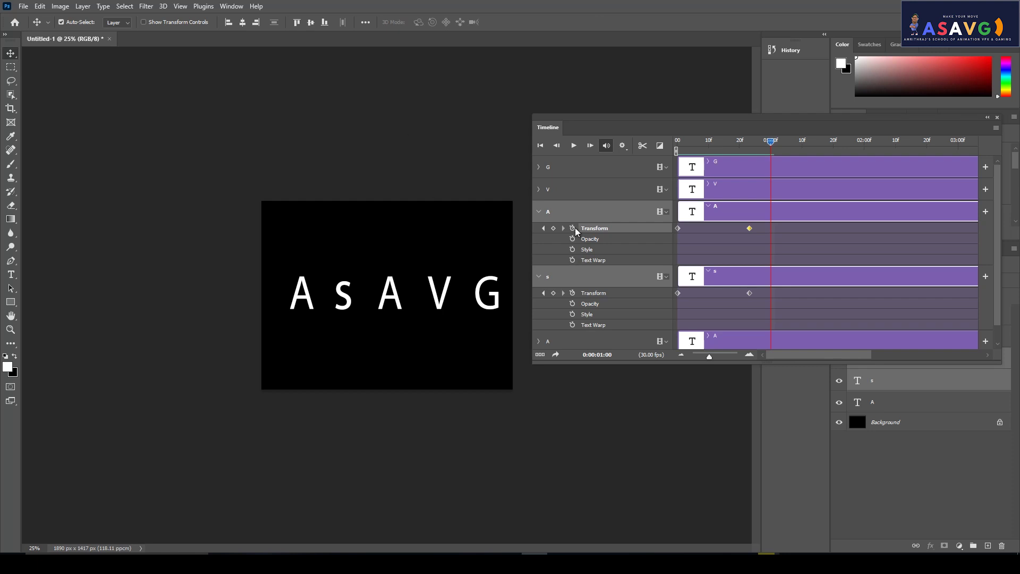
Step: Expand the V layer's properties and check letter positions at frame 11
click(534, 191)
click(538, 193)
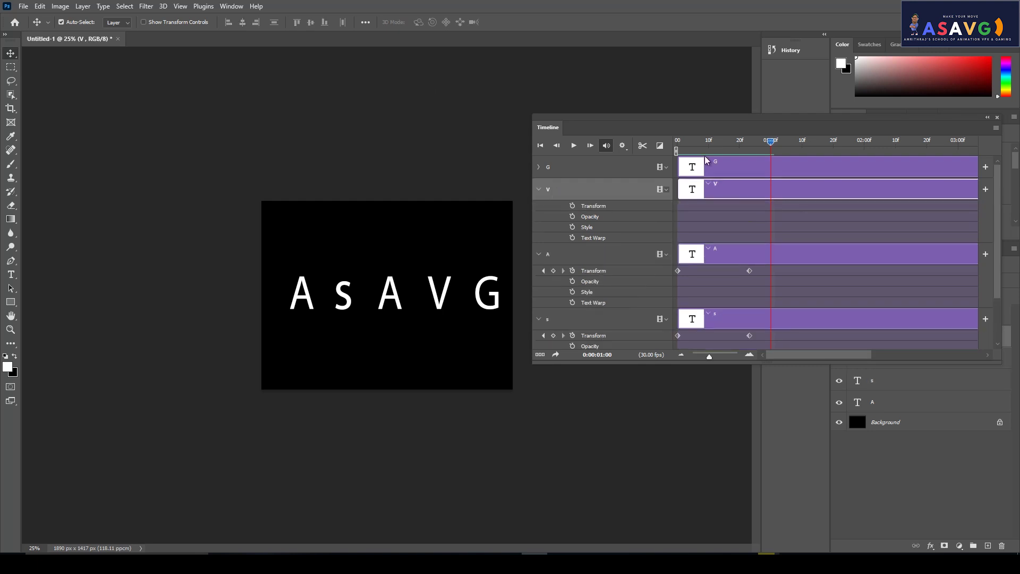
drag(766, 154, 712, 149)
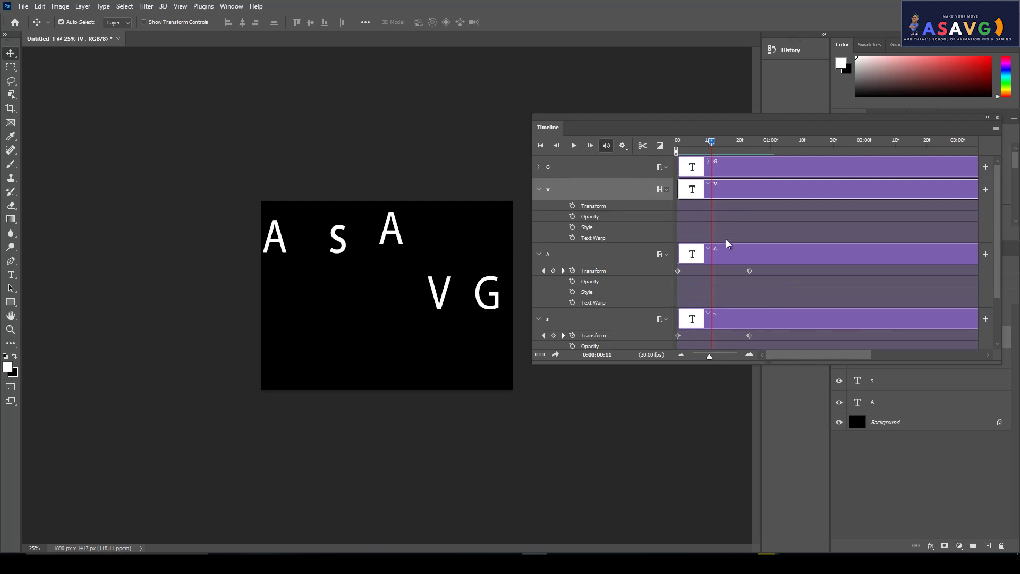
Step: Keyframe V at frames 0 and 23, lifting it above the canvas at frame 0, then play
drag(711, 145, 677, 142)
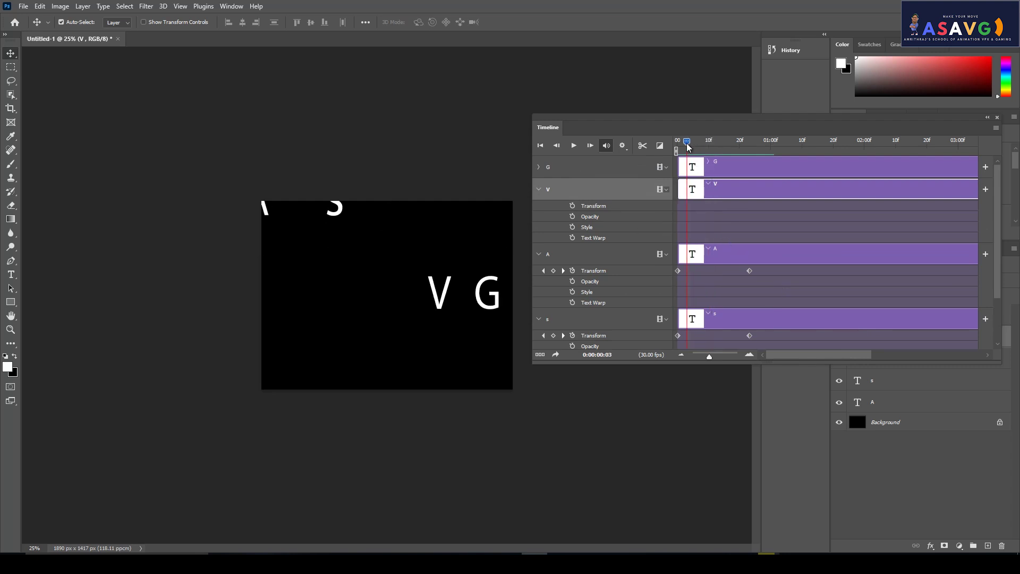
click(571, 206)
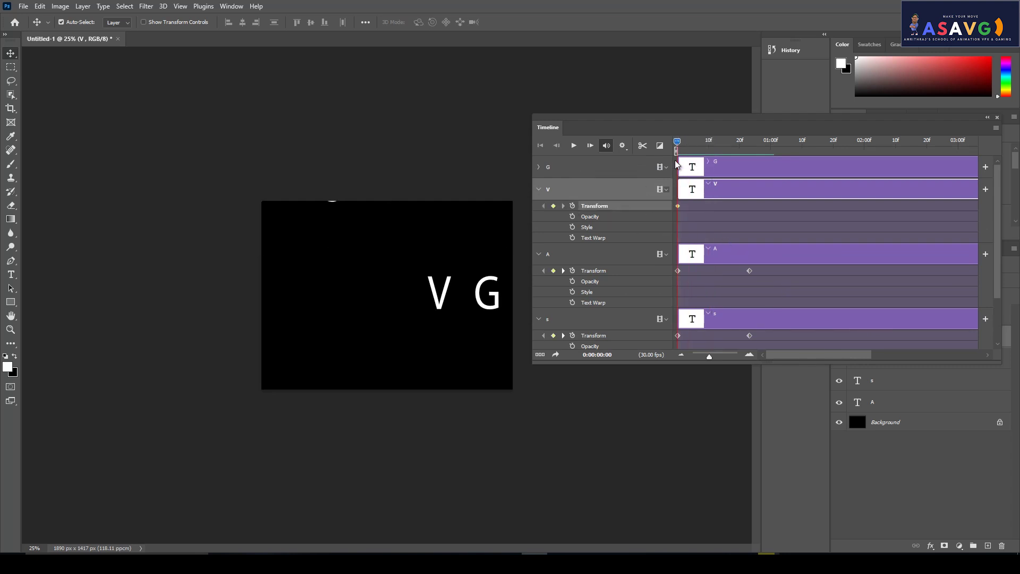
drag(685, 145, 749, 154)
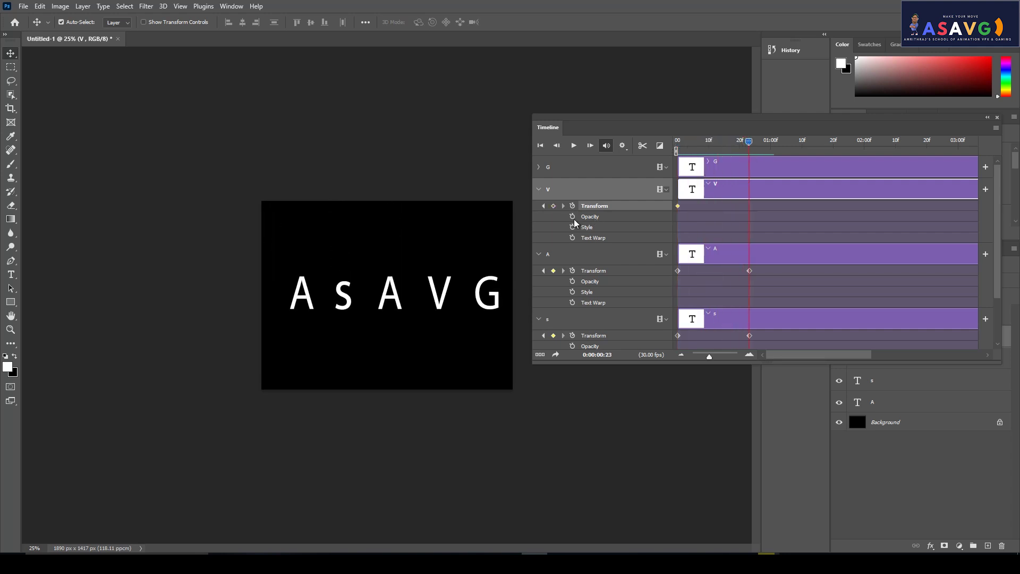
click(554, 206)
drag(751, 142, 677, 142)
drag(426, 285, 422, 185)
key(space)
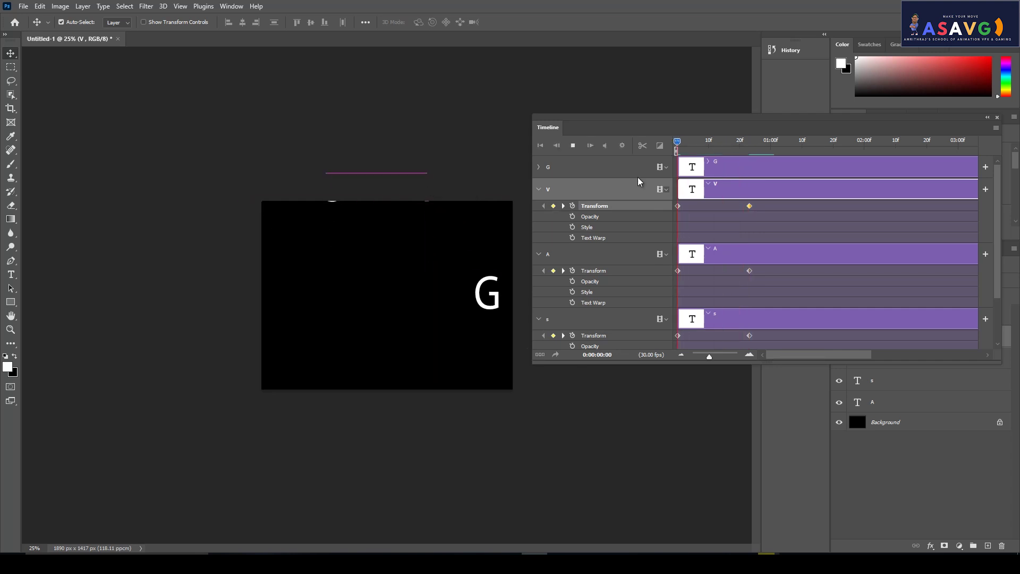
key(space)
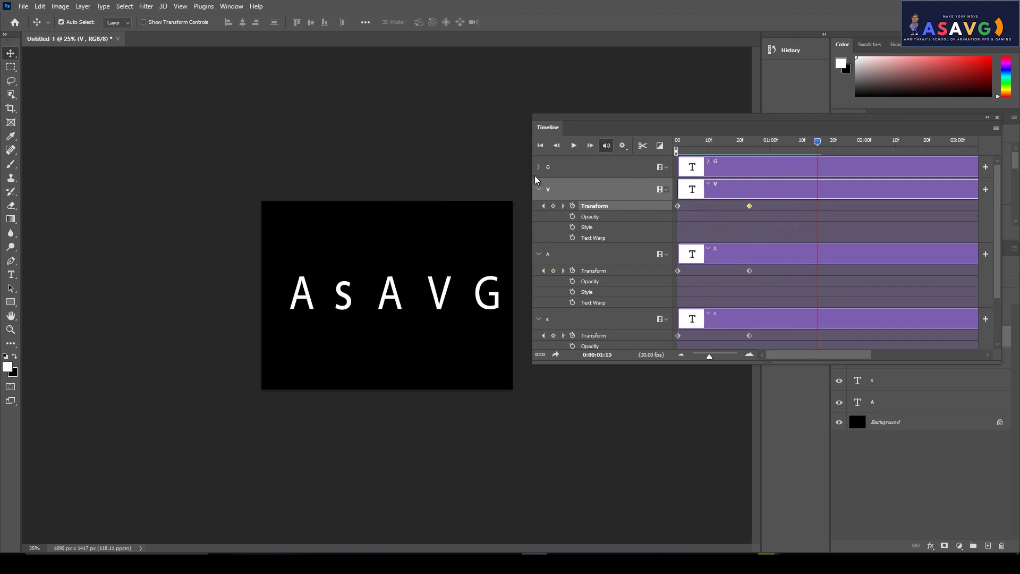
click(539, 167)
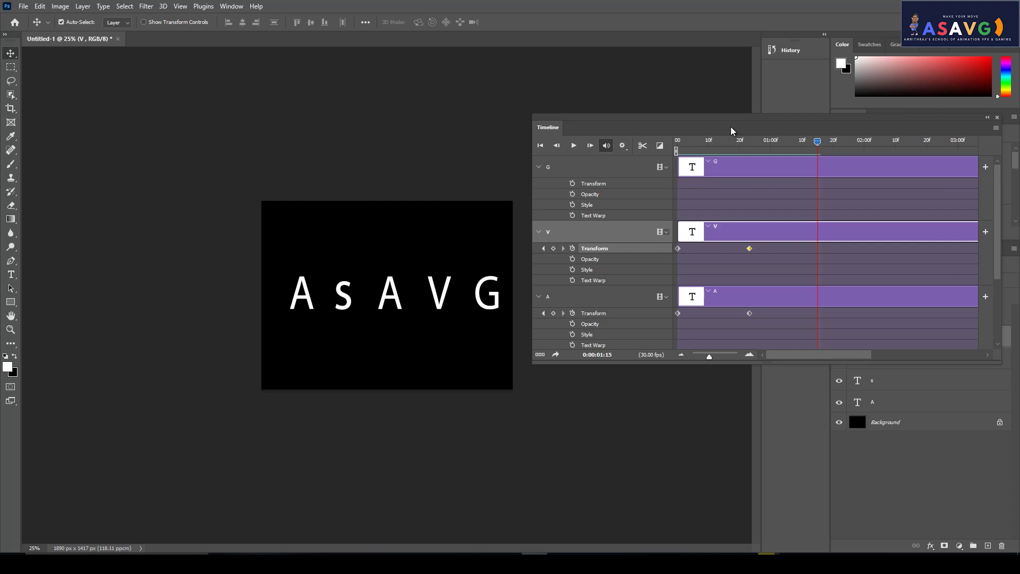
Step: Keyframe G at frames 0 and 23, moving it above the canvas at frame 0, then play
drag(731, 126, 706, 92)
drag(792, 106, 652, 105)
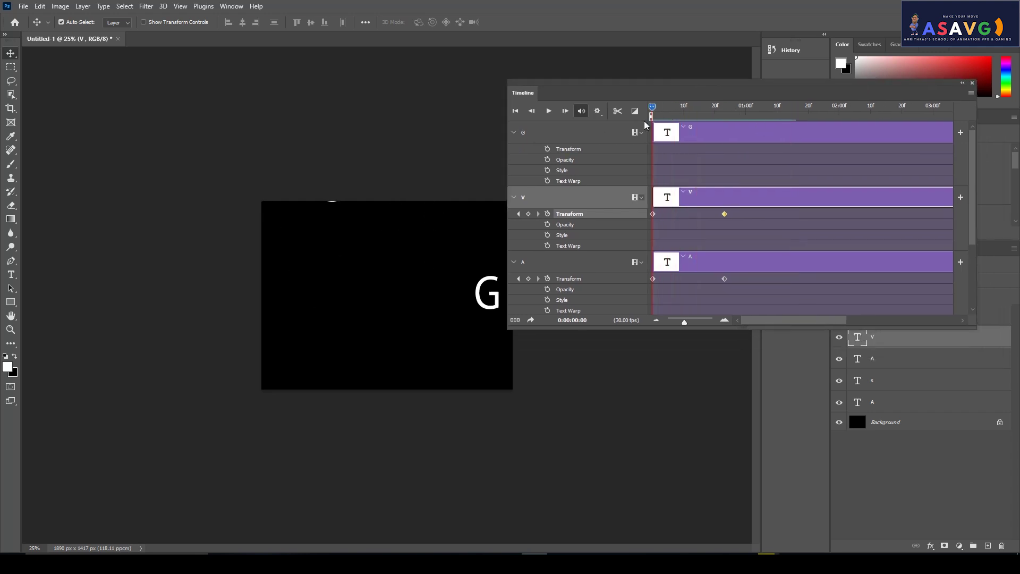
click(547, 149)
drag(710, 102, 782, 106)
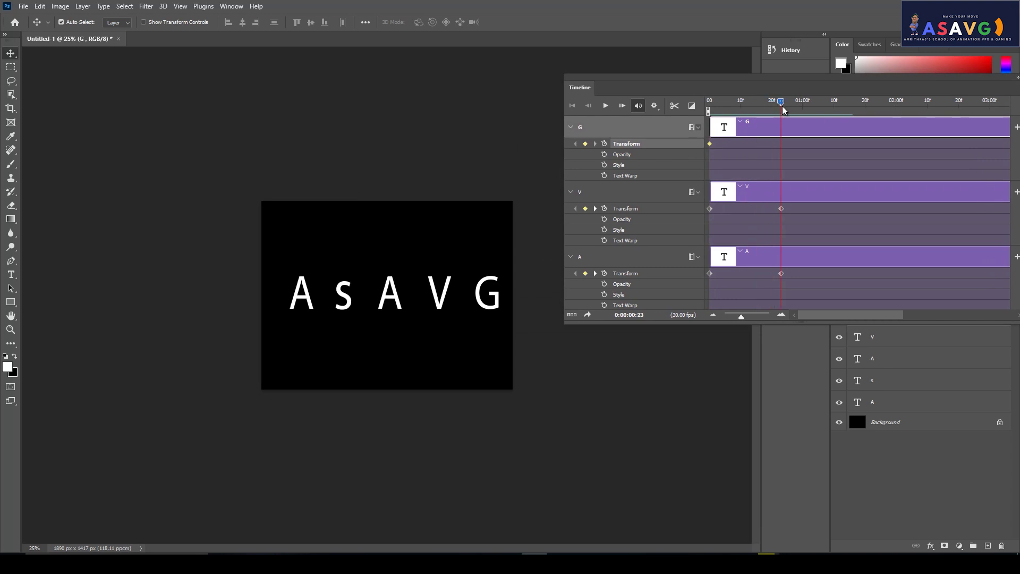
drag(751, 102, 710, 105)
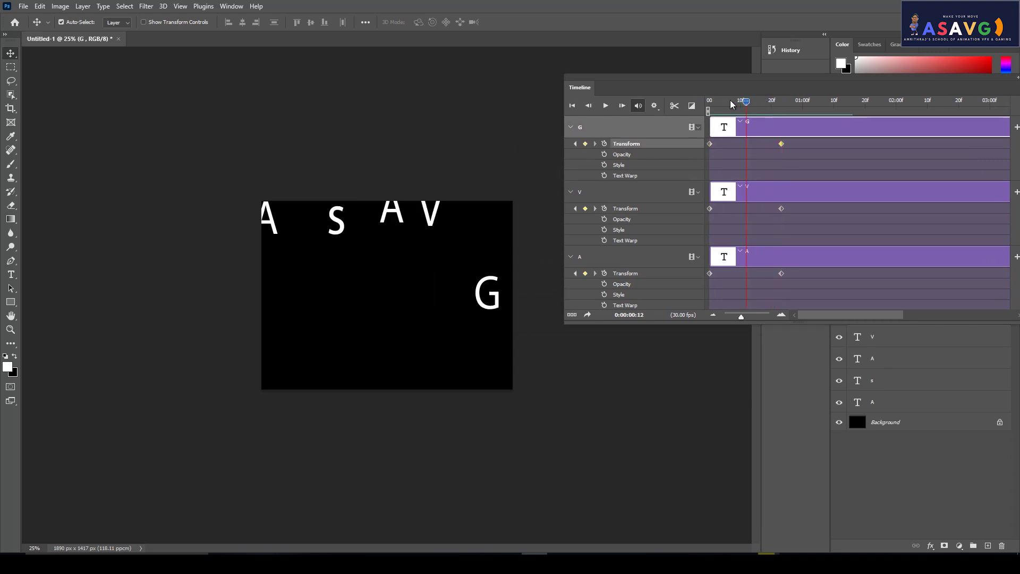
mouse_move(487, 293)
mouse_down()
mouse_move(490, 218)
mouse_move(513, 181)
mouse_up()
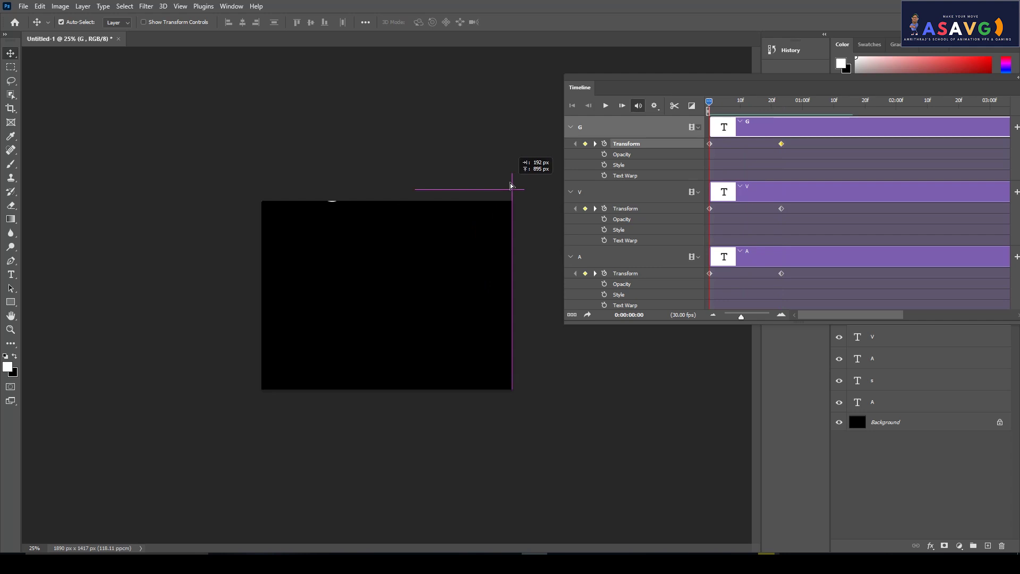
key(space)
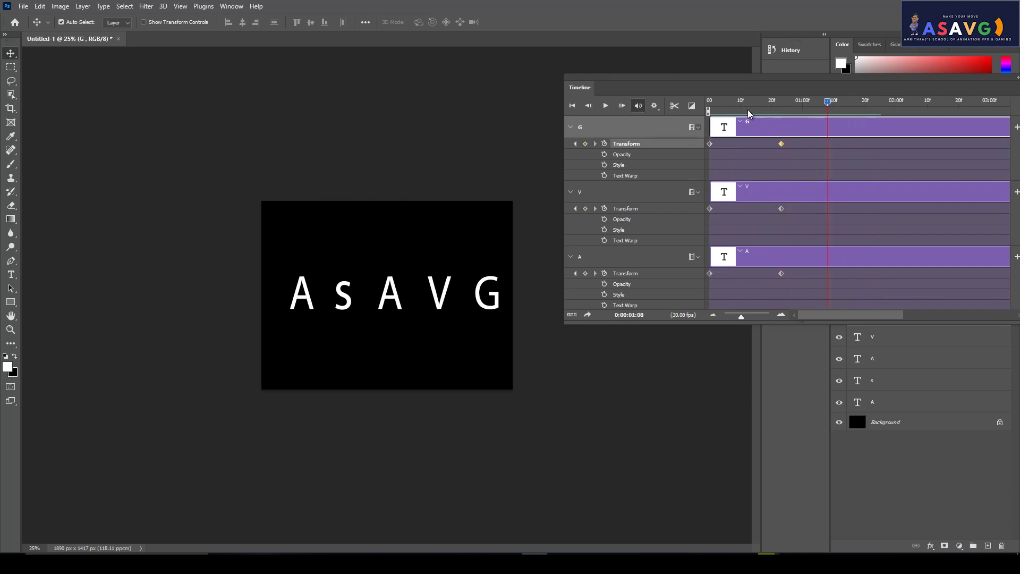
key(space)
click(659, 108)
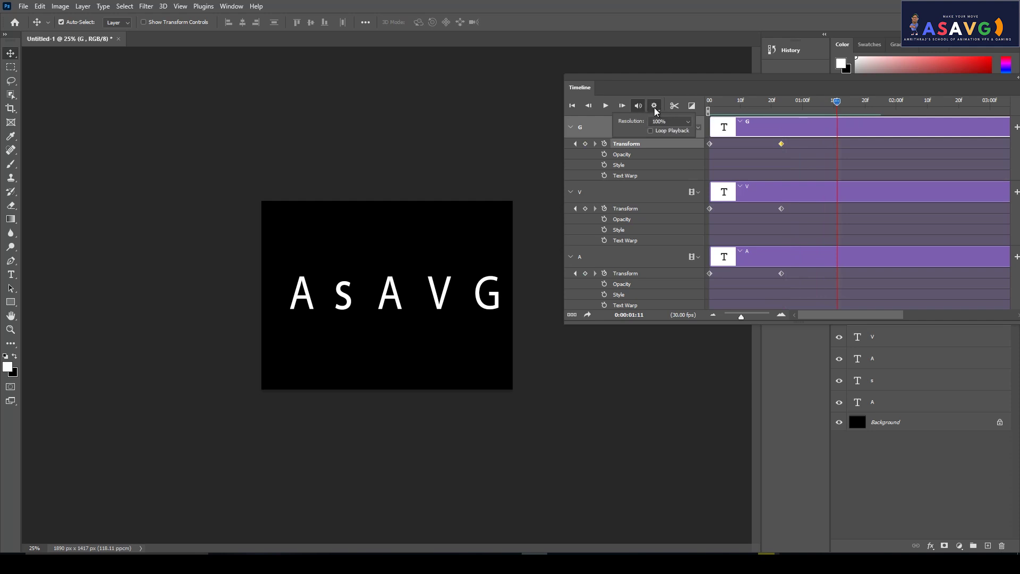
click(671, 121)
click(672, 130)
click(738, 112)
key(space)
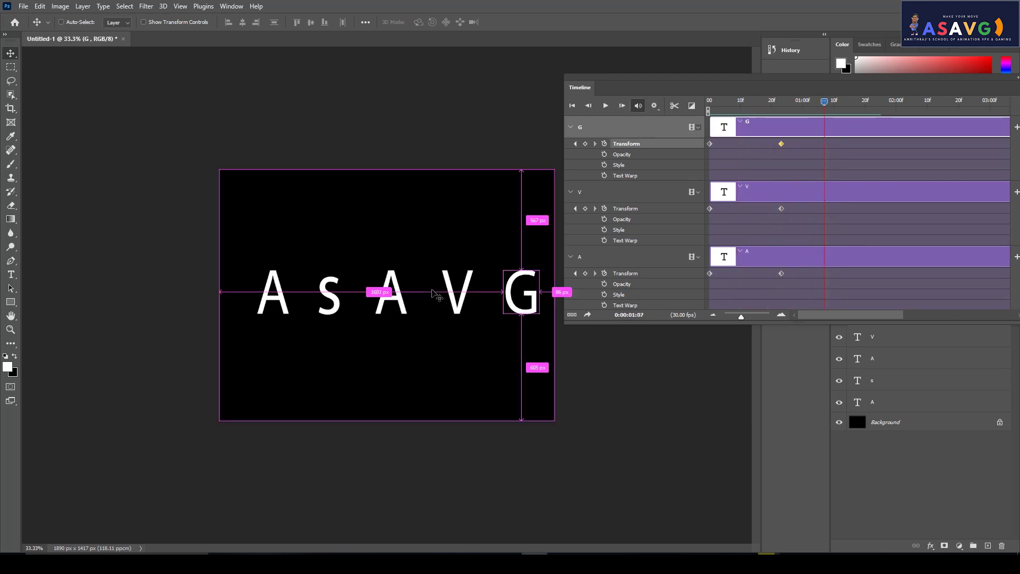
key(ctrl+plus)
key(ctrl+plus)
key(ctrl+plus)
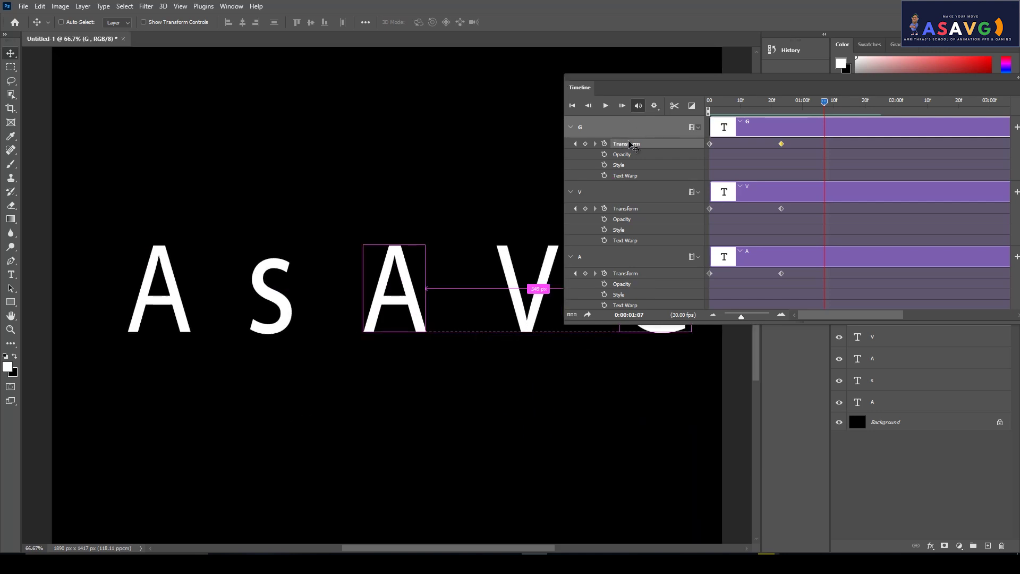
click(659, 110)
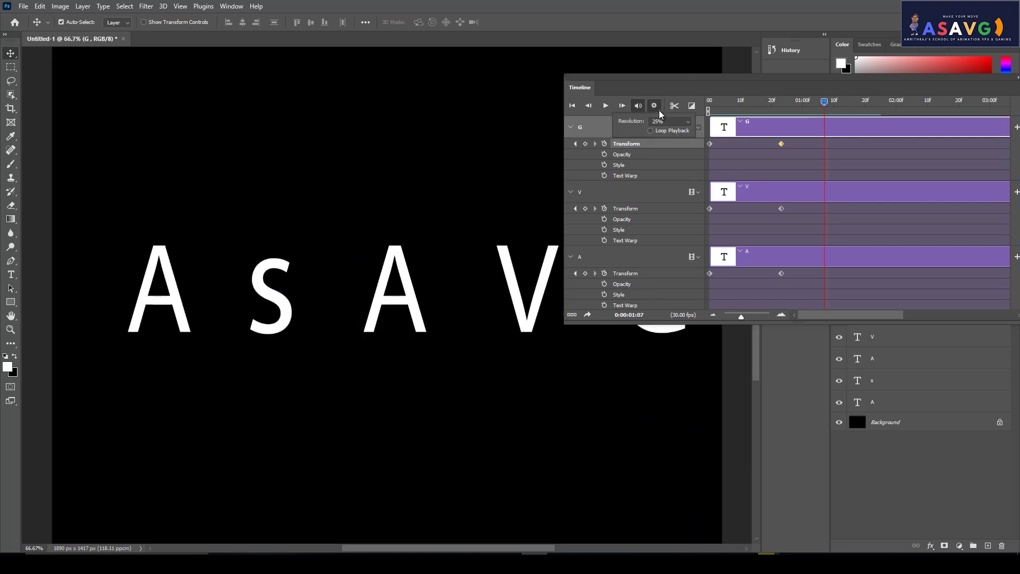
click(678, 120)
click(662, 149)
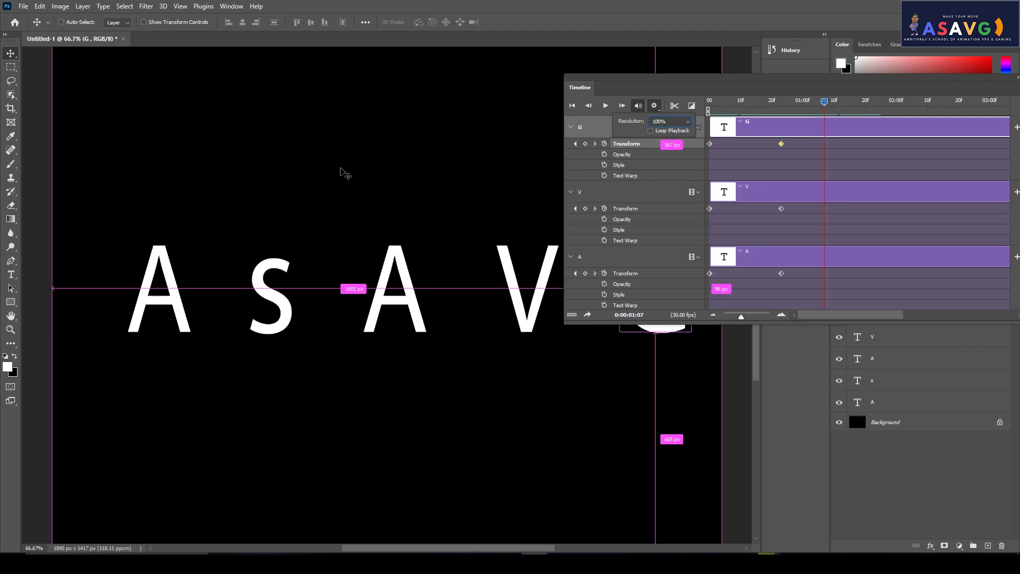
key(ctrl+1)
key(ctrl+minus)
key(ctrl+minus)
key(ctrl+minus)
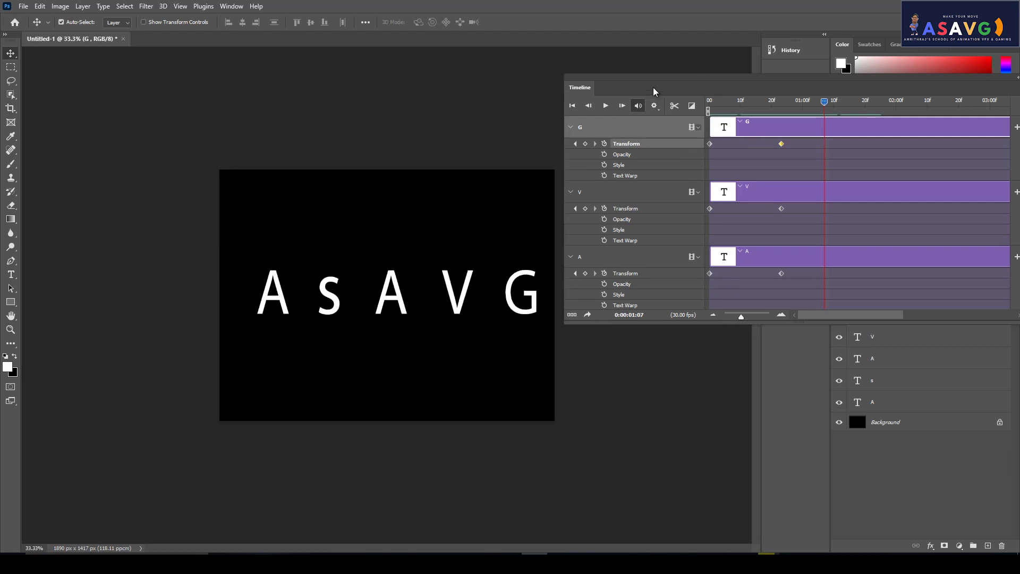
drag(662, 85, 712, 80)
drag(869, 98, 757, 106)
key(space)
drag(778, 98, 748, 111)
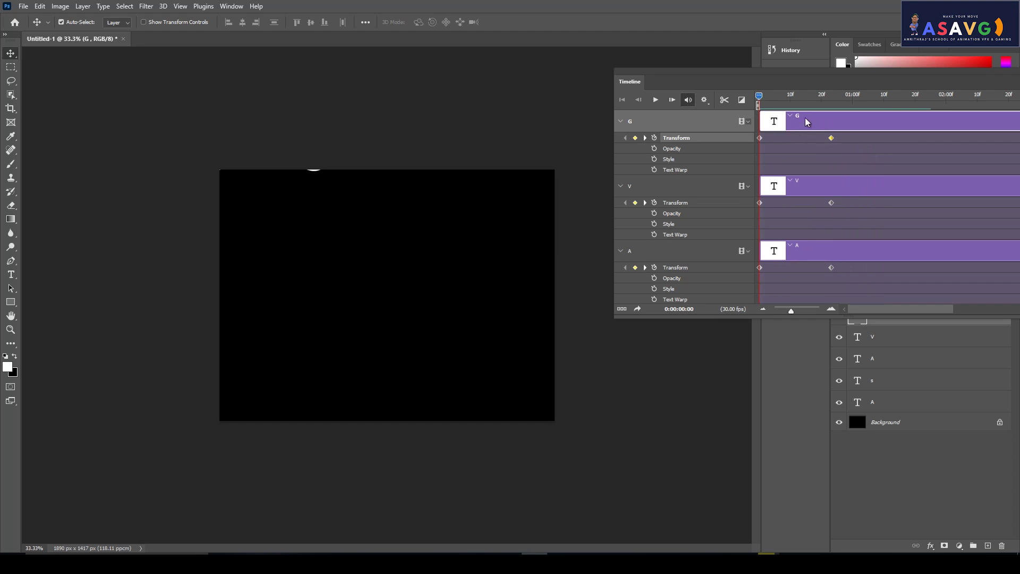
Step: Enlarge the docked timeline and shift both G keyframes later in time
drag(758, 85, 620, 86)
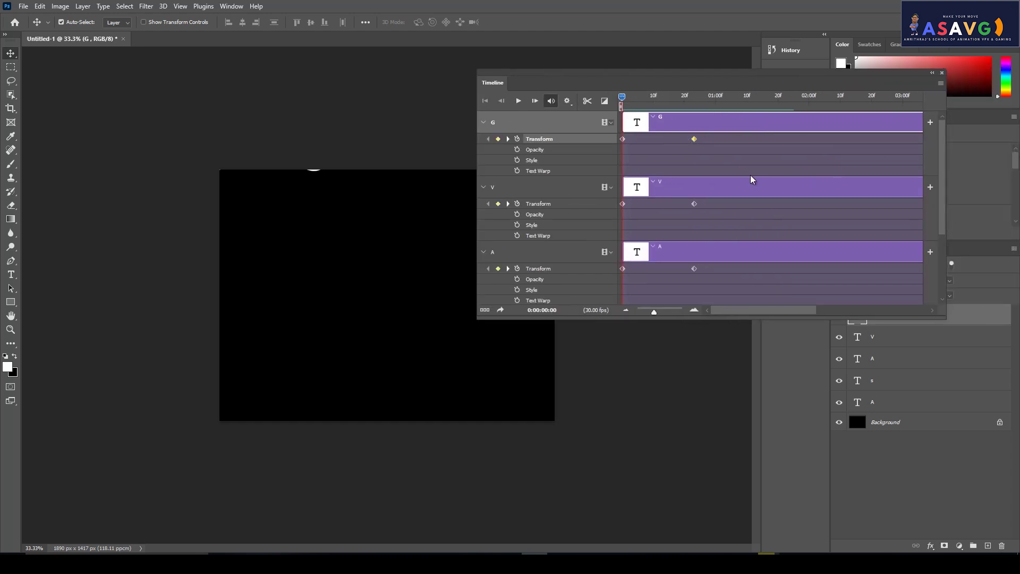
drag(942, 318, 995, 424)
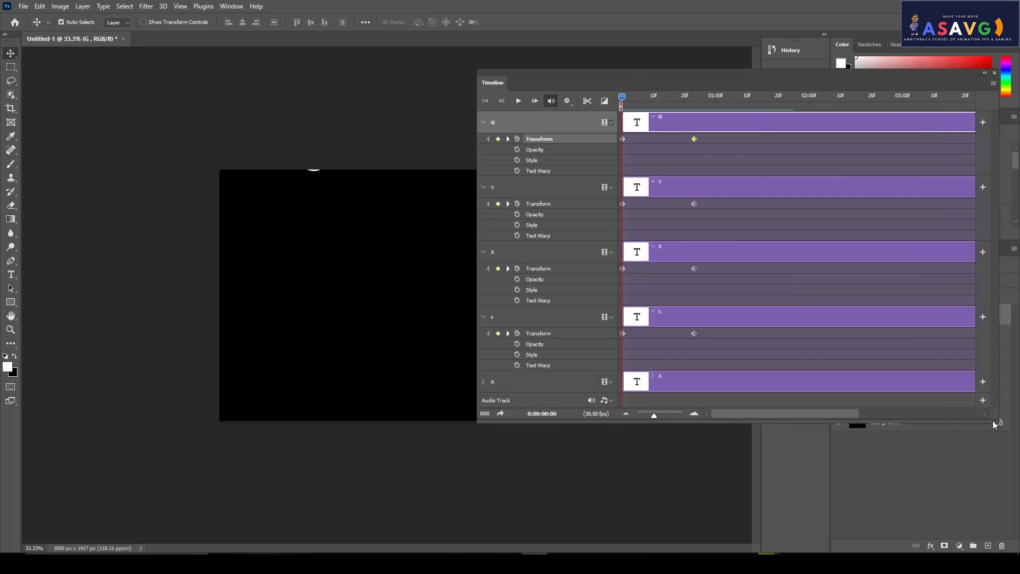
click(695, 144)
mouse_move(629, 147)
mouse_down()
mouse_move(623, 139)
mouse_move(671, 137)
mouse_up()
Step: Play and scrub through the letter animation, then stop and return to frame 0
key(space)
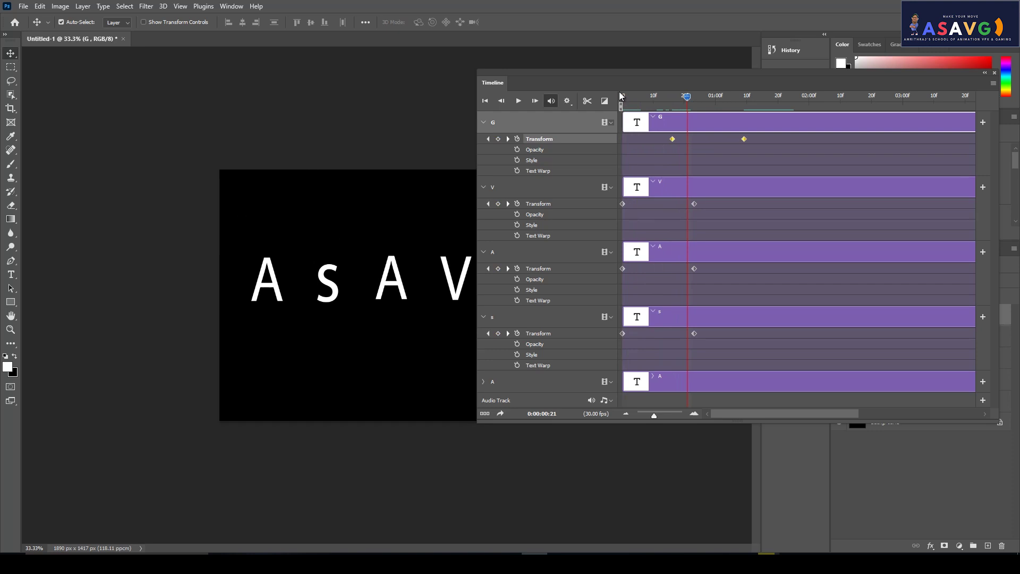
drag(626, 84, 729, 82)
drag(791, 94, 882, 94)
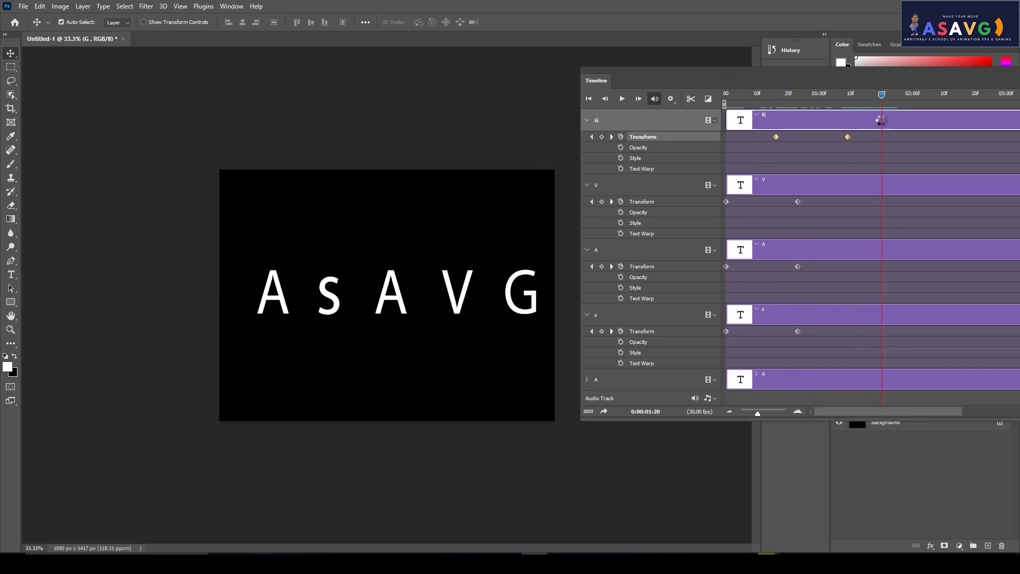
key(space)
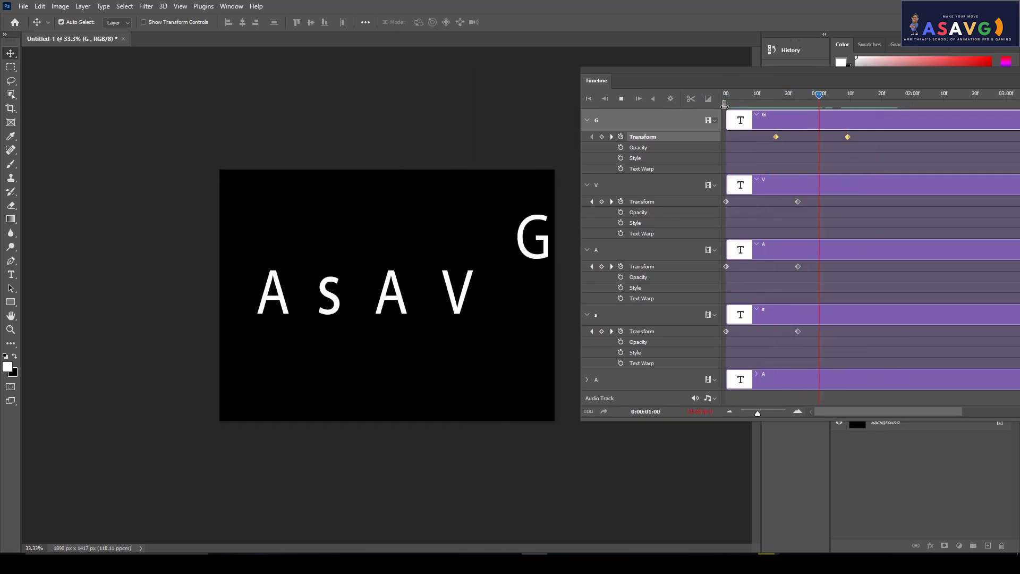
key(space)
key(Home)
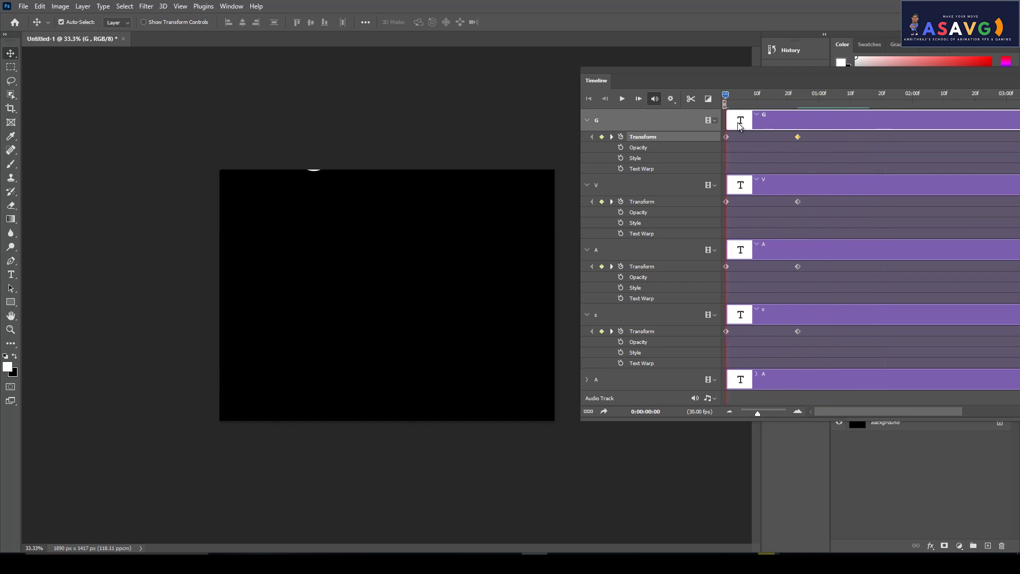
Step: Float the timeline as a separate window, enlarge it, and move it off the layers
drag(741, 87, 610, 85)
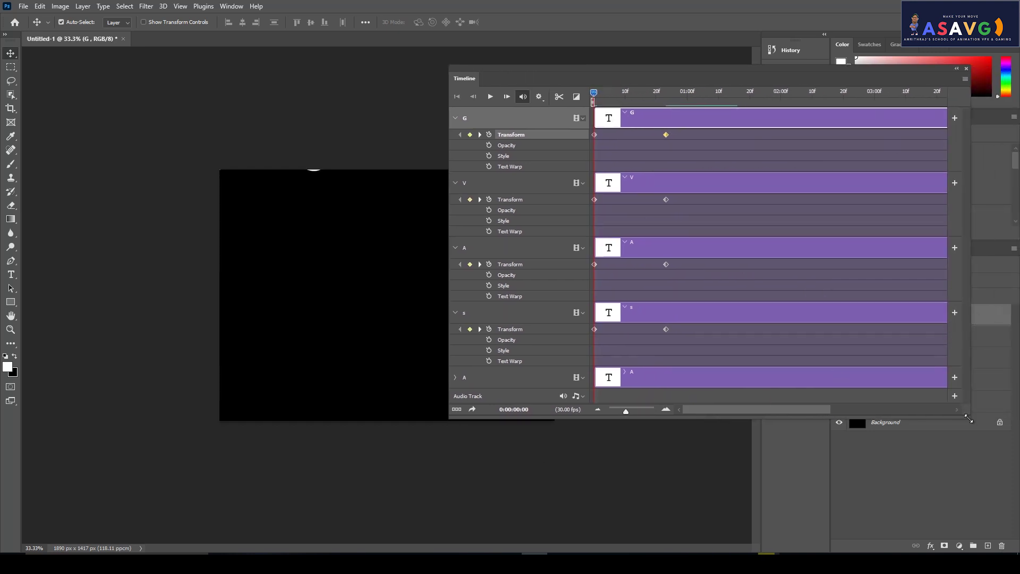
drag(968, 418, 1016, 437)
drag(546, 80, 243, 77)
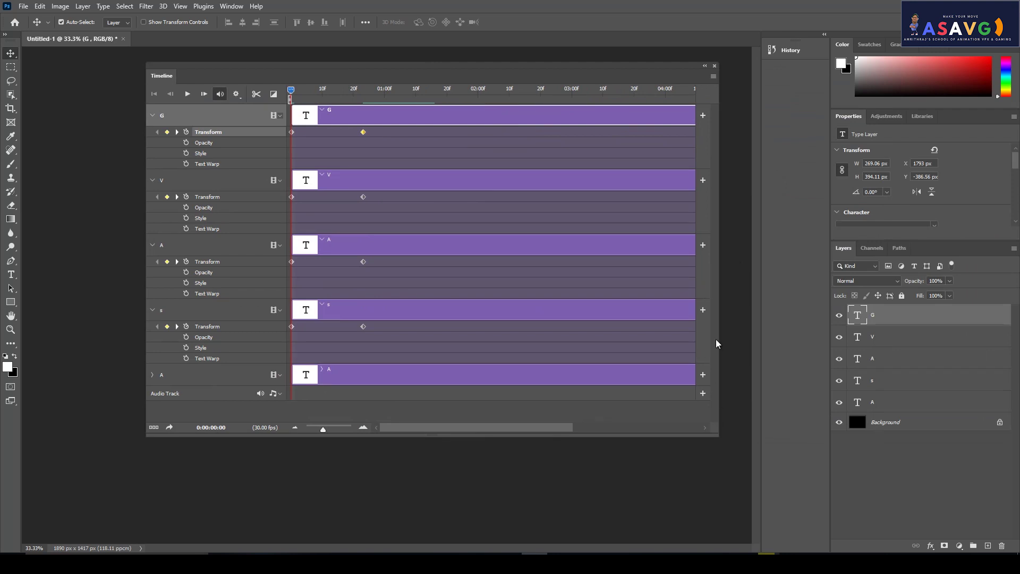
Step: Widen the timeline and shorten the G, V, A and s clips to varied lengths
drag(719, 333, 917, 333)
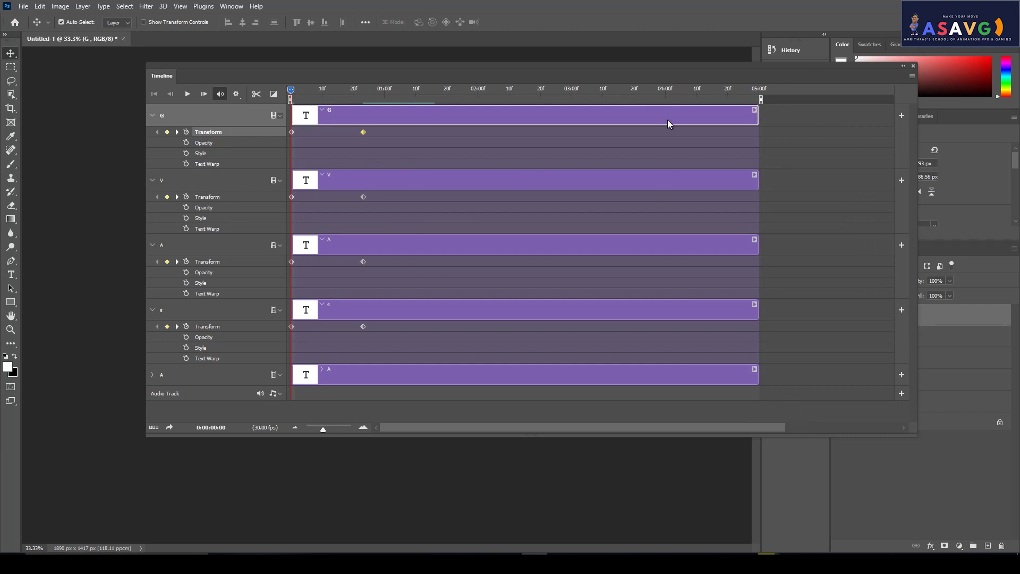
drag(757, 123, 528, 124)
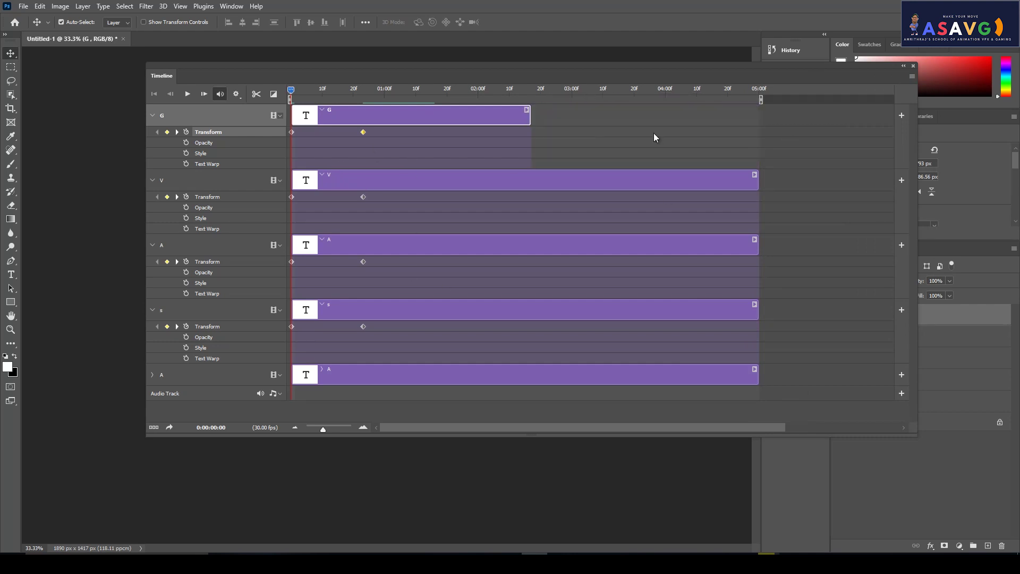
drag(757, 187, 483, 186)
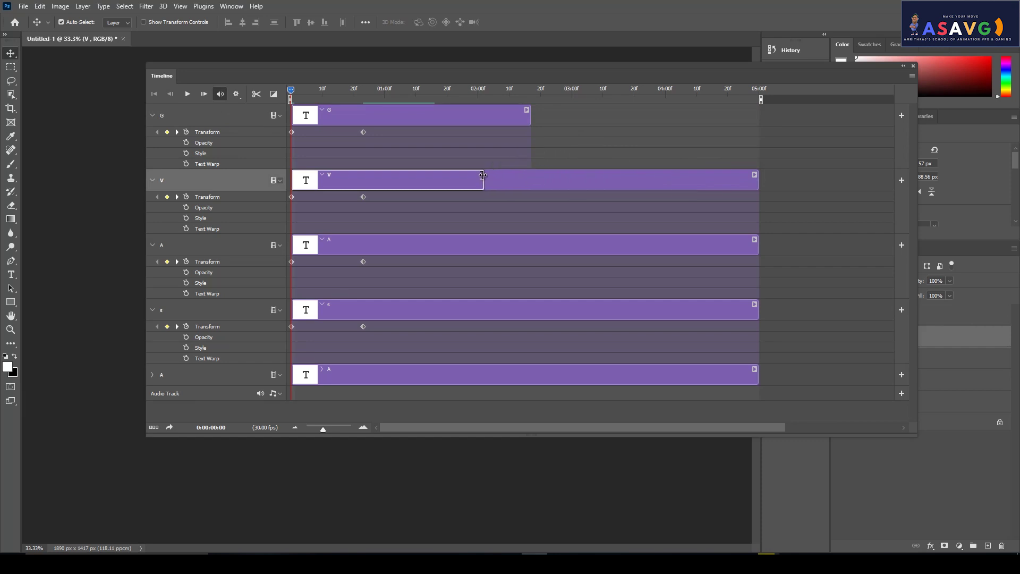
mouse_move(756, 376)
mouse_down()
mouse_move(506, 367)
mouse_move(756, 370)
mouse_up()
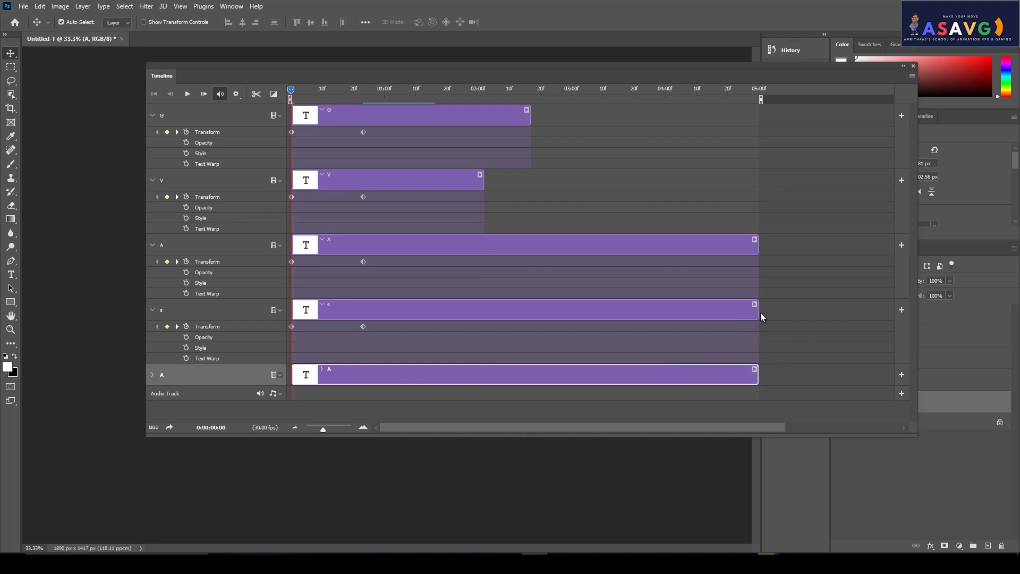
drag(757, 305, 517, 305)
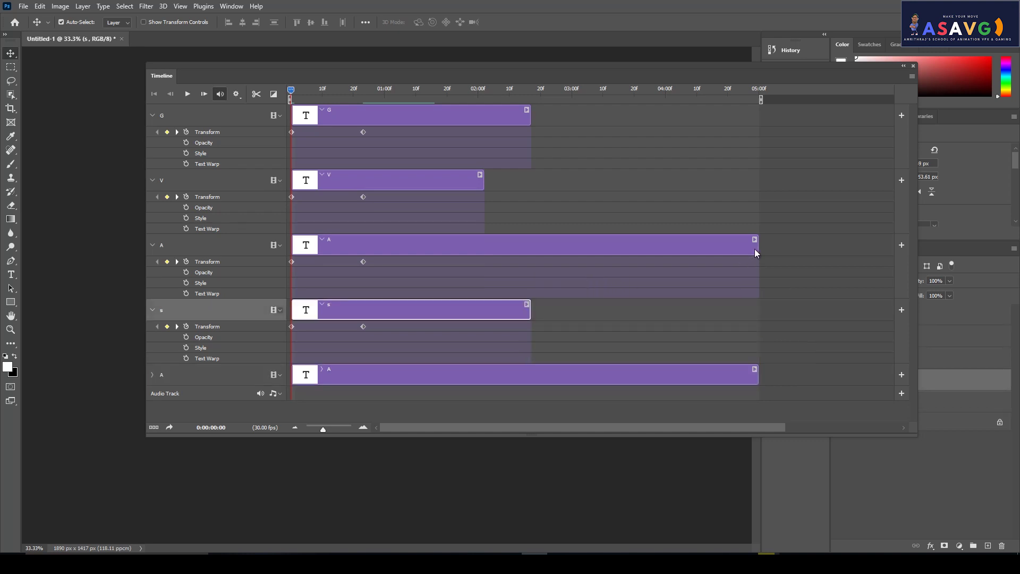
drag(757, 244, 632, 250)
drag(480, 180, 633, 180)
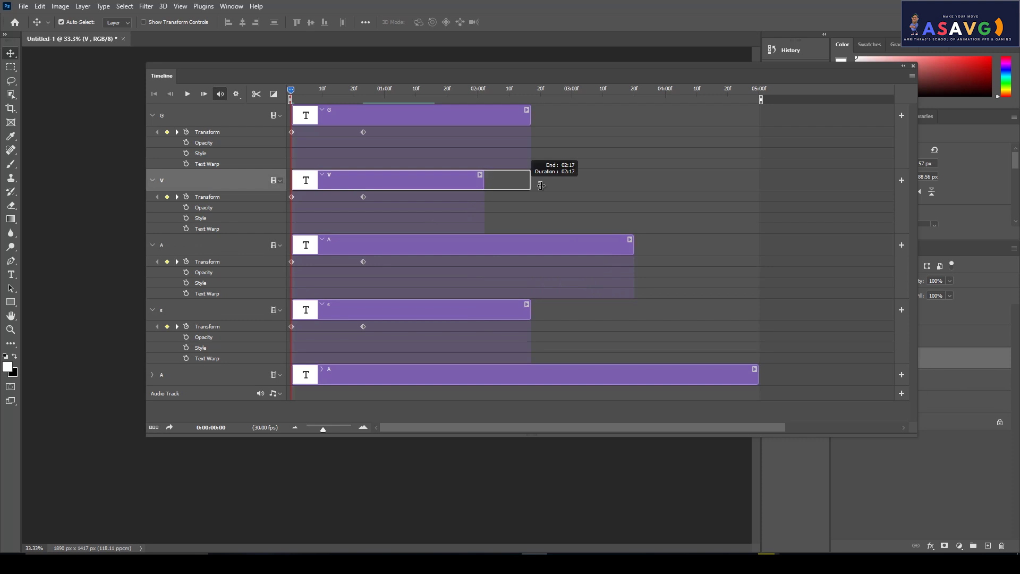
drag(523, 120, 674, 116)
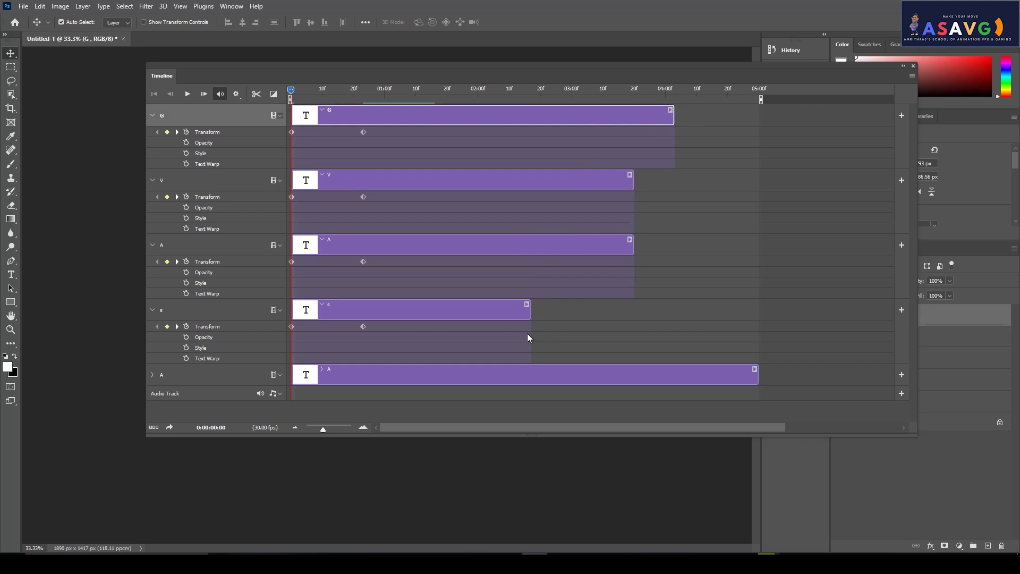
Step: Trim each letter clip around the one-second mark, staggering ends from first A to G
drag(319, 96, 394, 101)
drag(755, 376, 393, 376)
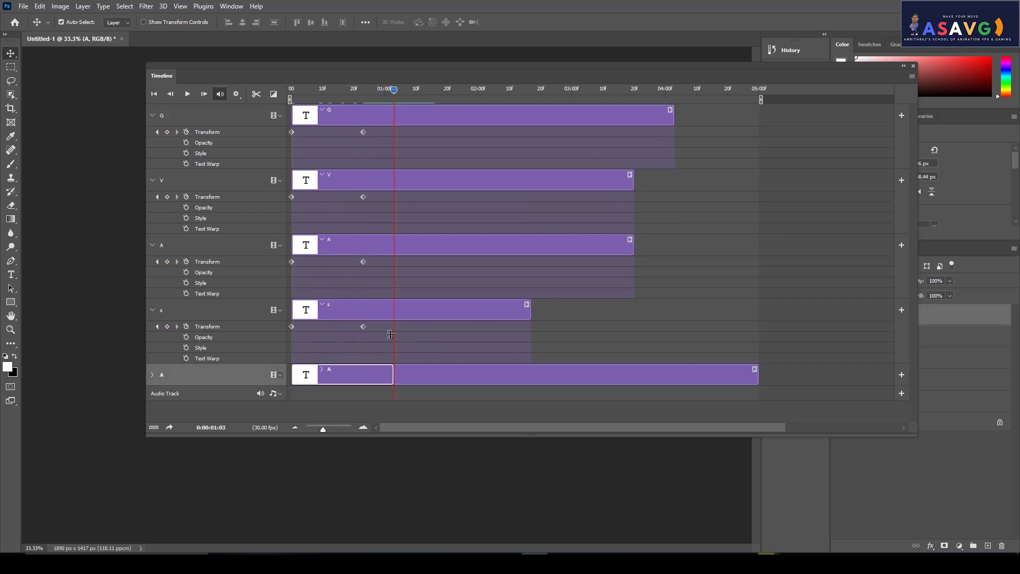
drag(382, 81, 319, 98)
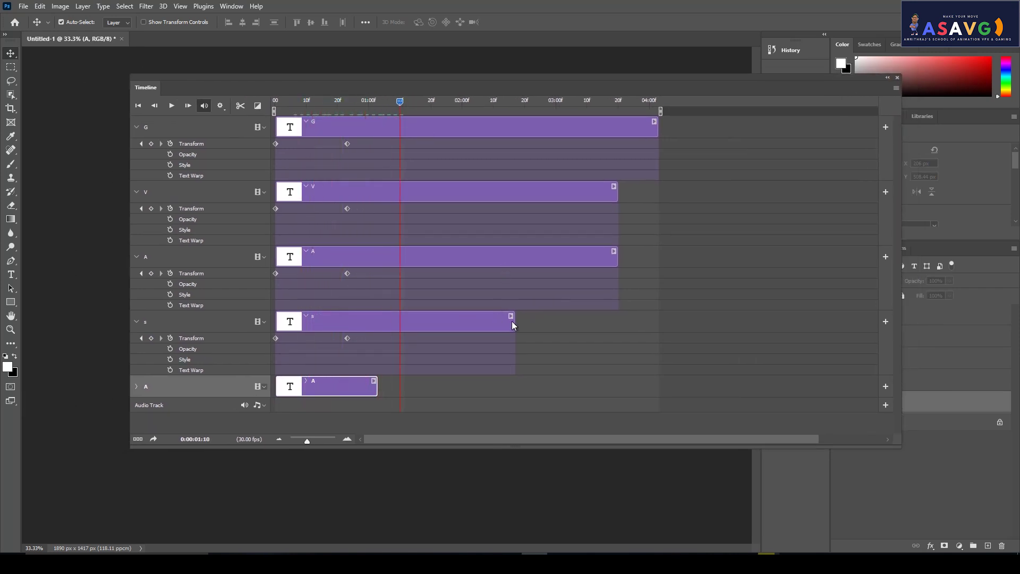
drag(513, 323, 399, 321)
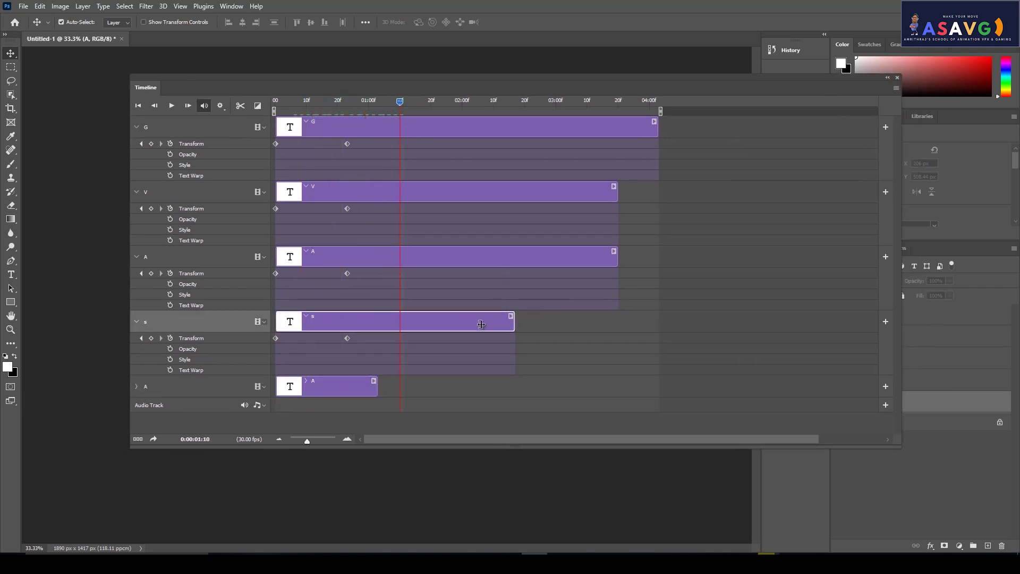
click(617, 265)
drag(616, 259, 408, 258)
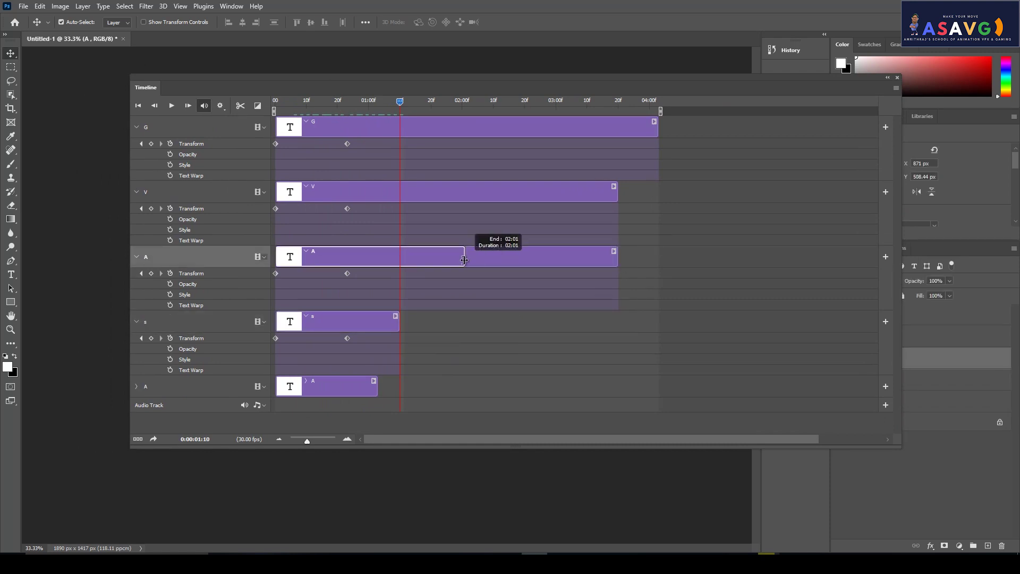
mouse_move(614, 198)
mouse_down()
mouse_move(407, 197)
mouse_move(459, 197)
mouse_up()
drag(655, 128, 443, 161)
drag(388, 109, 275, 103)
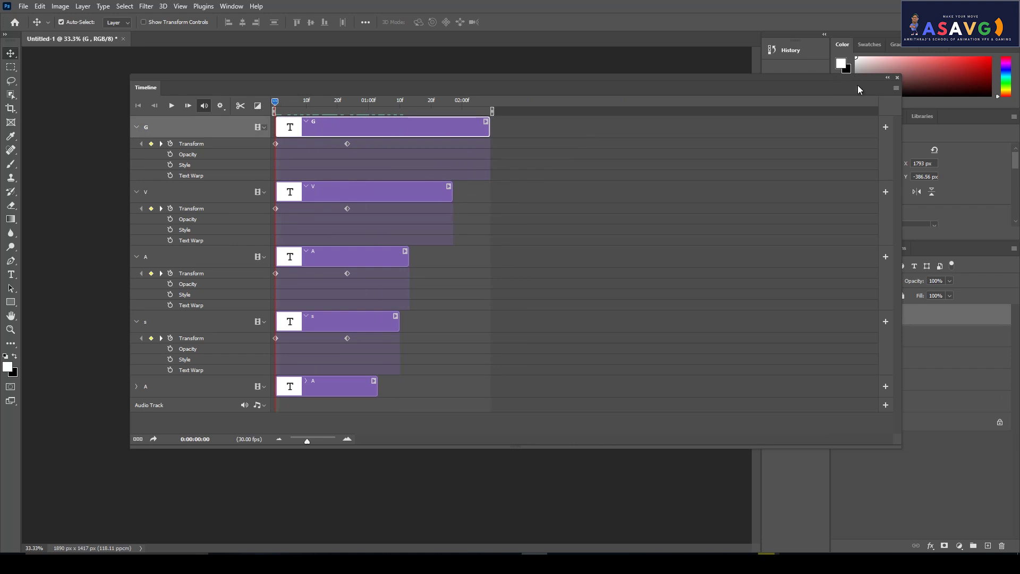
drag(849, 81, 734, 112)
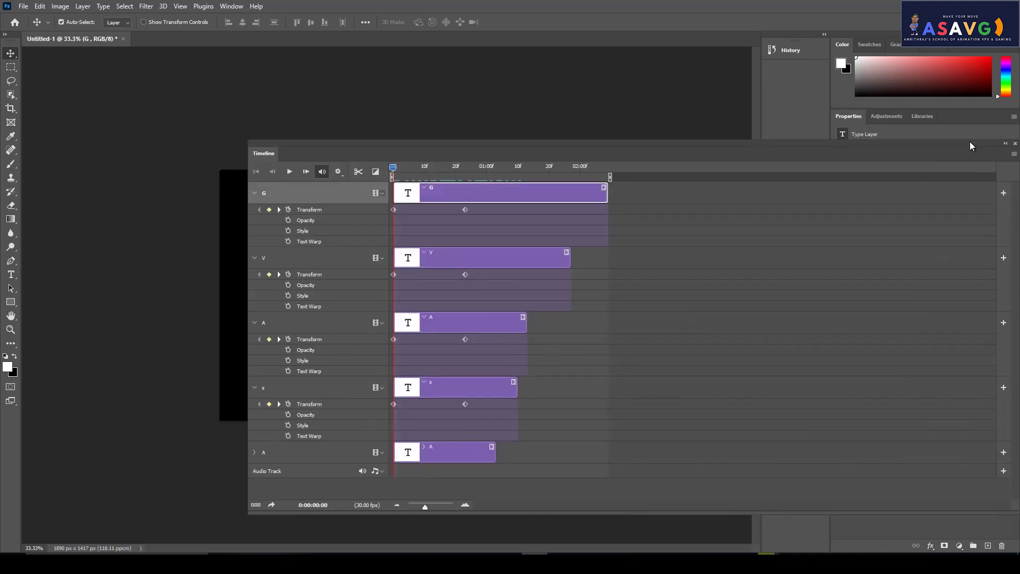
Step: Play and scrub the staggered animation to check the letters disappearing
key(space)
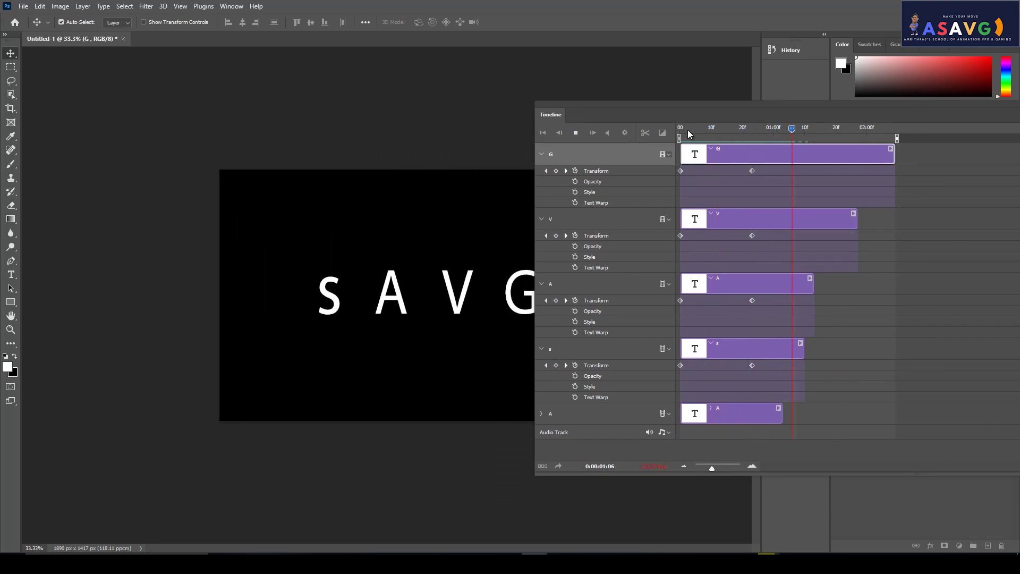
drag(666, 106, 759, 105)
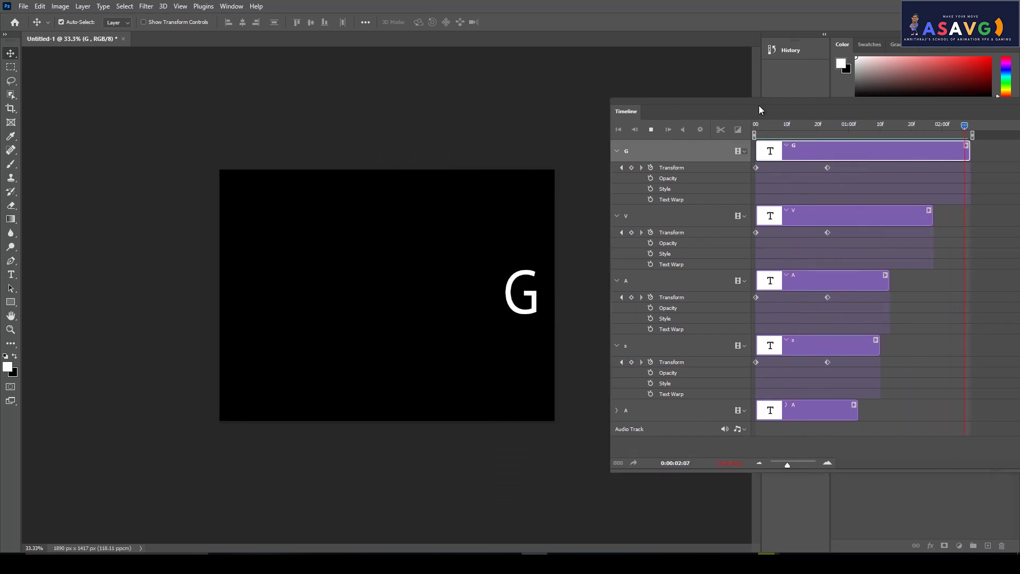
drag(967, 125, 748, 154)
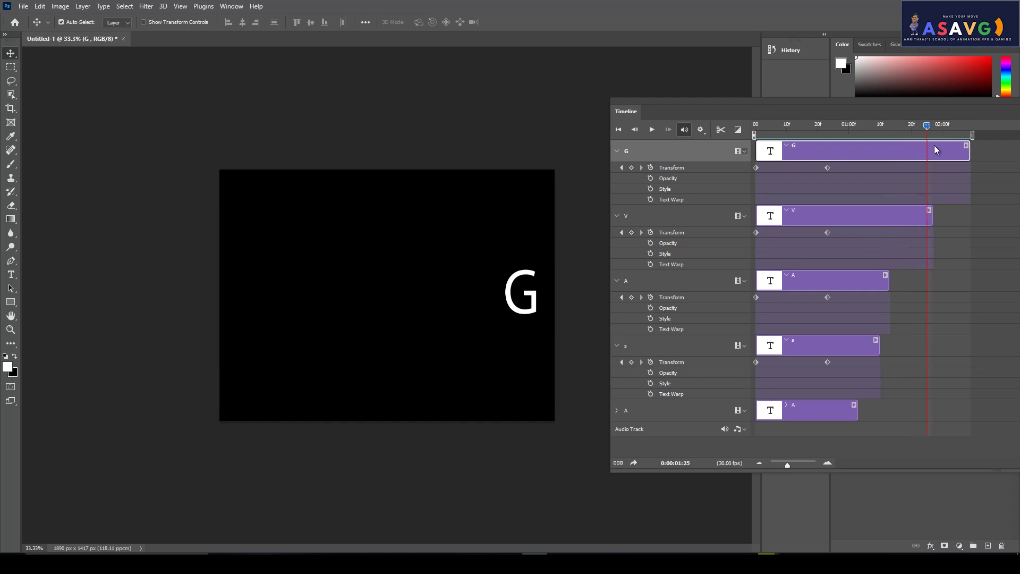
key(space)
key(space)
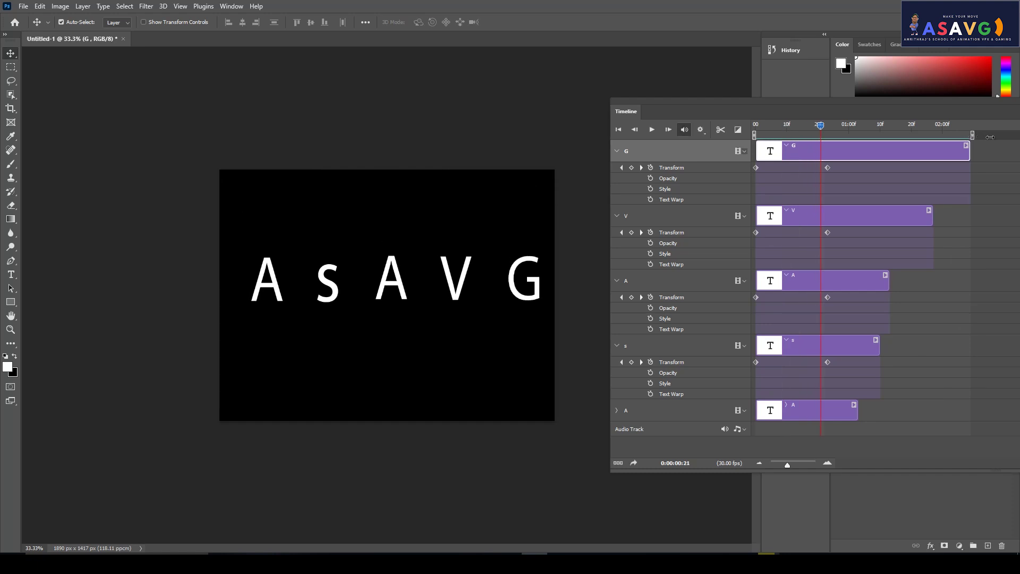
mouse_move(896, 132)
mouse_down()
mouse_move(955, 133)
mouse_move(932, 155)
mouse_up()
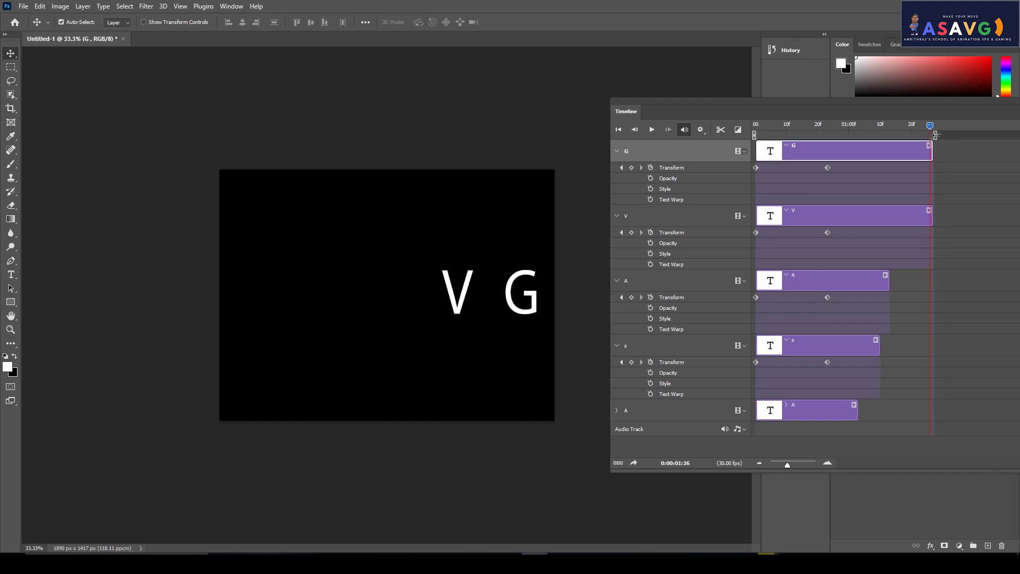
drag(931, 155, 928, 155)
mouse_move(919, 107)
mouse_down()
mouse_move(791, 109)
mouse_move(801, 127)
mouse_up()
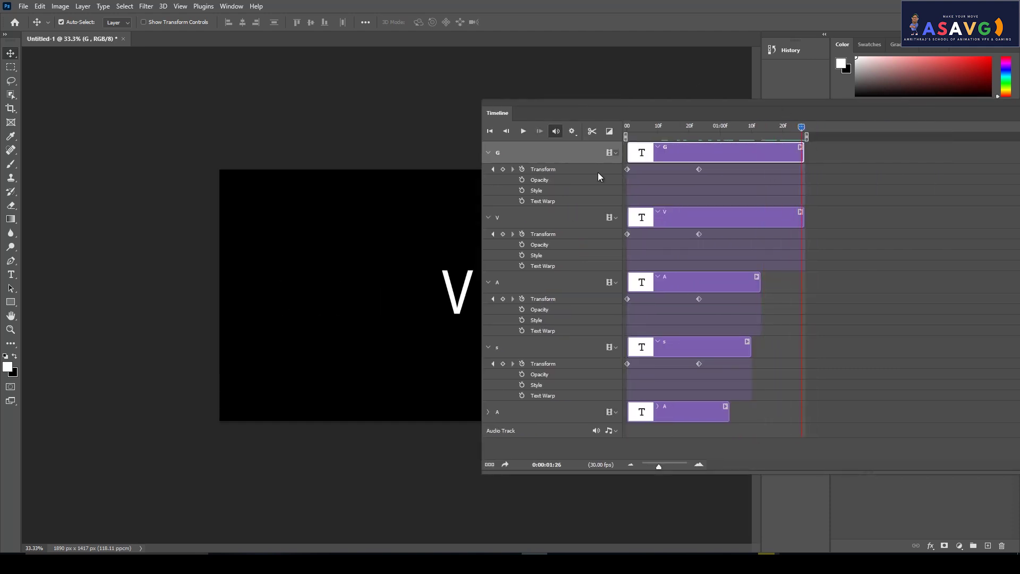
Step: Extend the bottom A and s clips, shorten V and G, then lengthen upper A and V
drag(728, 413, 859, 413)
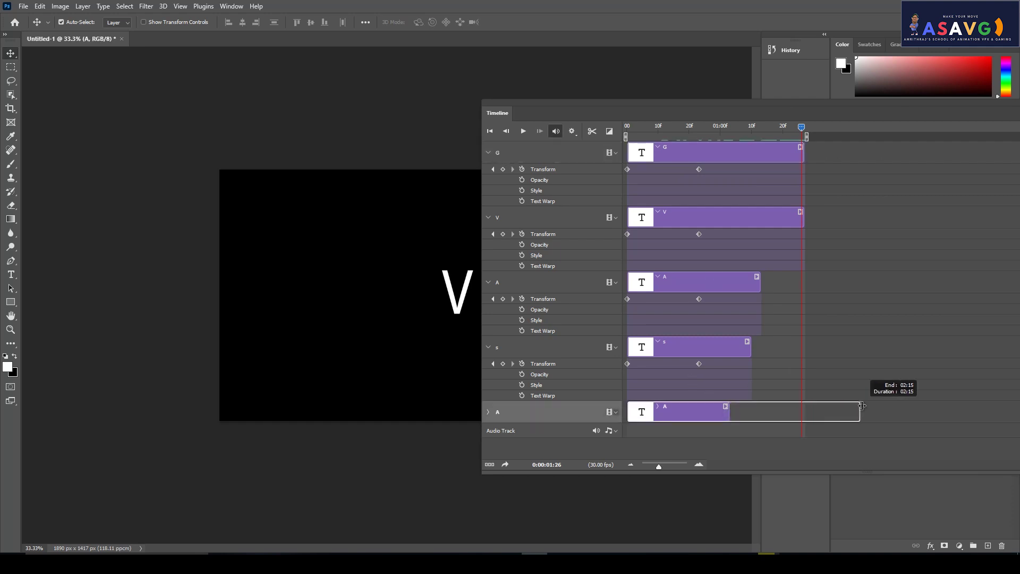
drag(750, 351, 786, 350)
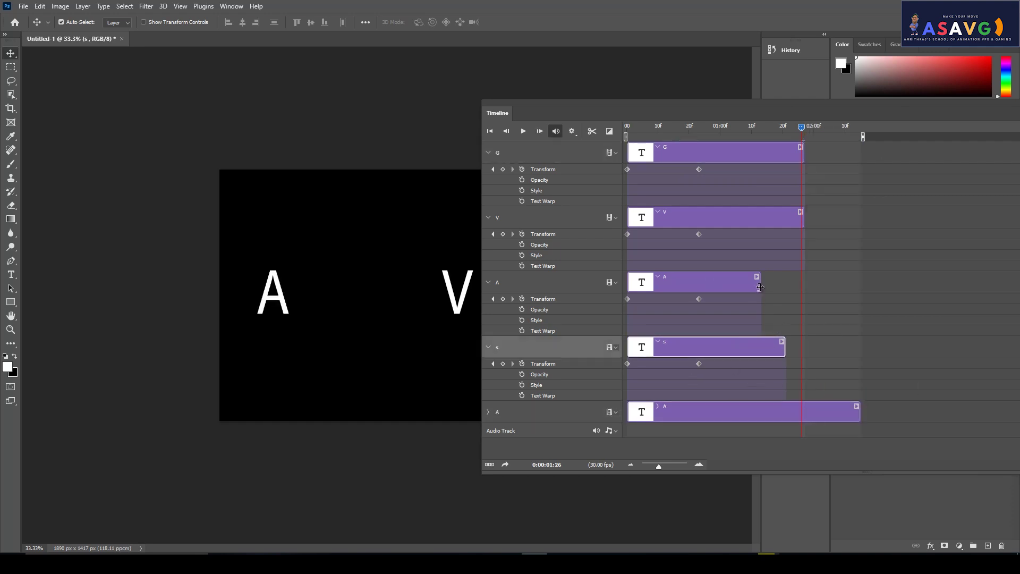
drag(756, 281, 723, 282)
drag(804, 222, 723, 222)
drag(803, 159, 673, 160)
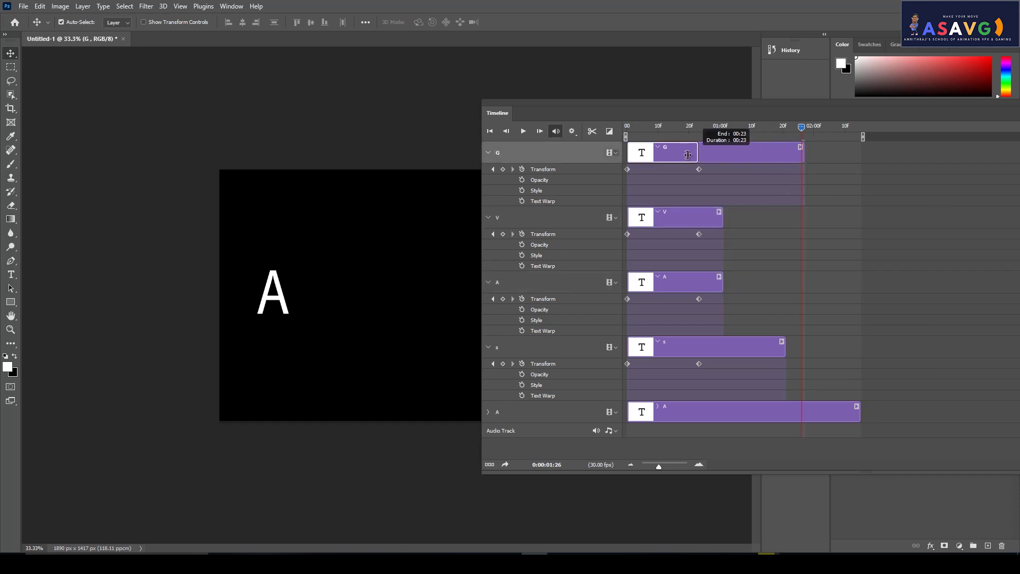
drag(786, 350, 842, 351)
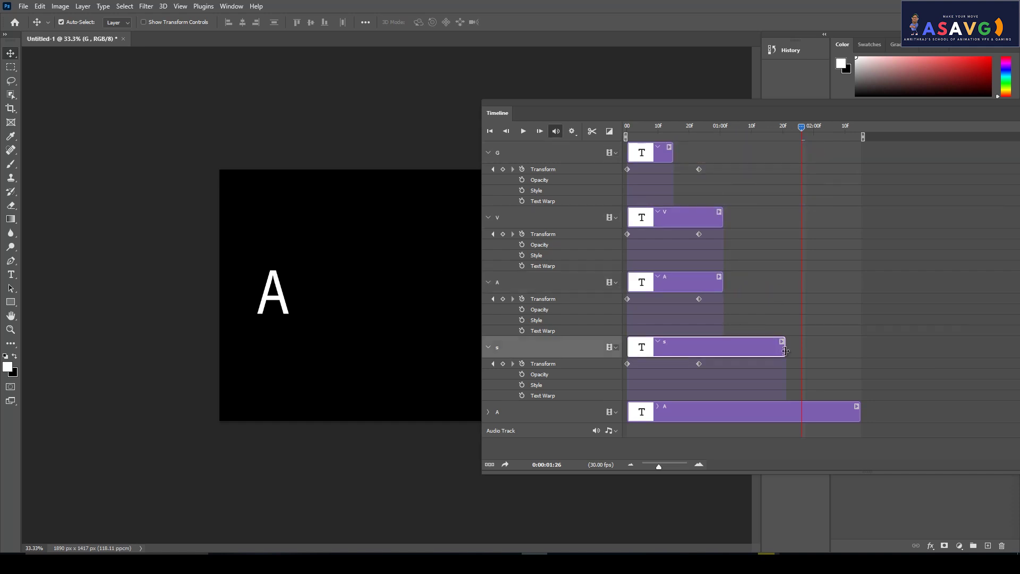
click(724, 286)
drag(724, 285, 770, 285)
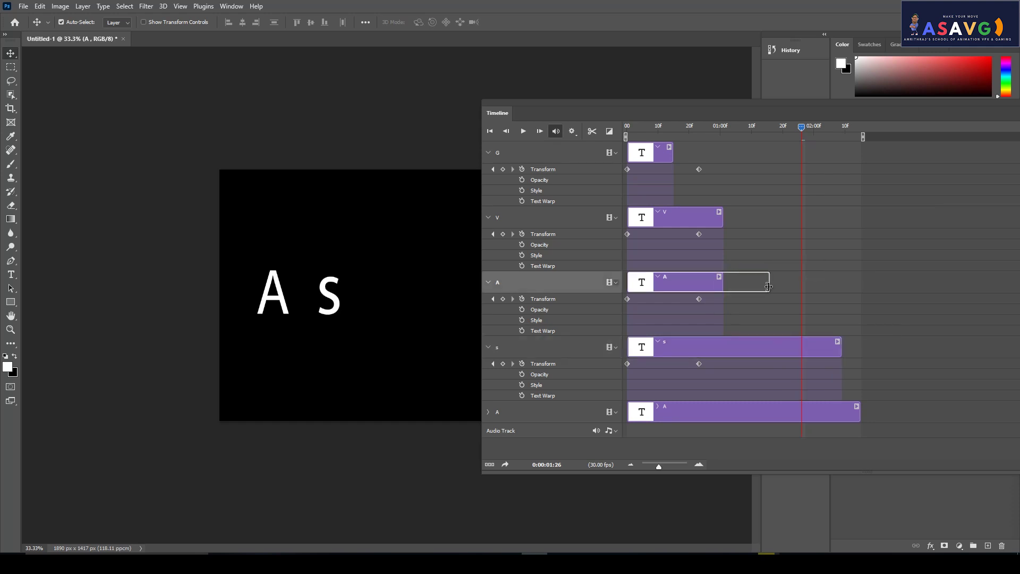
drag(723, 221, 751, 221)
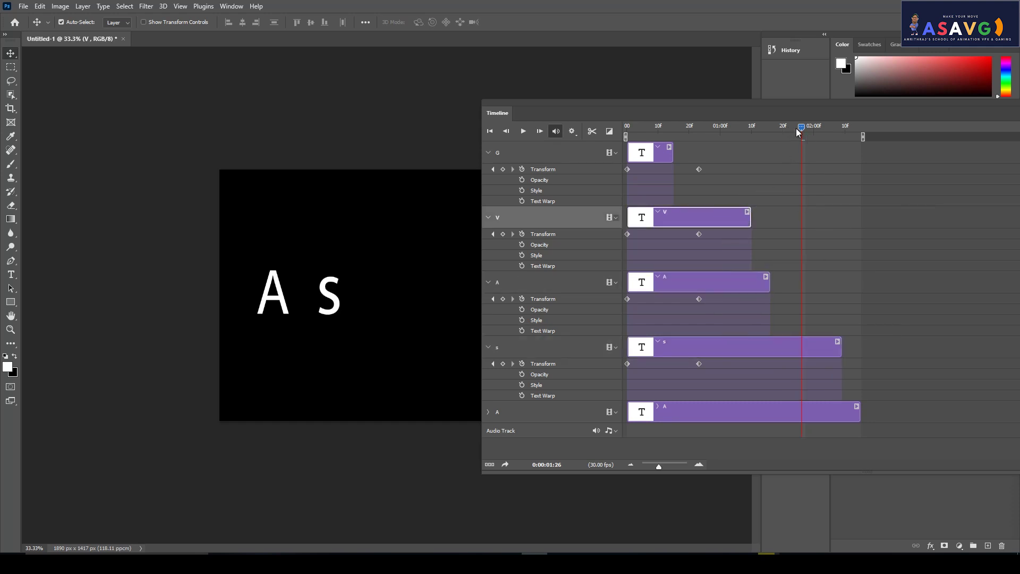
Step: Preview playback, trim the s clip shorter, and replay the animation
key(space)
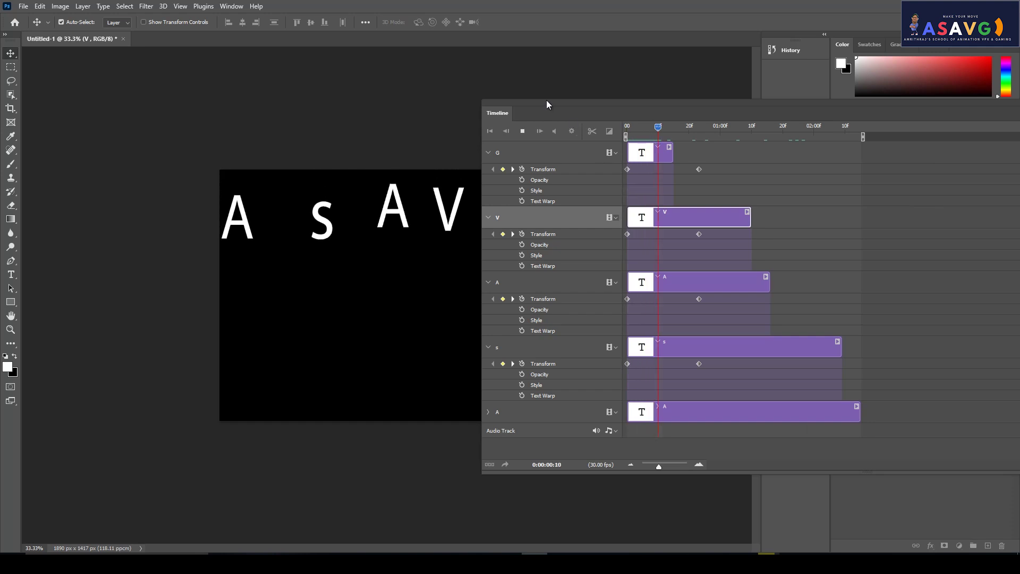
drag(547, 101, 685, 109)
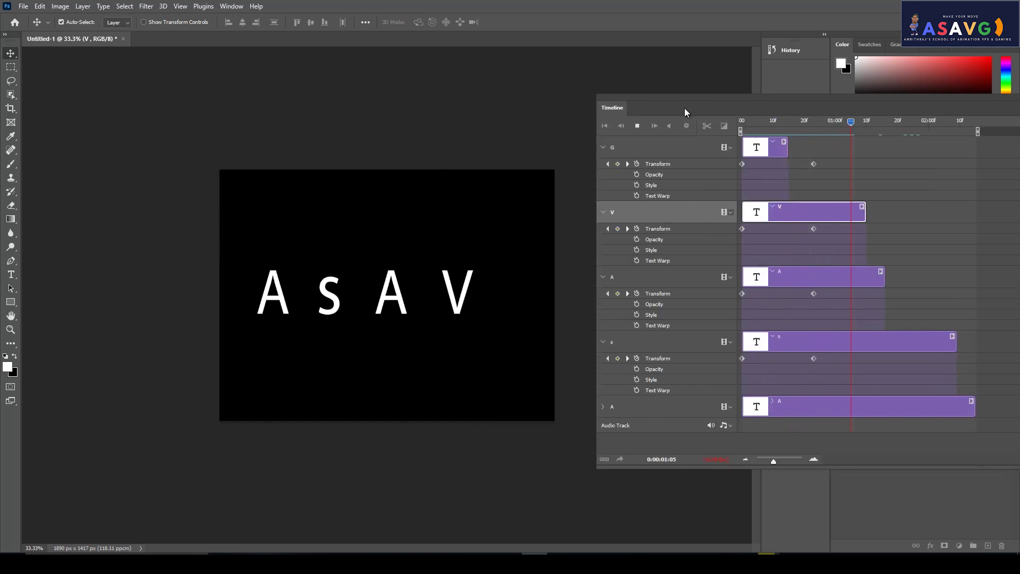
key(space)
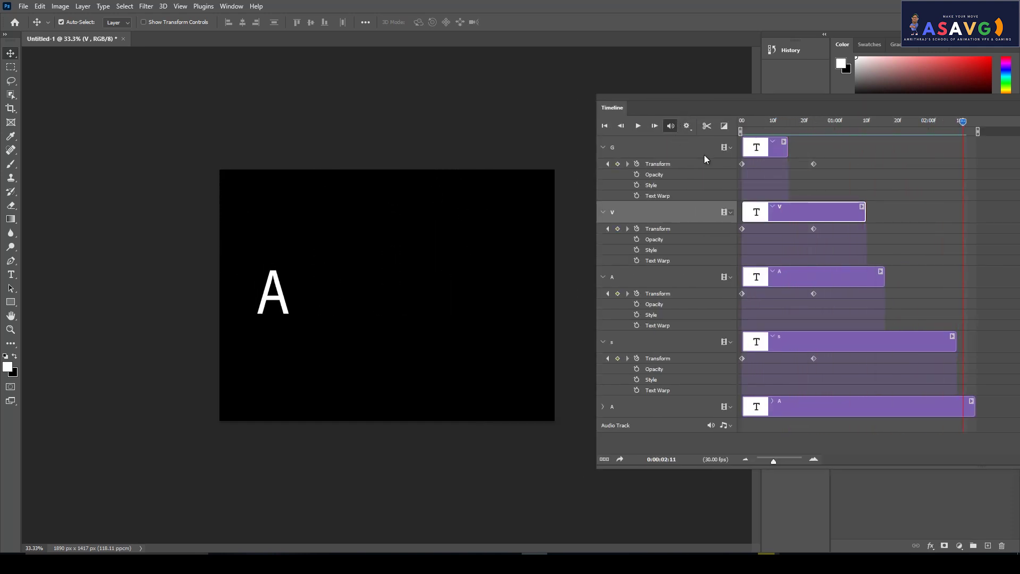
drag(955, 350, 925, 350)
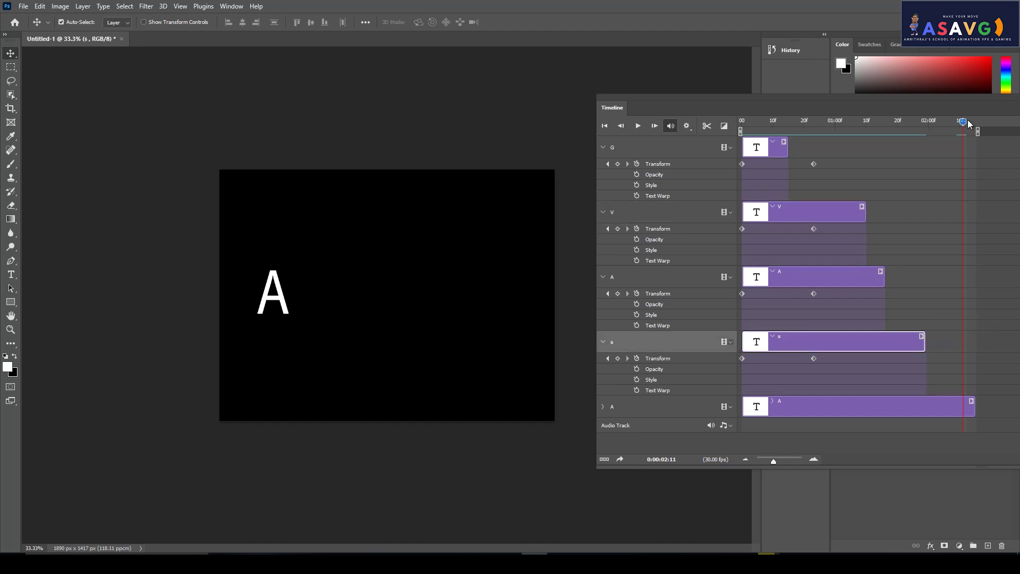
drag(970, 130, 910, 147)
key(space)
key(space)
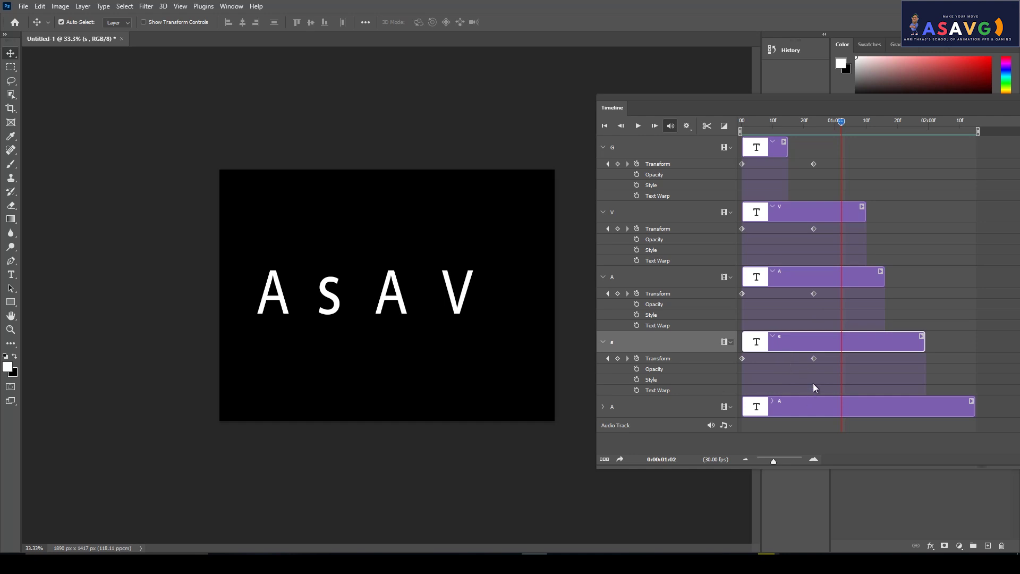
Step: Select the s layer's Transform keyframes and test moving the s clip later
drag(744, 359, 739, 355)
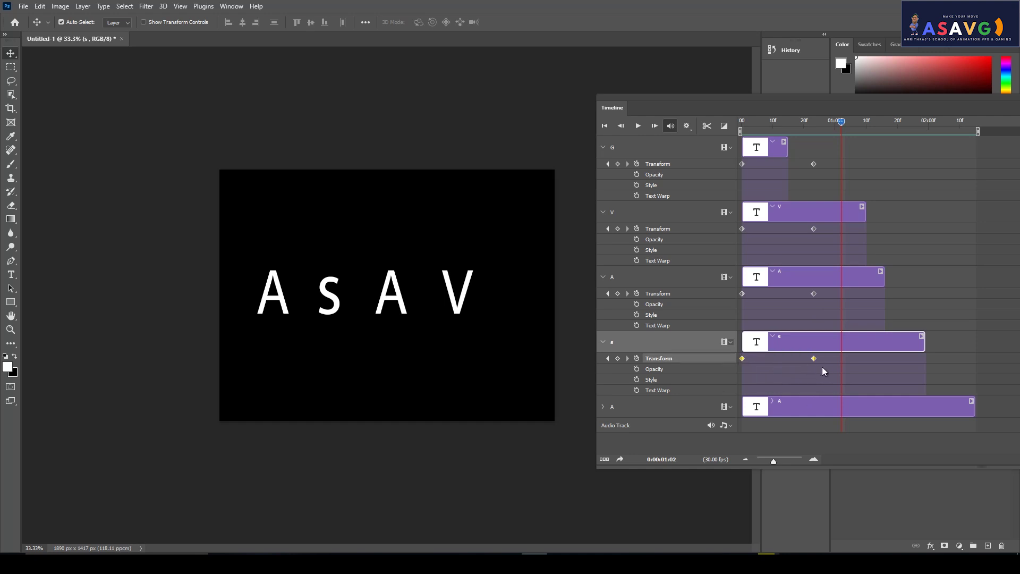
drag(829, 366, 745, 336)
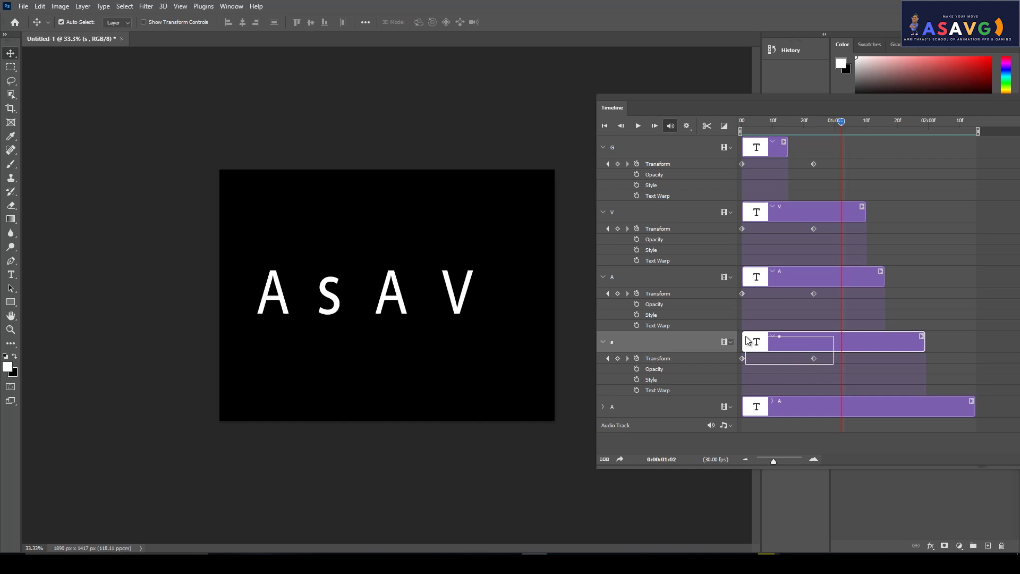
mouse_move(834, 349)
mouse_down()
mouse_move(830, 339)
mouse_move(900, 339)
mouse_up()
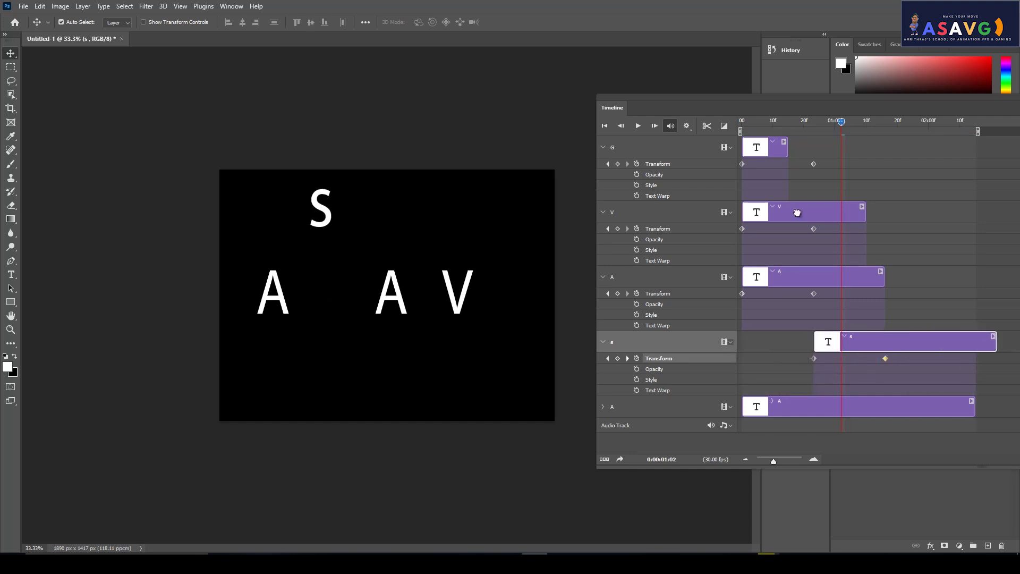
mouse_move(786, 110)
mouse_down()
mouse_move(686, 124)
mouse_move(833, 151)
mouse_up()
Step: Start the V and A clips later, shift the s clip earlier, and play
drag(735, 215, 826, 215)
drag(756, 277, 829, 277)
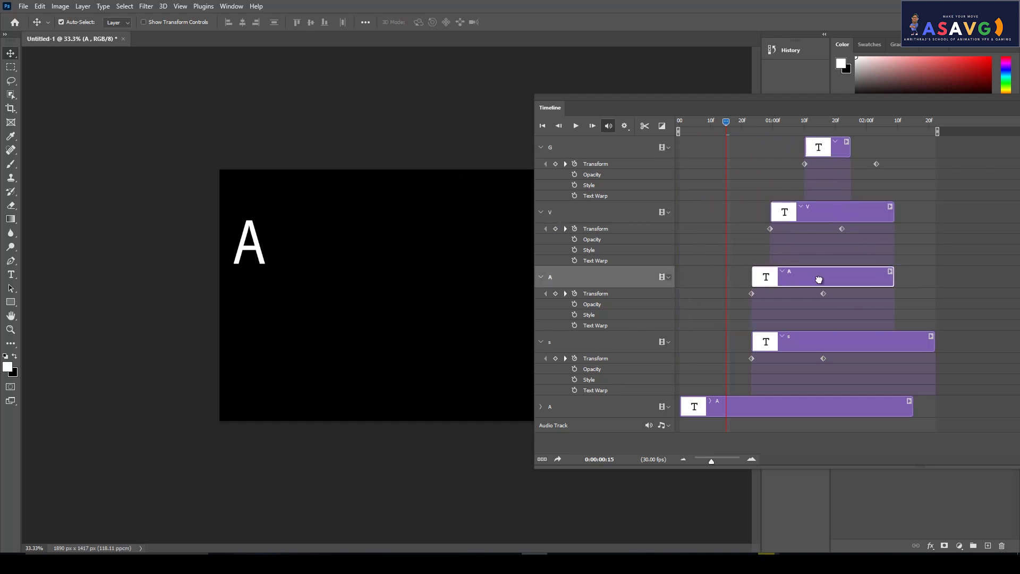
drag(788, 342, 741, 341)
key(space)
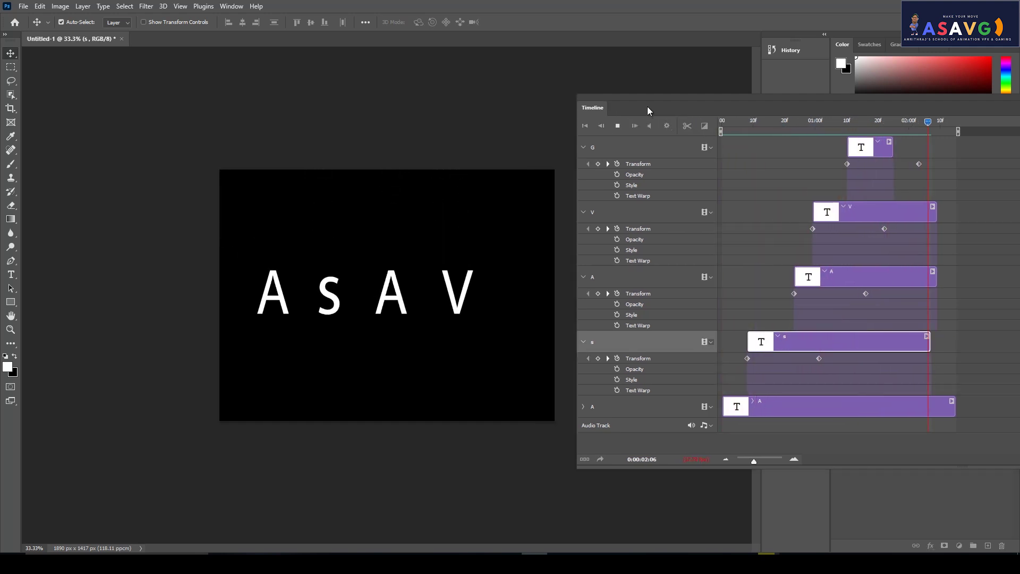
Step: Move the timeline panel right and play the animation from near the start
drag(588, 117, 685, 106)
click(872, 120)
click(790, 126)
key(space)
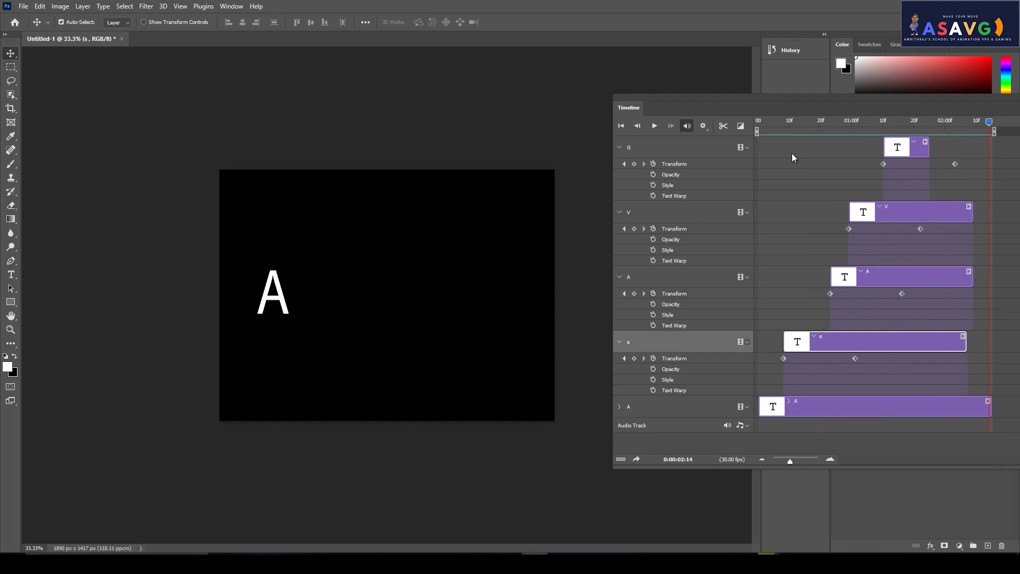
Step: Extend the G clip to the animation's end and preview the full A s A V G sequence
click(912, 121)
drag(928, 148, 984, 149)
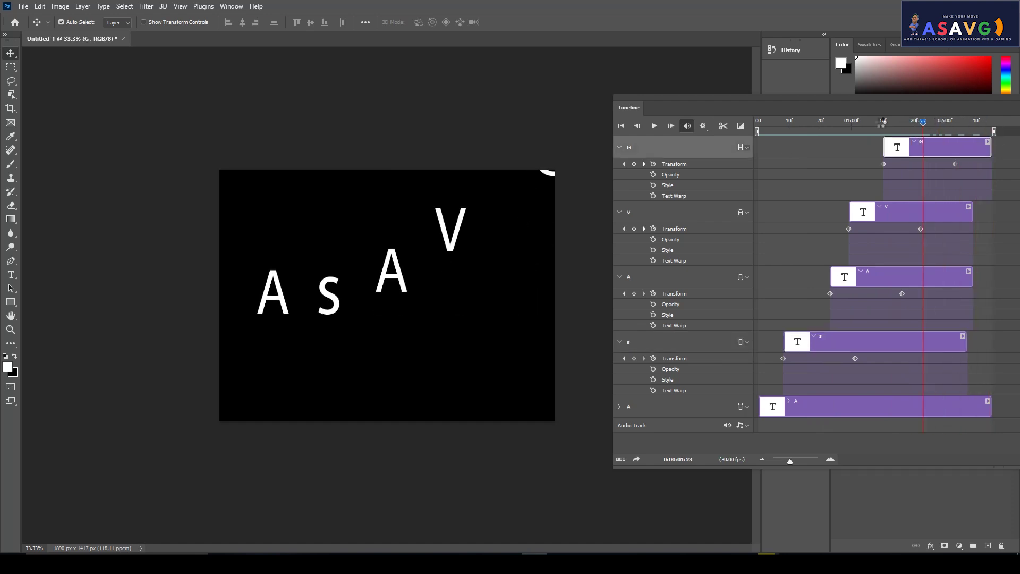
drag(912, 122, 776, 121)
key(space)
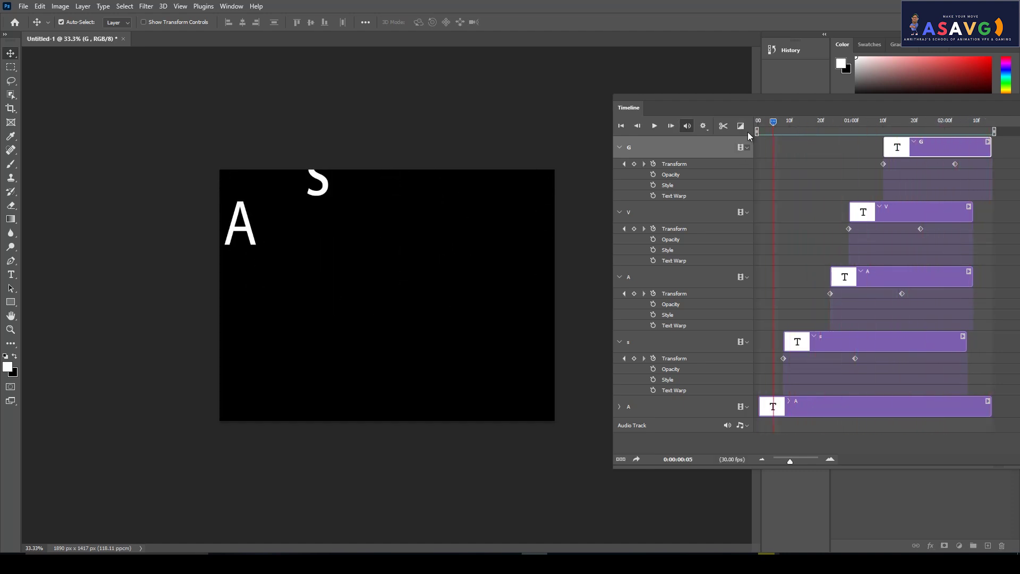
key(space)
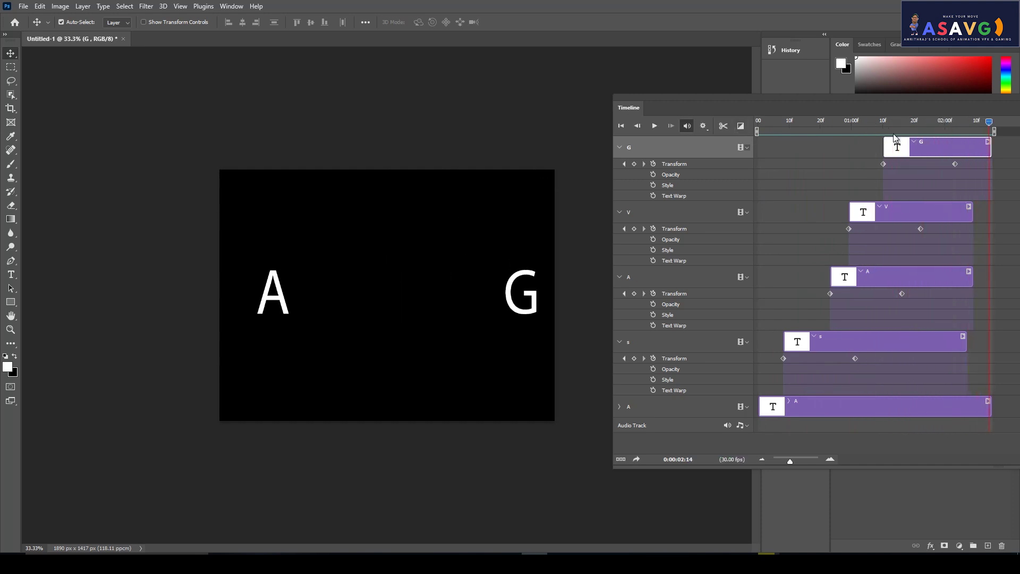
drag(906, 111, 597, 111)
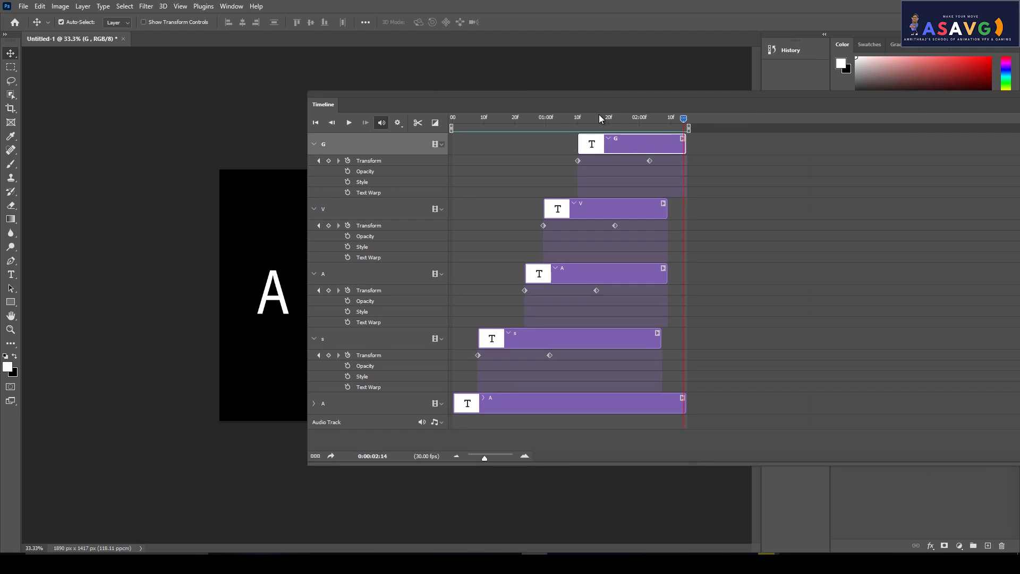
mouse_move(674, 110)
mouse_down()
mouse_move(572, 125)
mouse_move(543, 141)
mouse_up()
Step: Close the lettering document without saving and create a new default blank document
click(124, 40)
click(509, 206)
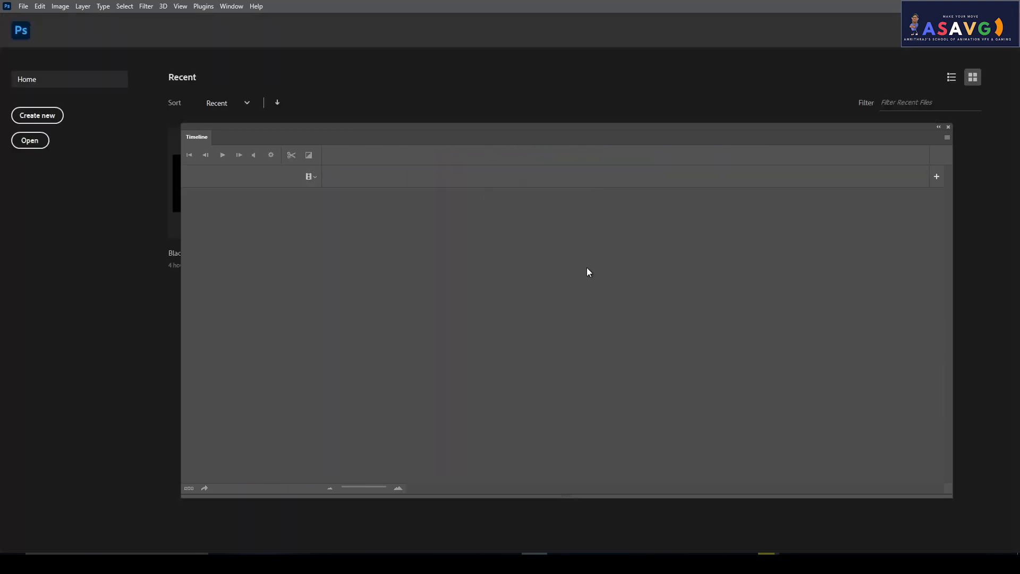
click(948, 127)
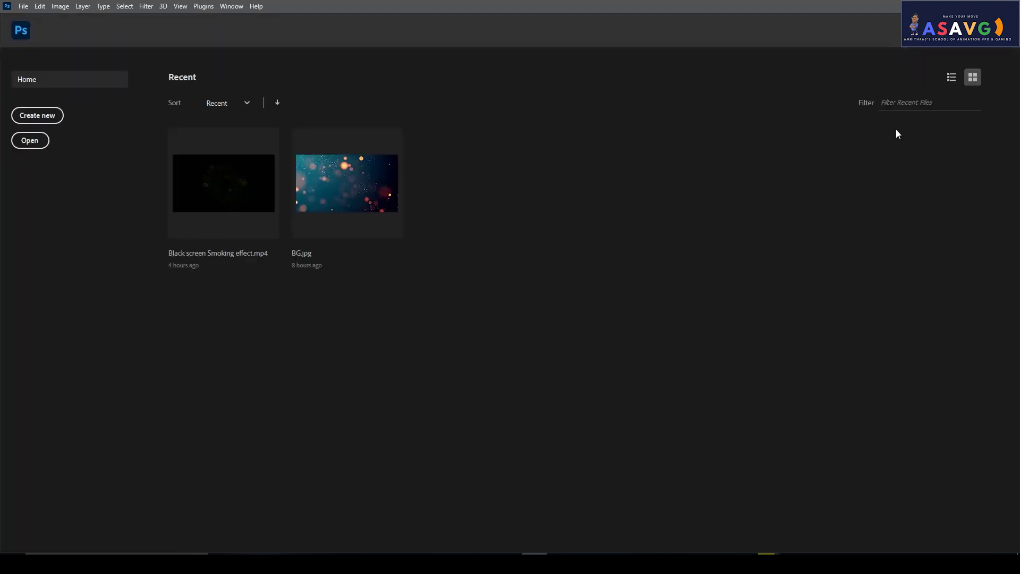
click(62, 119)
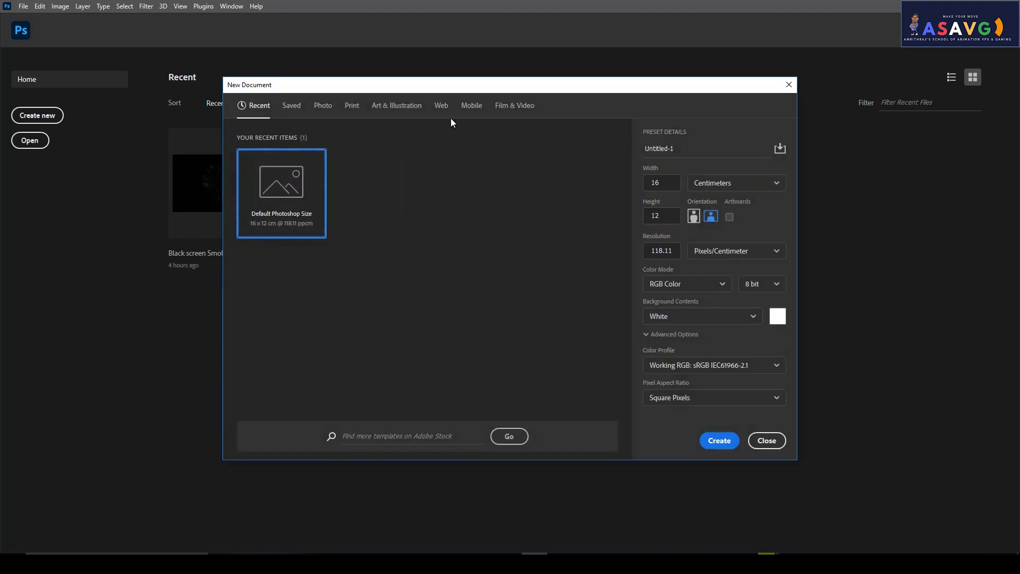
click(719, 440)
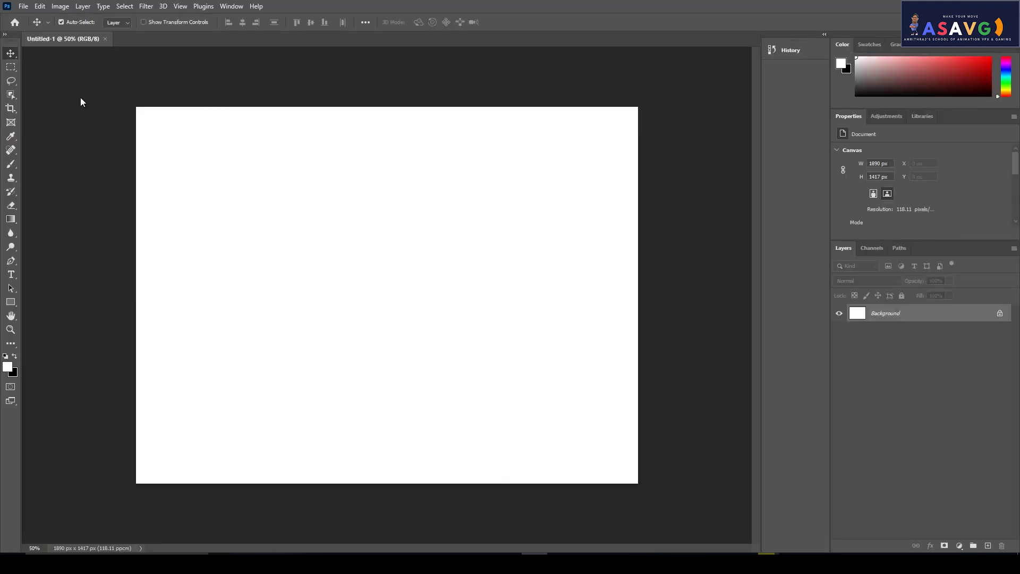
Step: Open the Black screen Smoking effect video through File > Open
click(23, 7)
click(26, 25)
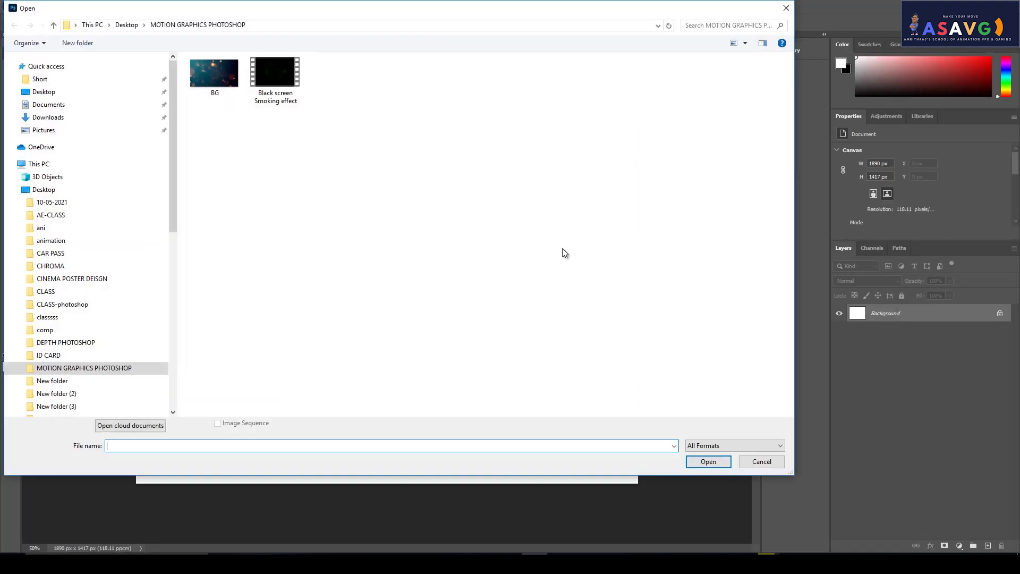
click(272, 91)
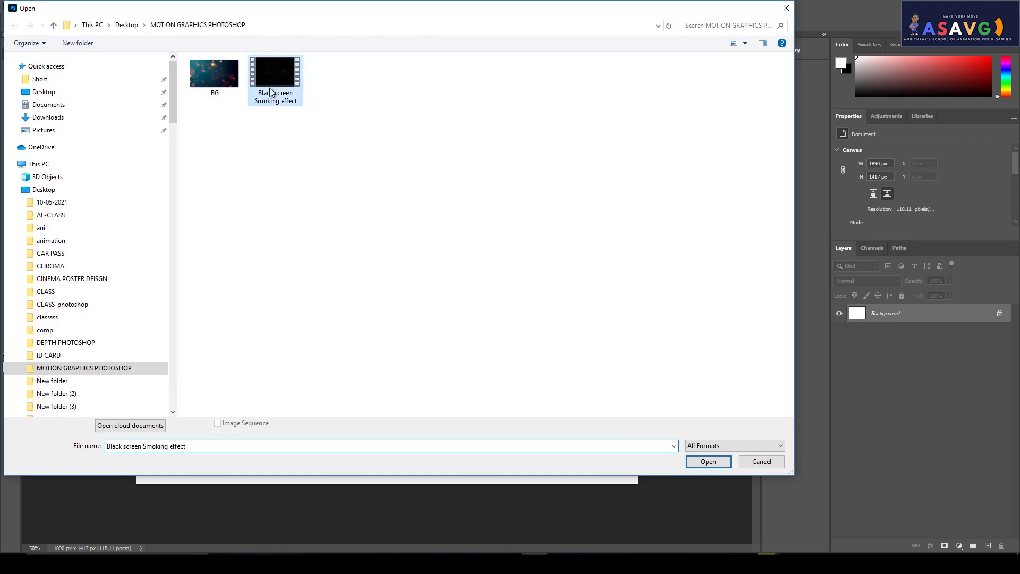
click(313, 170)
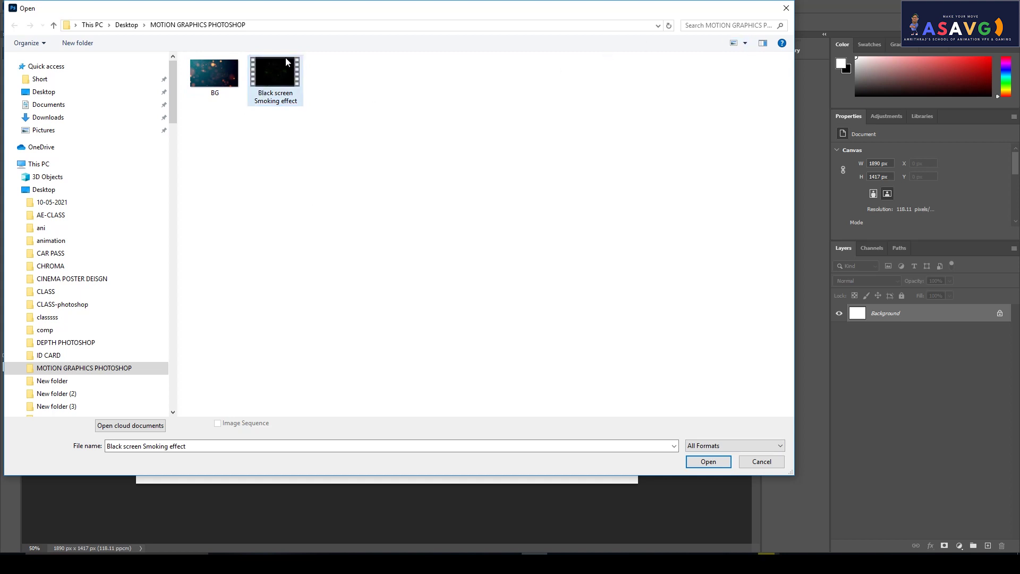
click(707, 461)
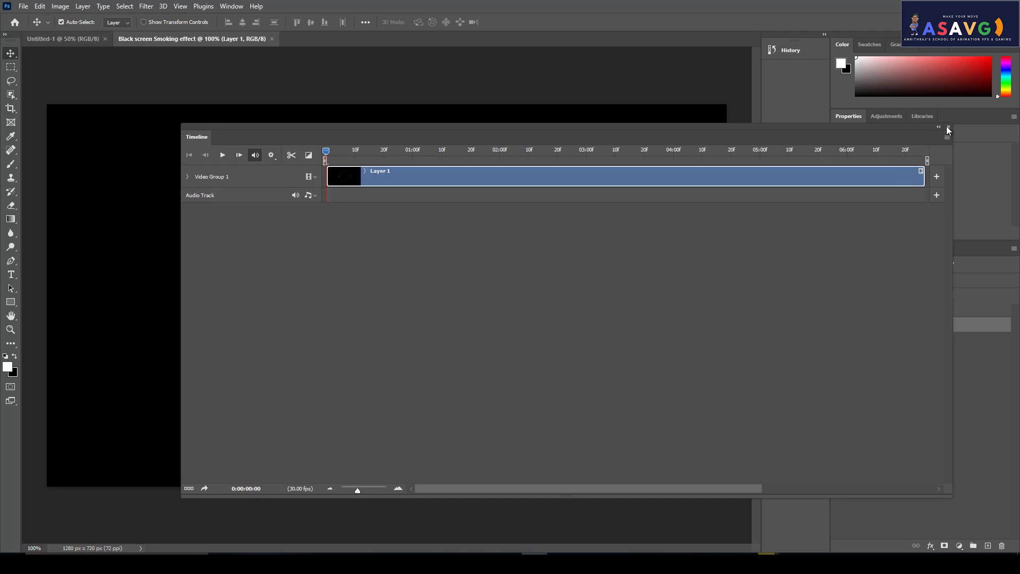
Step: Reopen the Timeline panel from the Window menu, shorten it and dock it off the canvas
click(948, 129)
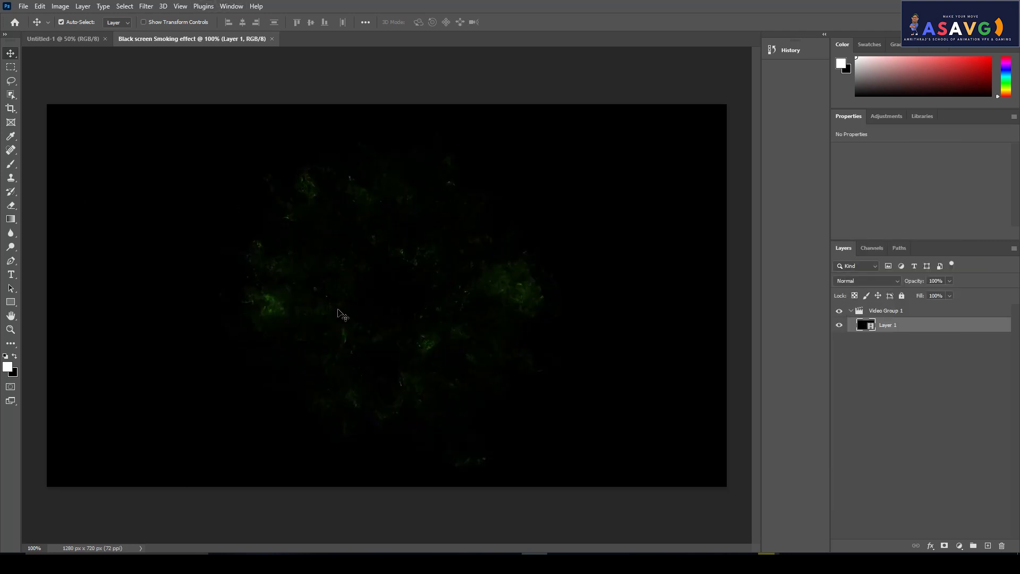
click(231, 6)
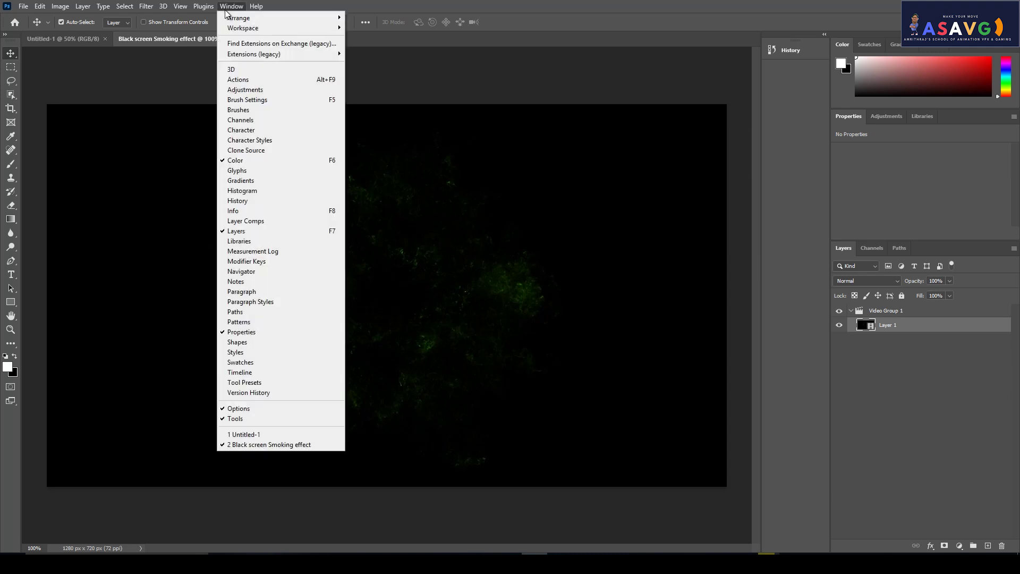
click(245, 372)
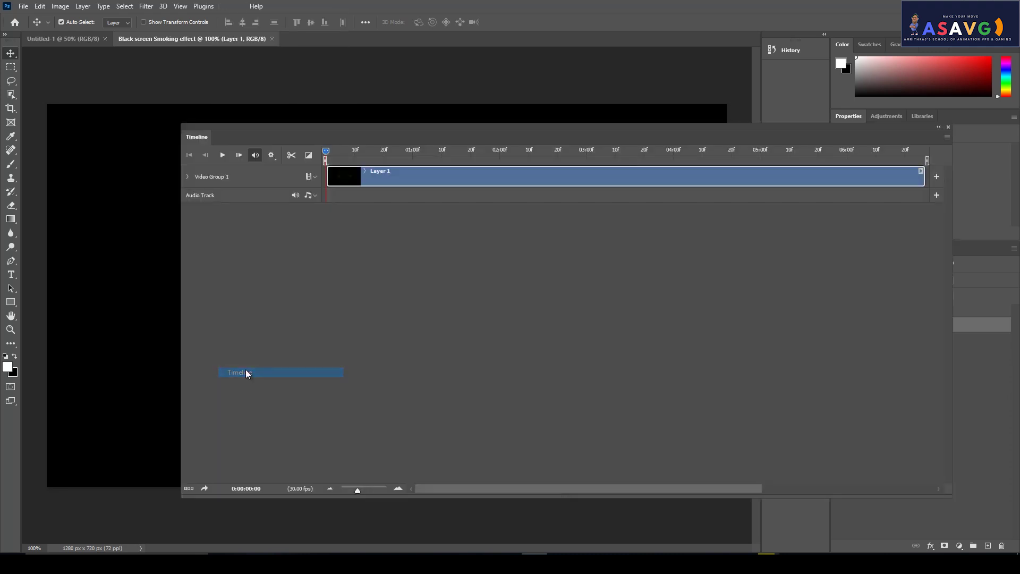
drag(465, 142, 379, 168)
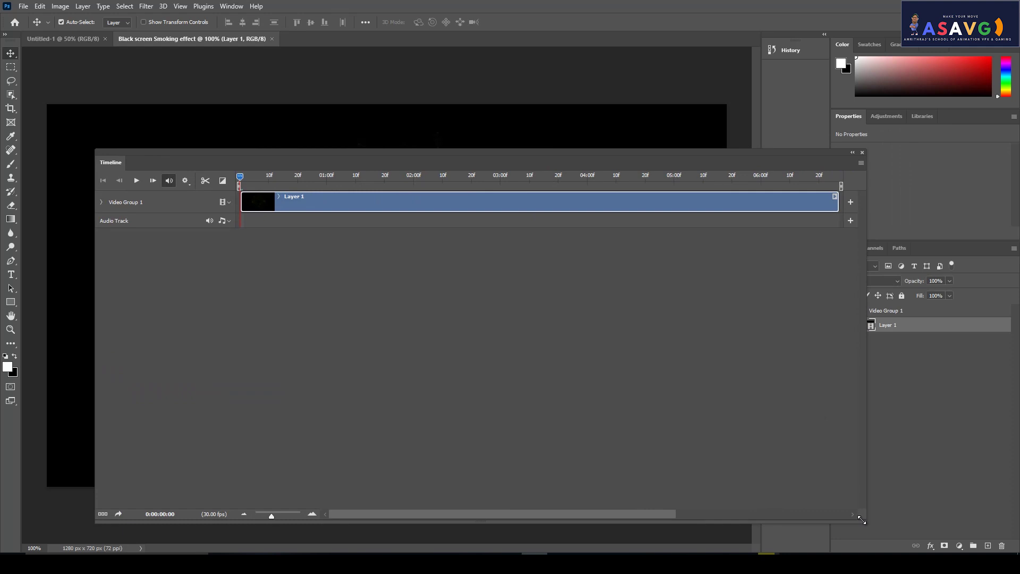
drag(861, 520, 869, 338)
mouse_move(549, 170)
mouse_down()
mouse_move(522, 369)
mouse_move(531, 389)
mouse_up()
Step: Scrub to about 1:17 and play, then stop the smoke video to preview it
mouse_move(212, 394)
mouse_down()
mouse_move(392, 404)
mouse_move(336, 408)
mouse_move(447, 446)
mouse_up()
key(space)
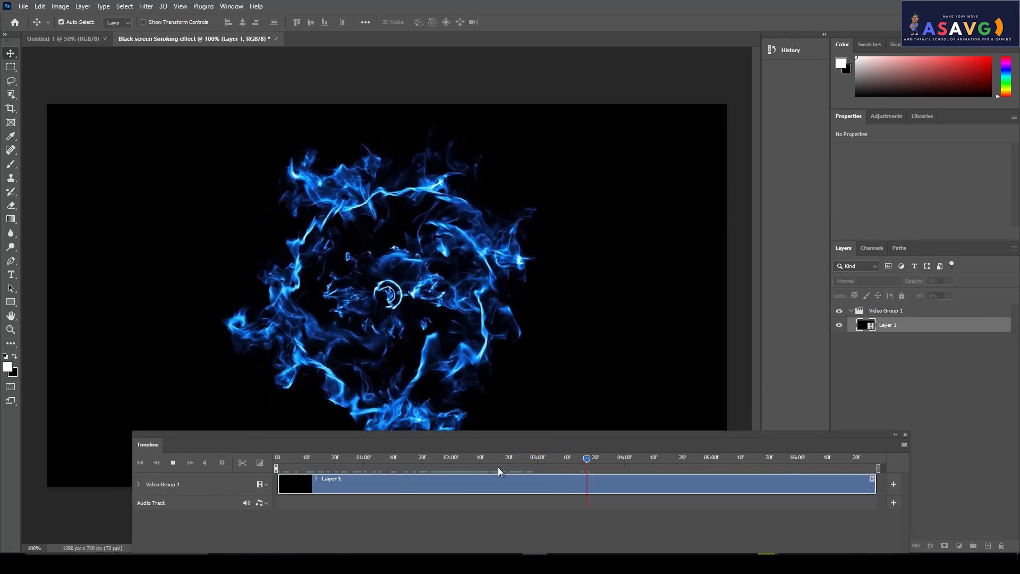
click(411, 457)
key(space)
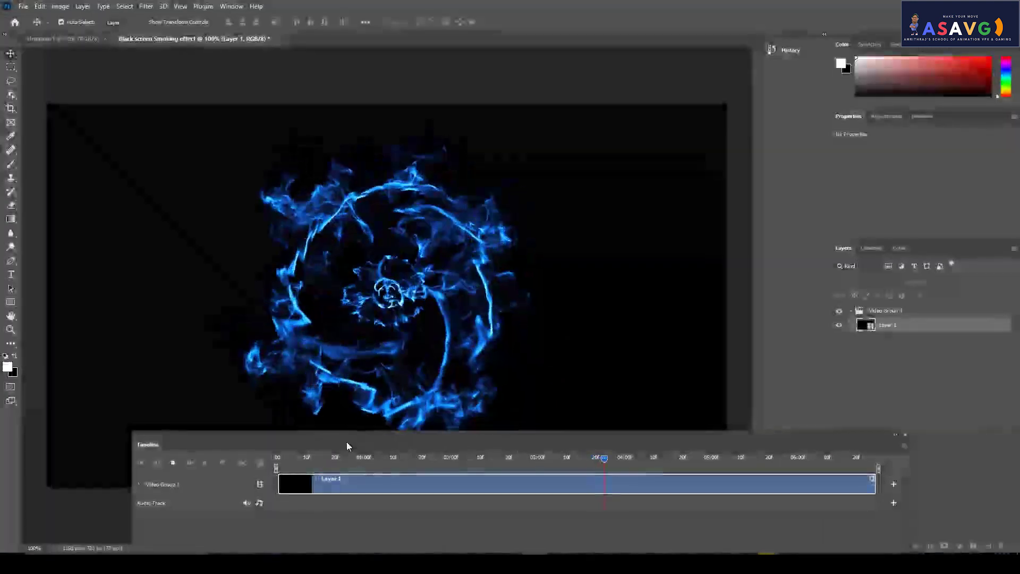
key(space)
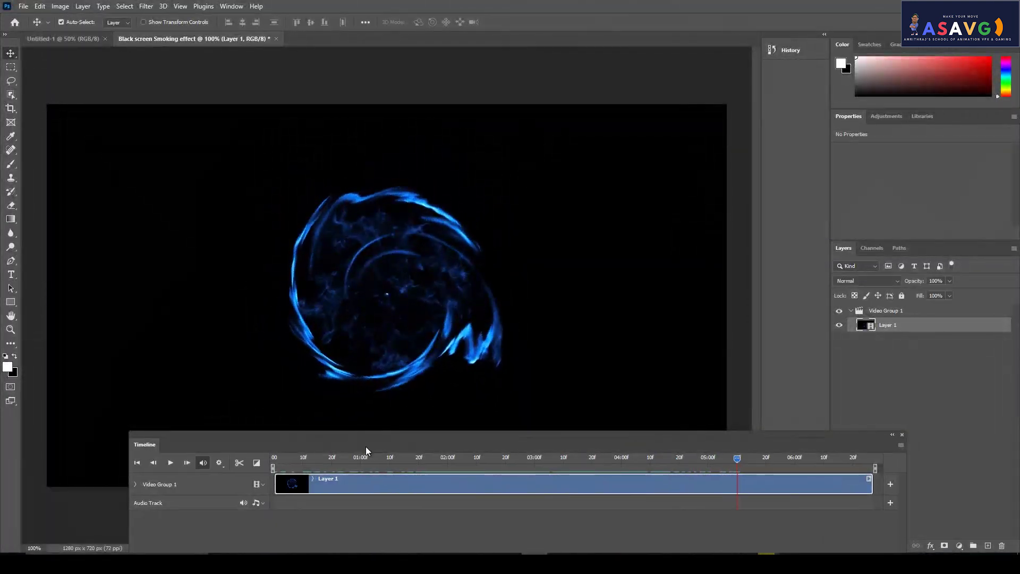
Step: Scrub through the smoke frames and dock the Timeline beside History
drag(363, 445, 405, 444)
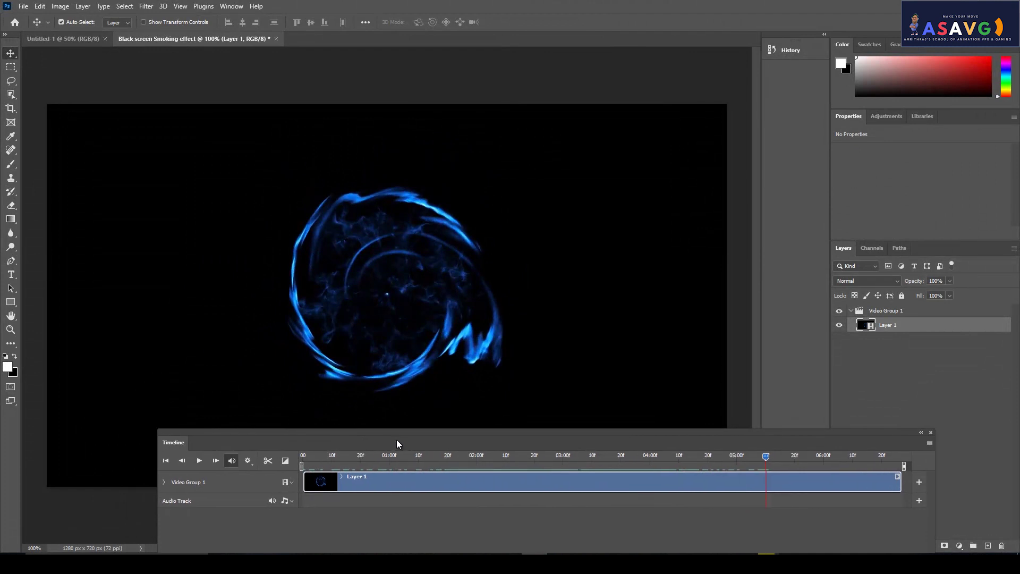
mouse_move(796, 457)
mouse_down()
mouse_move(468, 457)
mouse_move(420, 301)
mouse_up()
mouse_move(804, 326)
mouse_down()
mouse_move(760, 417)
mouse_move(750, 416)
mouse_up()
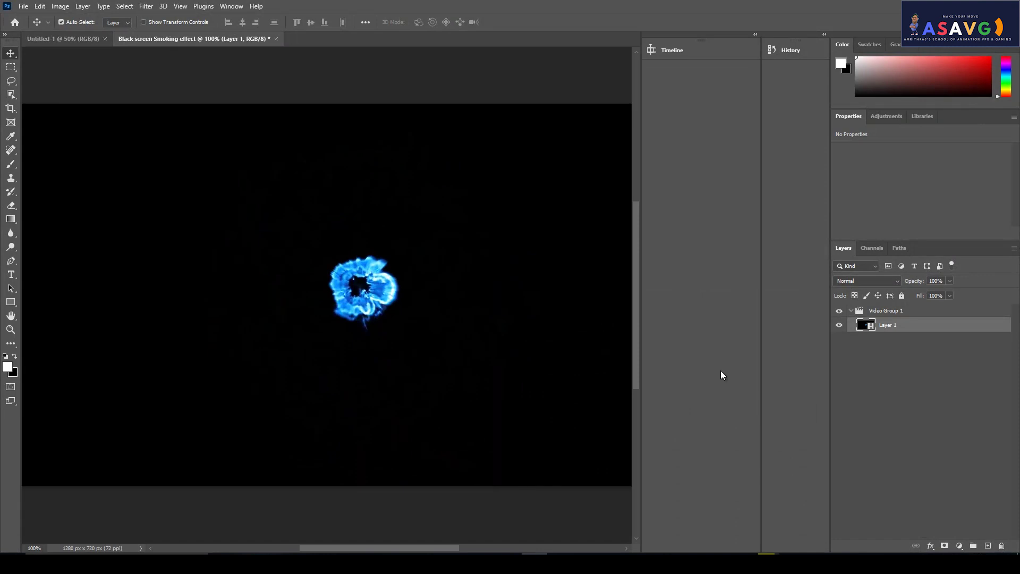
Step: Pull the Timeline out of the dock as a floating panel and move it near the top
drag(687, 45, 476, 282)
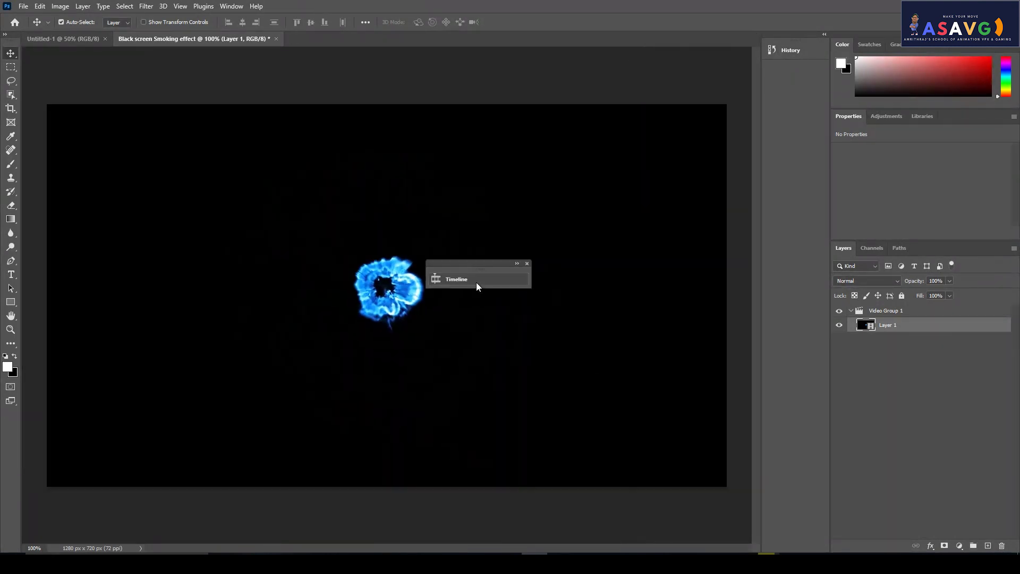
drag(531, 288, 544, 288)
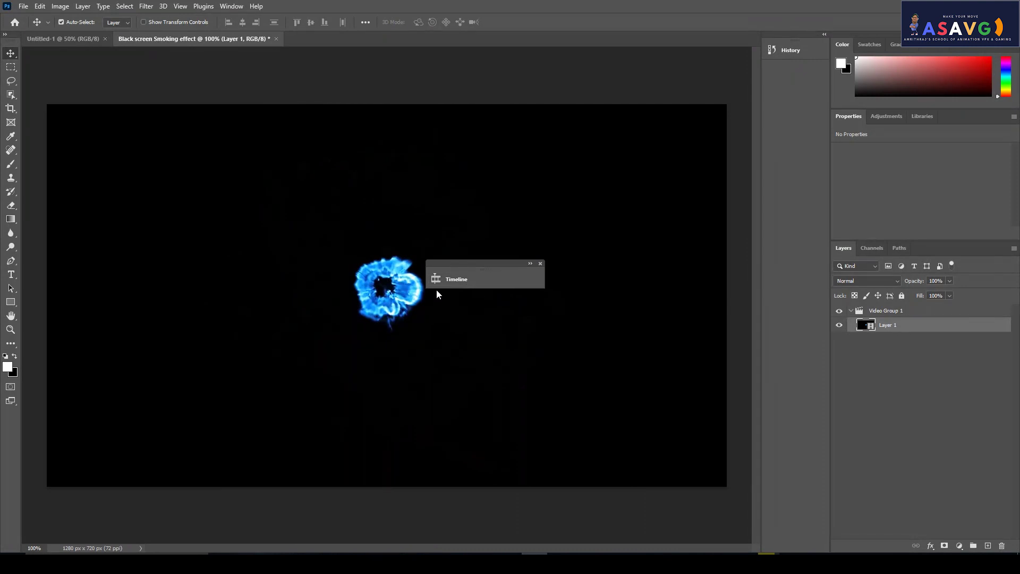
click(454, 279)
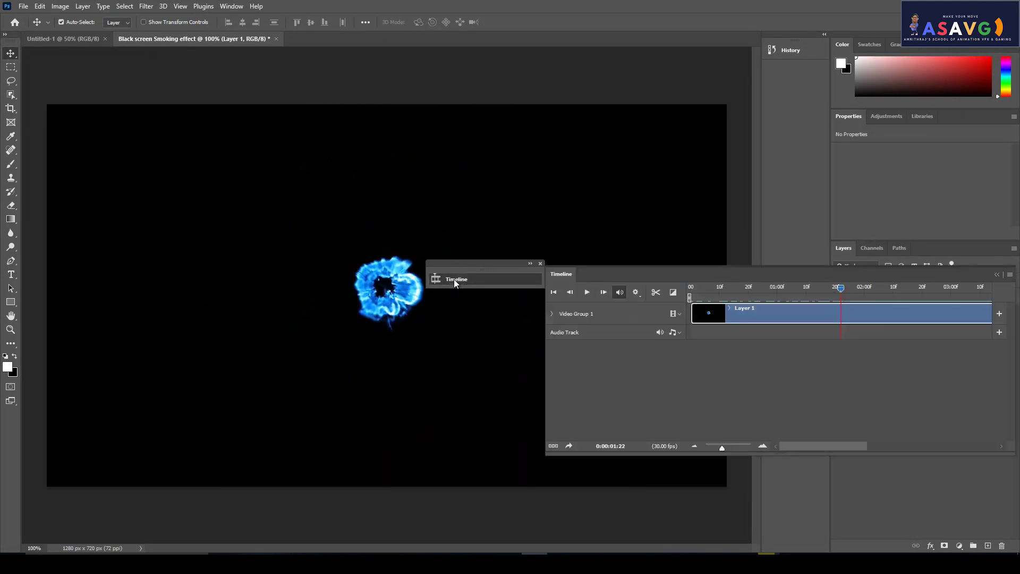
click(472, 277)
click(471, 278)
click(471, 276)
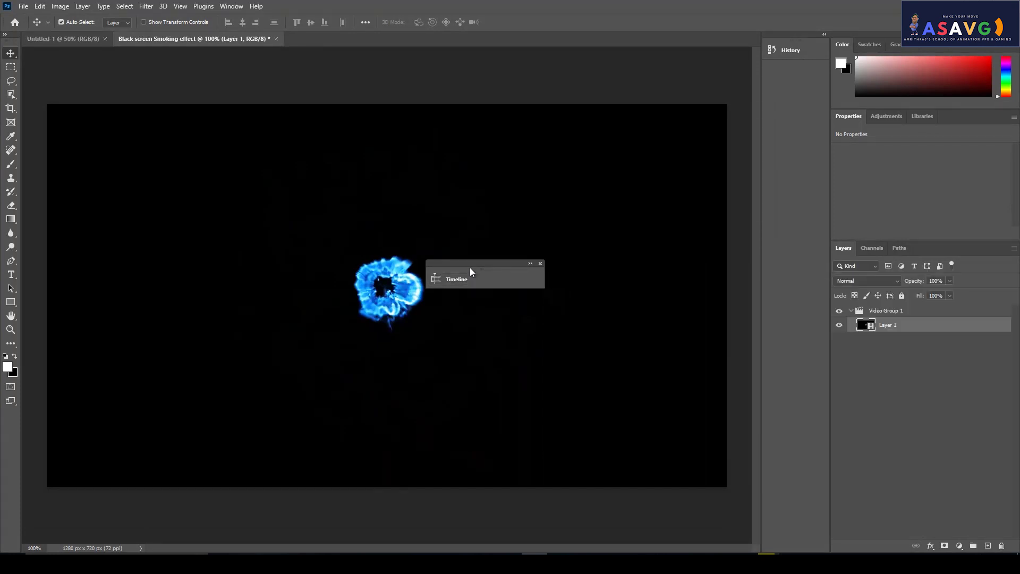
drag(470, 268, 505, 88)
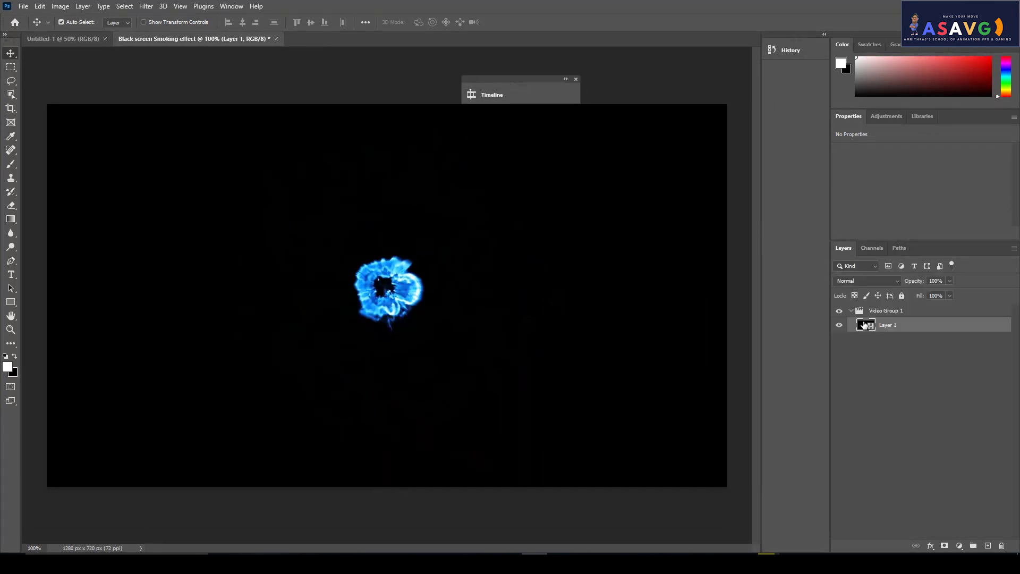
Step: Toggle the smoke layers' visibility, select Video Group 1 and make Layer 1 visible
click(838, 313)
click(839, 325)
click(854, 312)
click(839, 326)
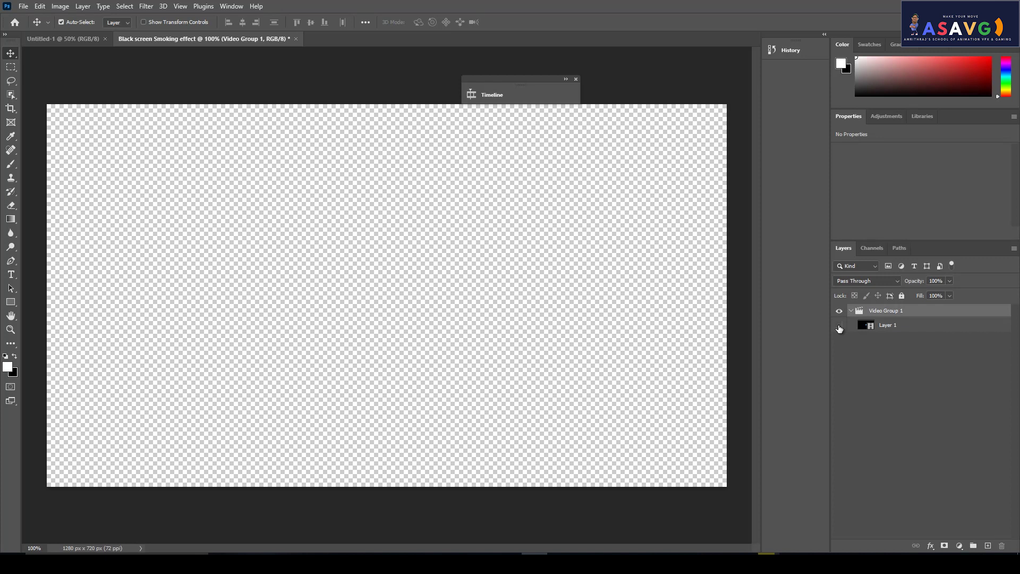
Step: Expand the Timeline below the canvas and scrub the smoke to about 4 seconds
click(473, 91)
mouse_move(348, 91)
mouse_down()
mouse_move(579, 339)
mouse_move(432, 350)
mouse_up()
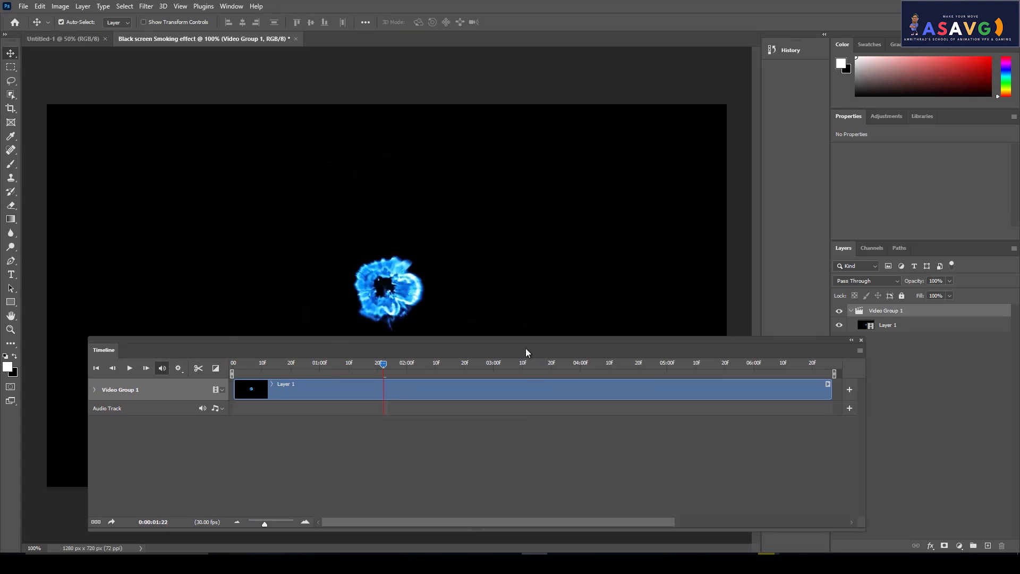
drag(526, 351, 547, 379)
mouse_move(413, 383)
mouse_down()
mouse_move(597, 399)
mouse_move(345, 391)
mouse_move(483, 391)
mouse_up()
Step: Open BG.jpg via File > Open and float it in its own window
mouse_move(395, 390)
mouse_down()
mouse_move(422, 385)
mouse_move(467, 355)
mouse_up()
click(23, 6)
click(19, 28)
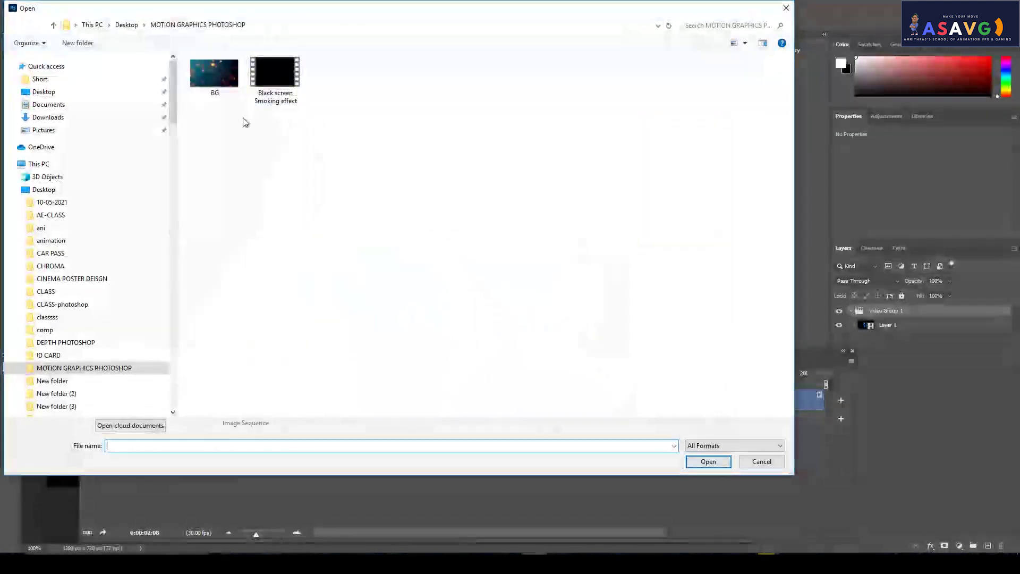
double_click(218, 80)
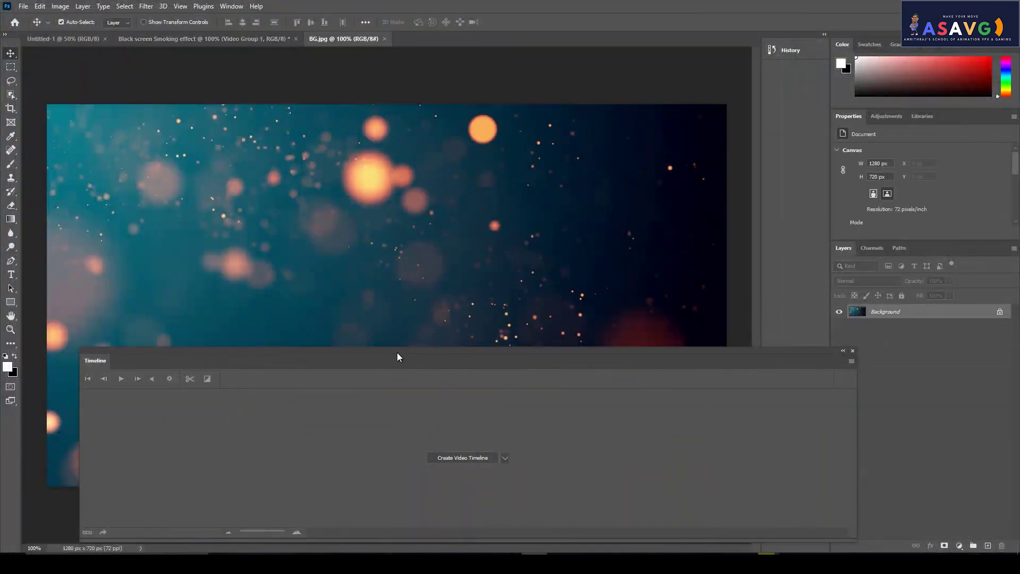
drag(356, 43, 621, 53)
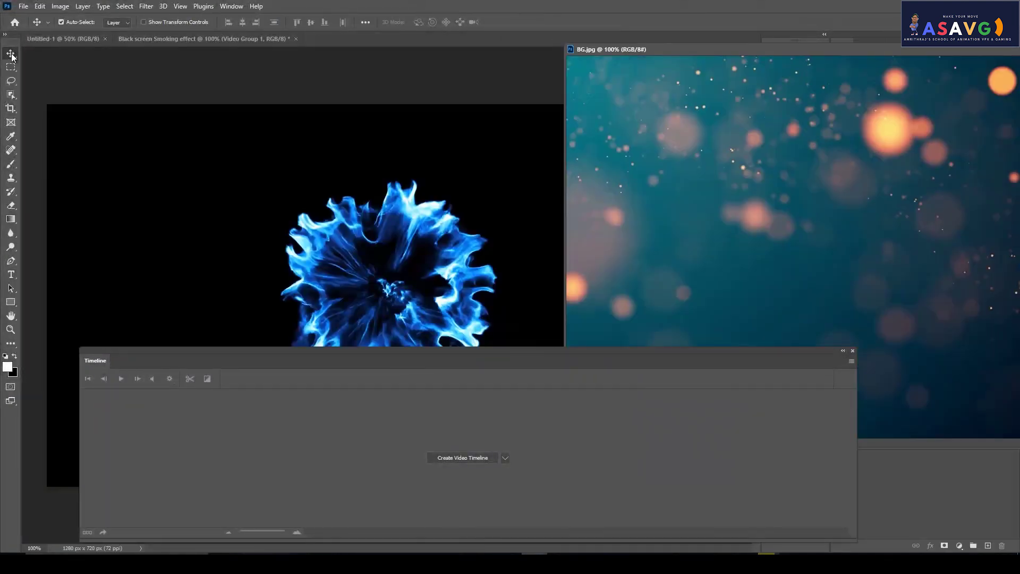
Step: Collapse the timeline lower down and drag the bokeh image toward the smoke document
click(843, 352)
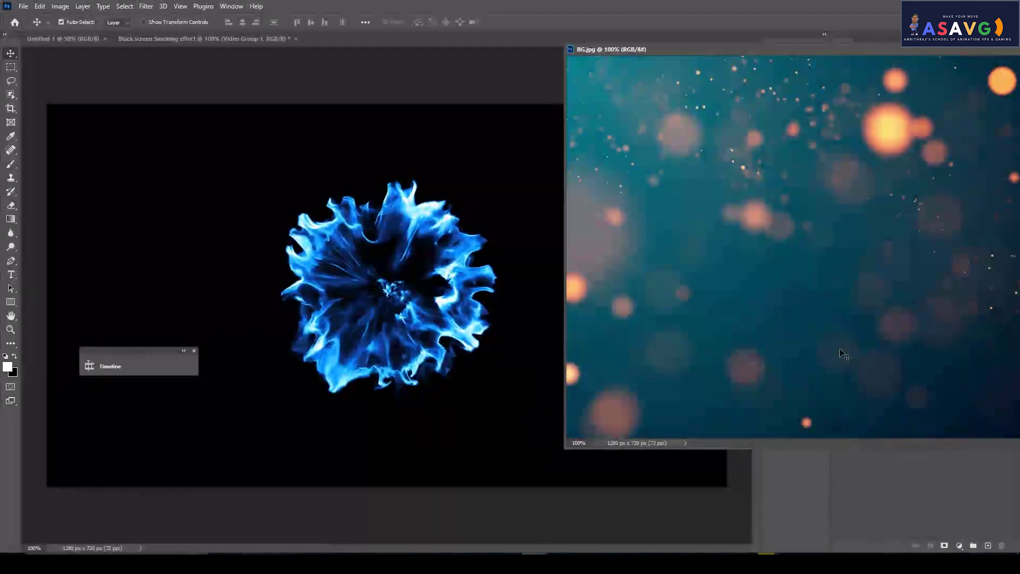
mouse_move(158, 350)
mouse_down()
mouse_move(215, 487)
mouse_move(249, 487)
mouse_up()
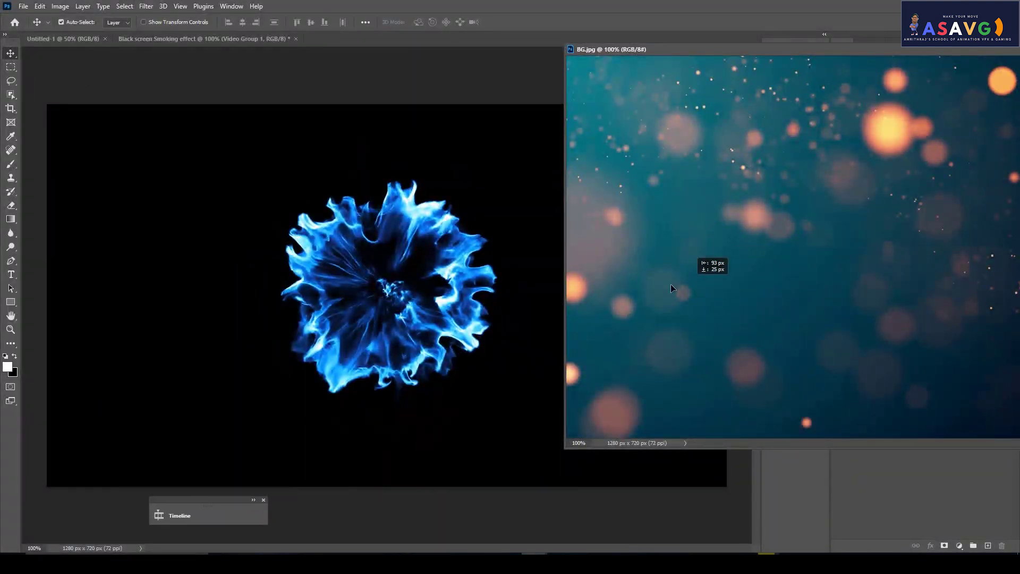
drag(746, 286, 367, 306)
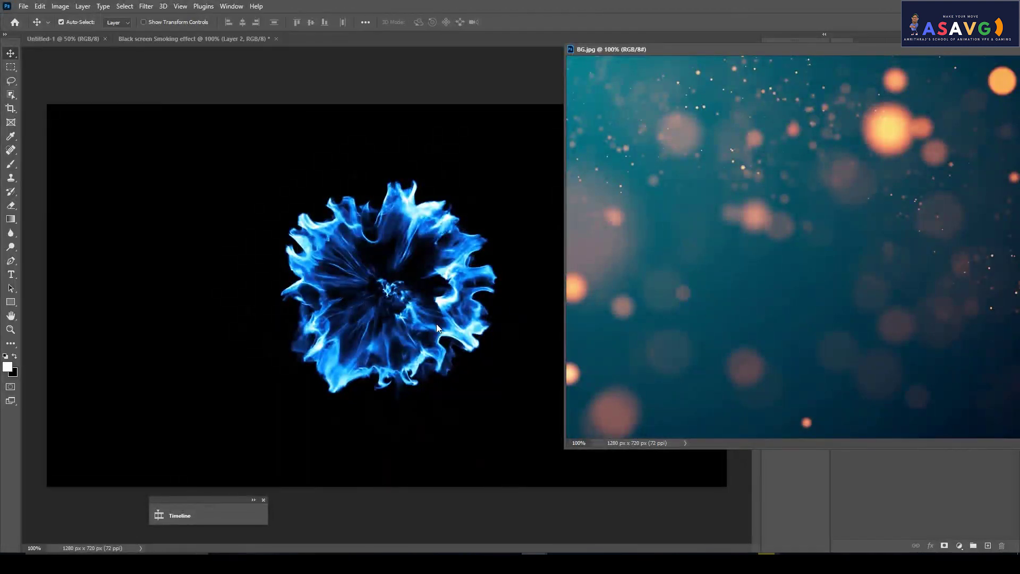
mouse_move(739, 52)
mouse_down()
mouse_move(220, 106)
mouse_move(248, 105)
mouse_up()
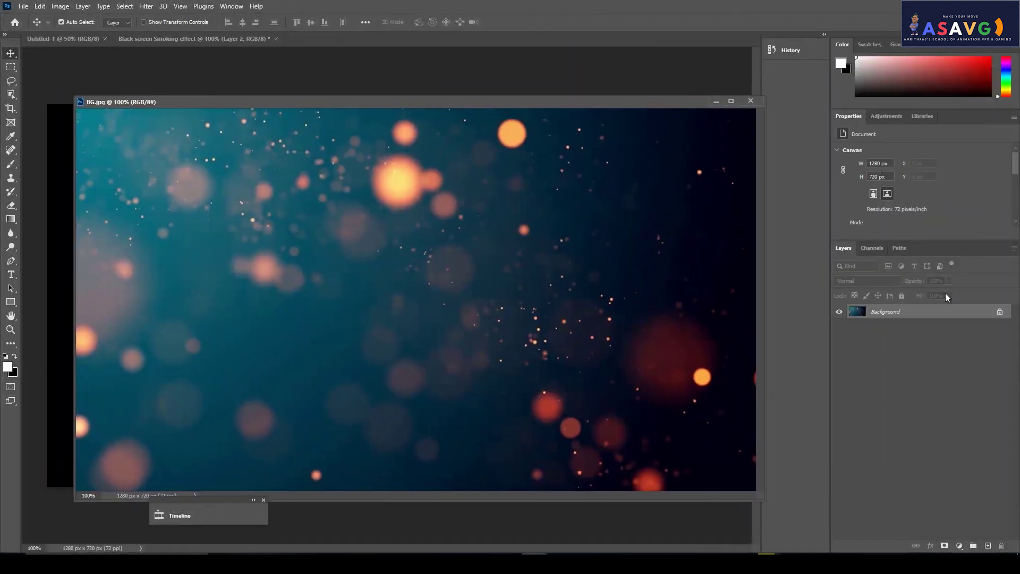
Step: Convert BG.jpg's Background into Layer 0 and drag the bokeh into the smoke document again
double_click(951, 318)
click(591, 168)
drag(466, 103, 769, 99)
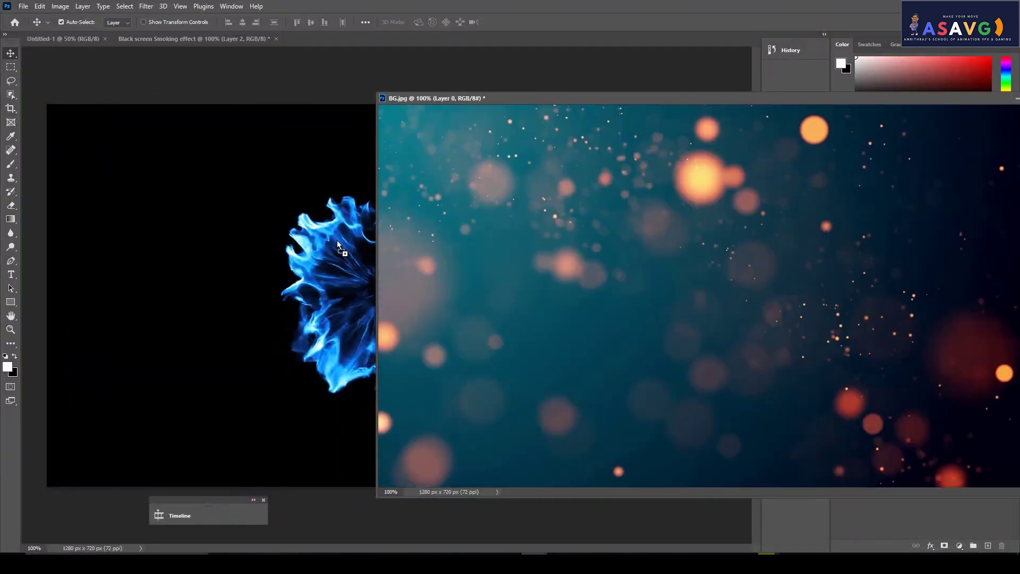
drag(613, 162, 337, 240)
Step: Switch among the smoke, Untitled-1 and BG.jpg documents, leaving BG.jpg active at top-left
key(ctrl+Tab)
click(281, 287)
drag(446, 99, 682, 133)
click(285, 204)
click(63, 39)
click(191, 38)
key(ctrl+Tab)
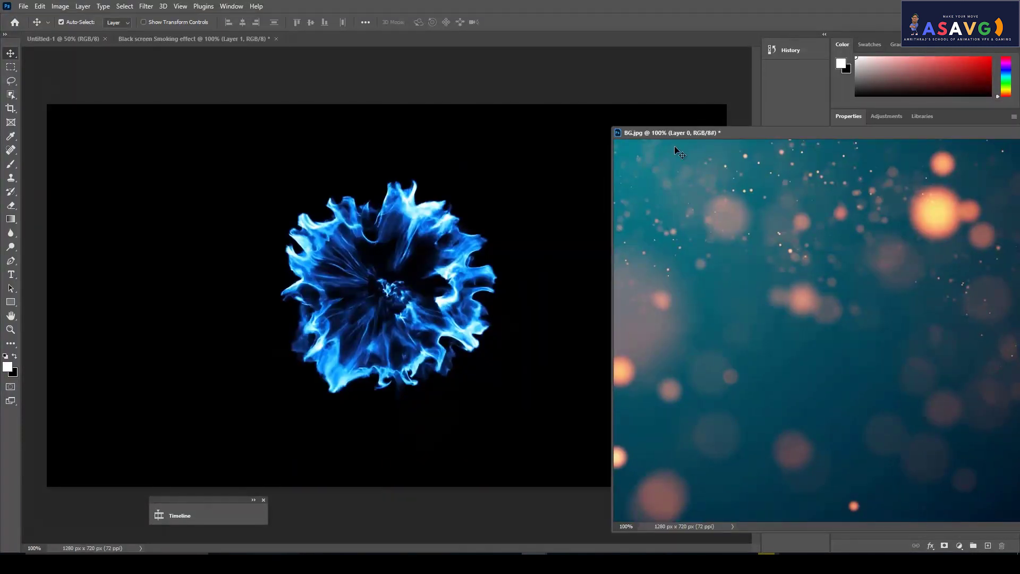
drag(693, 139, 171, 65)
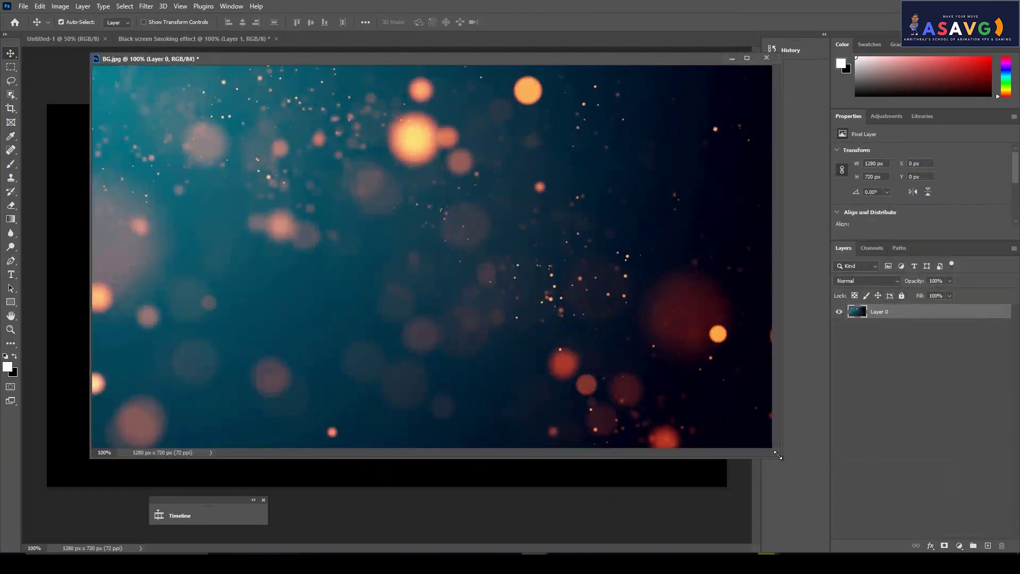
Step: Enlarge and reposition the BG.jpg window and float the smoke document in its own window
drag(776, 457, 943, 535)
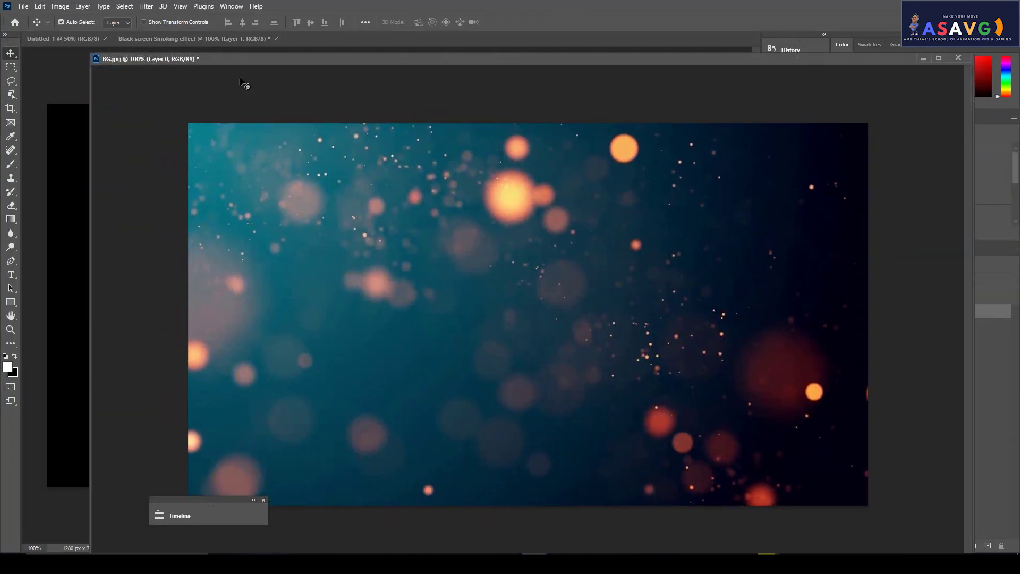
drag(232, 60, 574, 102)
click(58, 40)
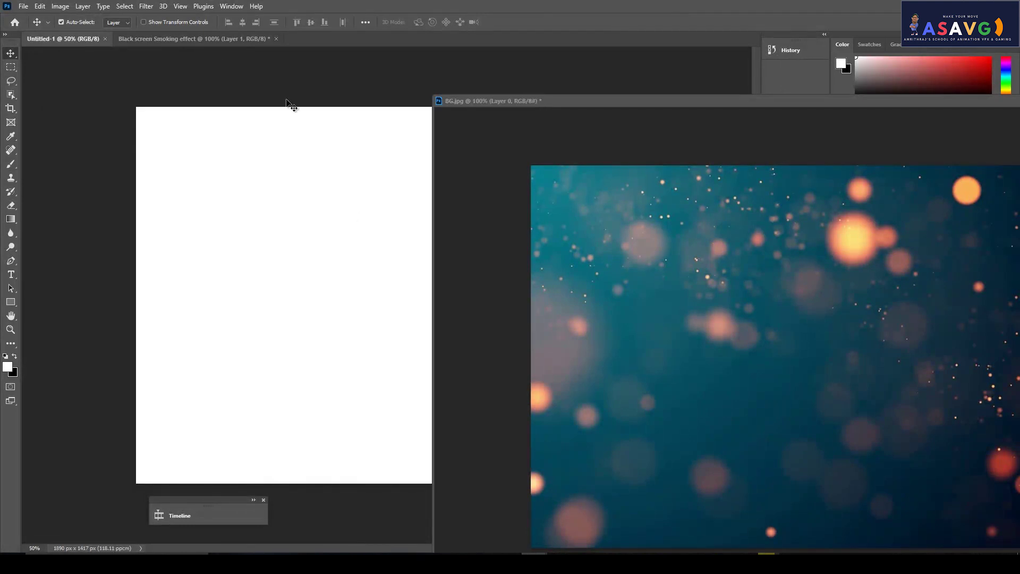
click(217, 41)
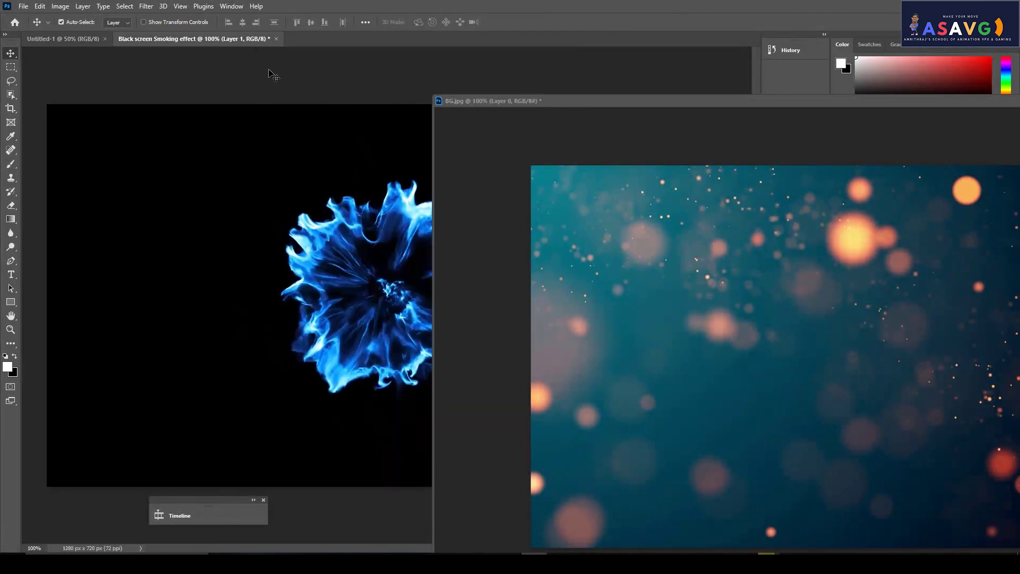
drag(192, 44, 535, 84)
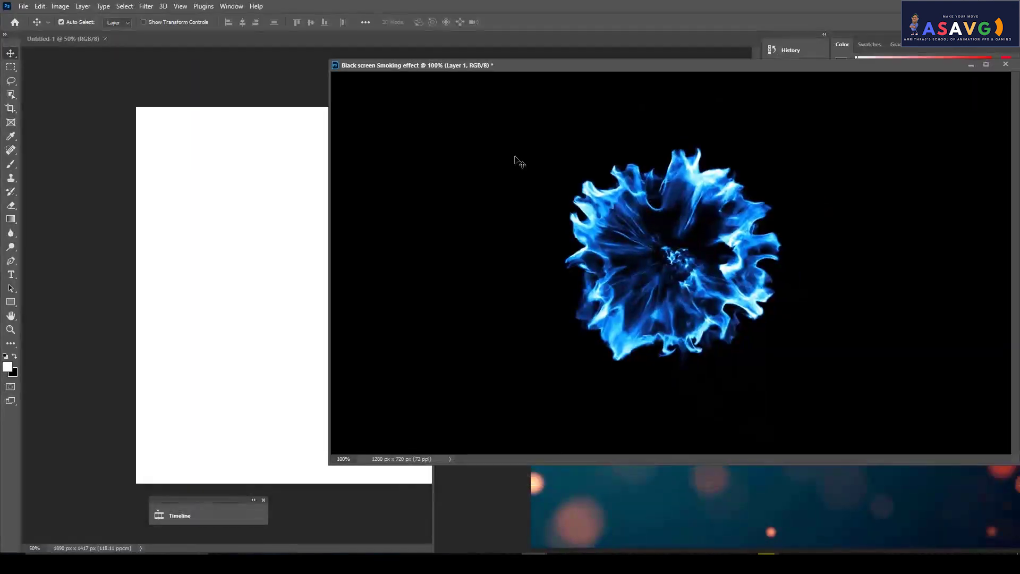
Step: Drag the smoke Layer 1 into BG.jpg and position it over the bokeh
mouse_move(623, 262)
mouse_down()
mouse_move(713, 316)
mouse_move(714, 308)
mouse_up()
drag(567, 106, 254, 67)
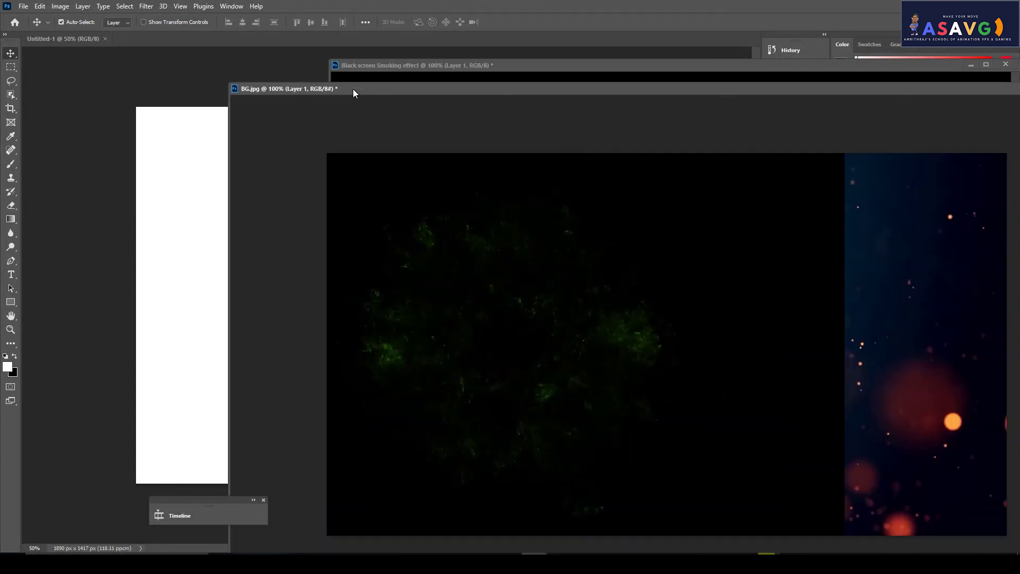
drag(638, 428, 760, 429)
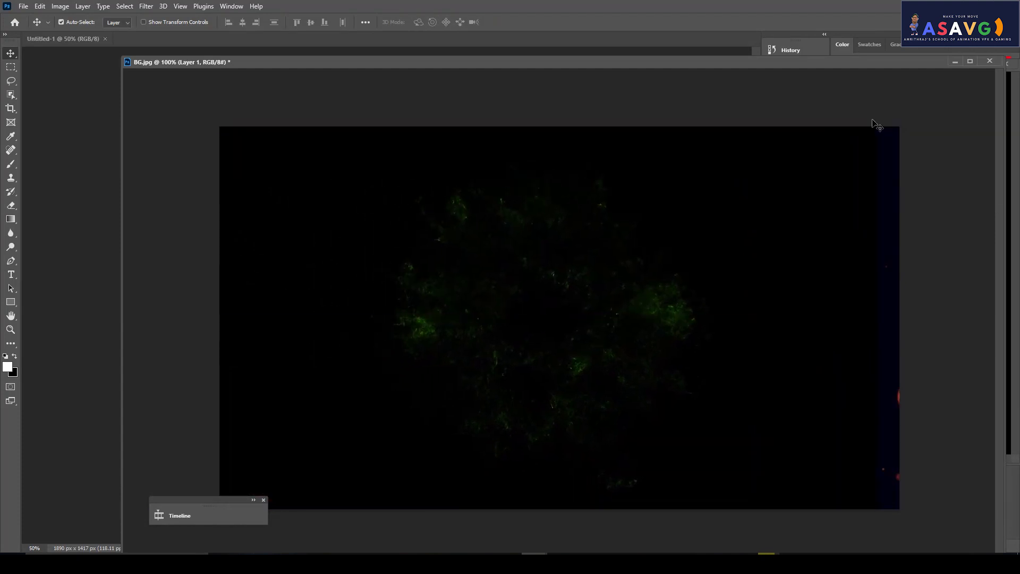
drag(748, 69, 512, 187)
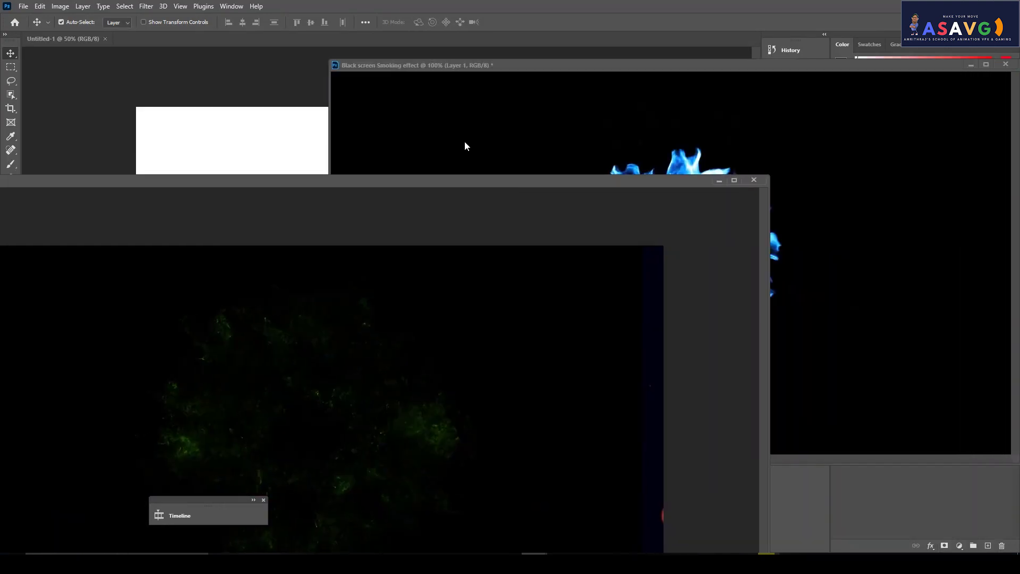
Step: Close the original smoke document, answering its save prompt
drag(572, 69, 437, 72)
click(872, 68)
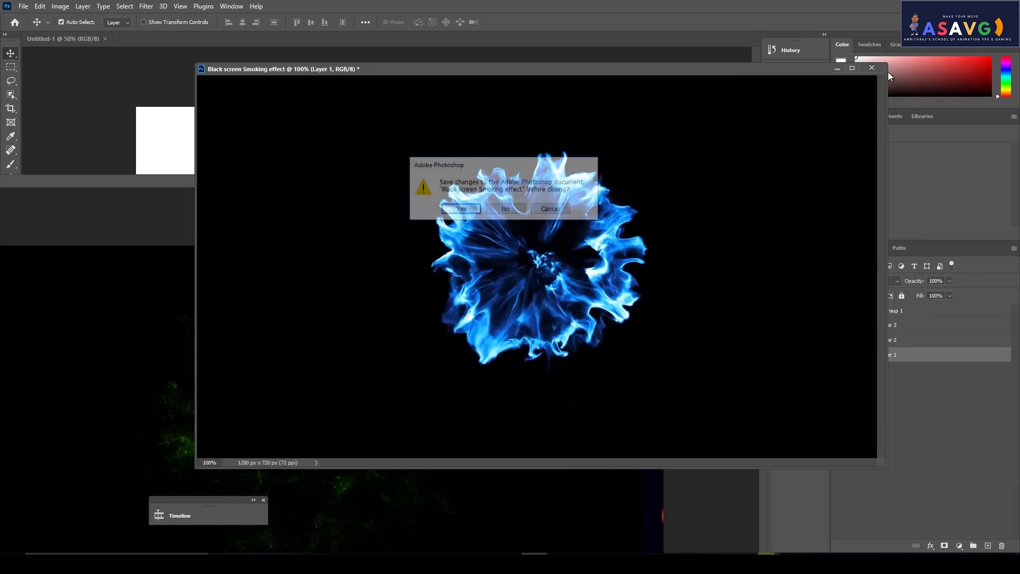
click(511, 209)
Step: Select the layers in BG.jpg and nudge the smoke video layer to the right
mouse_move(419, 183)
mouse_down()
mouse_move(503, 75)
mouse_move(270, 31)
mouse_up()
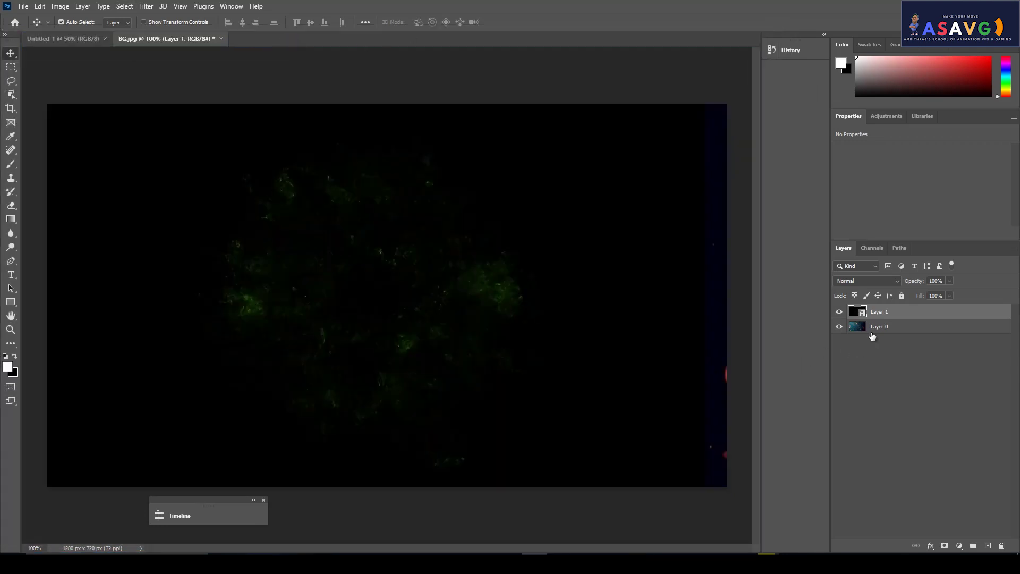
click(872, 329)
click(840, 328)
click(840, 327)
drag(526, 350, 543, 348)
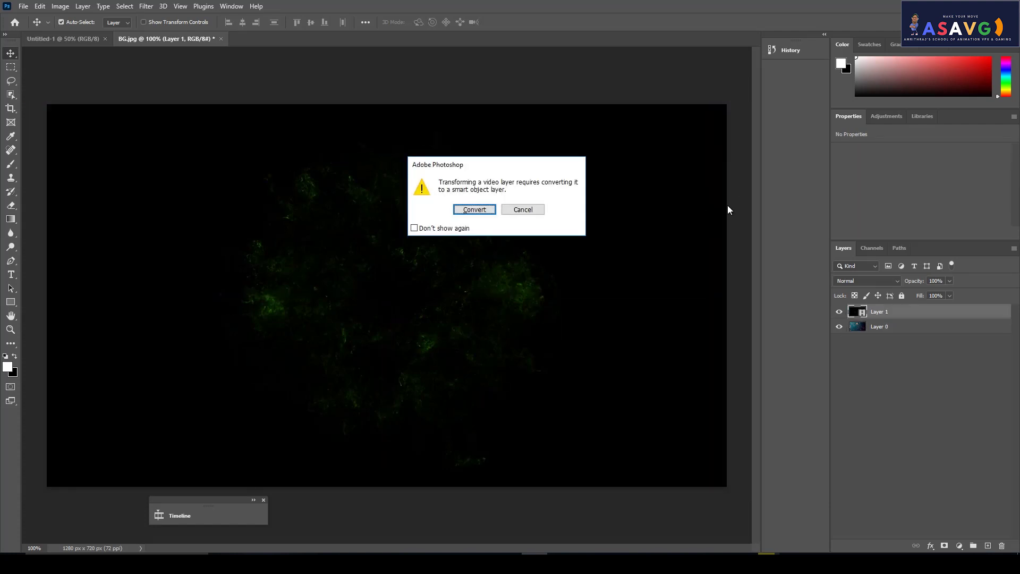
Step: Decline the smart-object conversion and move bokeh Layer 0 above smoke Layer 1
click(523, 211)
mouse_move(506, 321)
mouse_down()
mouse_move(520, 321)
mouse_move(508, 319)
mouse_up()
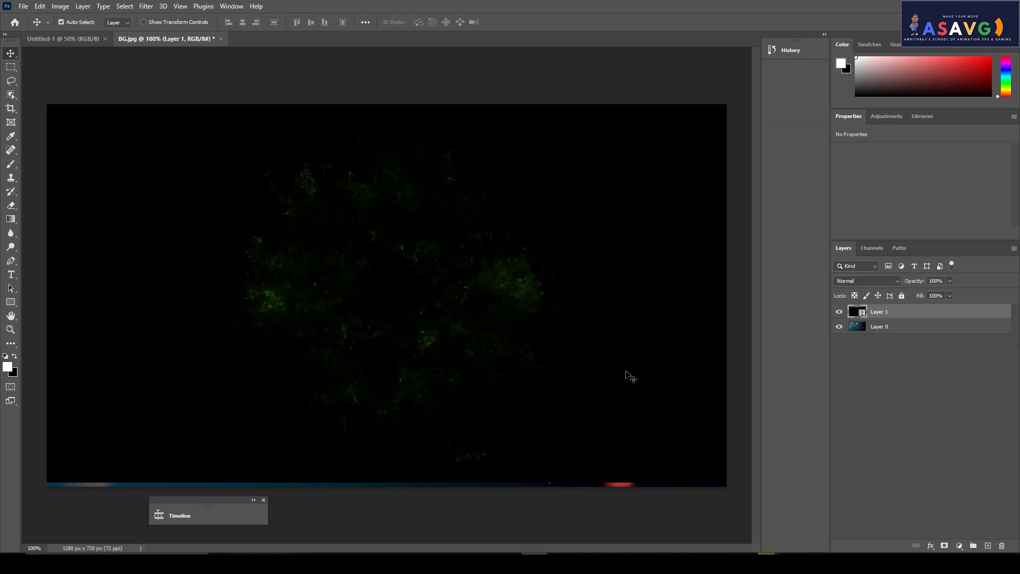
drag(855, 327, 855, 307)
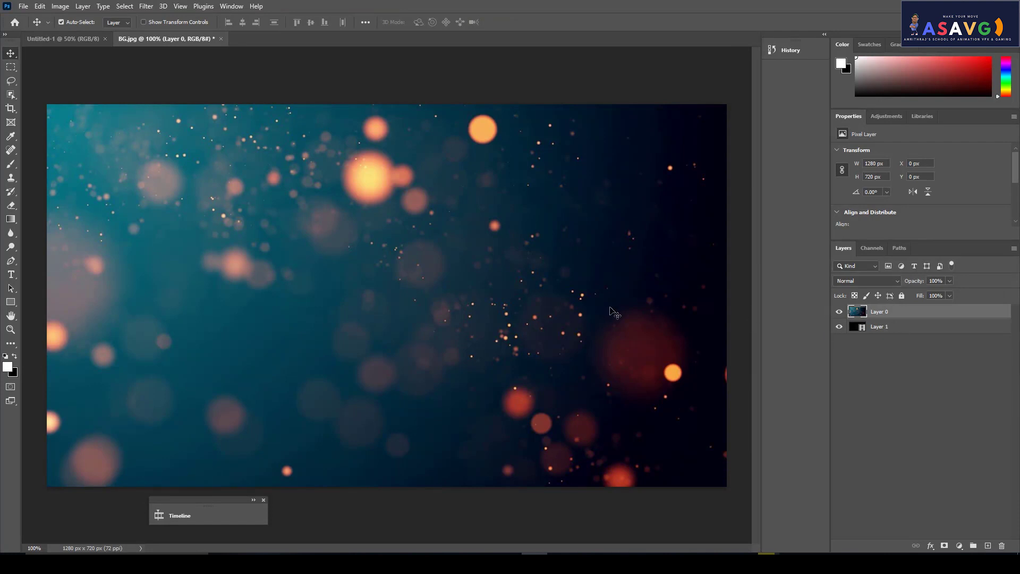
Step: Set bokeh Layer 0 to Screen blending and float the Timeline panel below the canvas
click(872, 281)
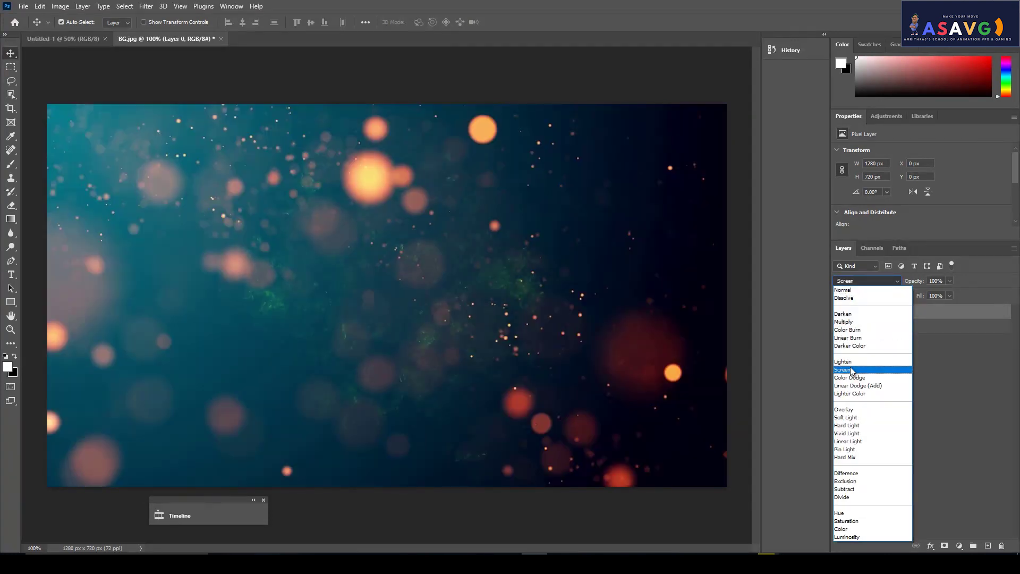
click(852, 370)
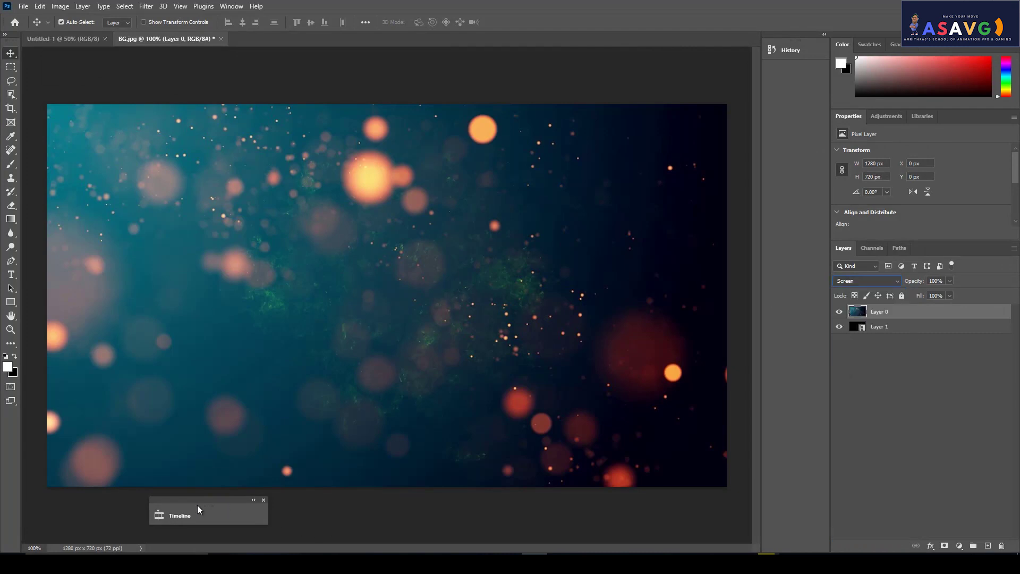
click(175, 516)
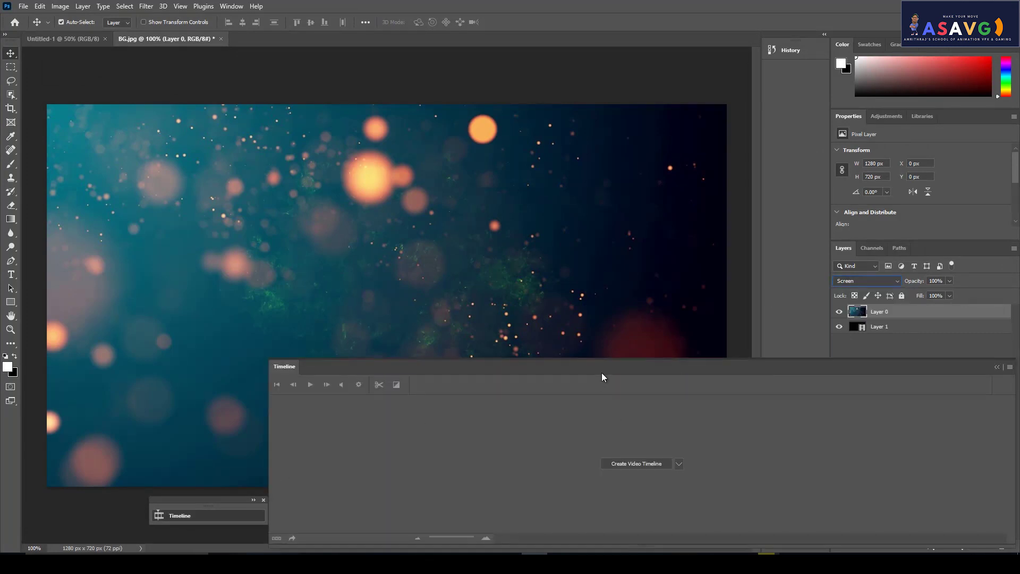
drag(602, 376, 526, 371)
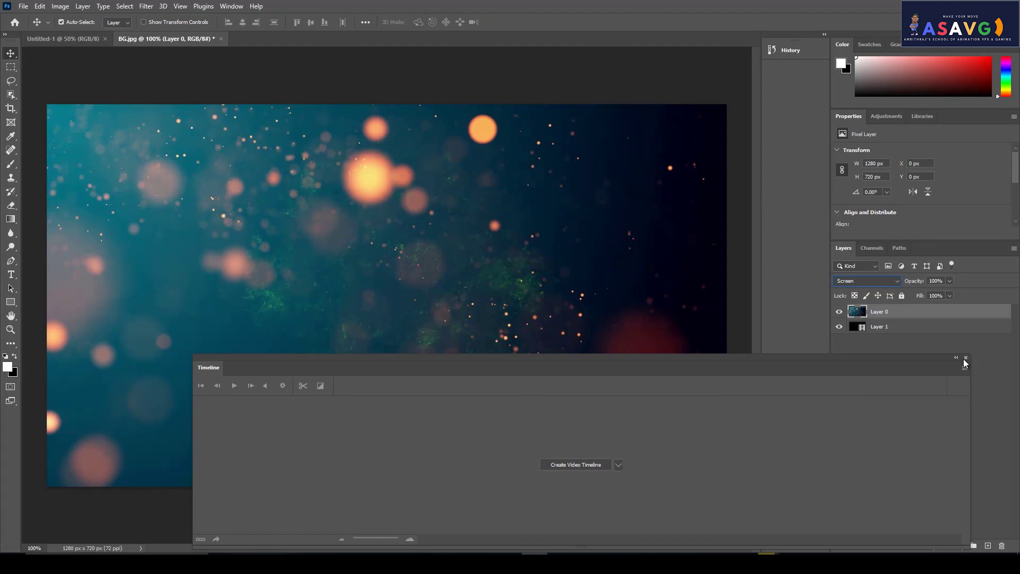
drag(908, 359, 825, 420)
Step: Toggle Layer 1's visibility repeatedly to compare the blend, then reposition the Timeline
click(838, 327)
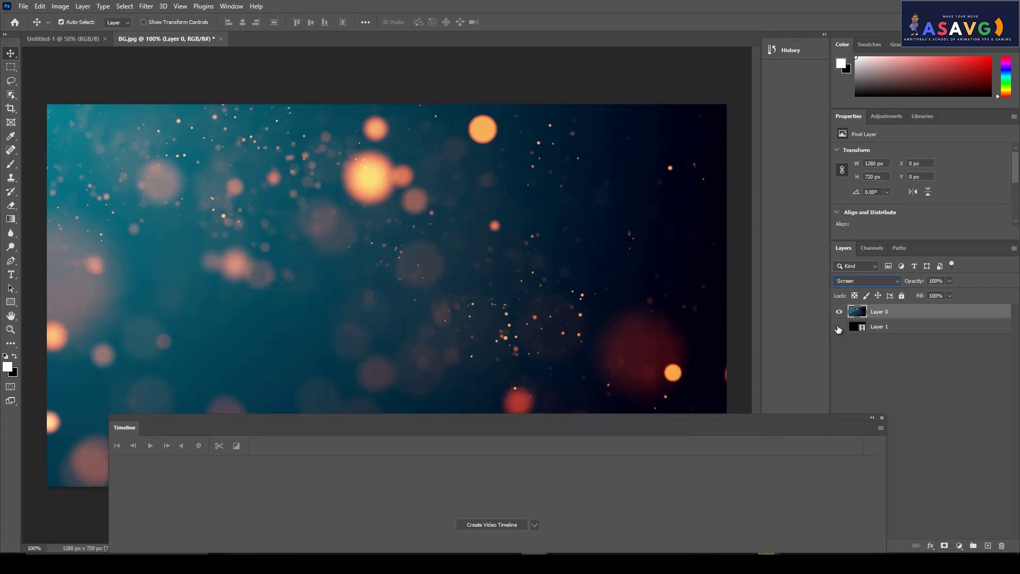
click(839, 327)
click(838, 327)
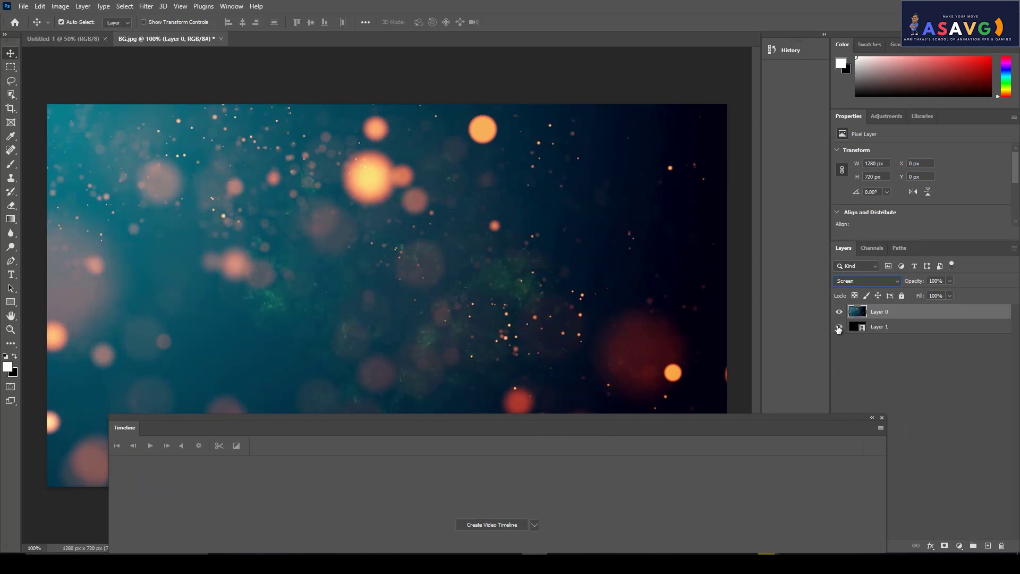
click(838, 328)
click(838, 327)
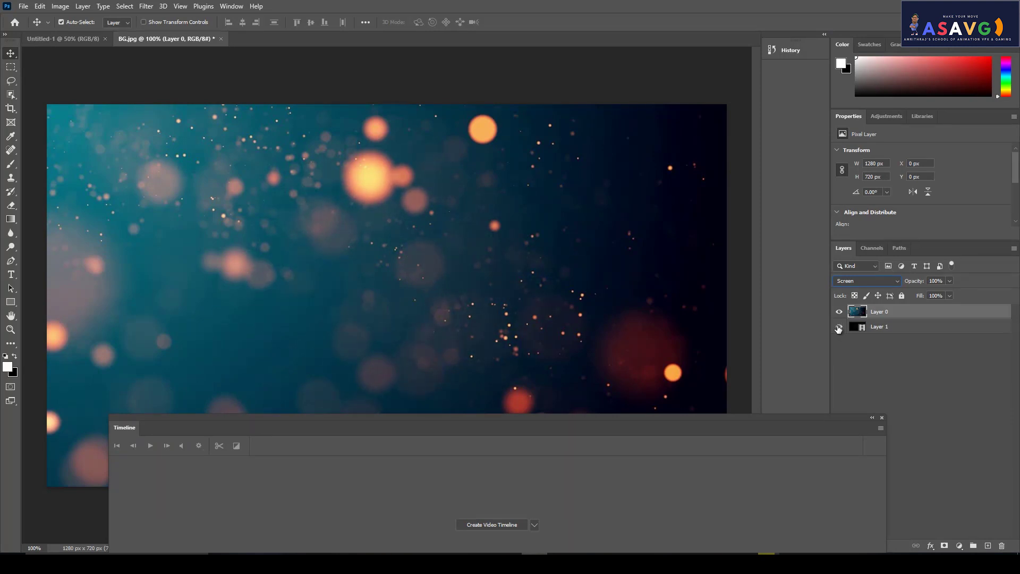
click(838, 327)
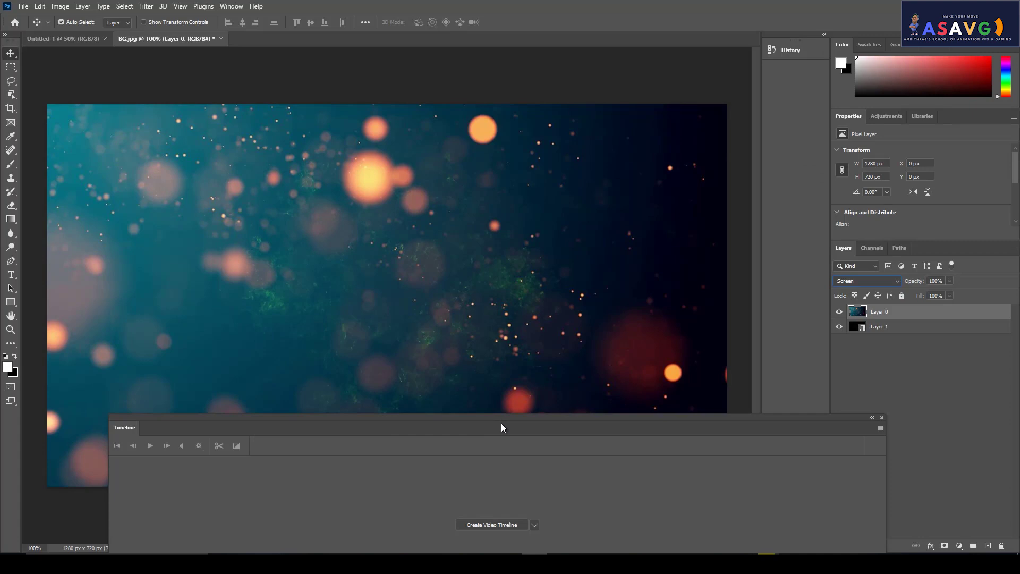
drag(502, 426, 490, 275)
Step: Create a video timeline for the layers and preview it, ending near three seconds
click(474, 375)
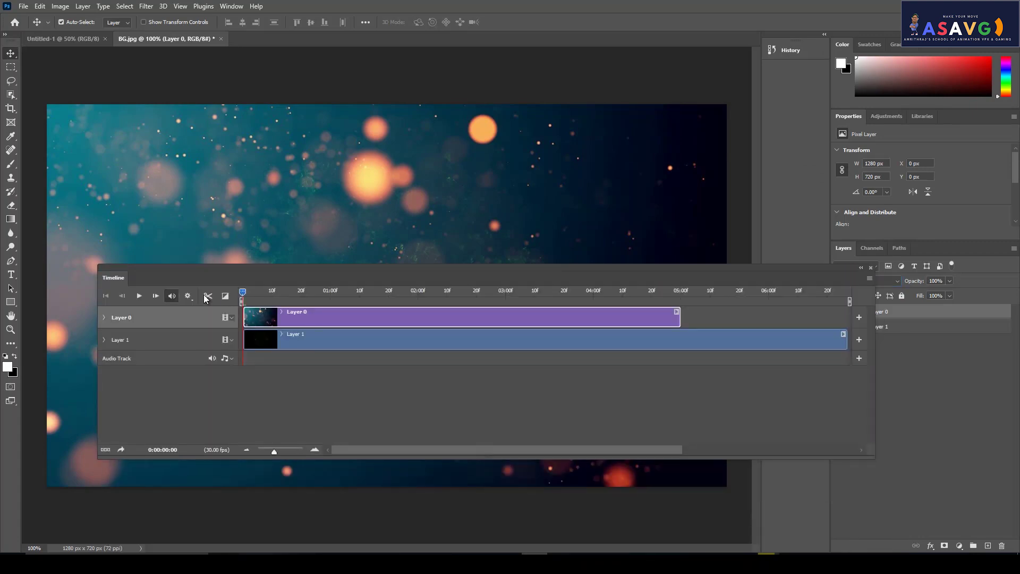
mouse_move(309, 298)
mouse_down()
mouse_move(392, 292)
mouse_move(430, 434)
mouse_move(449, 395)
mouse_move(408, 406)
mouse_up()
key(space)
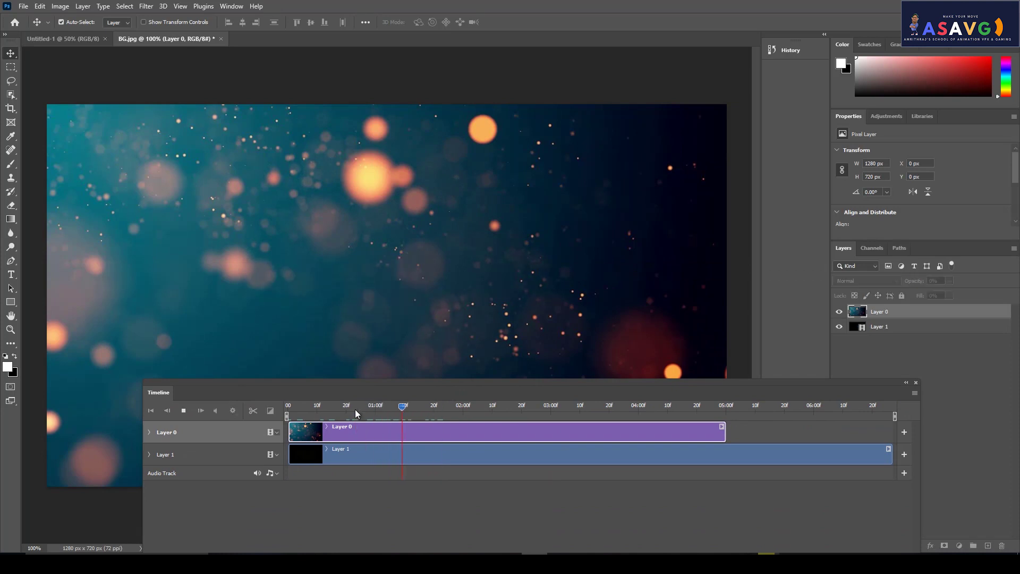
key(space)
drag(599, 409, 569, 416)
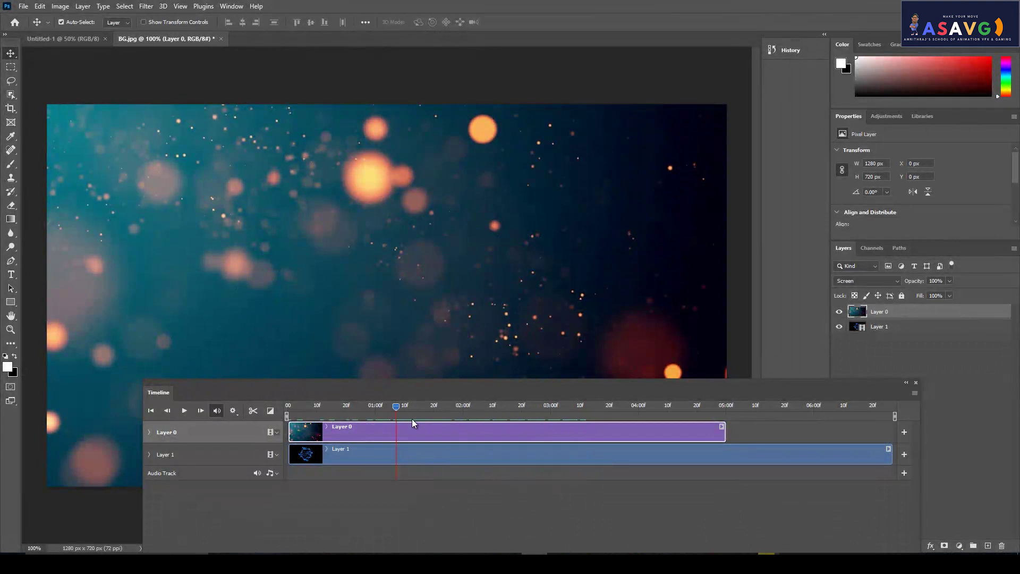
Step: Return the bokeh layer's blend mode to Normal and replay the video from the start
click(874, 281)
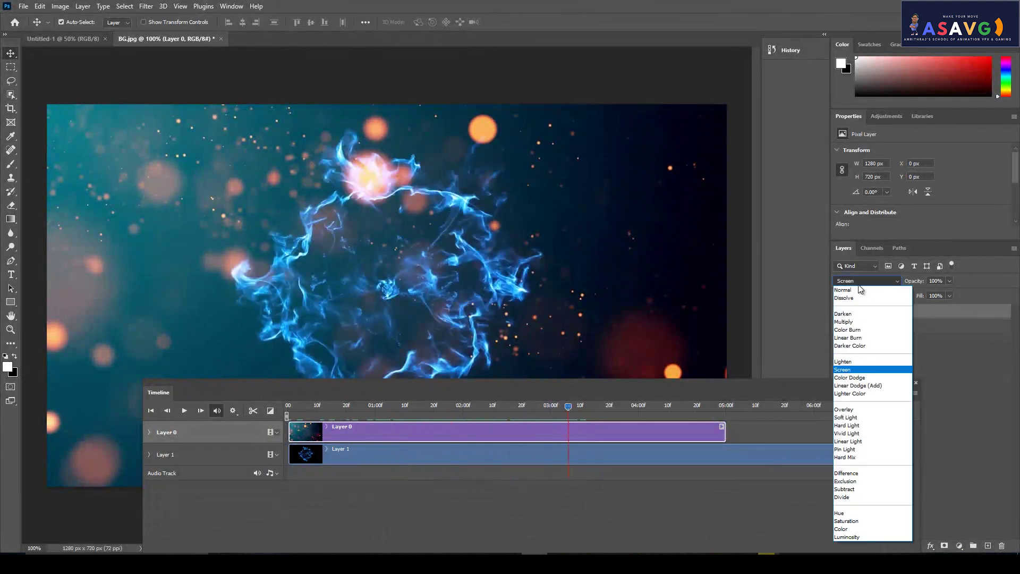
click(478, 406)
click(324, 416)
key(space)
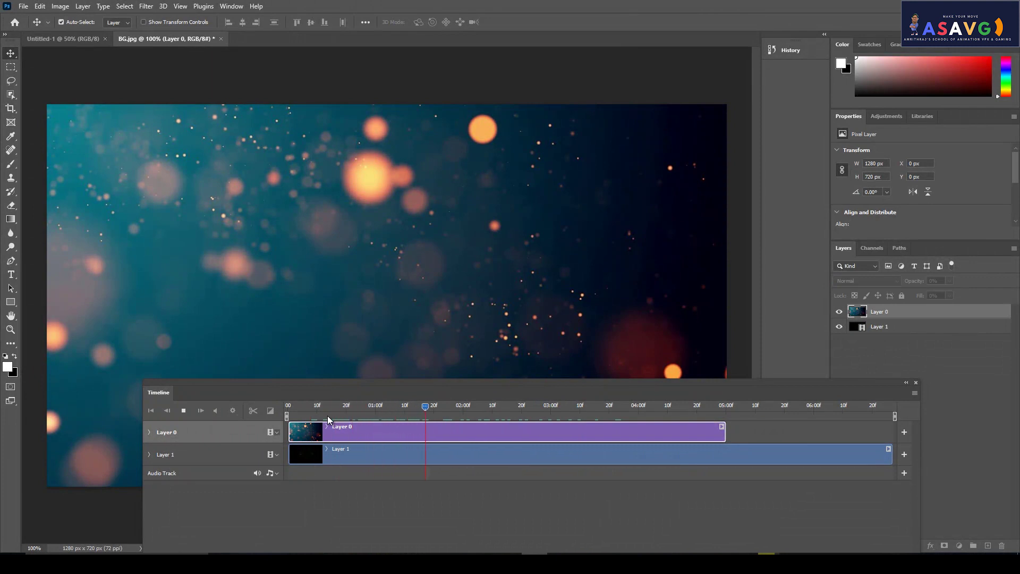
key(space)
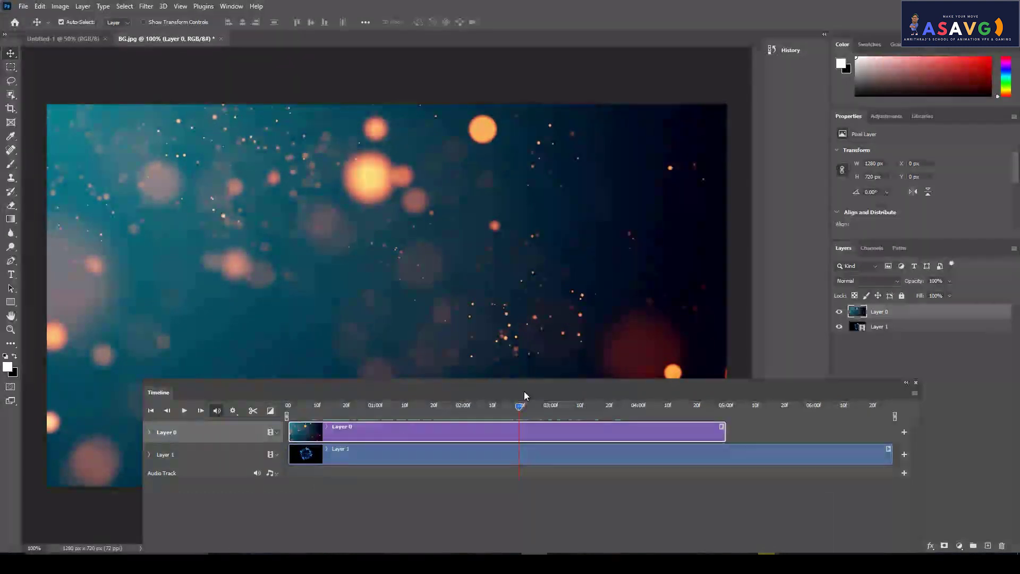
Step: Select bokeh Layer 0 and set its blend mode to Screen
click(869, 330)
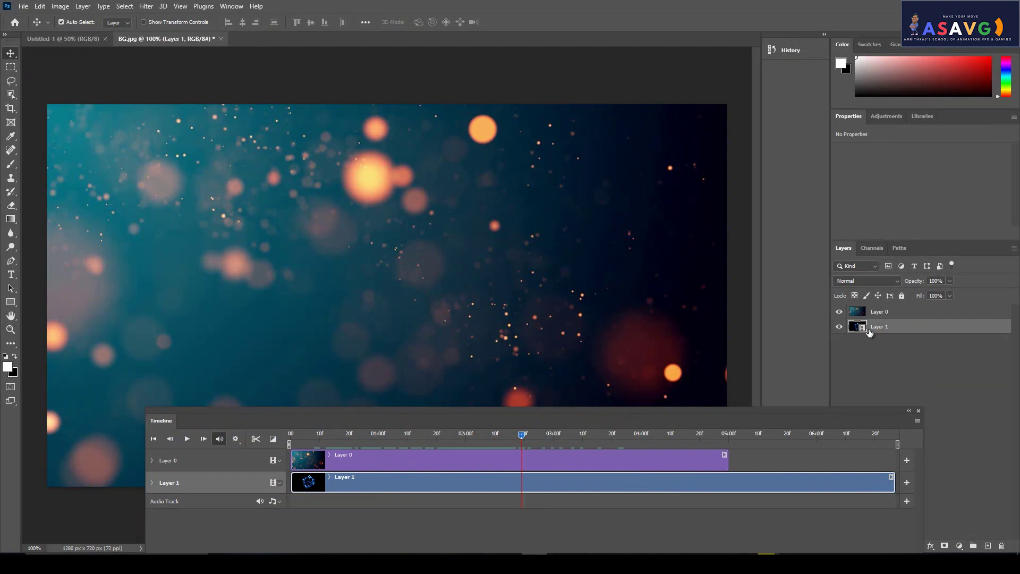
click(866, 311)
click(862, 282)
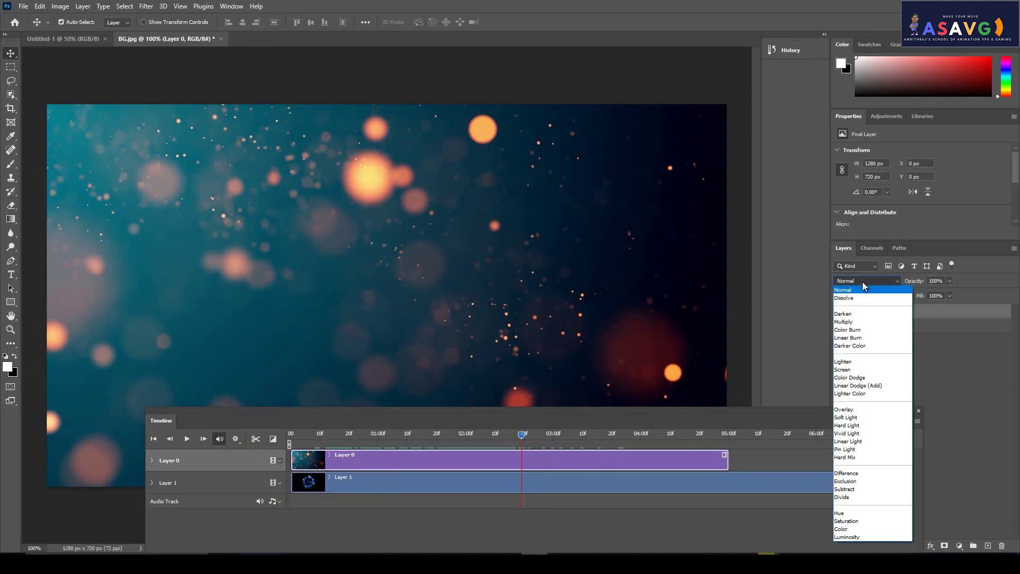
click(863, 283)
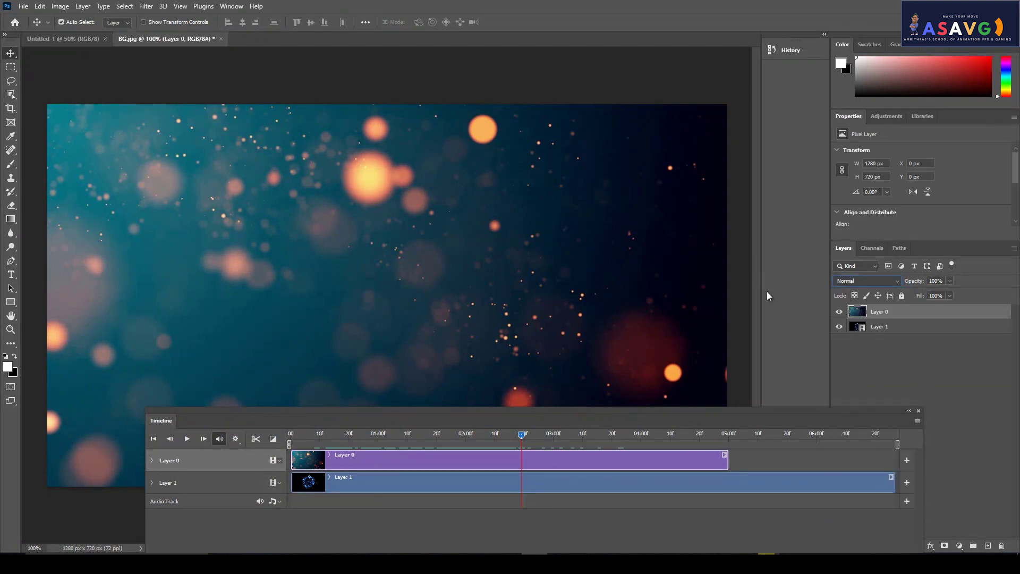
click(866, 280)
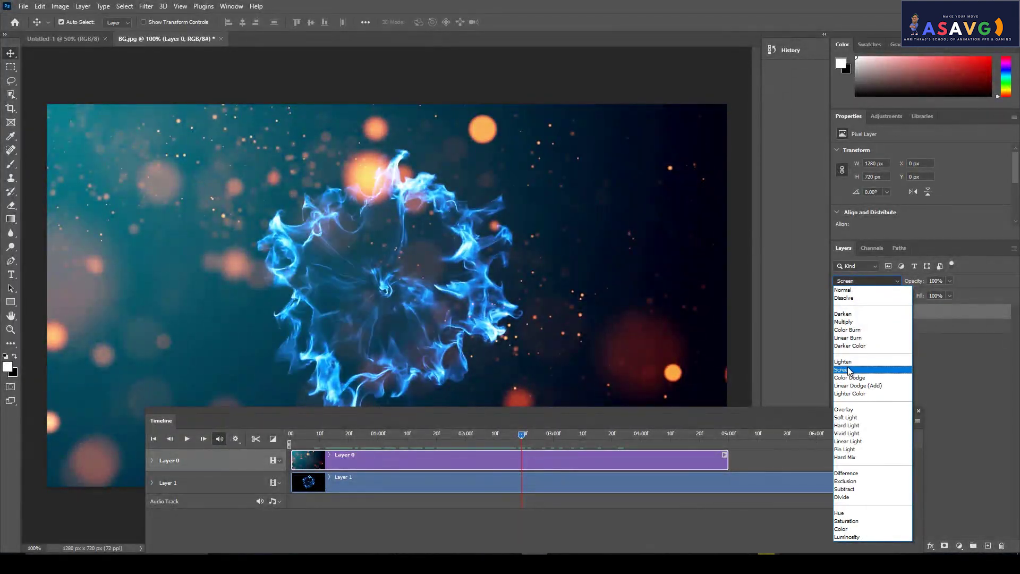
click(848, 370)
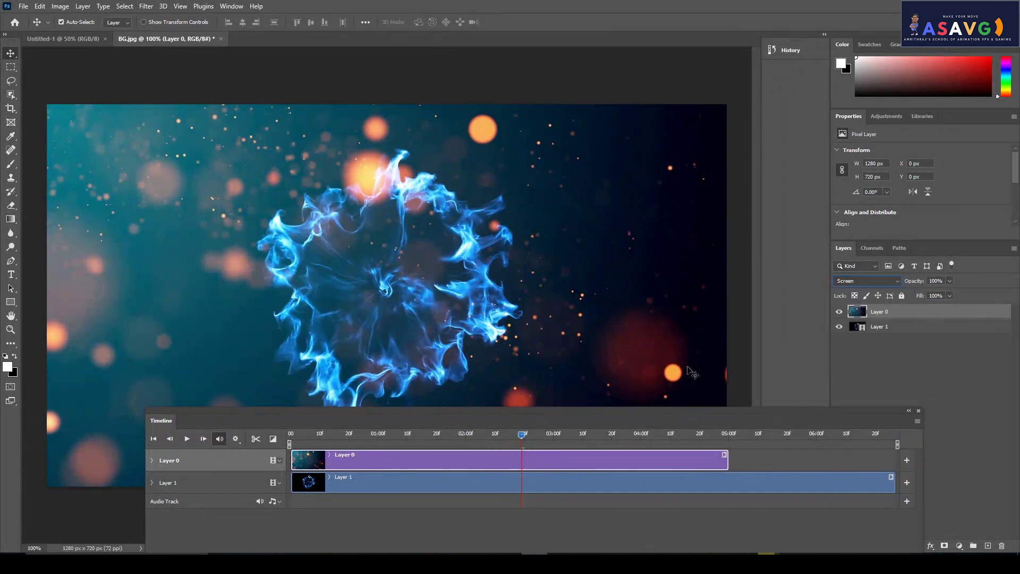
Step: Scrub to about three seconds and nudge the smoke layer 8 px down with the bokeh hidden
click(519, 434)
drag(519, 436, 342, 432)
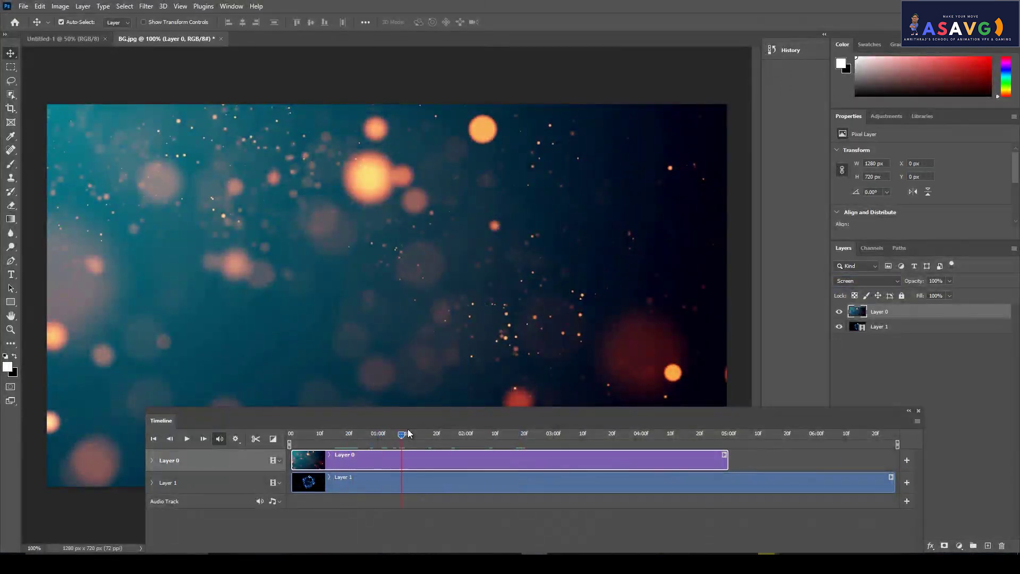
mouse_move(408, 433)
mouse_down()
mouse_move(687, 420)
mouse_move(522, 433)
mouse_move(542, 433)
mouse_up()
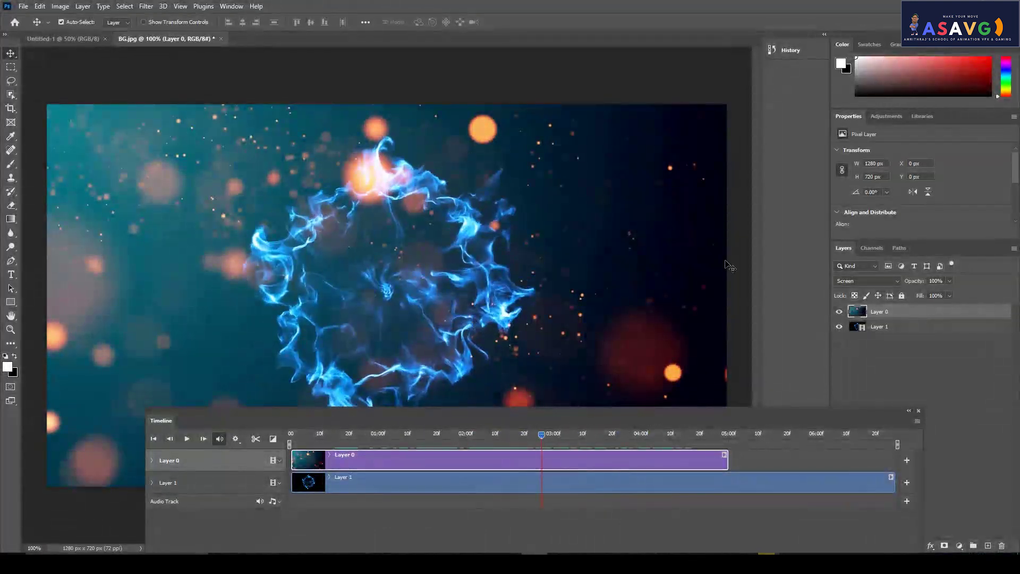
click(839, 312)
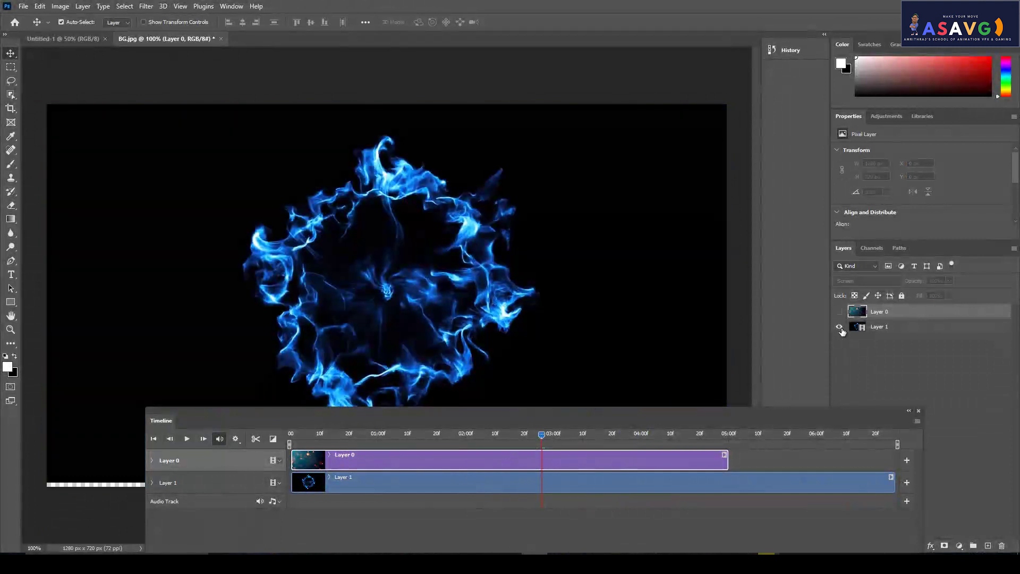
drag(540, 355, 540, 357)
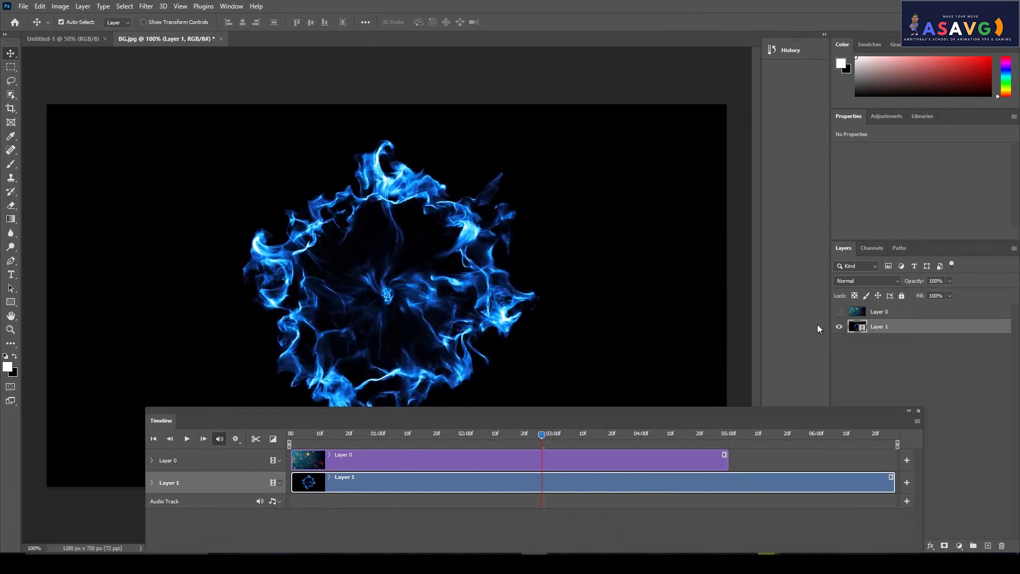
click(839, 313)
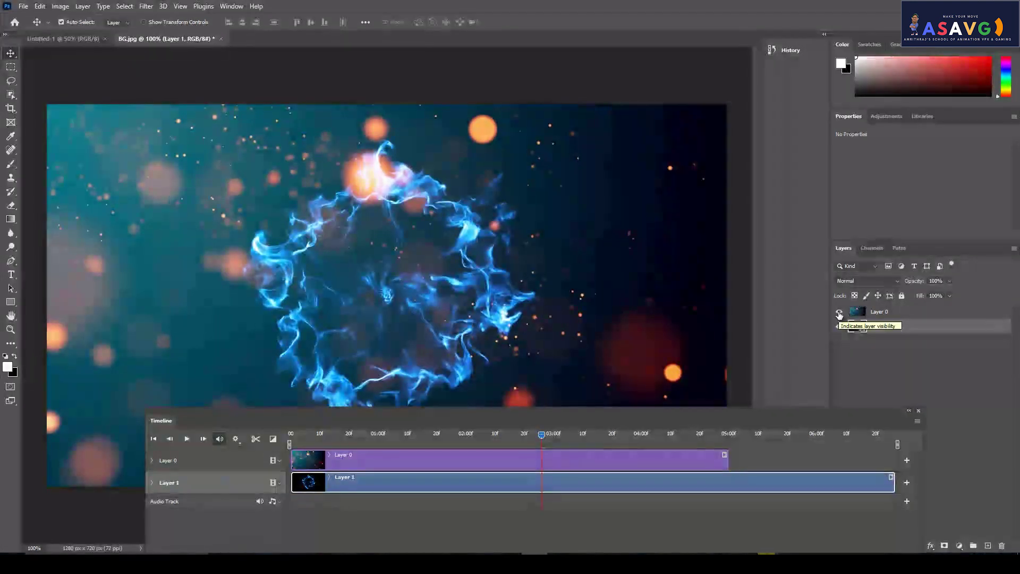
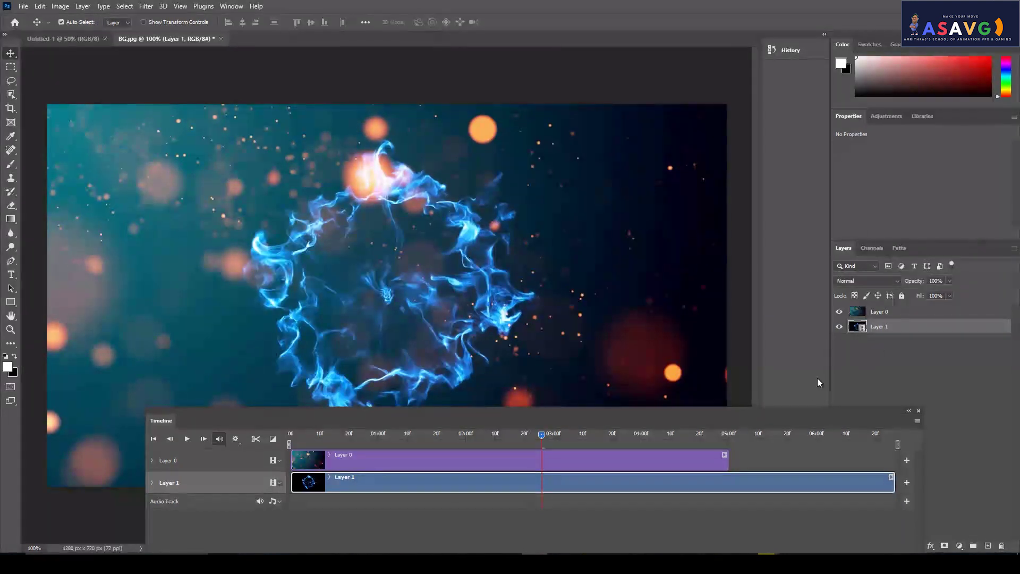
Step: Collapse the Timeline panel to an icon and dock it beside the Layers panel
drag(795, 412, 754, 394)
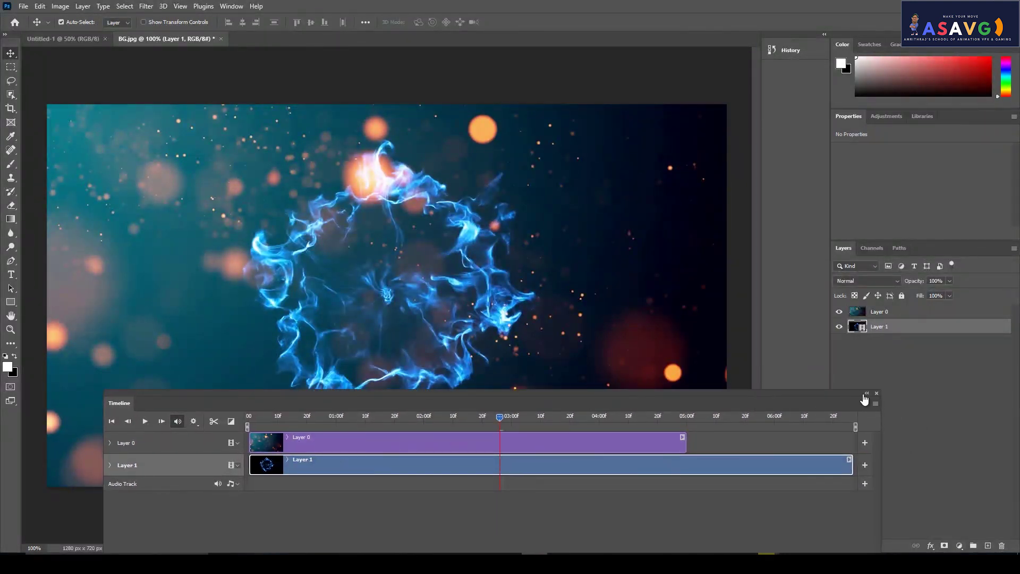
click(866, 394)
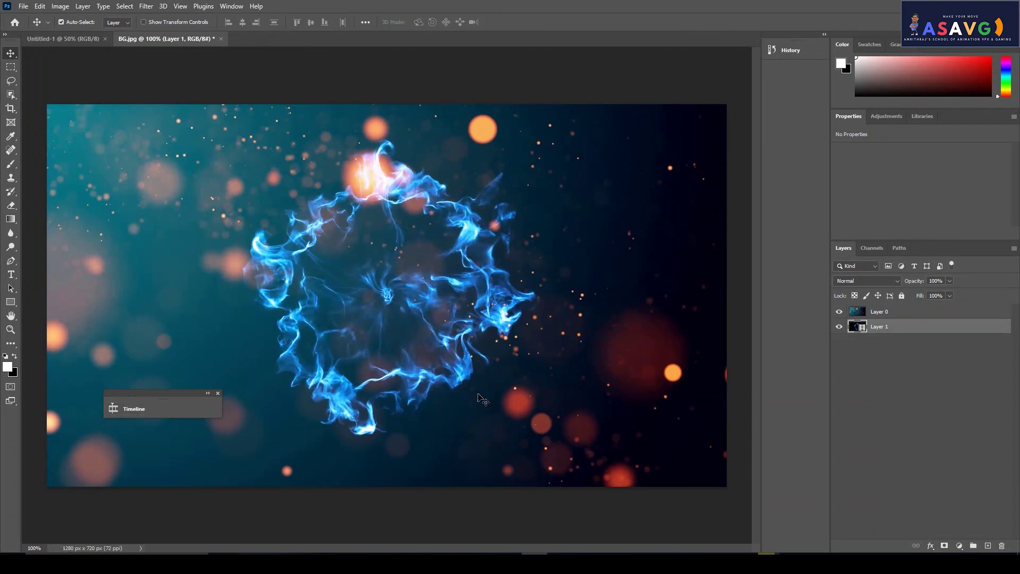
mouse_move(175, 397)
mouse_down()
mouse_move(701, 304)
mouse_move(709, 199)
mouse_up()
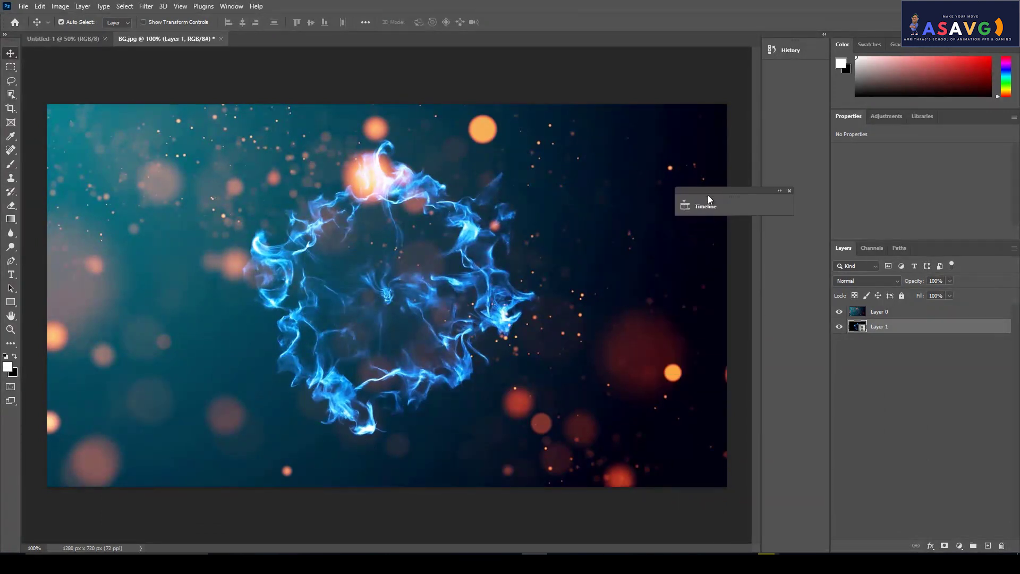
Step: Add a new layer with black (000000) placeholder text left of the flame ring
click(989, 546)
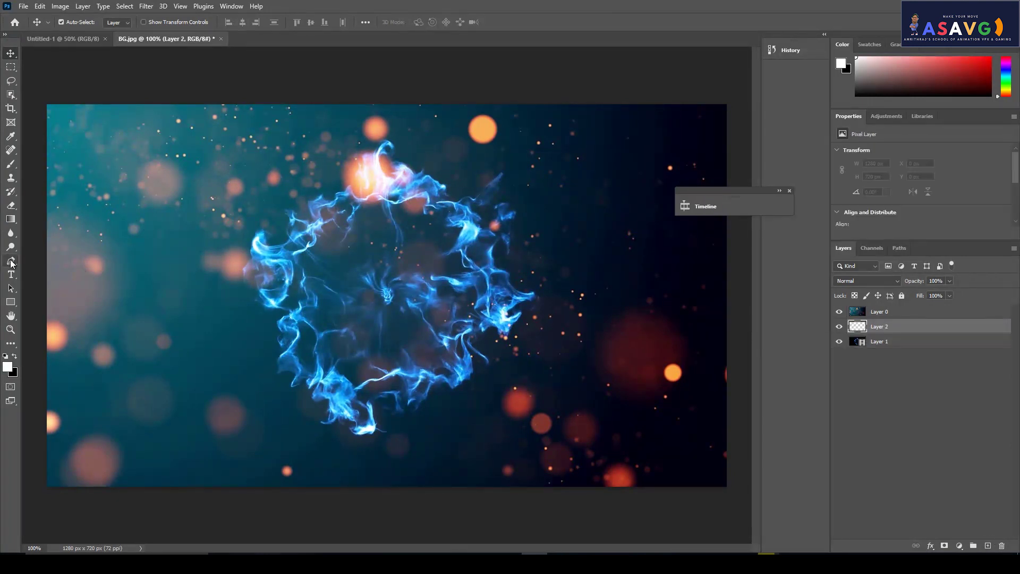
click(11, 274)
click(275, 284)
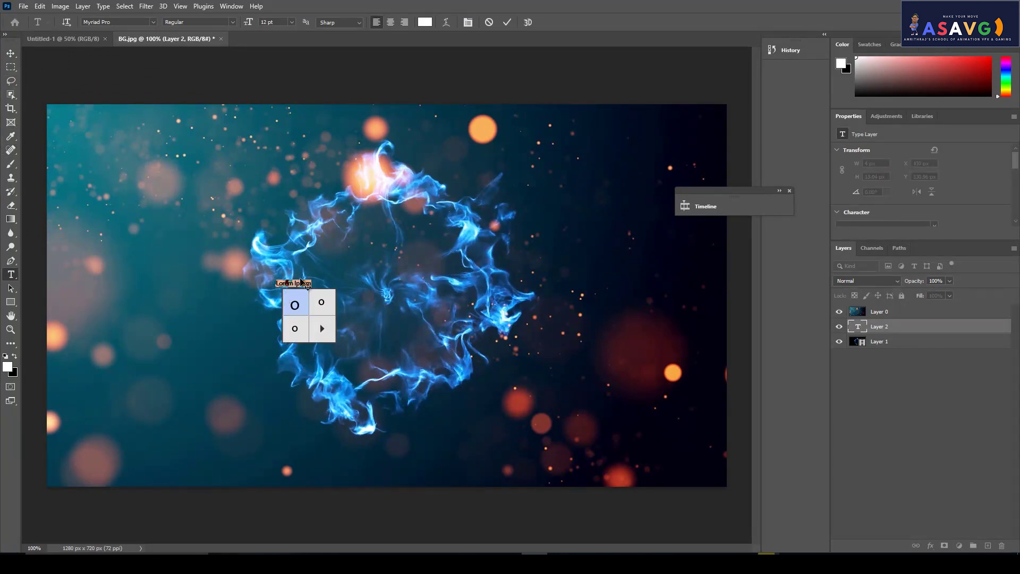
drag(308, 285, 271, 282)
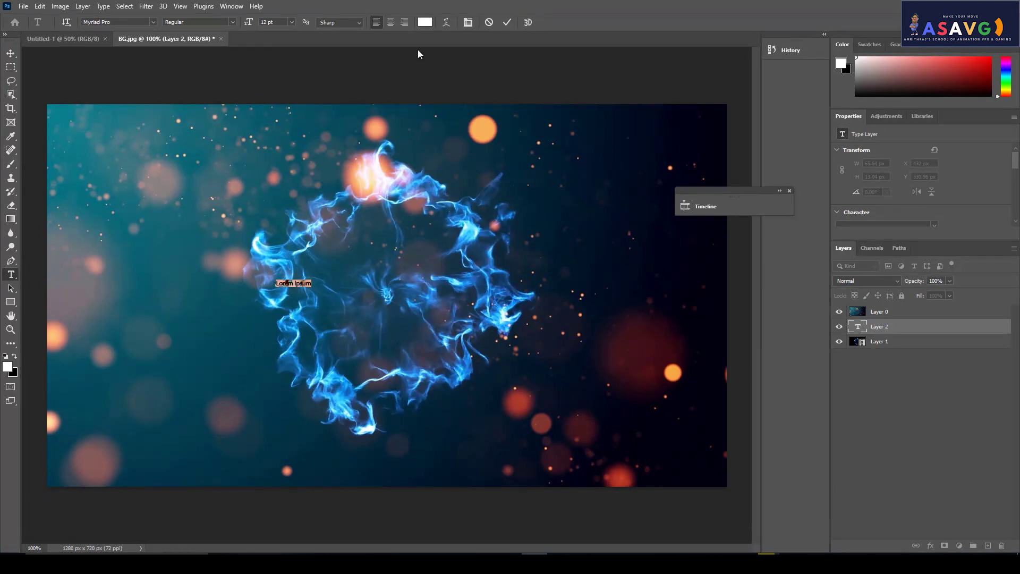
click(424, 22)
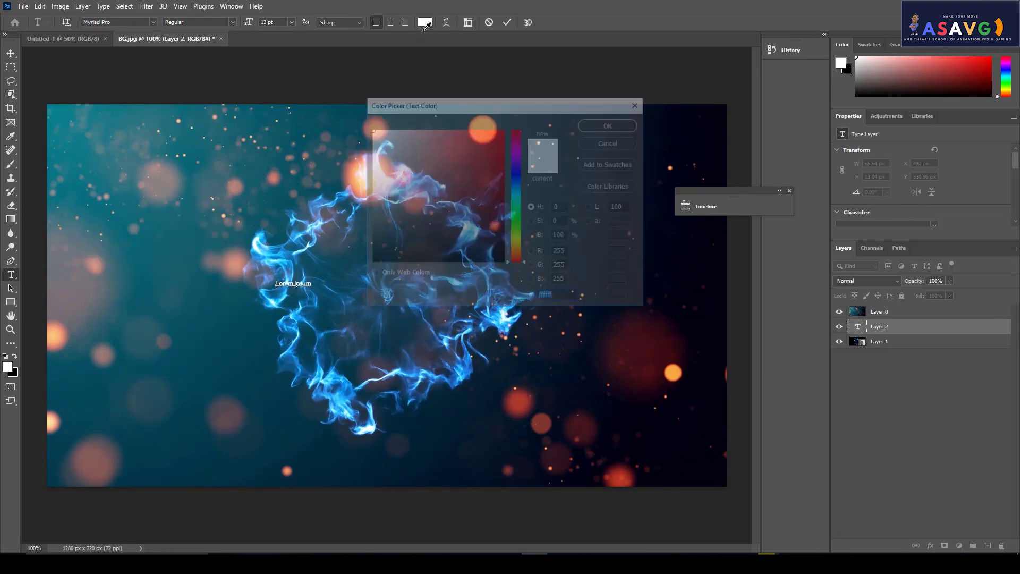
text(000000)
click(611, 124)
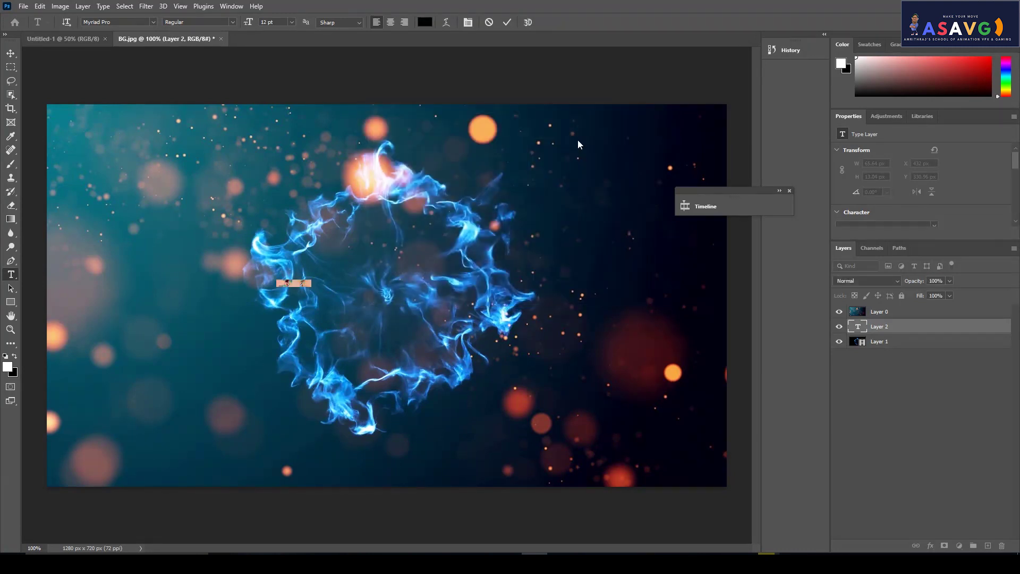
drag(313, 284, 271, 283)
Step: Commit the text as layer A and stack it above Layer 0
key(ctrl+Return)
key(v)
drag(289, 289, 301, 280)
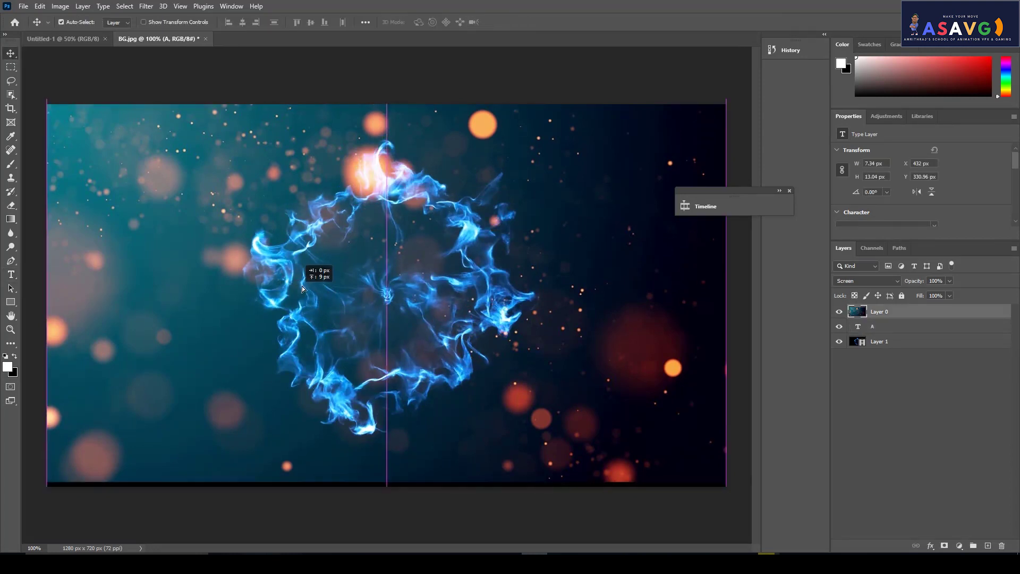
key(ctrl+z)
drag(872, 328, 885, 311)
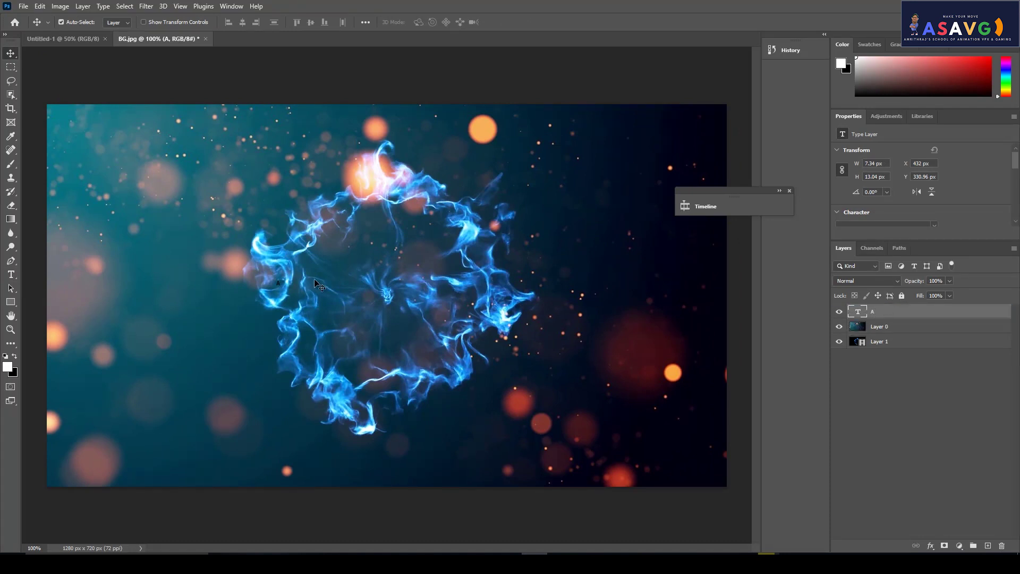
Step: Scale the letter A up to about 282×401 px and move it into the flame ring
key(ctrl+t)
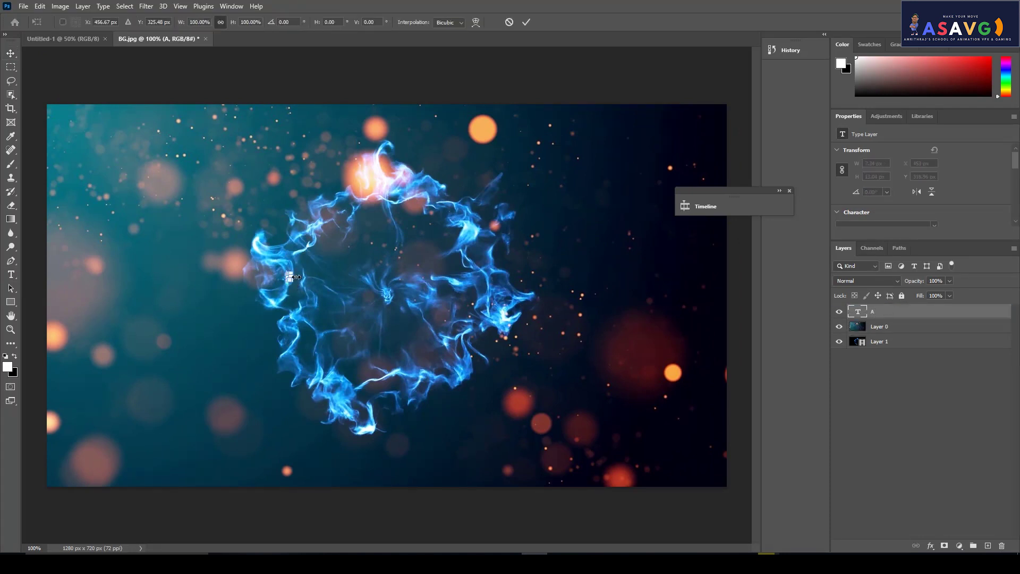
drag(296, 287, 437, 487)
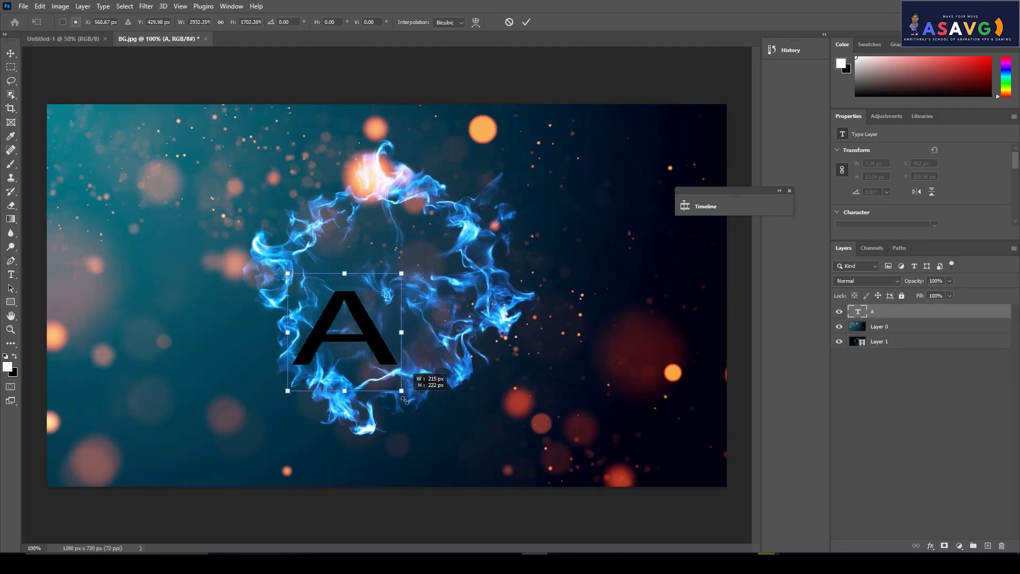
drag(393, 383, 411, 278)
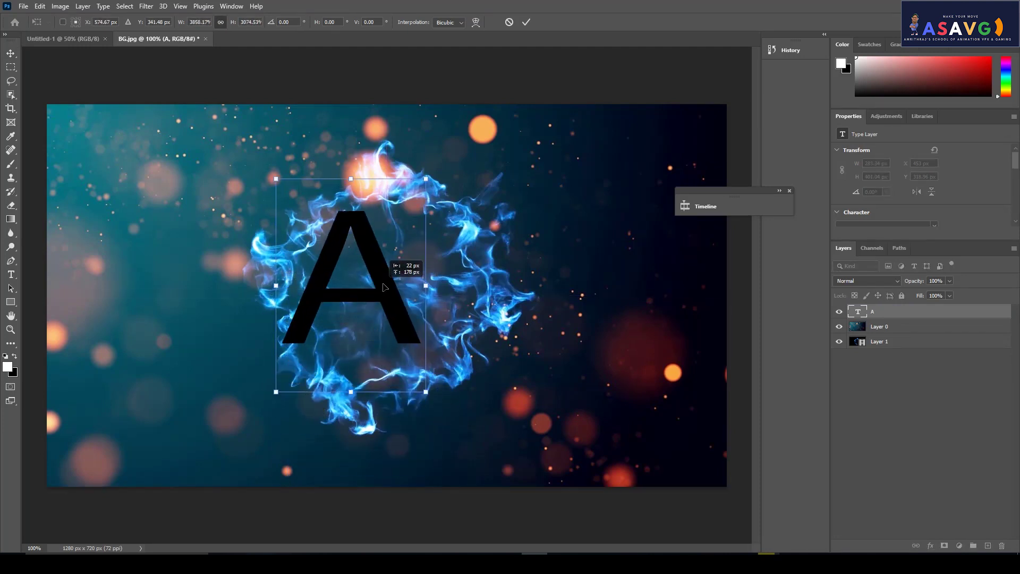
key(Return)
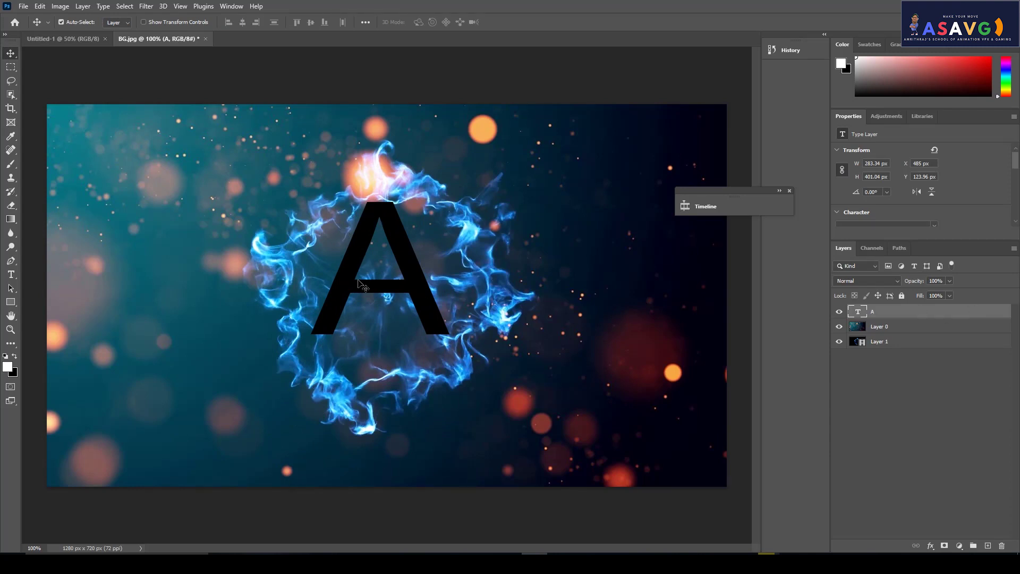
Step: Recolour the letter A white (ffffff)
click(10, 274)
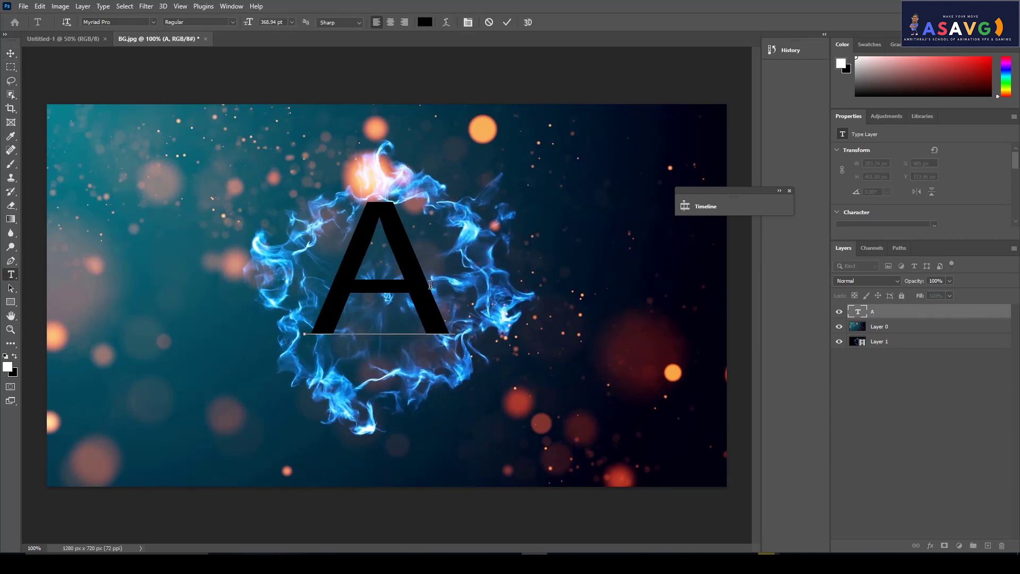
double_click(382, 278)
click(425, 22)
text(ffffff)
click(610, 124)
click(450, 275)
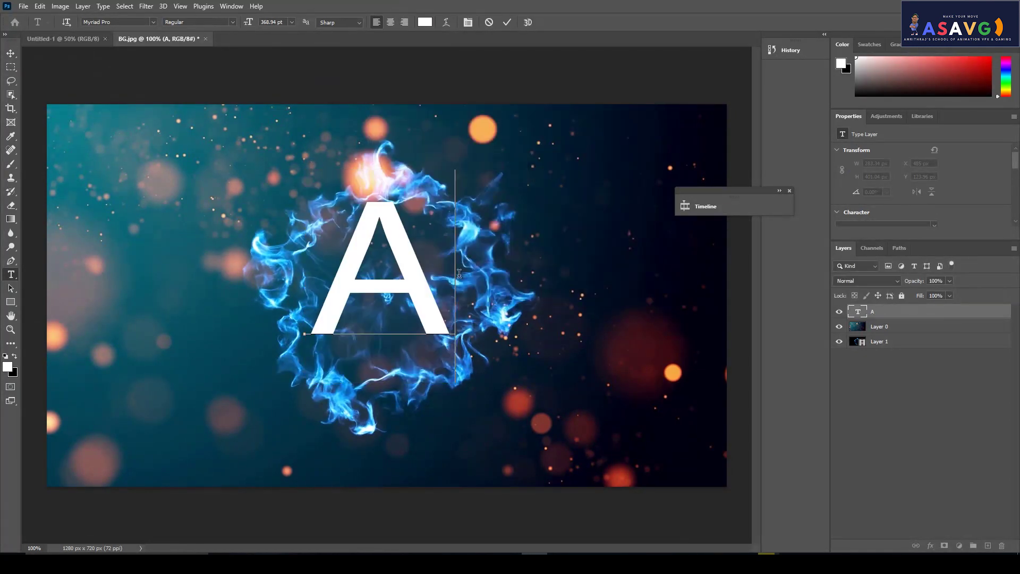
click(10, 53)
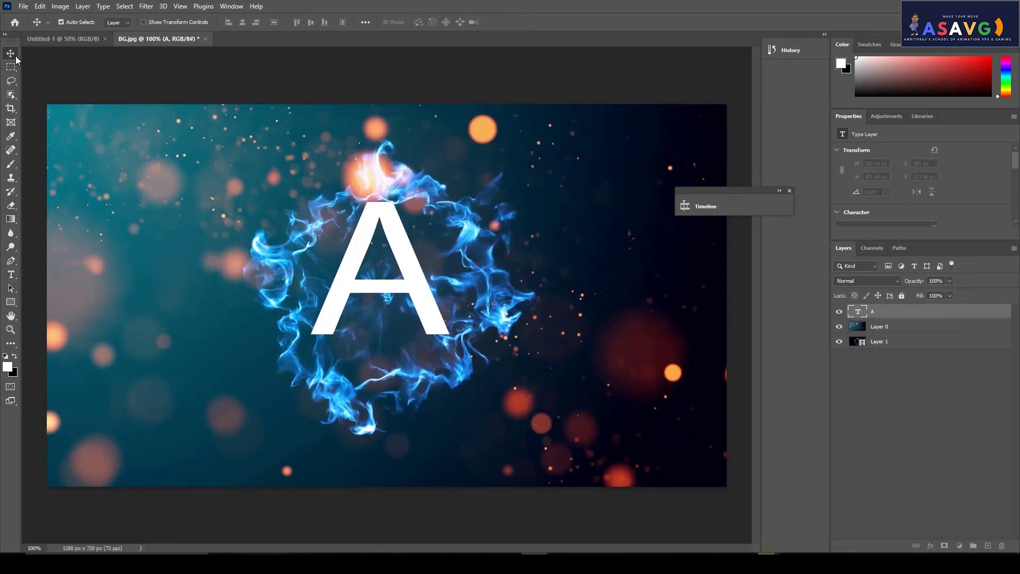
Step: Centre the A slightly, then expand the Timeline, make it taller and place it upper right
drag(397, 262, 413, 258)
click(685, 205)
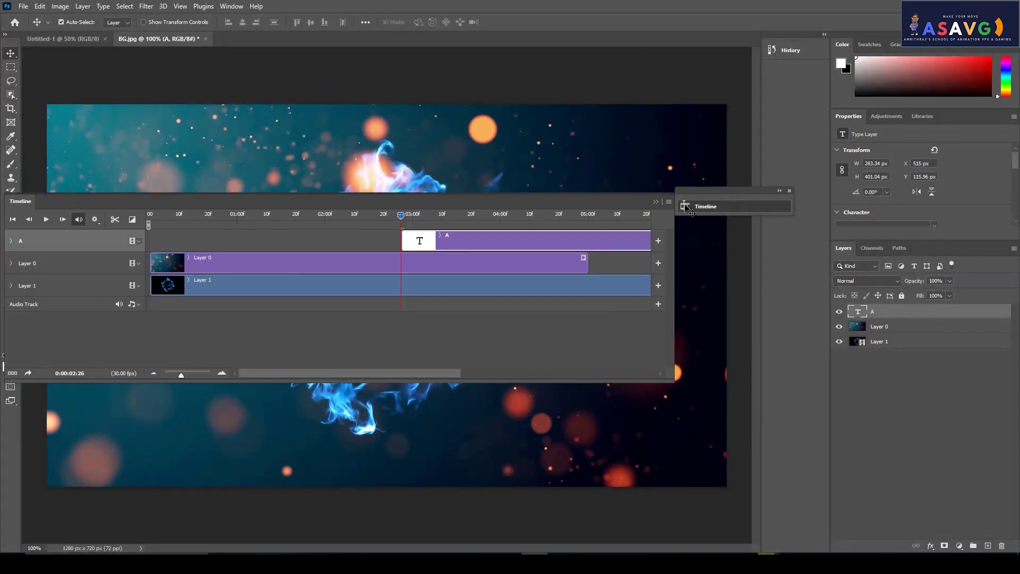
drag(672, 381, 672, 427)
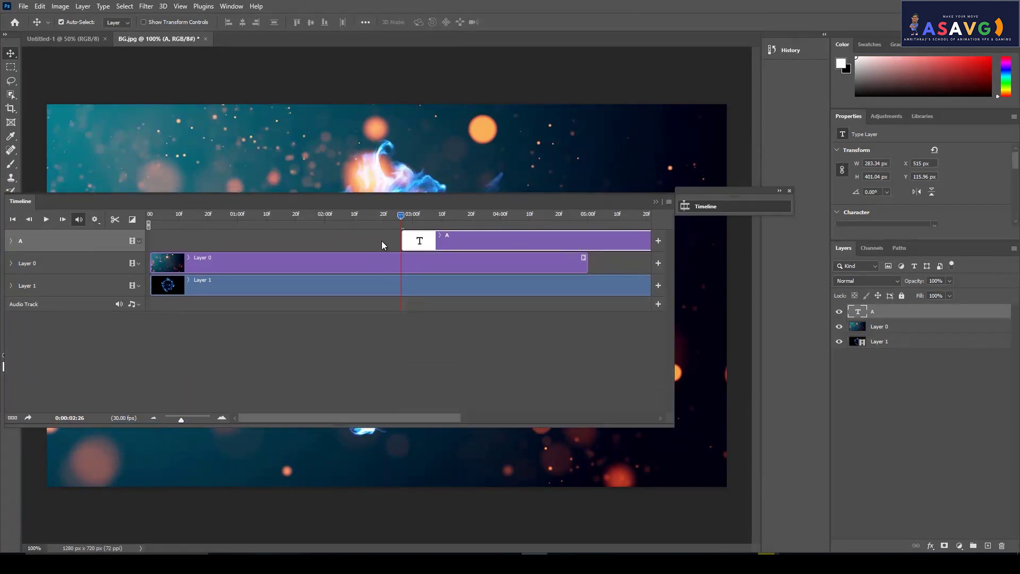
drag(399, 246, 207, 241)
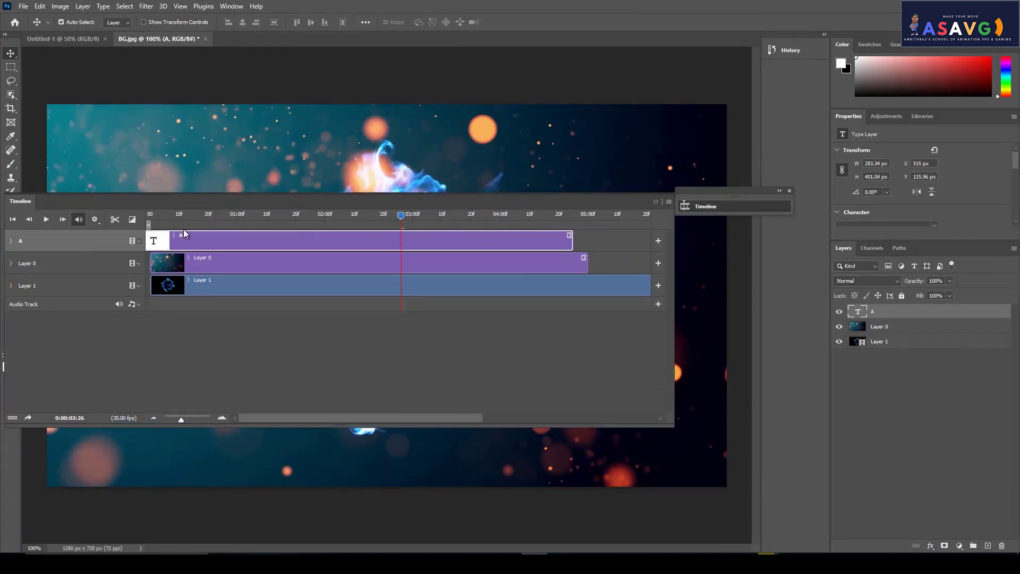
mouse_move(237, 200)
mouse_down()
mouse_move(555, 302)
mouse_move(552, 372)
mouse_up()
mouse_move(388, 285)
mouse_down()
mouse_move(106, 265)
mouse_move(210, 265)
mouse_up()
key(ctrl+z)
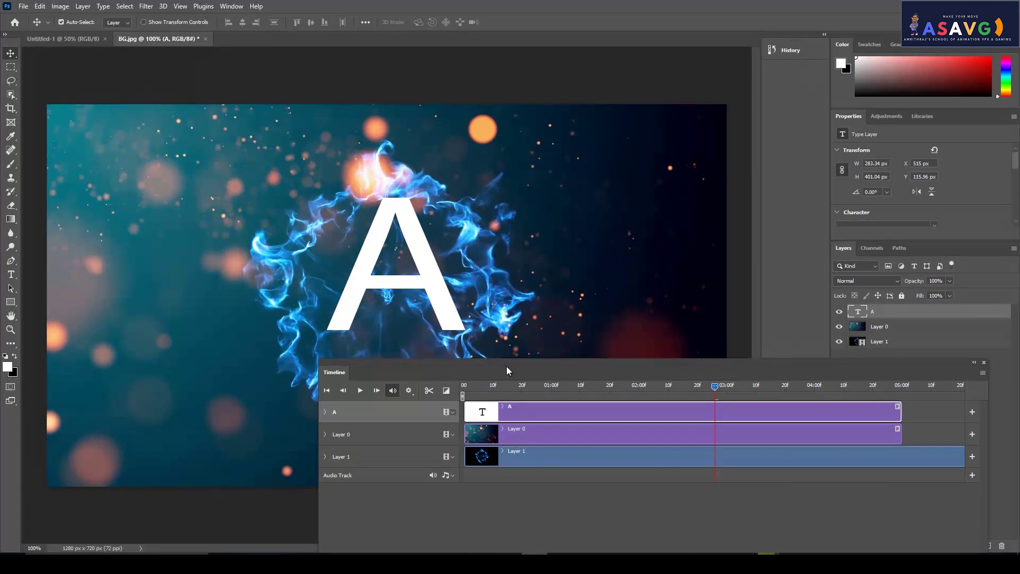
drag(506, 367, 700, 196)
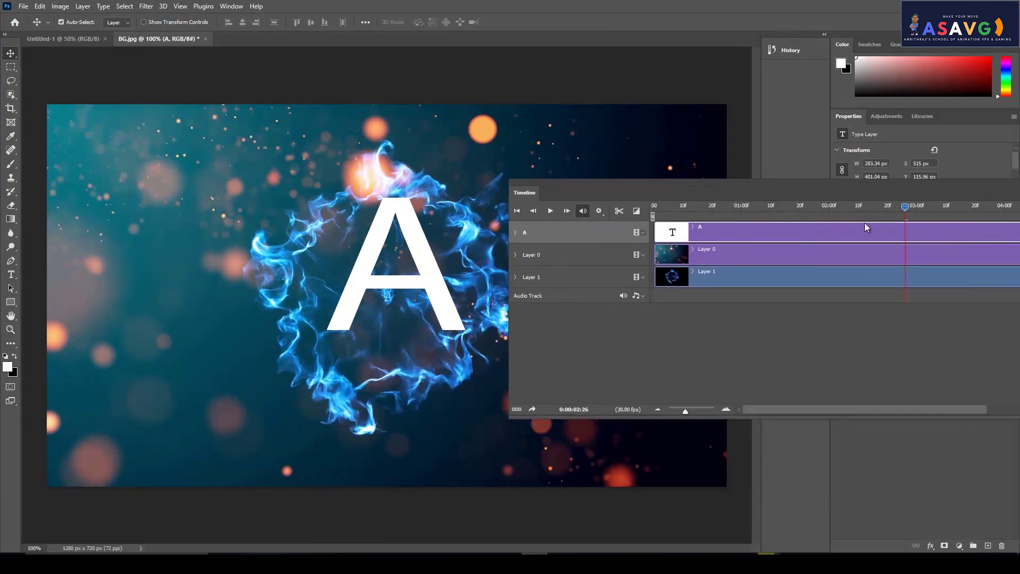
Step: Start the A layer's clip at the 02:00 mark where the blue burst appears
drag(905, 205, 739, 233)
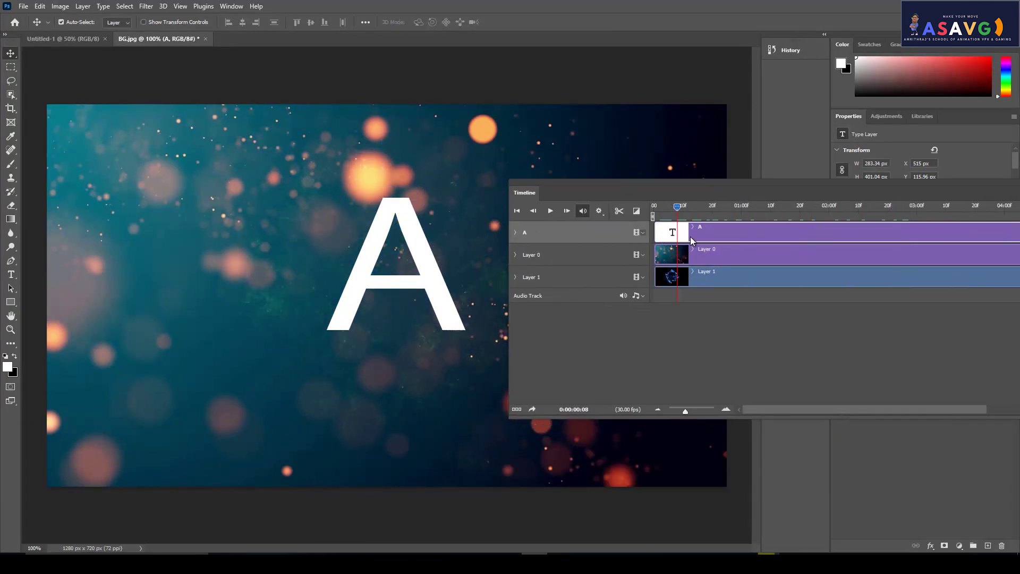
drag(801, 236, 830, 238)
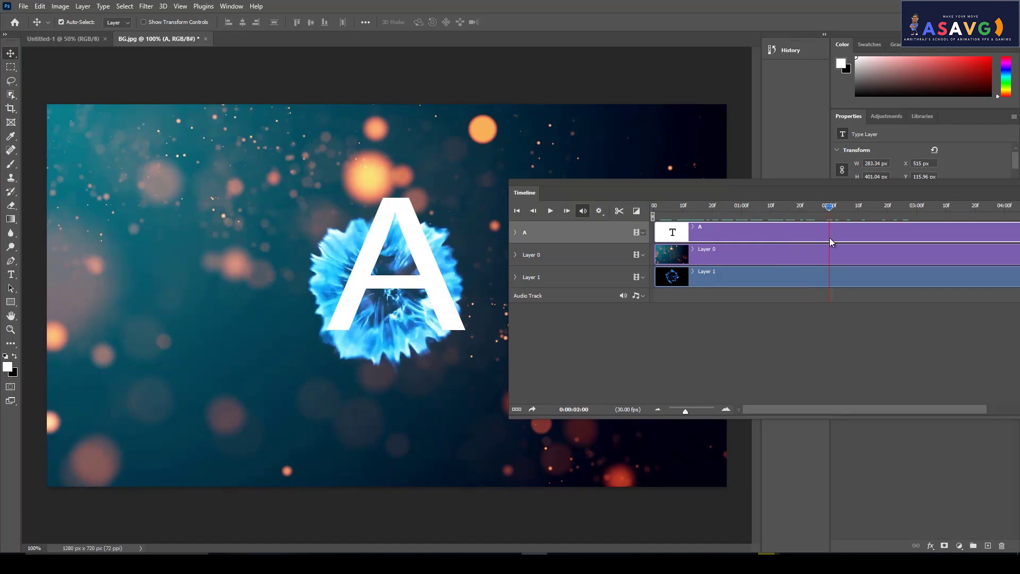
mouse_move(681, 233)
mouse_down()
mouse_move(850, 240)
mouse_move(807, 237)
mouse_move(823, 211)
mouse_up()
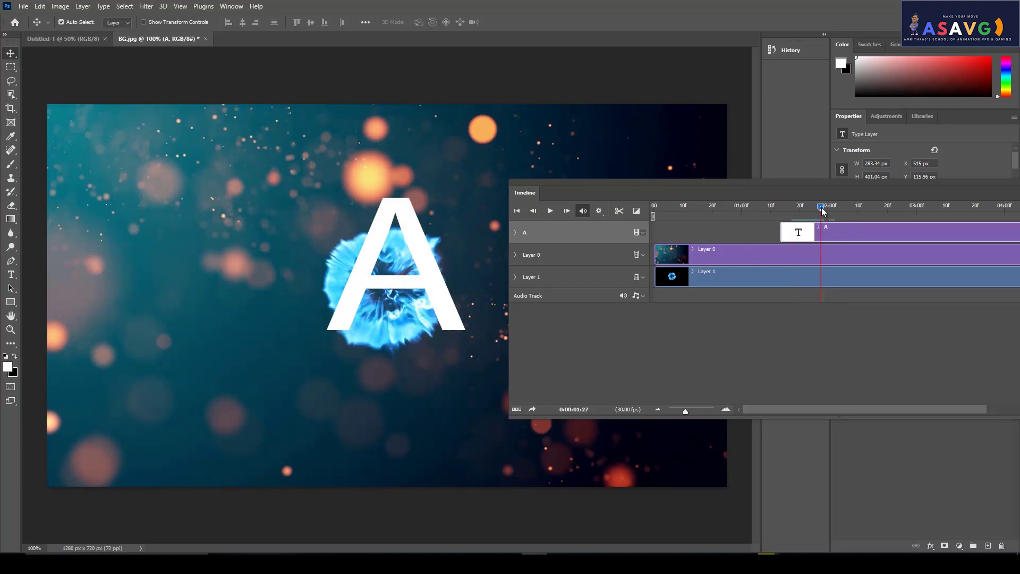
Step: Keyframe layer A's Transform at 02:13 and at 01:26 with the A at the canvas's left edge
click(515, 233)
click(549, 249)
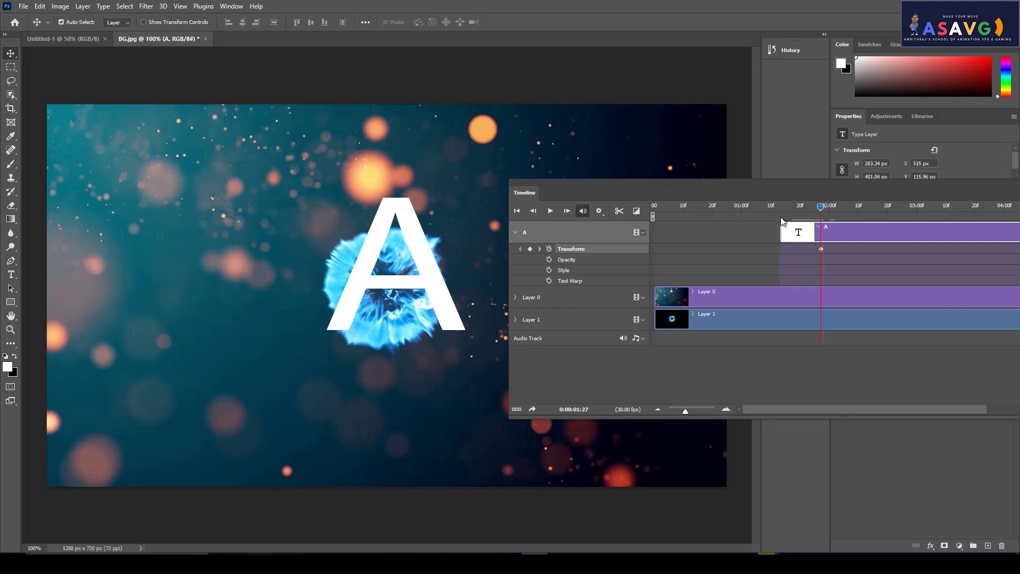
drag(823, 212, 868, 212)
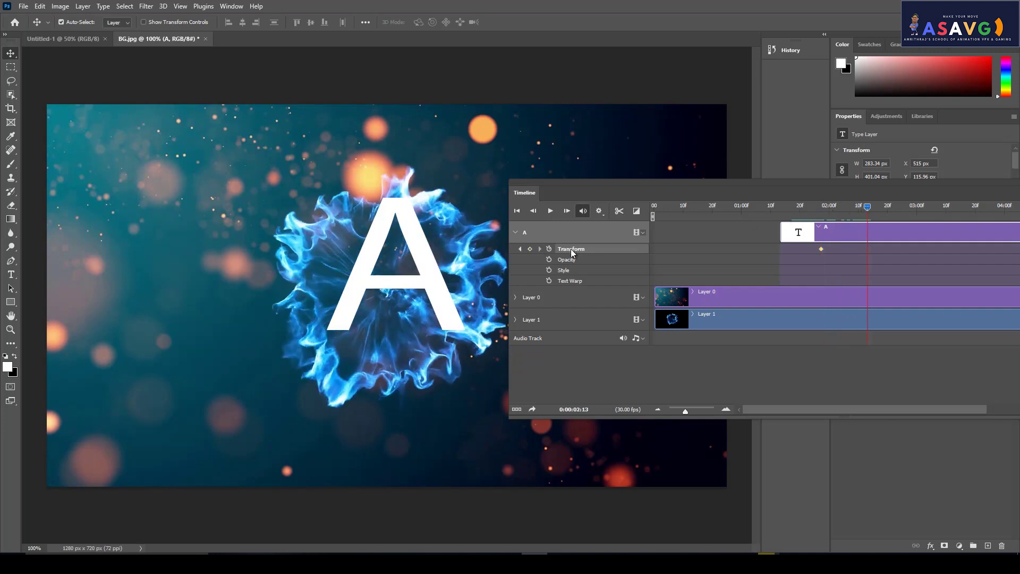
click(530, 249)
drag(863, 209, 822, 216)
drag(388, 283, 35, 284)
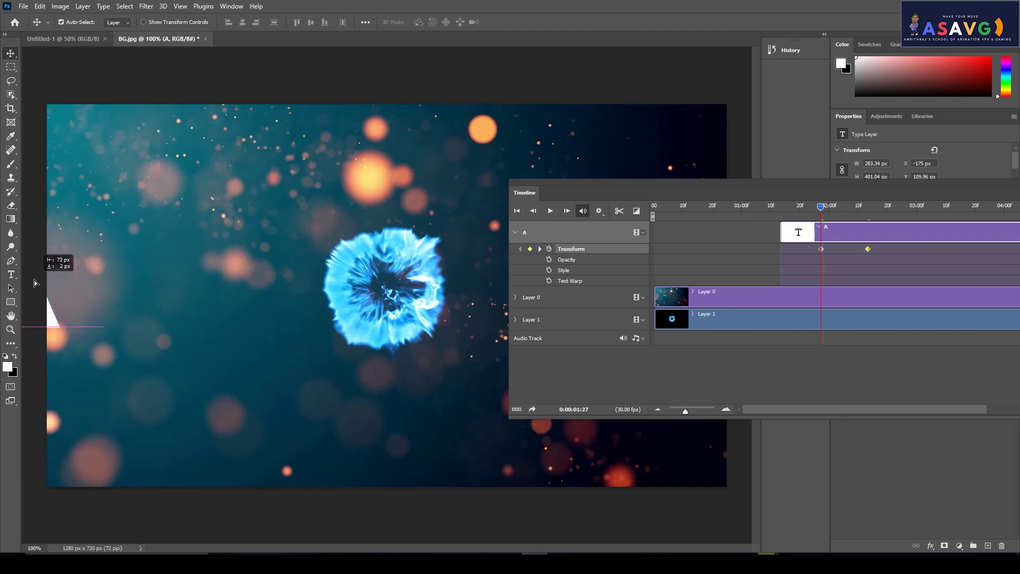
Step: Preview the slide-in animation, then collapse the Timeline and move it off the letter
key(space)
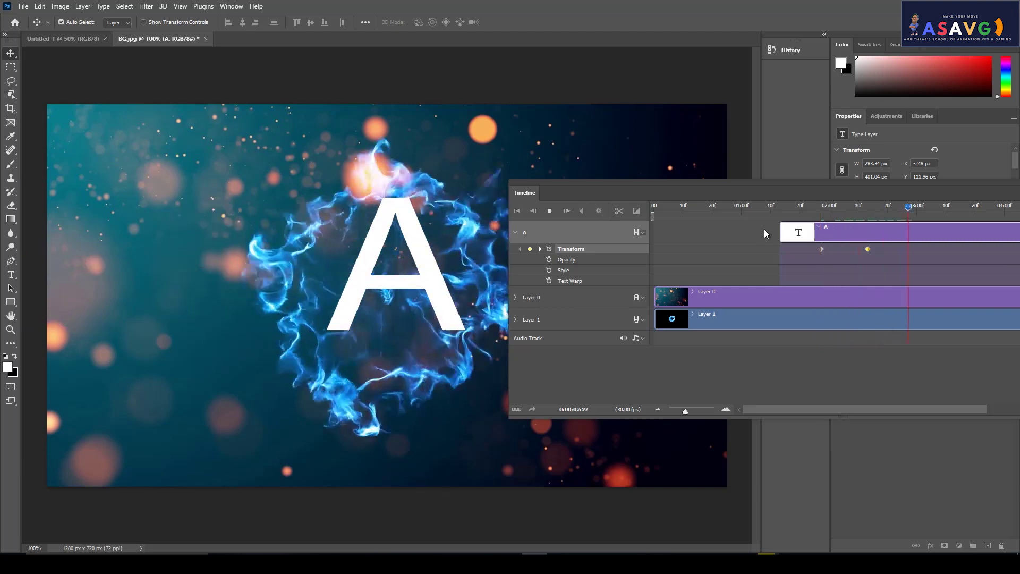
key(space)
drag(692, 196, 444, 196)
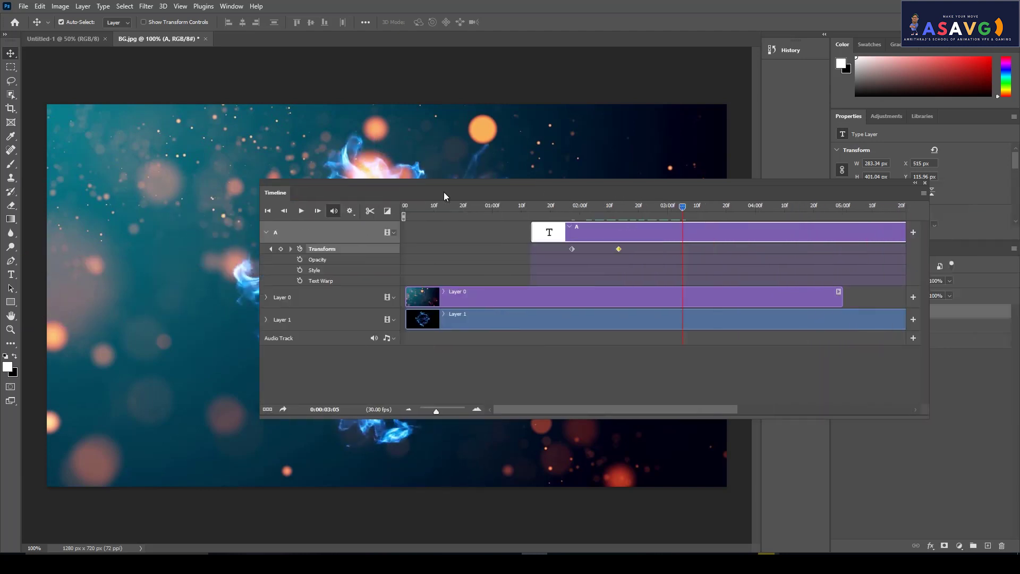
click(915, 182)
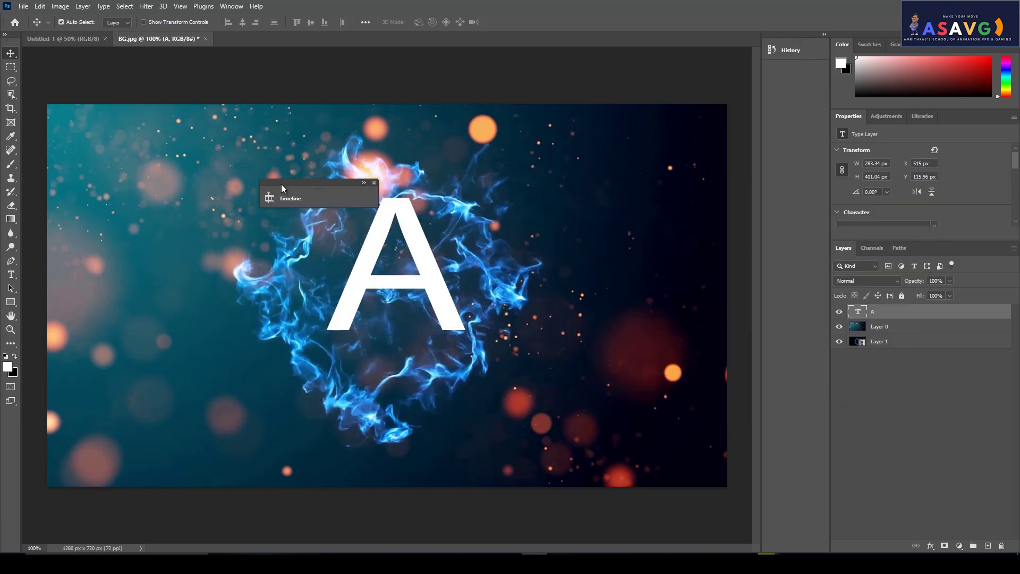
drag(282, 184, 491, 108)
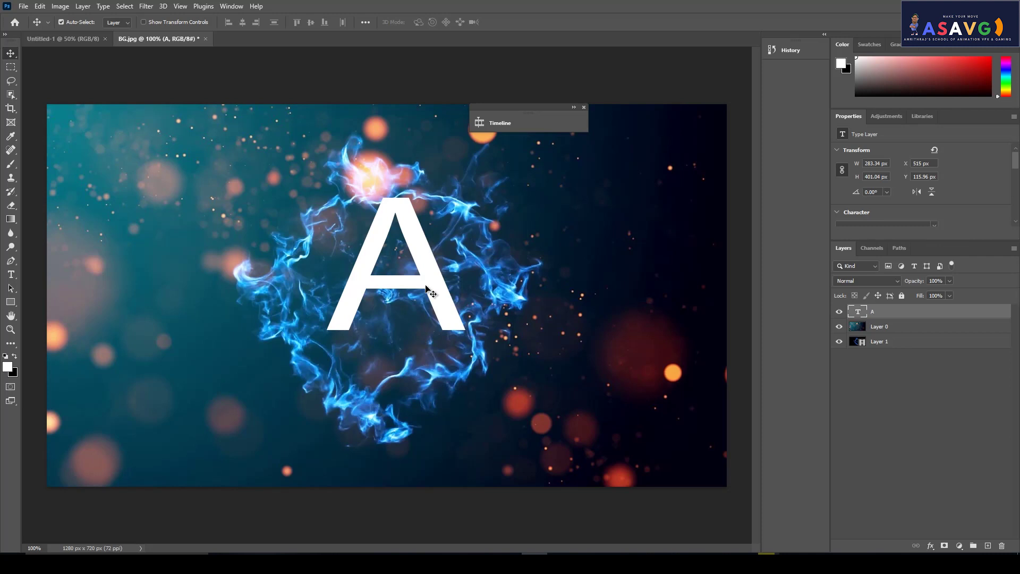
Step: Switch the Layers panel to Large Thumbnails
click(885, 327)
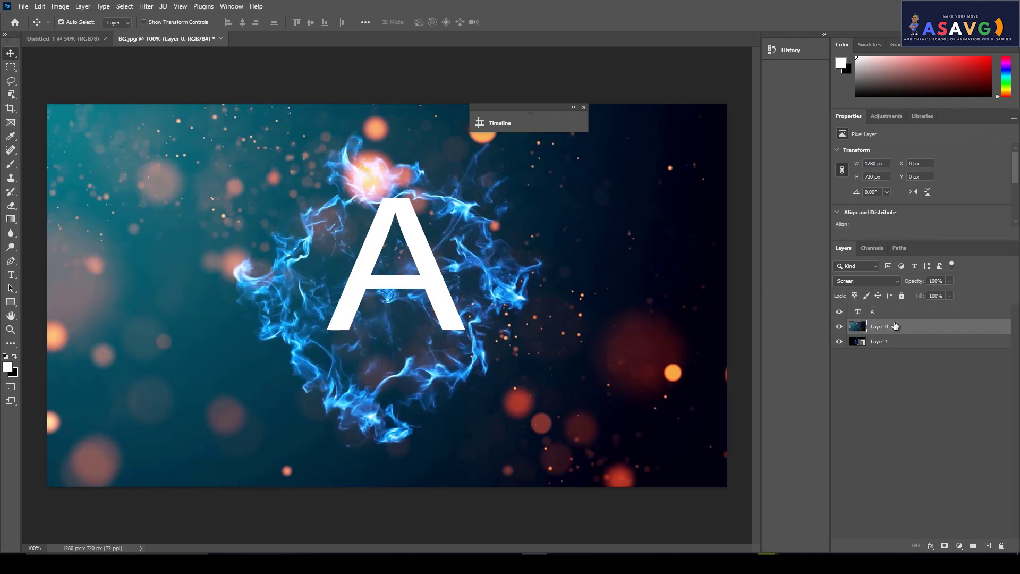
right_click(861, 327)
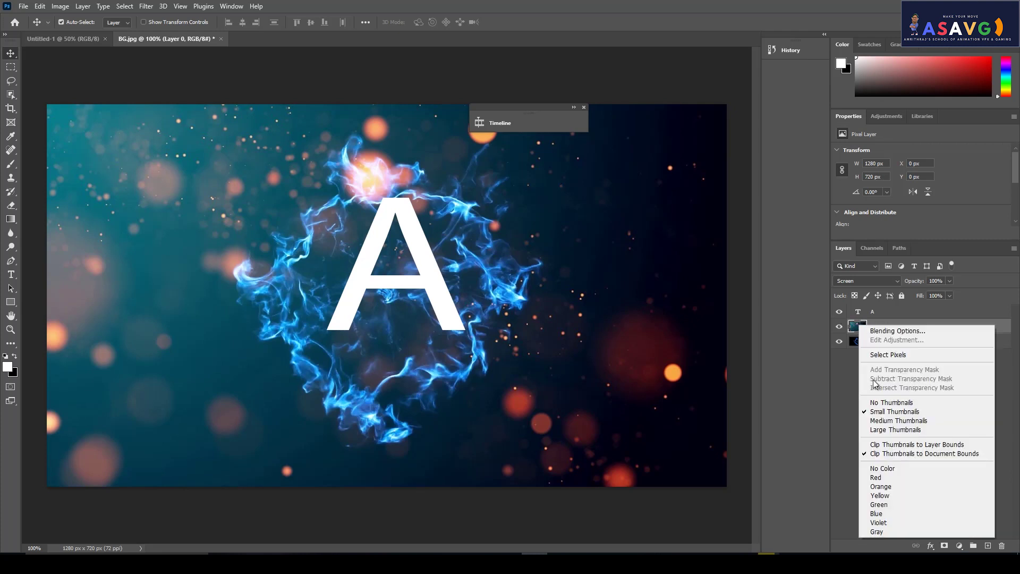
click(855, 329)
right_click(853, 329)
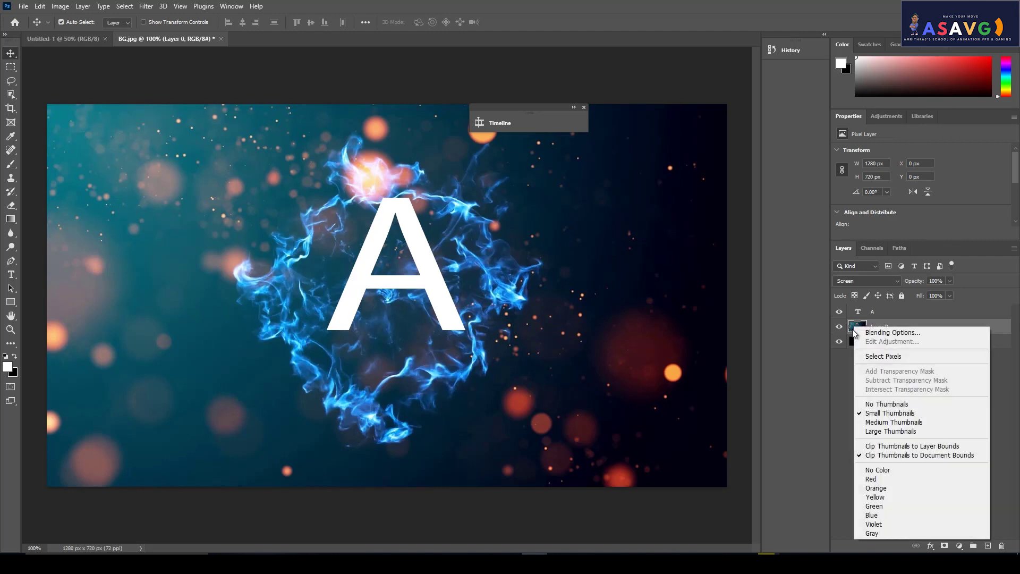
click(889, 432)
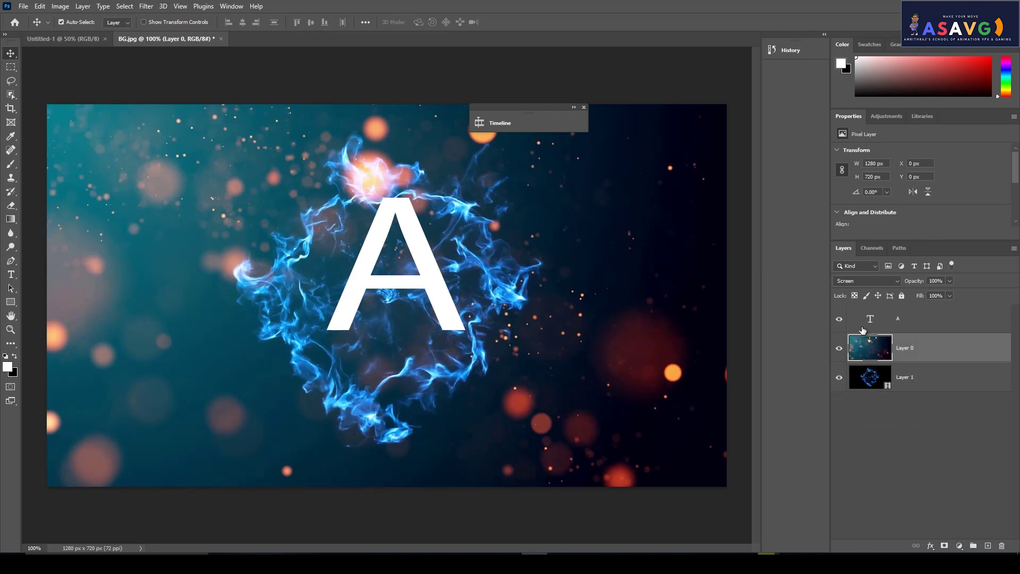
Step: Duplicate Layer 0 as Layer 0 copy
mouse_move(863, 348)
mouse_down()
mouse_move(987, 545)
mouse_move(877, 395)
mouse_up()
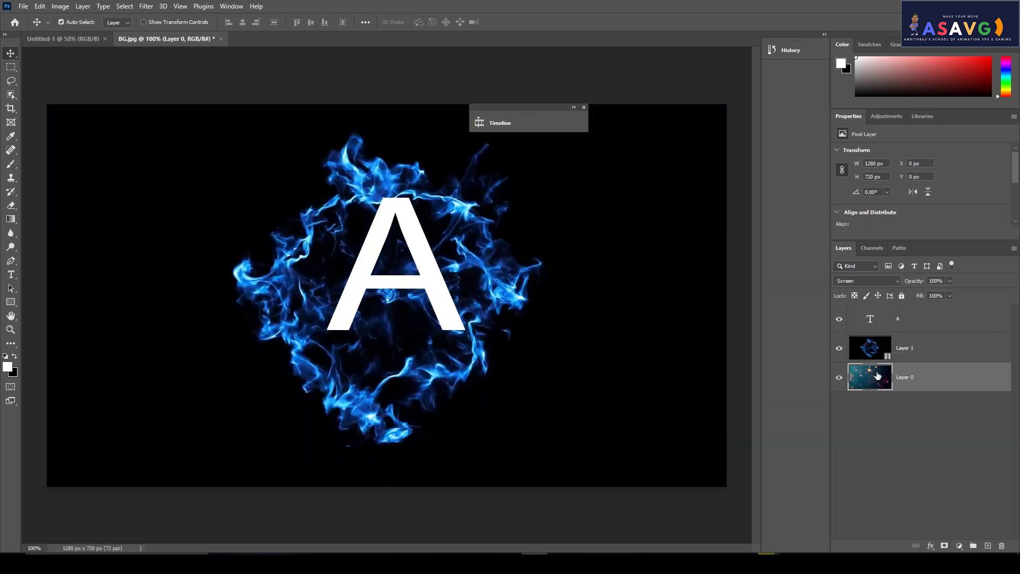
key(ctrl+z)
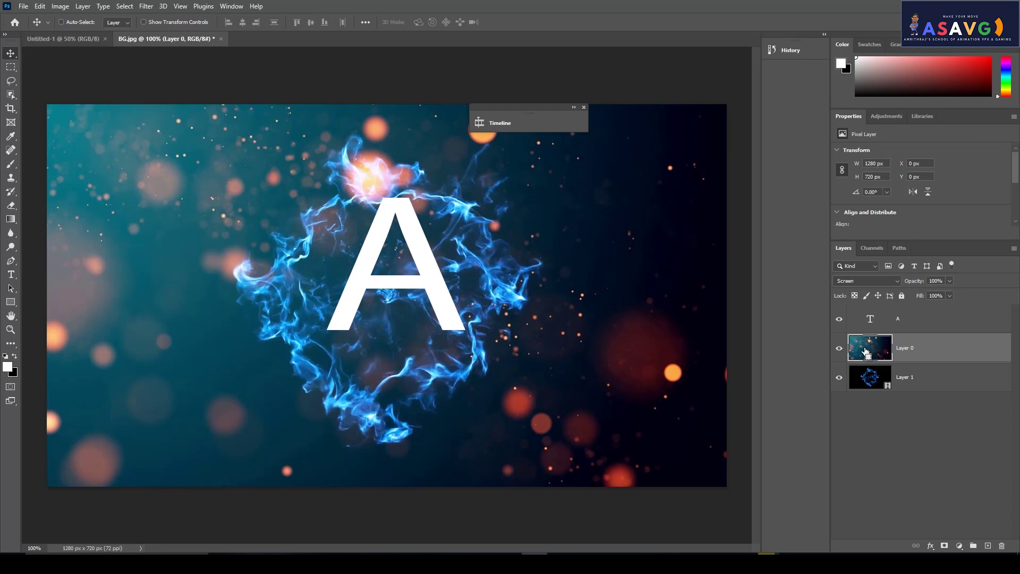
key(ctrl+j)
Step: Move Layer 0 copy above the A text layer
drag(863, 358, 866, 309)
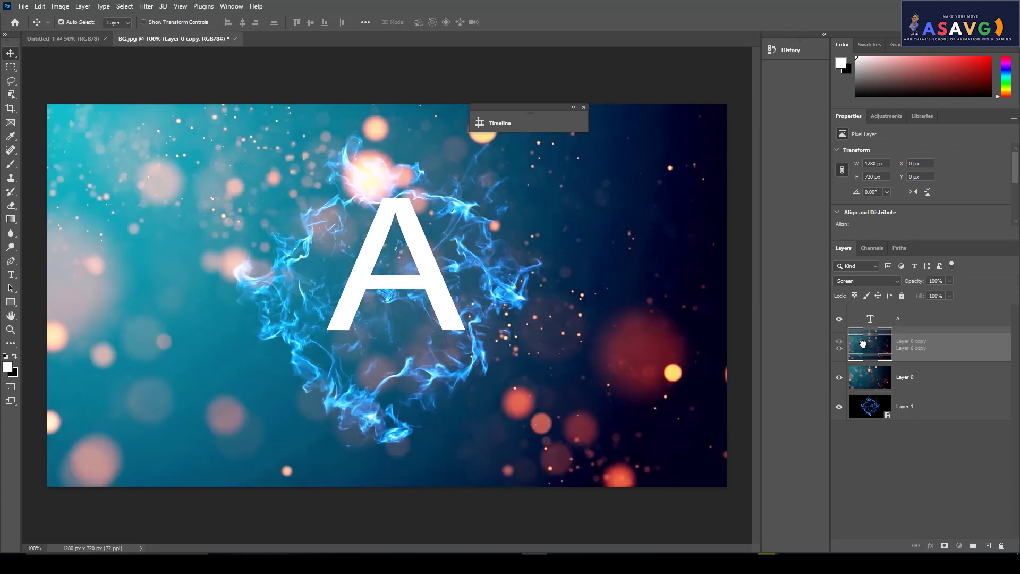
right_click(917, 321)
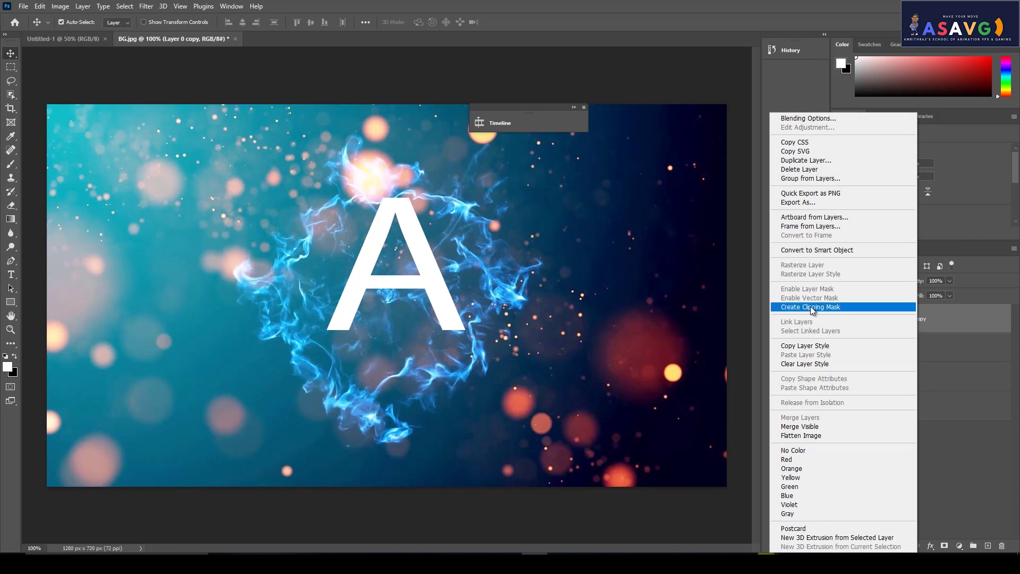
click(811, 307)
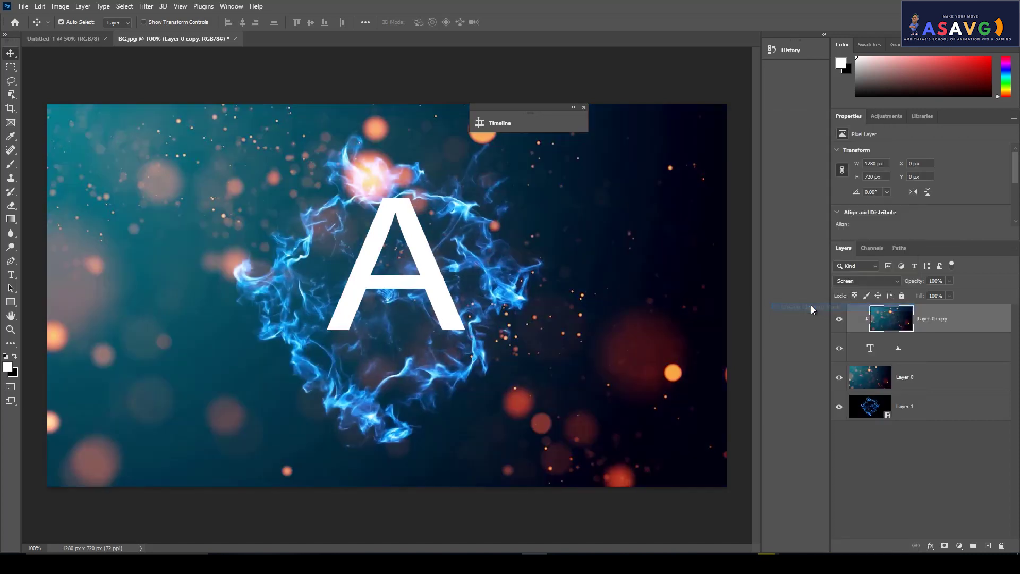
key(ctrl+z)
click(898, 356)
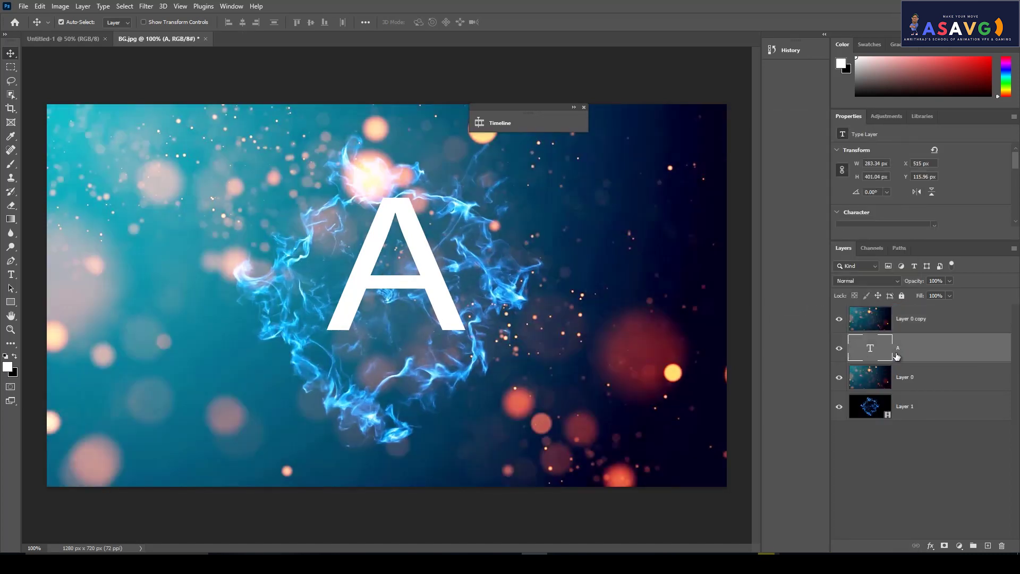
right_click(911, 347)
key(Escape)
click(932, 321)
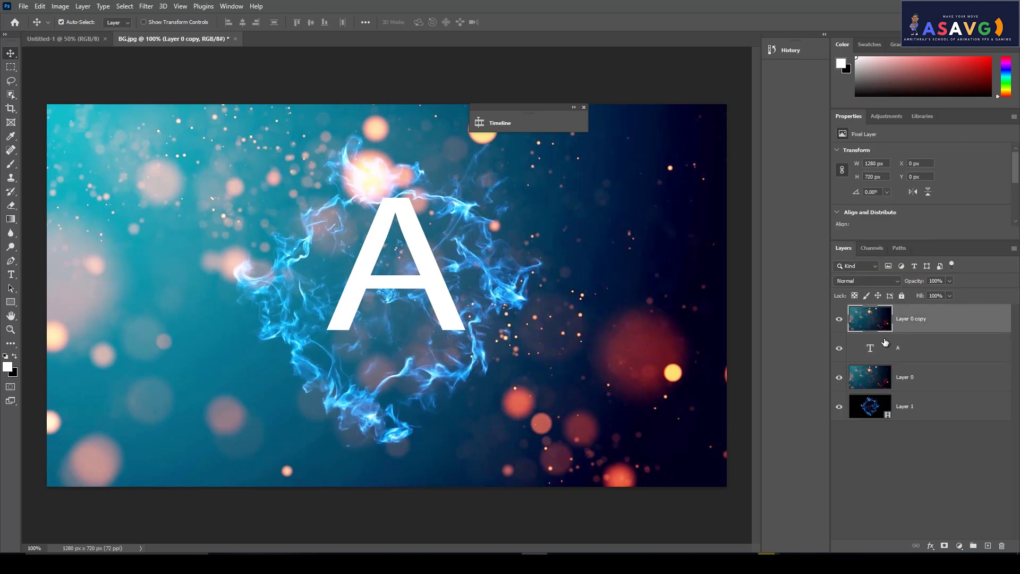
right_click(919, 321)
key(shift+alt+s)
Step: Set Layer 0 copy to Normal, clip it to the A, and offset it 10 px and 12 px
click(856, 282)
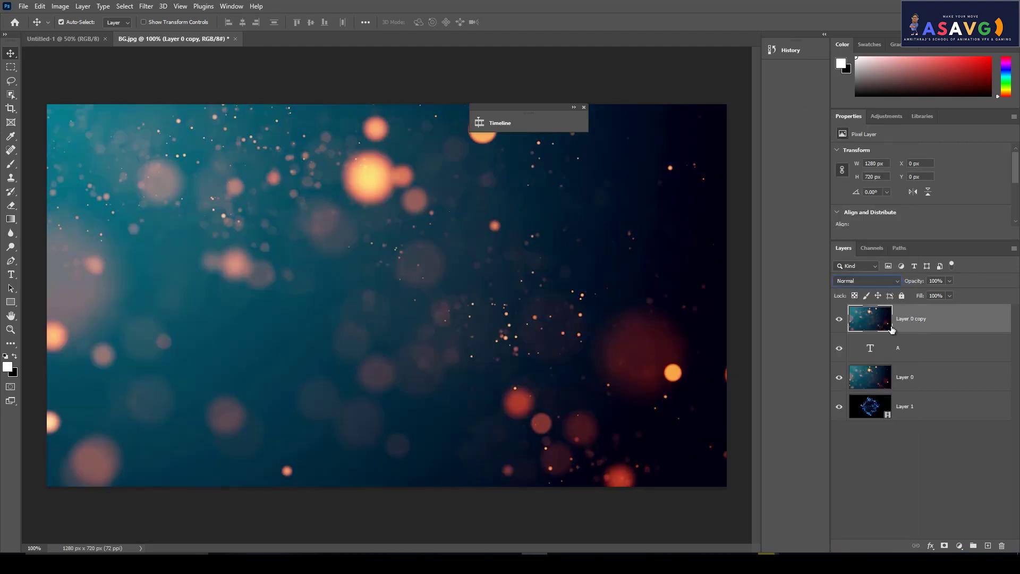
right_click(934, 322)
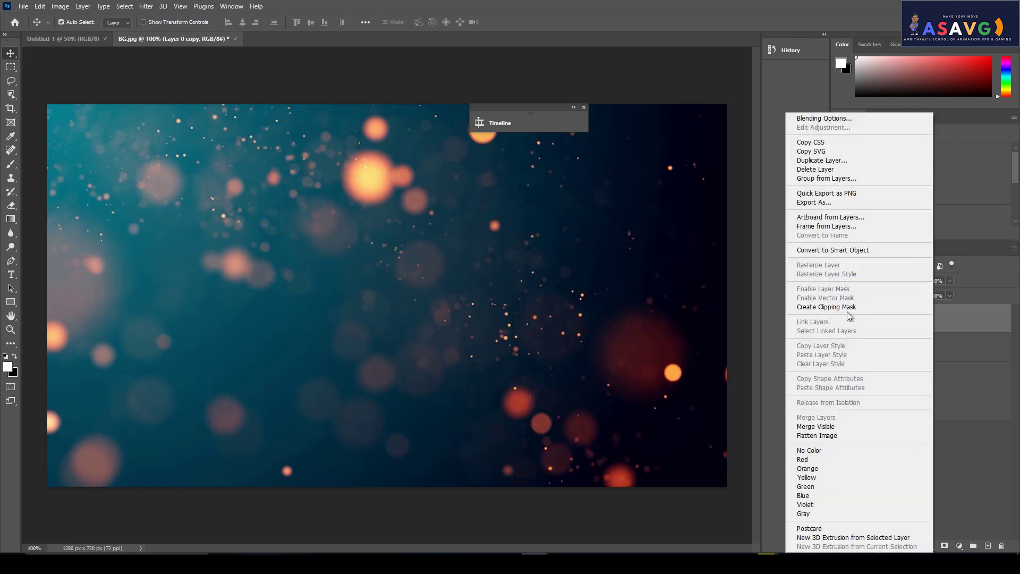
click(850, 307)
drag(412, 290, 417, 296)
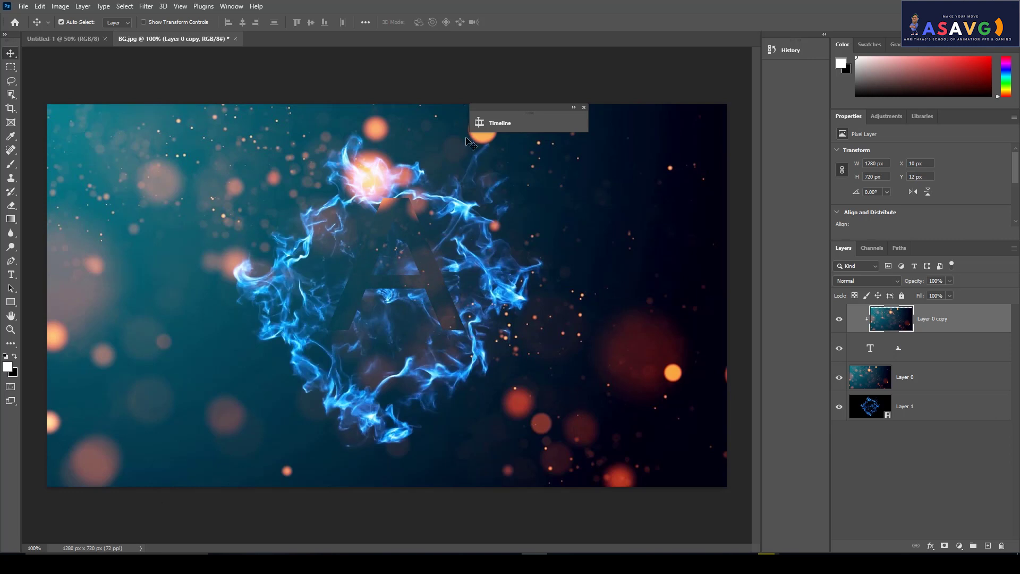
Step: Preview from the start and align Layer 0 copy's clip with the A text clip's start
click(482, 126)
drag(344, 116, 638, 328)
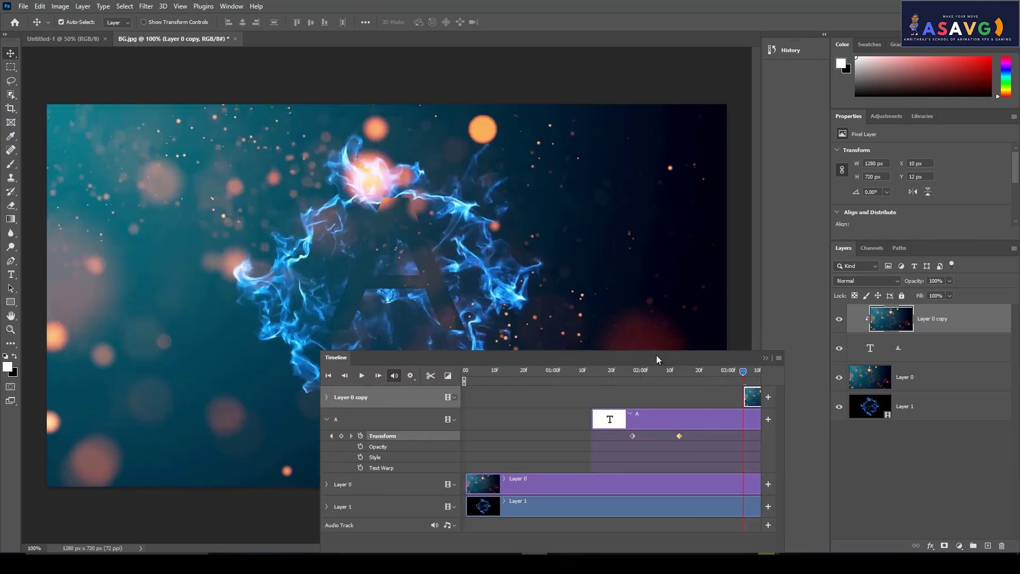
click(309, 348)
click(343, 348)
mouse_move(502, 328)
mouse_down()
mouse_move(620, 308)
mouse_move(693, 272)
mouse_up()
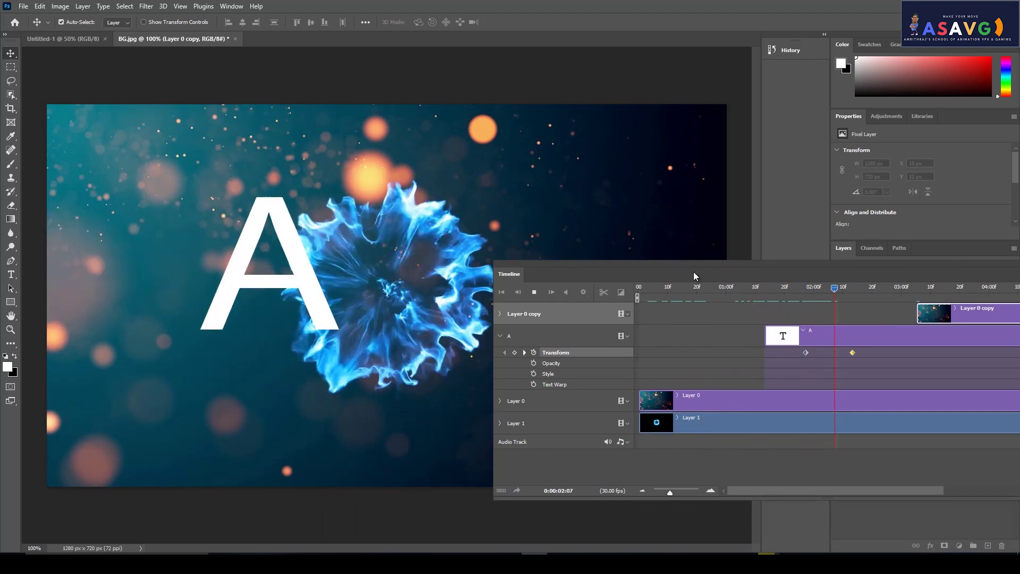
drag(754, 269, 511, 282)
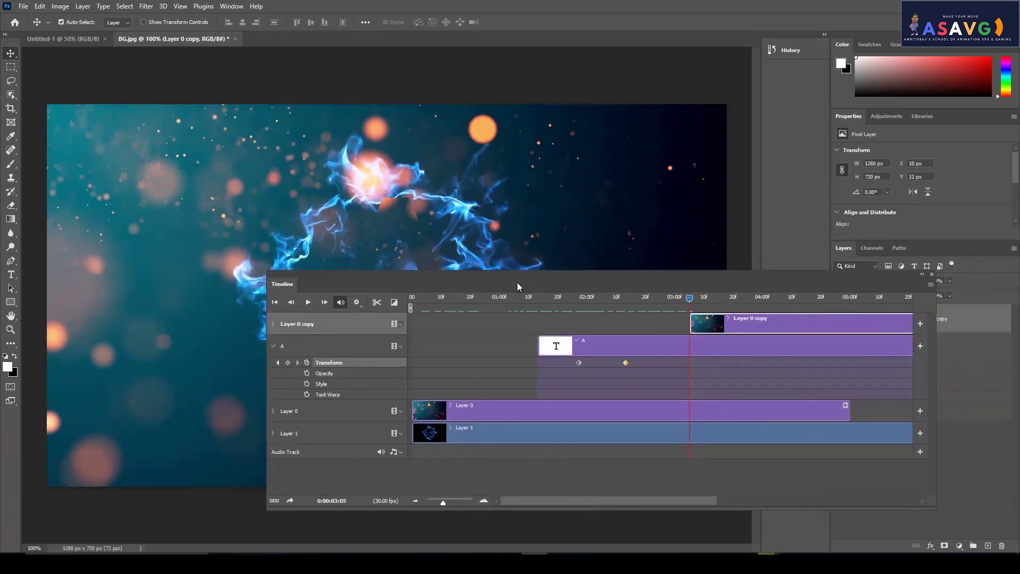
drag(684, 291, 549, 319)
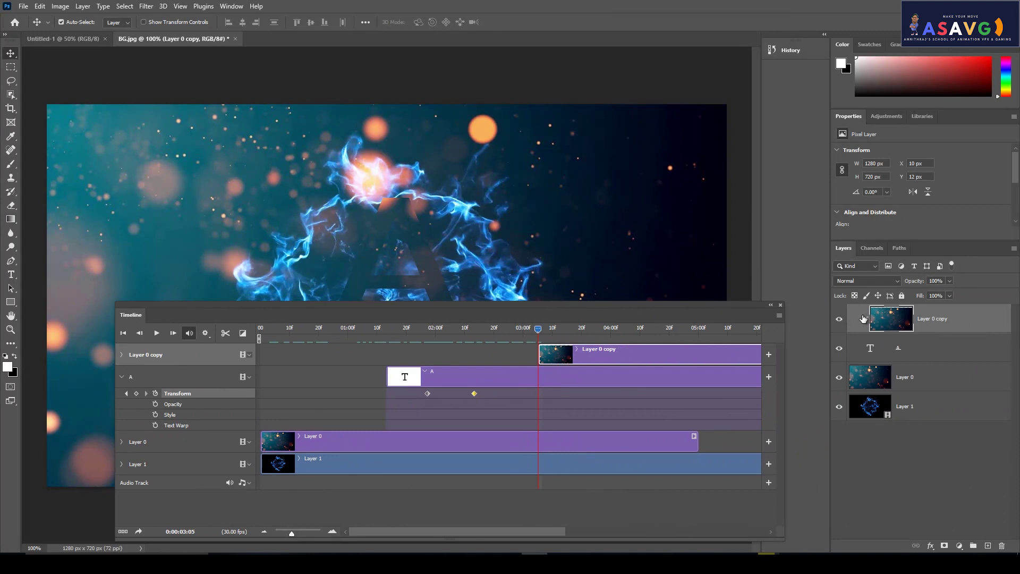
click(879, 349)
mouse_move(556, 361)
mouse_down()
mouse_move(392, 364)
mouse_move(404, 364)
mouse_up()
mouse_move(538, 328)
mouse_down()
mouse_move(480, 328)
mouse_move(471, 351)
mouse_move(432, 353)
mouse_move(462, 356)
mouse_move(419, 359)
mouse_move(434, 362)
mouse_move(445, 355)
mouse_move(404, 354)
mouse_move(425, 333)
mouse_move(785, 232)
mouse_up()
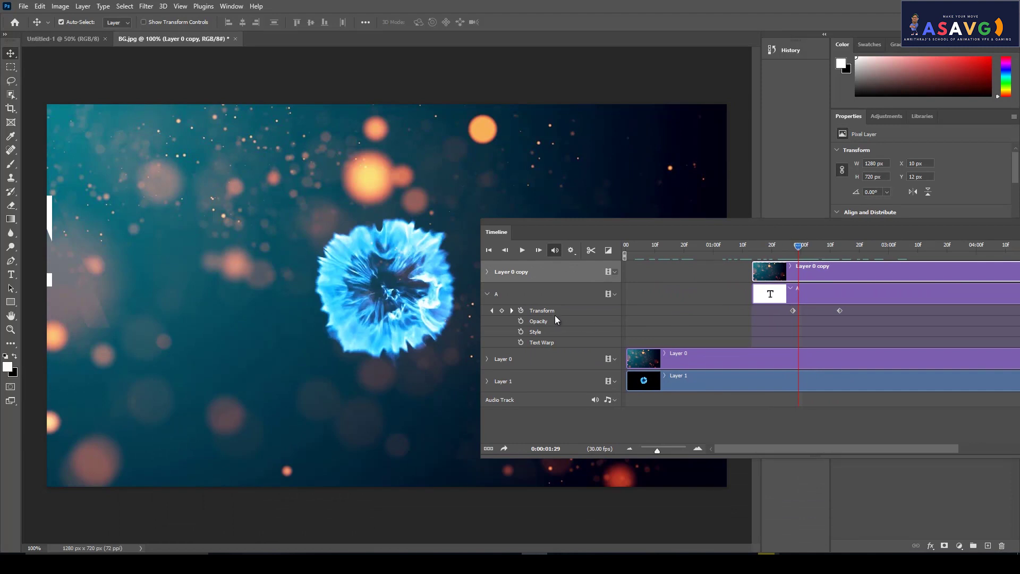
Step: Move the A's first Transform keyframe to 0:00:01:29 and scrub to check the reveal
drag(792, 312, 798, 311)
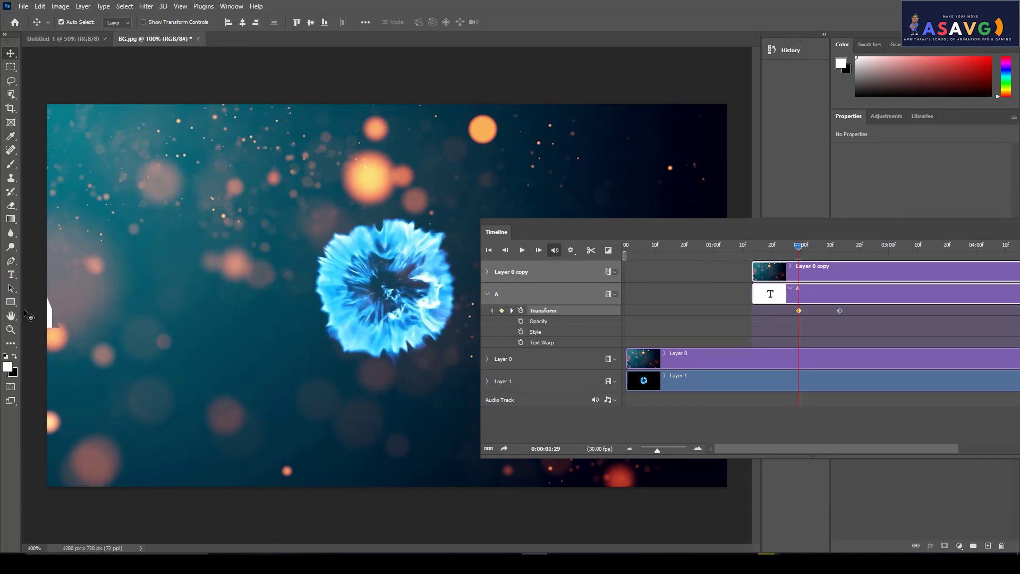
drag(53, 317, 51, 318)
mouse_move(799, 254)
mouse_down()
mouse_move(830, 257)
mouse_move(805, 269)
mouse_up()
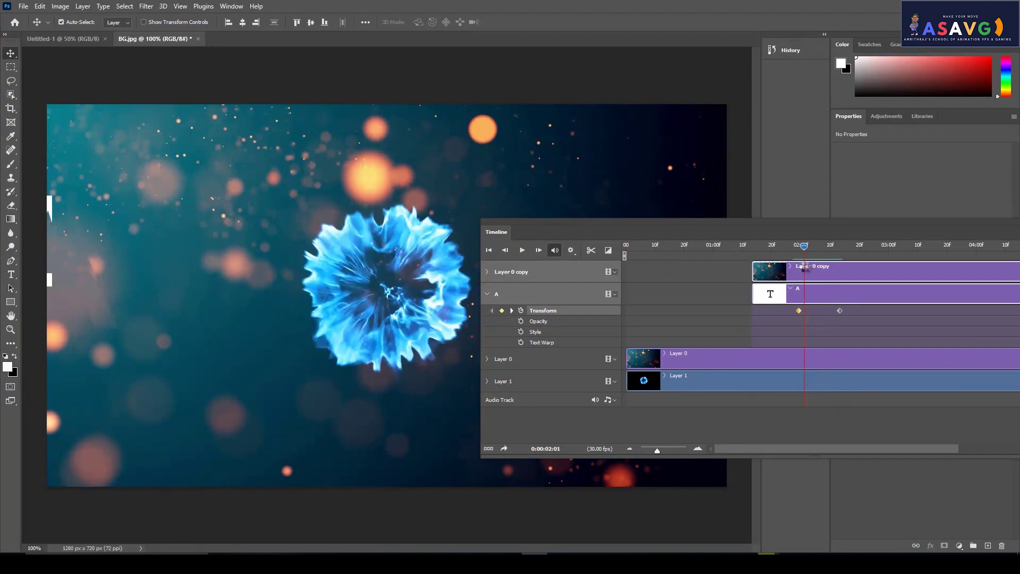
drag(64, 292, 43, 291)
mouse_move(807, 247)
mouse_down()
mouse_move(849, 250)
mouse_move(526, 368)
mouse_up()
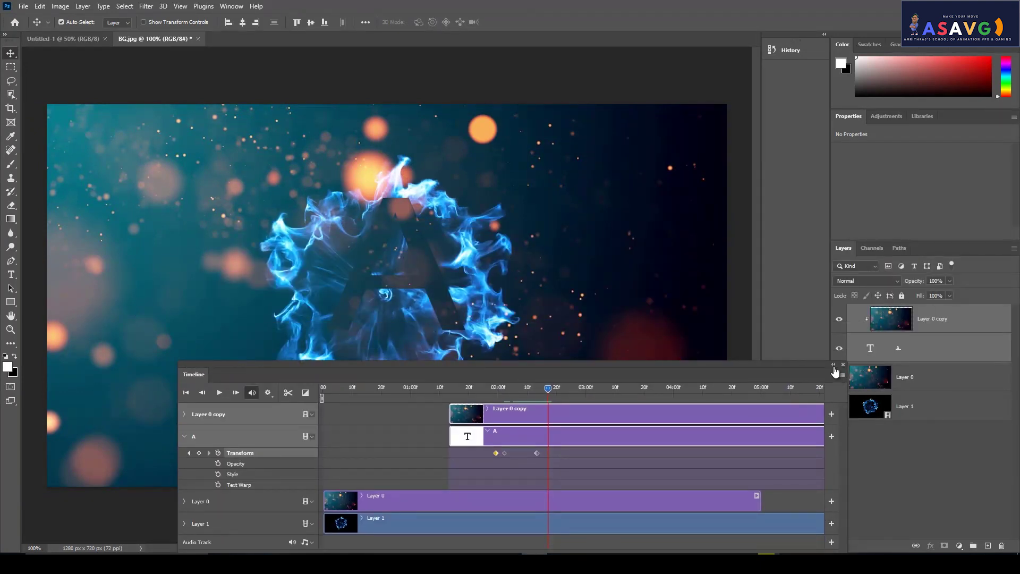
Step: Resize and reposition the Timeline panel and rewind the playhead to the start
click(833, 365)
click(285, 375)
drag(333, 382, 604, 292)
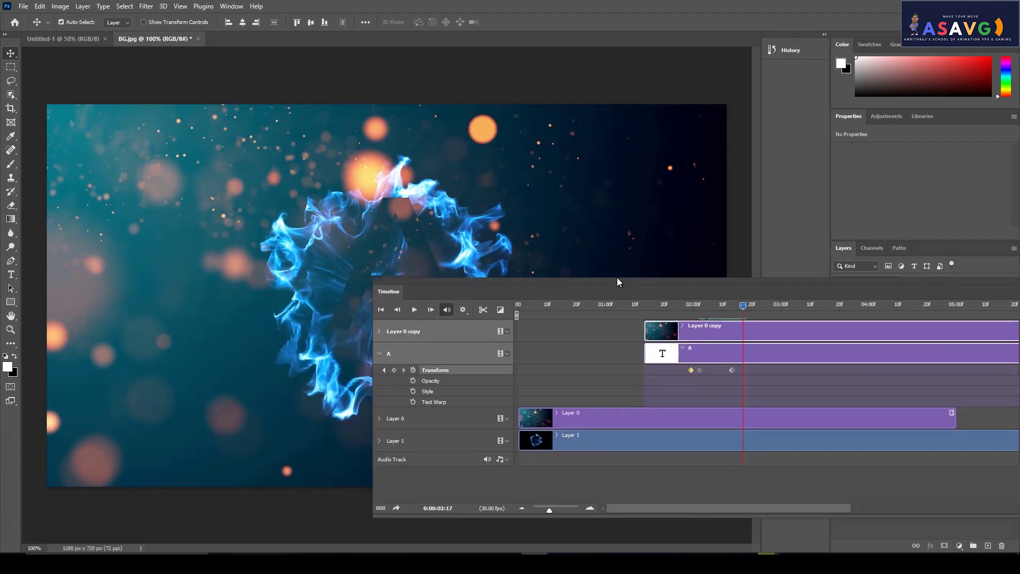
drag(390, 517, 706, 354)
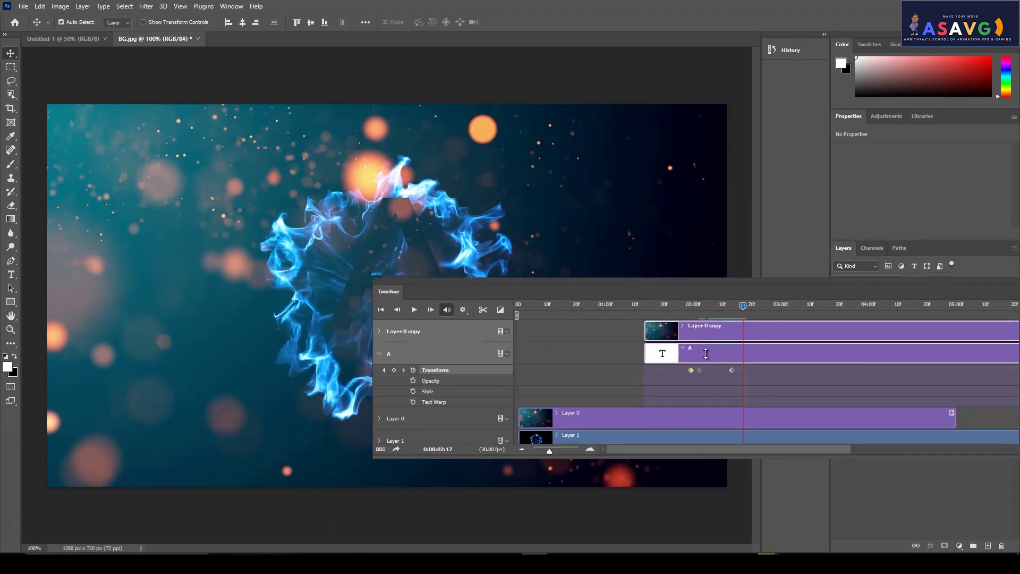
drag(744, 305, 521, 306)
drag(593, 291, 311, 419)
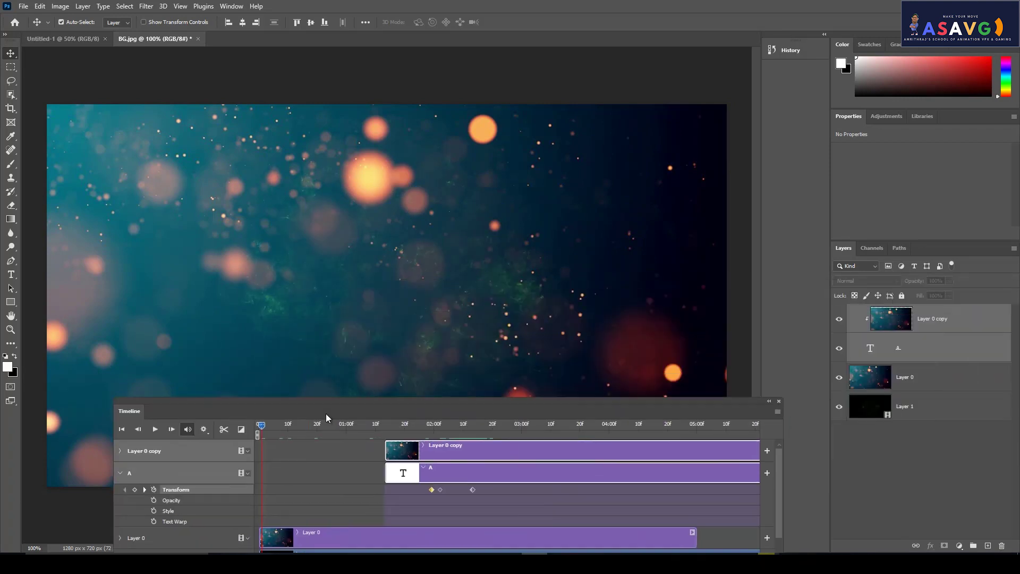
Step: Preview the fire-burst animation and move the Timeline down to reveal the layers
key(space)
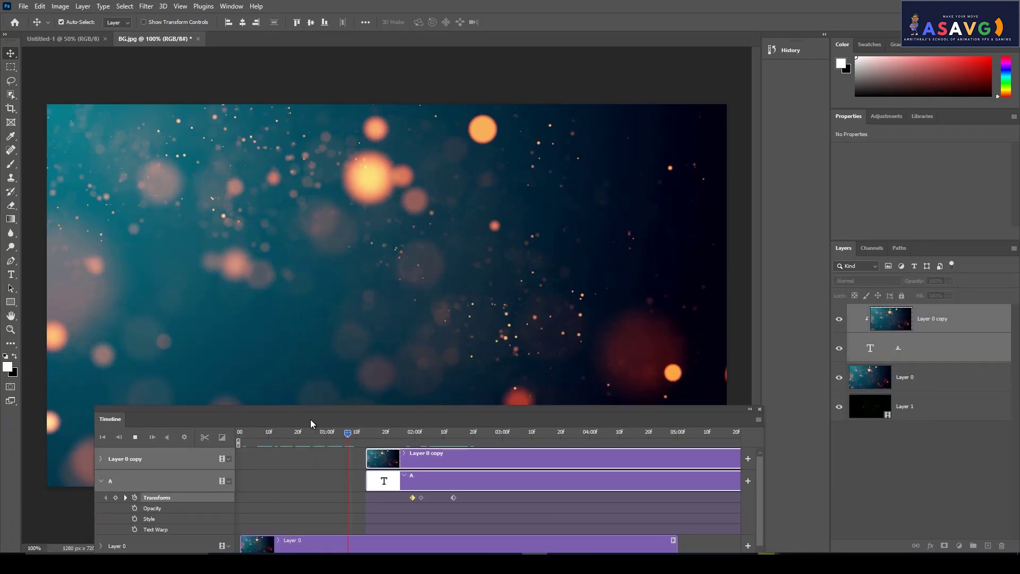
key(space)
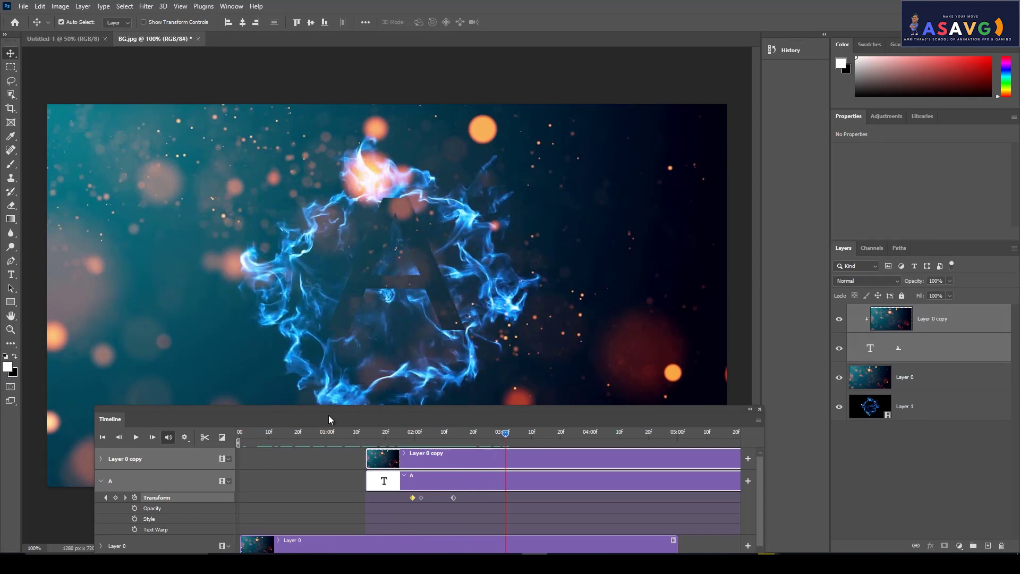
mouse_move(359, 419)
mouse_down()
mouse_move(671, 307)
mouse_move(716, 200)
mouse_up()
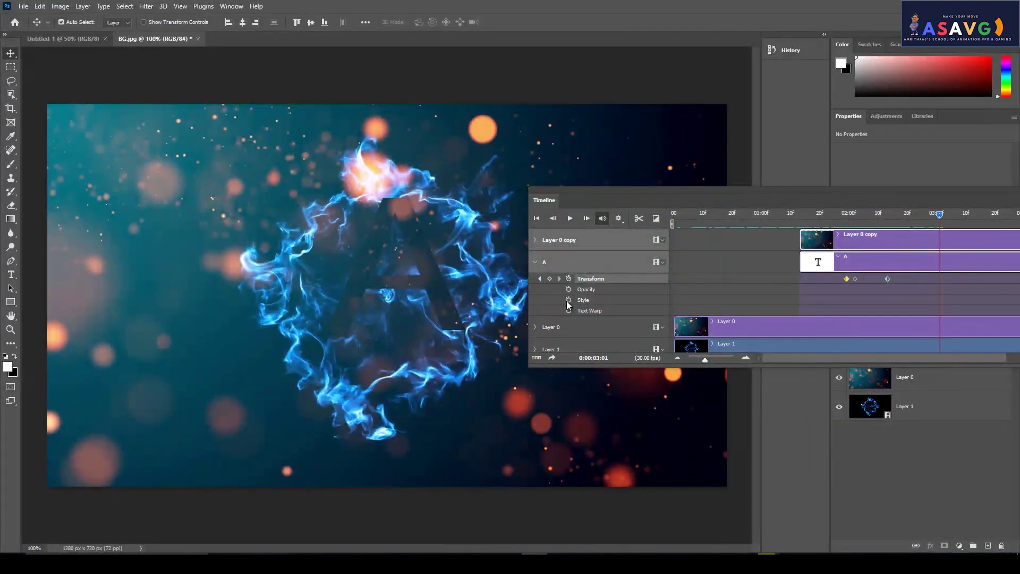
mouse_move(738, 203)
mouse_down()
mouse_move(360, 282)
mouse_move(371, 408)
mouse_up()
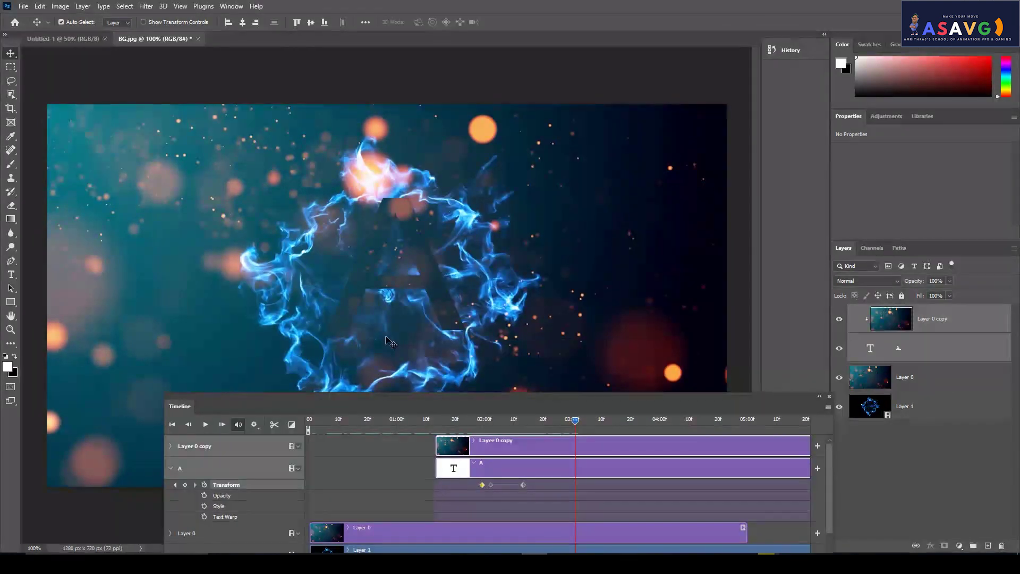
Step: Zoom out to 50% and select both Layer 0 copy and the A text layer
key(ctrl+minus)
key(ctrl+minus)
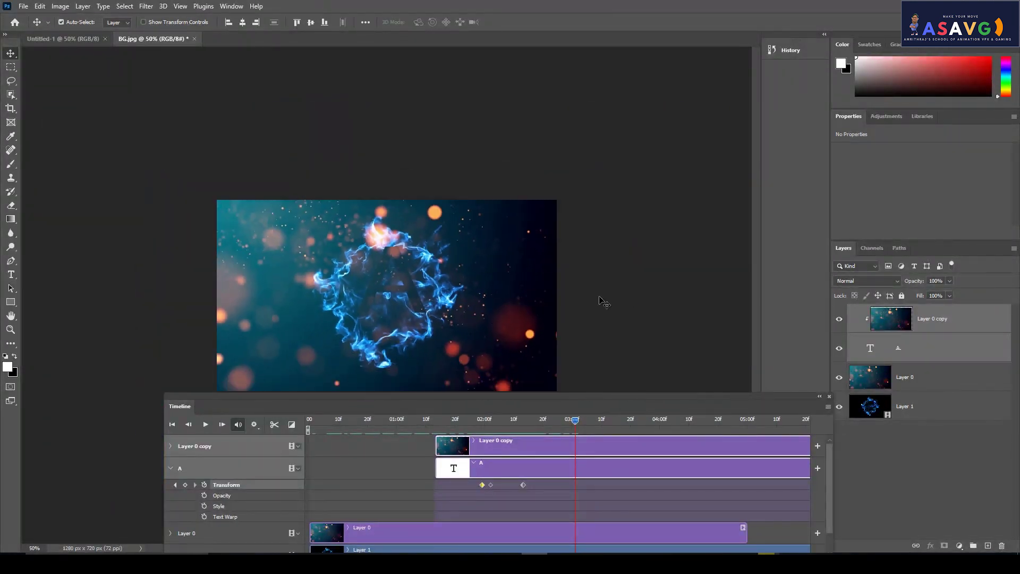
drag(711, 402, 702, 412)
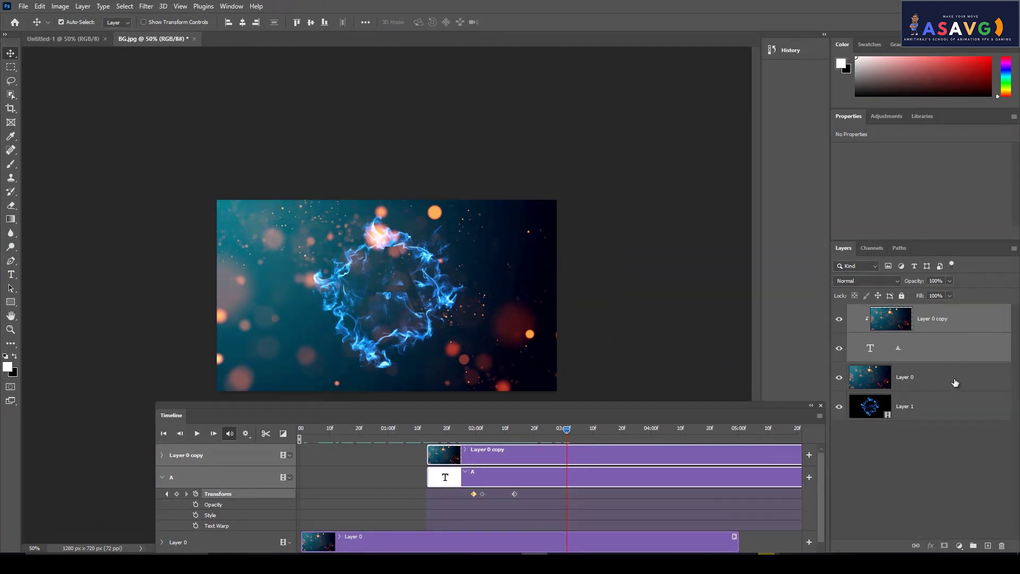
click(942, 330)
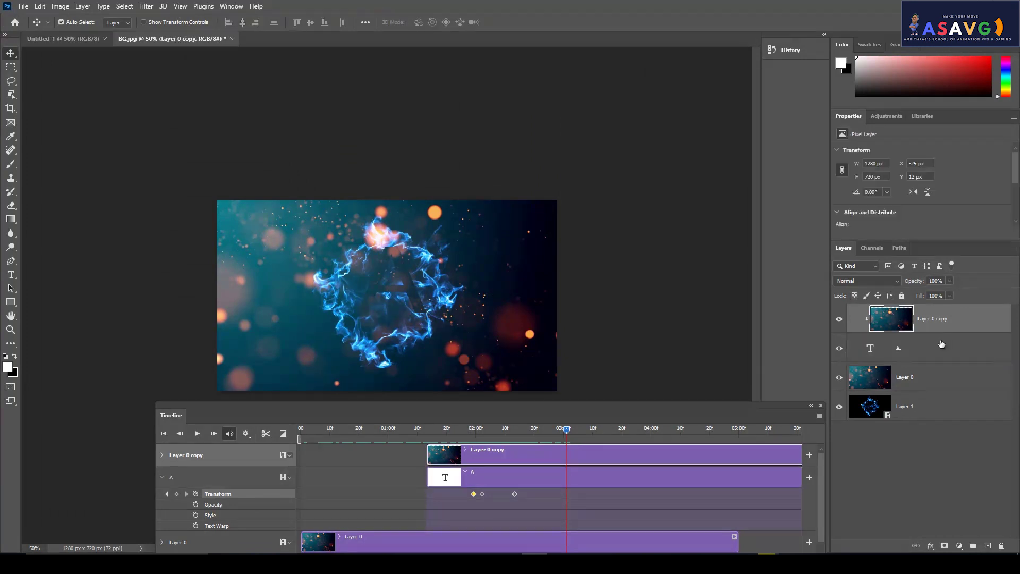
shift+click(924, 356)
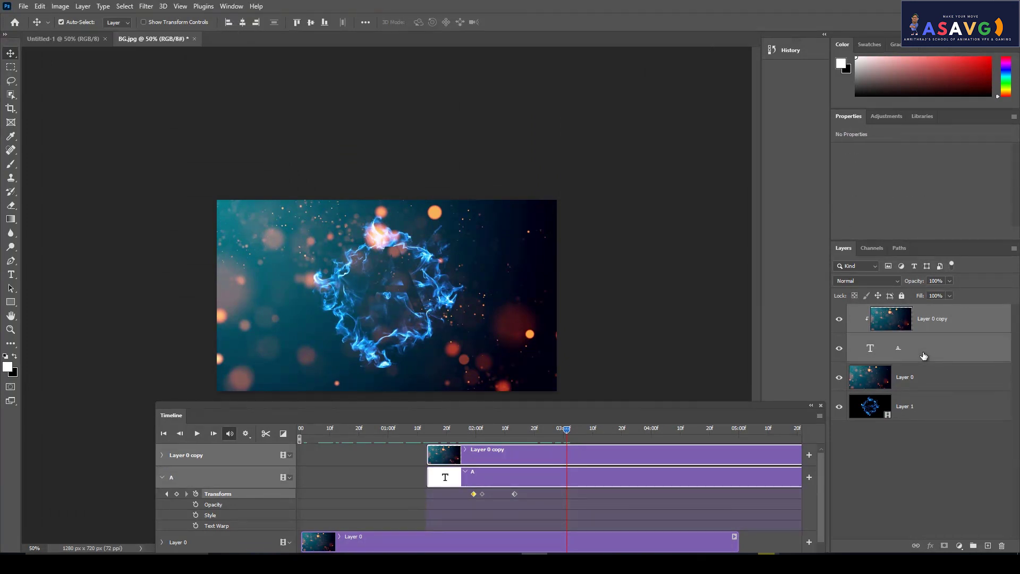
Step: Convert Layer 0 copy and the A text layer into one smart object
right_click(928, 352)
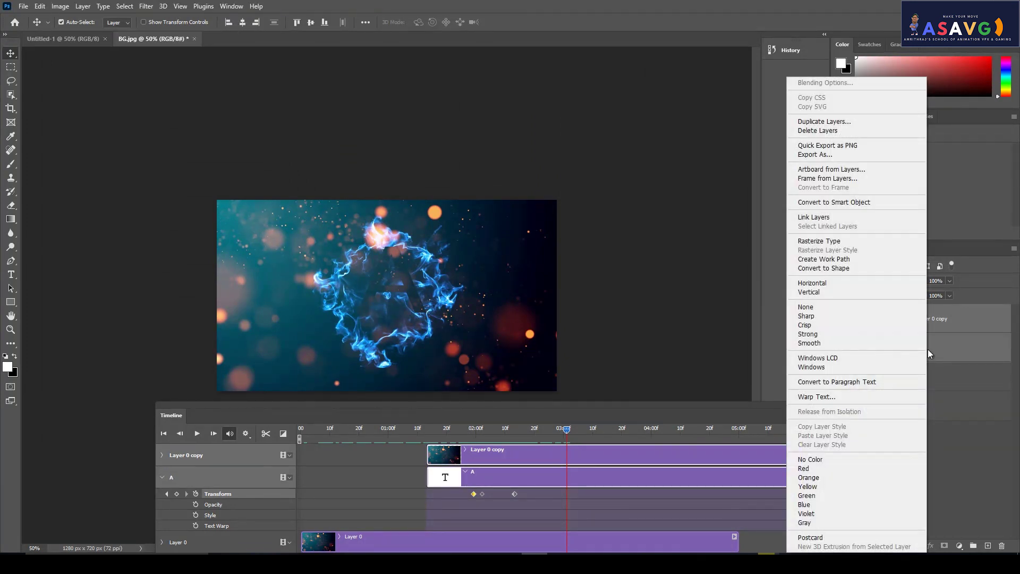
click(835, 203)
click(840, 320)
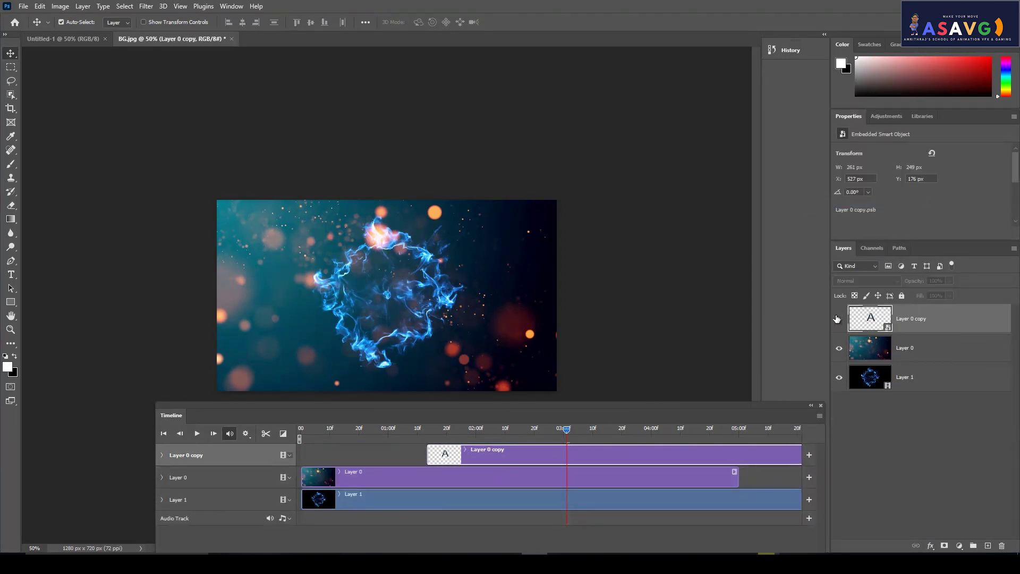
click(839, 319)
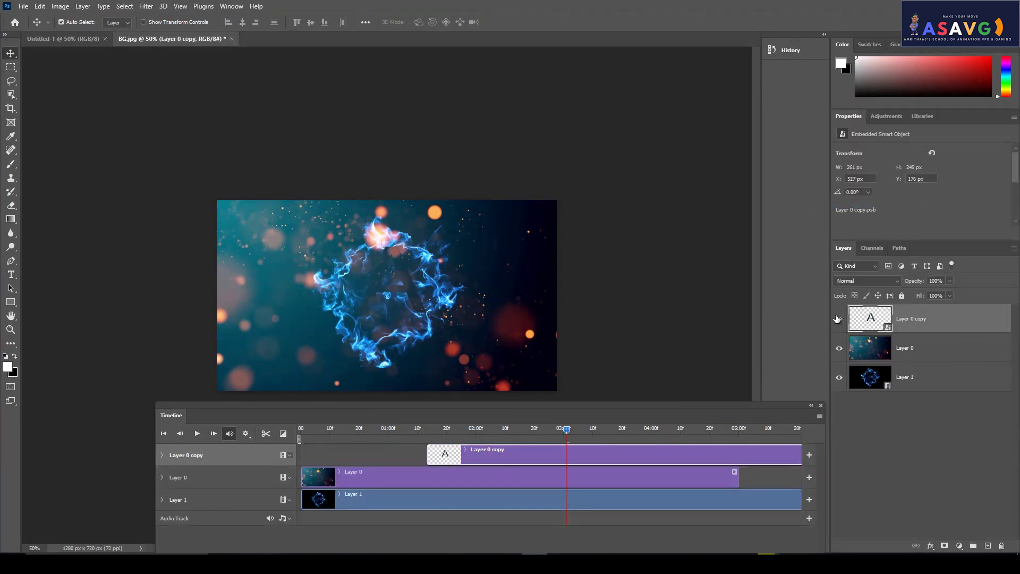
click(839, 319)
mouse_move(566, 430)
mouse_down()
mouse_move(473, 431)
mouse_move(534, 450)
mouse_up()
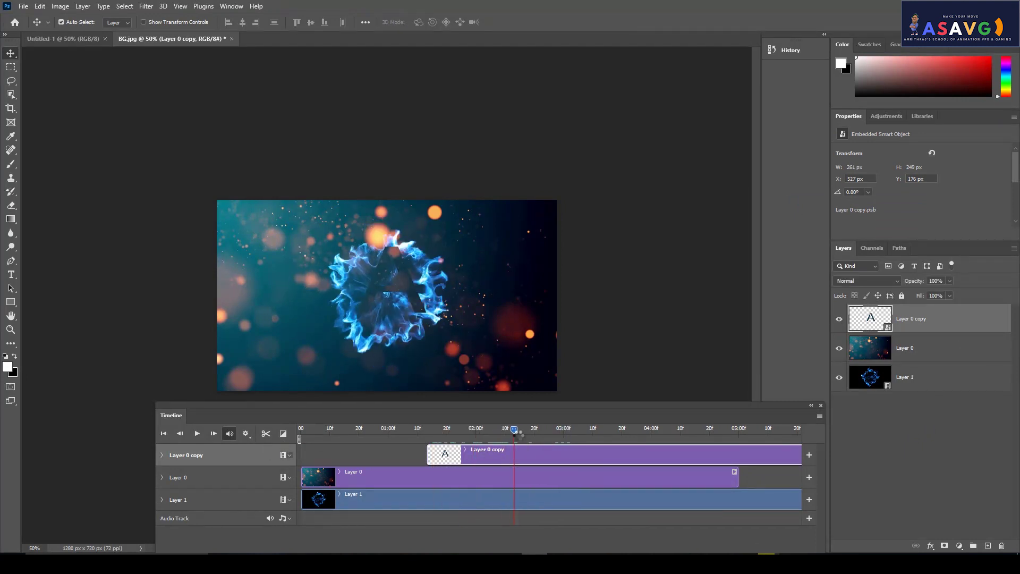
Step: Give Layer 0 copy a magenta Outer Glow with Spread at 5%
right_click(954, 321)
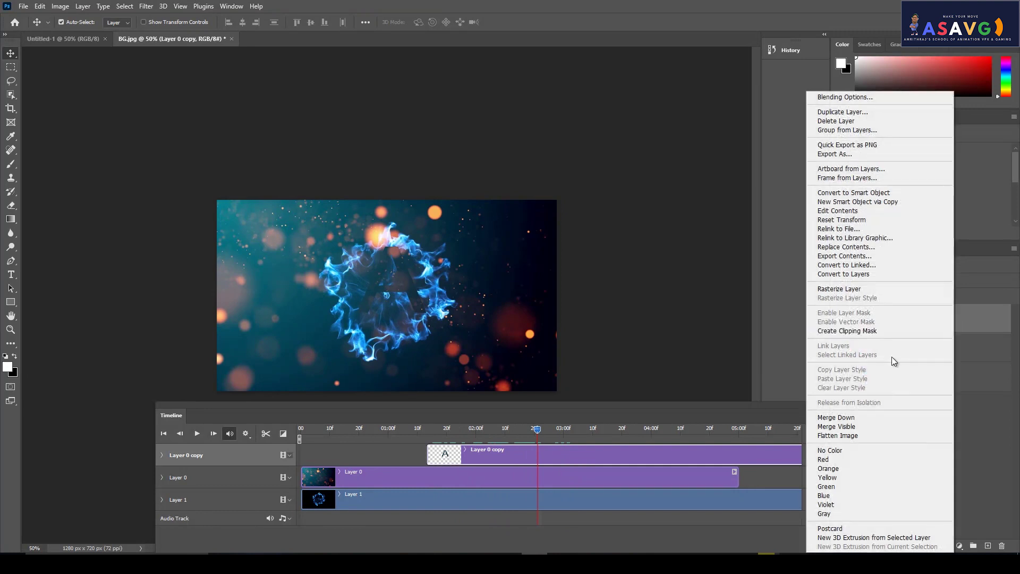
click(836, 99)
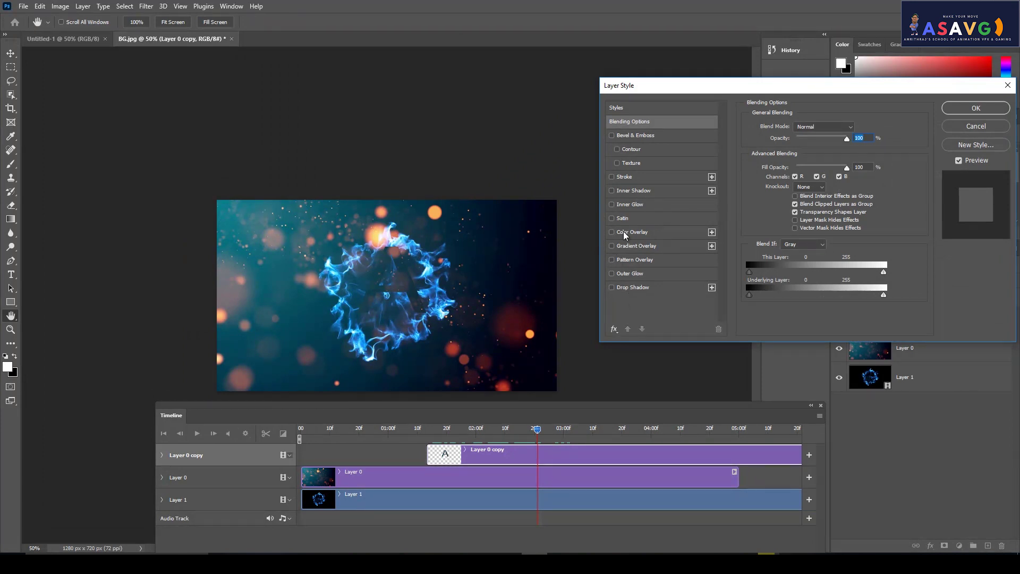
click(611, 274)
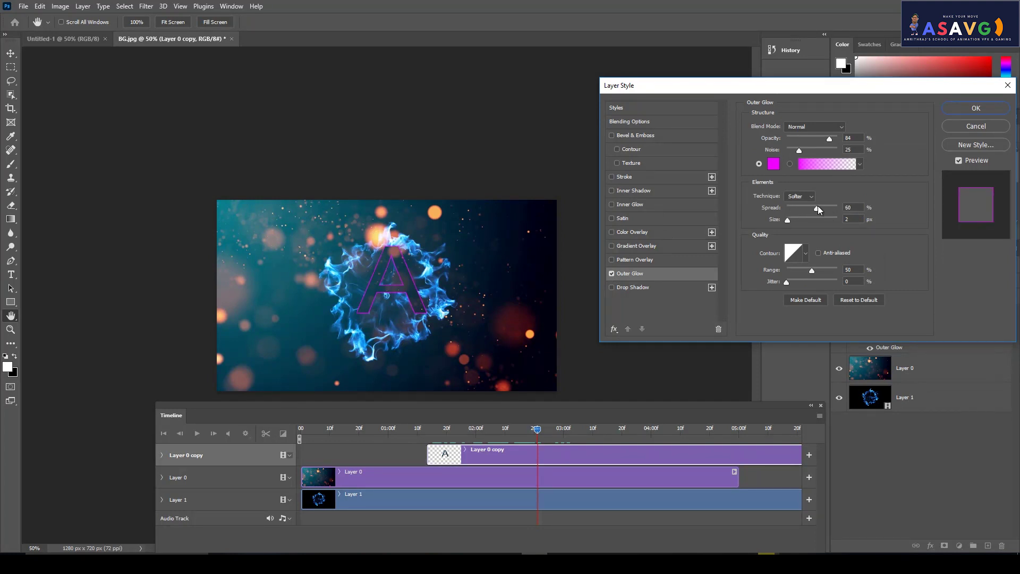
drag(805, 208, 801, 212)
drag(414, 416, 455, 311)
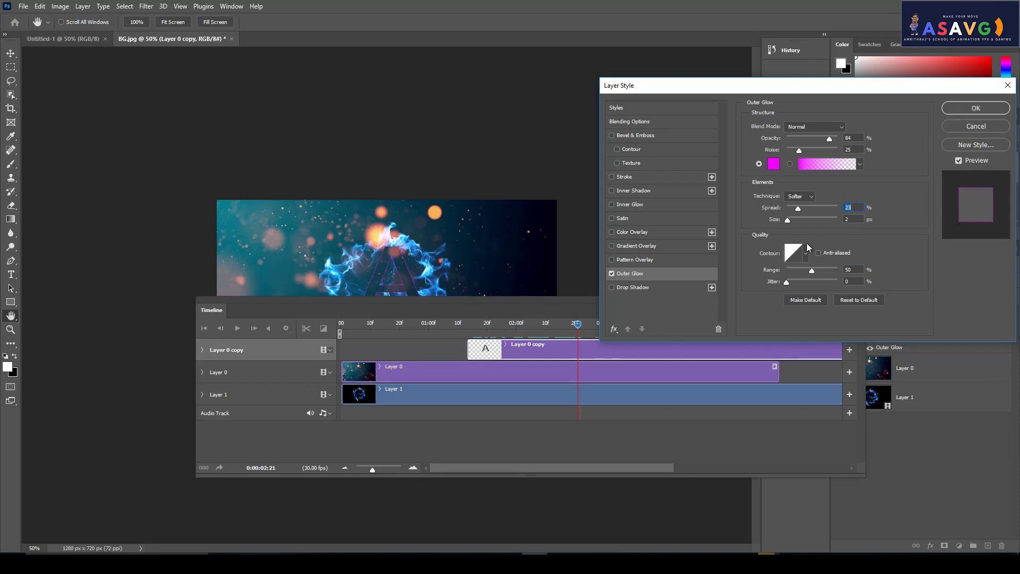
drag(794, 209, 789, 209)
click(959, 110)
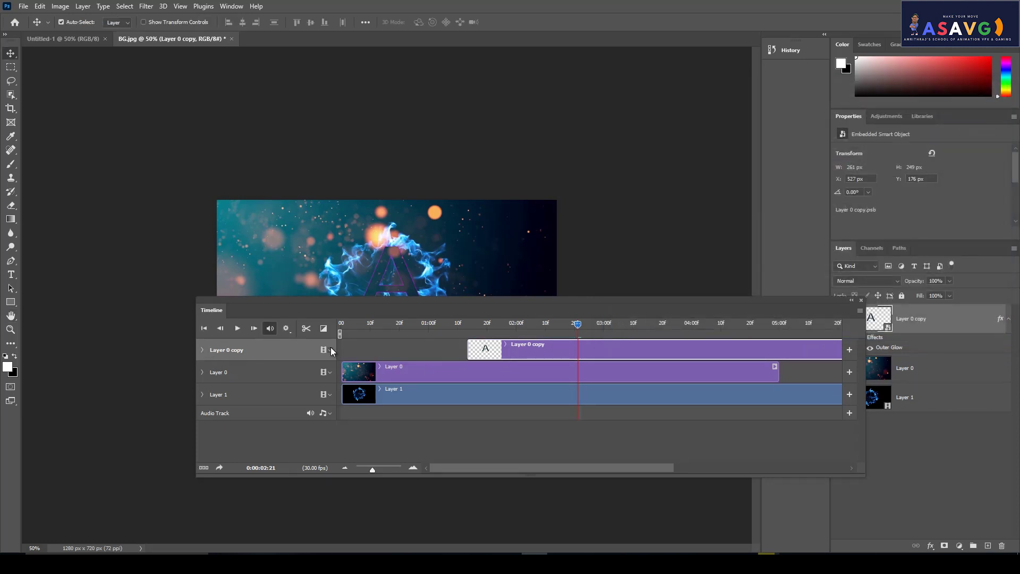
Step: Set a first Style keyframe on Layer 0 copy at about 02:10
click(202, 351)
mouse_move(570, 322)
mouse_down()
mouse_move(546, 324)
mouse_move(564, 337)
mouse_up()
click(236, 388)
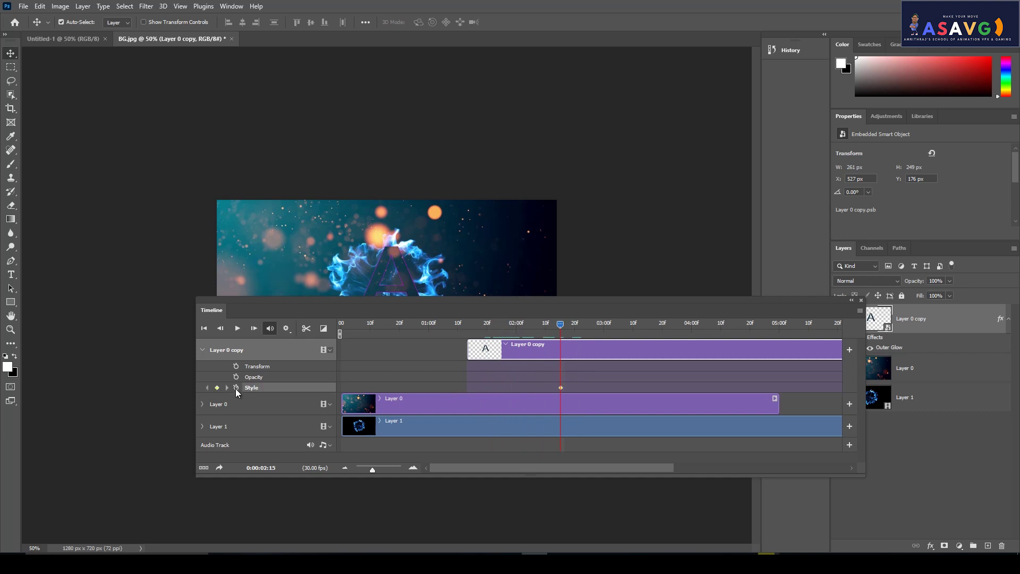
Step: At 02:27, raise the Outer Glow Spread to 100% for a second Style keyframe
drag(561, 326, 596, 325)
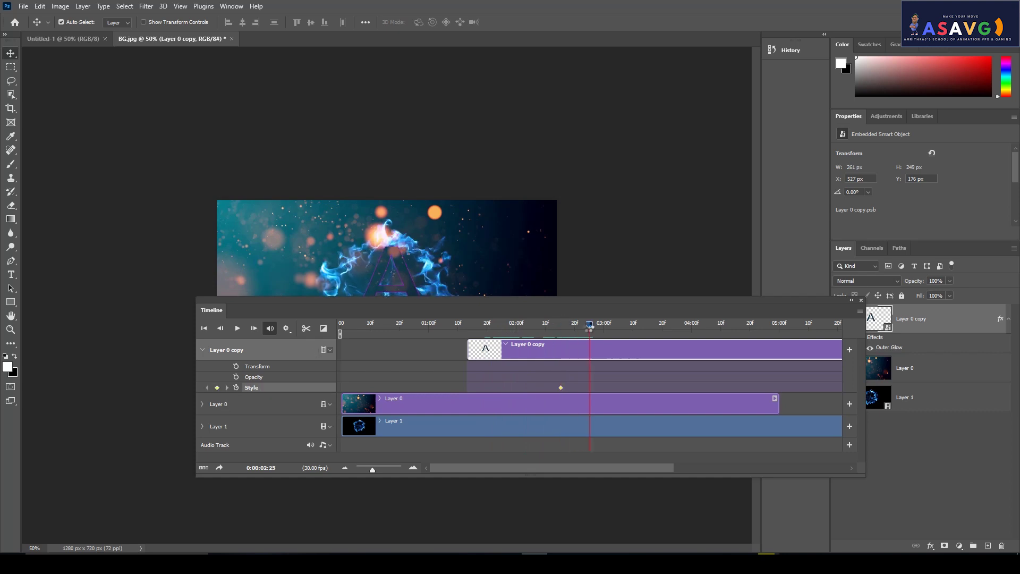
right_click(933, 317)
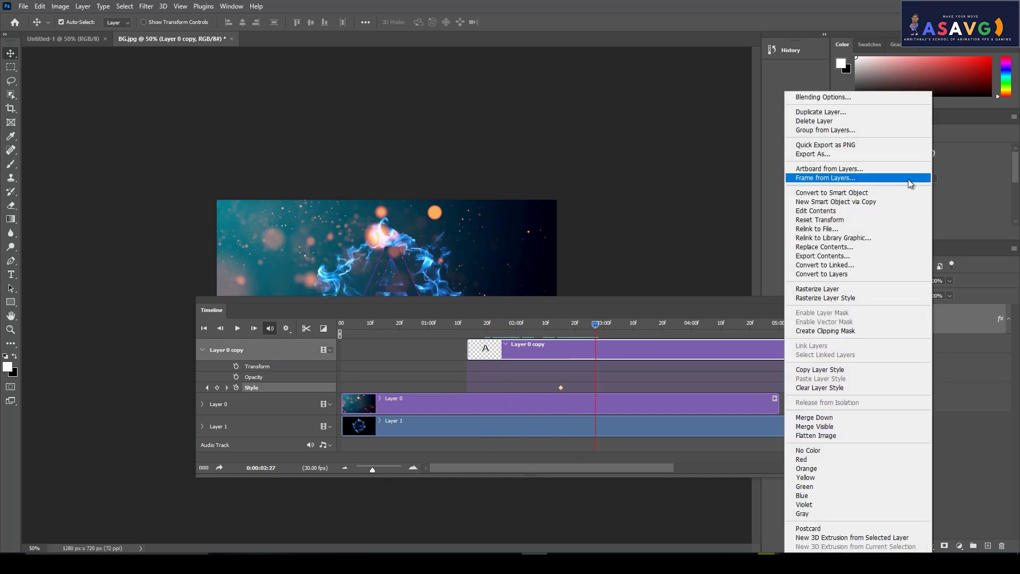
click(868, 98)
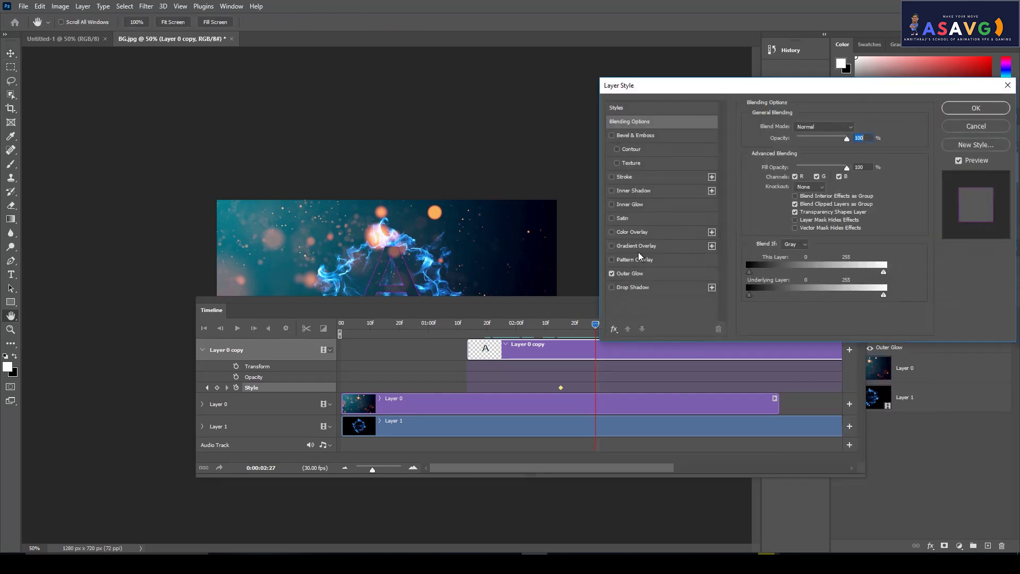
click(628, 275)
drag(789, 209, 841, 207)
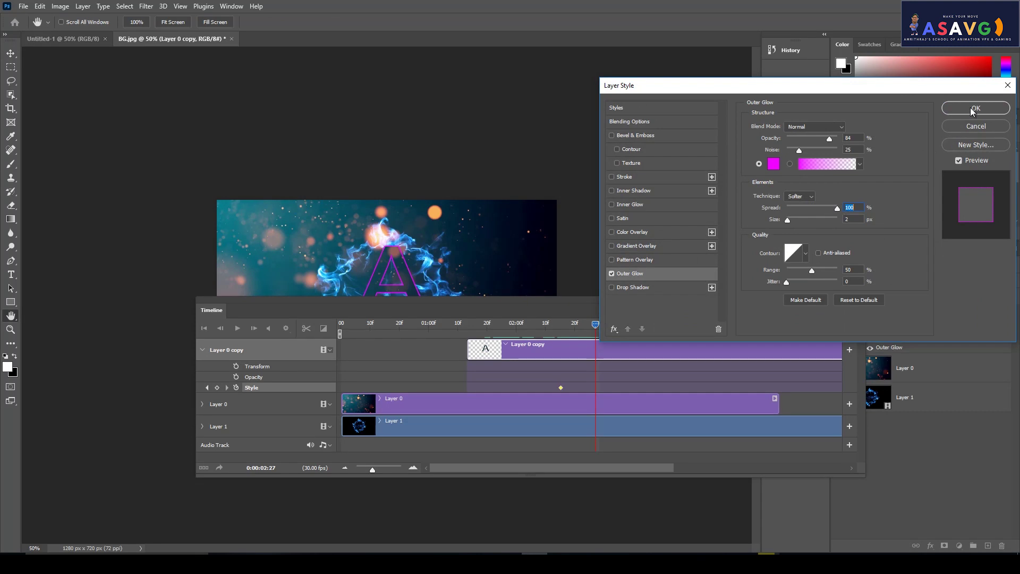
click(976, 108)
Step: Move the full-glow keyframe earlier and preview the glow building up to about 03:03
mouse_move(626, 304)
mouse_down()
mouse_move(607, 364)
mouse_move(496, 392)
mouse_move(592, 399)
mouse_up()
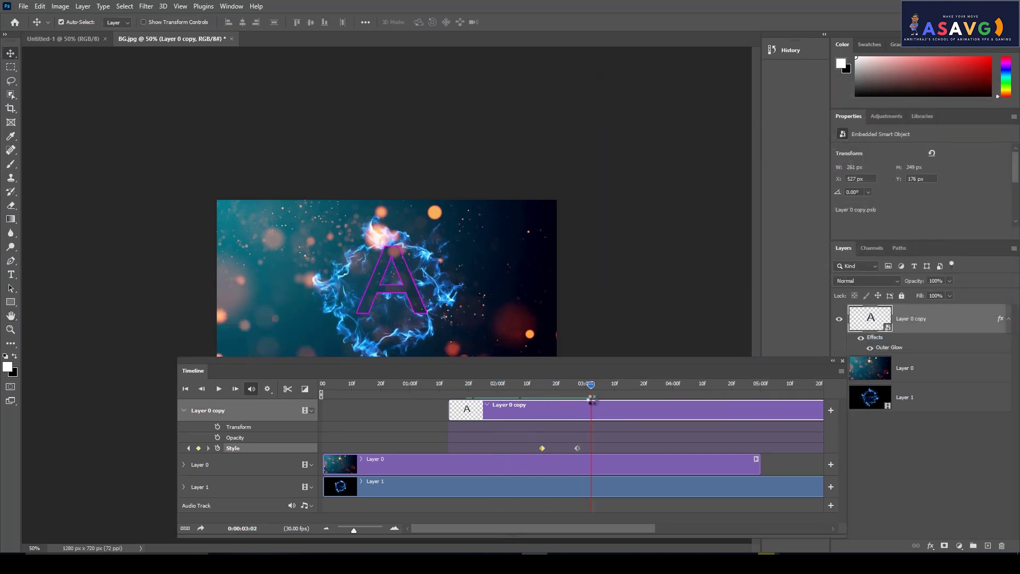
drag(542, 448, 498, 448)
mouse_move(583, 394)
mouse_down()
mouse_move(490, 396)
mouse_move(567, 396)
mouse_move(508, 406)
mouse_up()
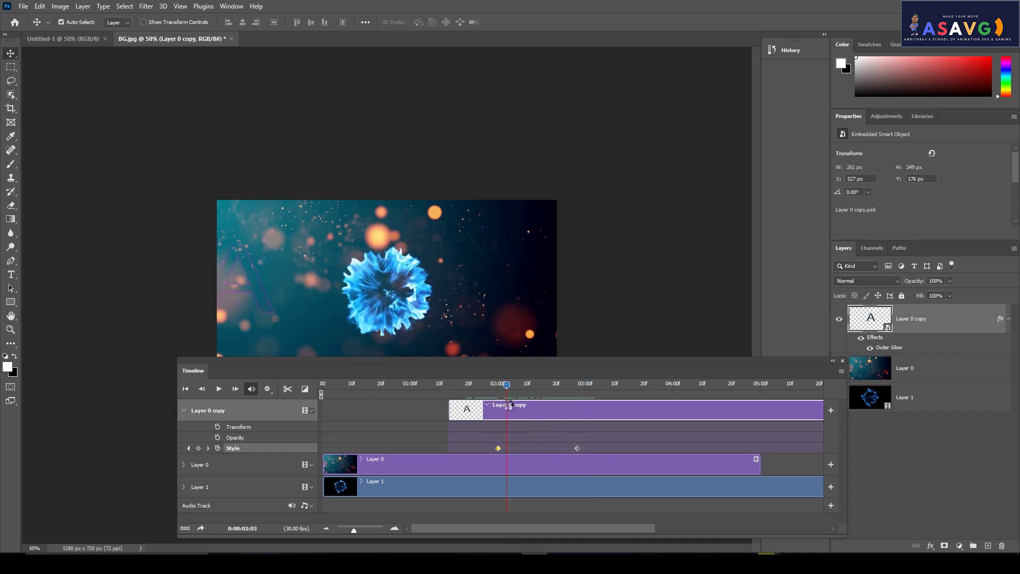
key(space)
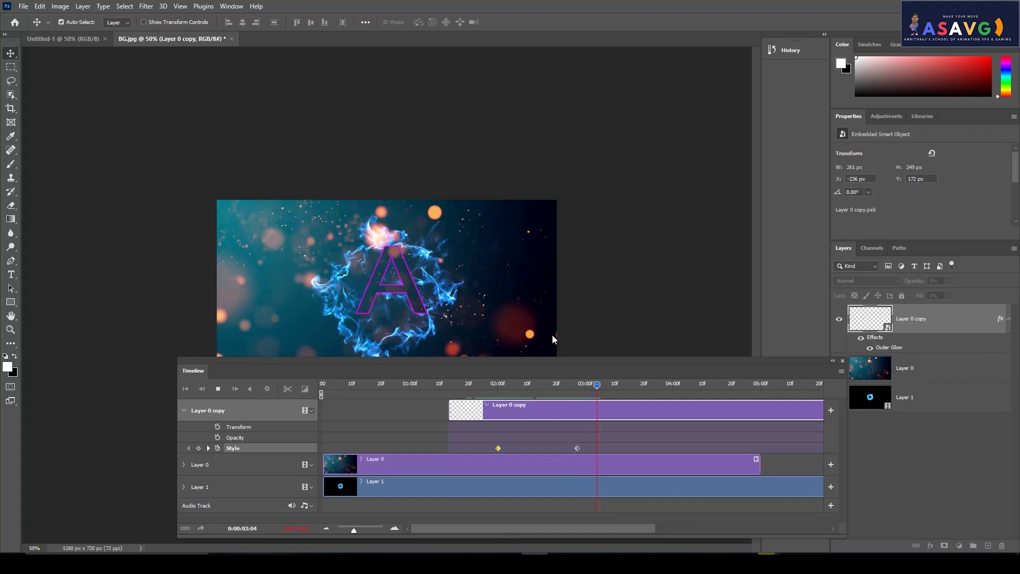
mouse_move(534, 394)
mouse_down()
mouse_move(668, 403)
mouse_move(524, 415)
mouse_move(559, 420)
mouse_move(758, 419)
mouse_move(566, 418)
mouse_move(672, 420)
mouse_move(611, 422)
mouse_move(647, 417)
mouse_up()
mouse_move(777, 361)
mouse_down()
mouse_move(684, 367)
mouse_move(715, 365)
mouse_up()
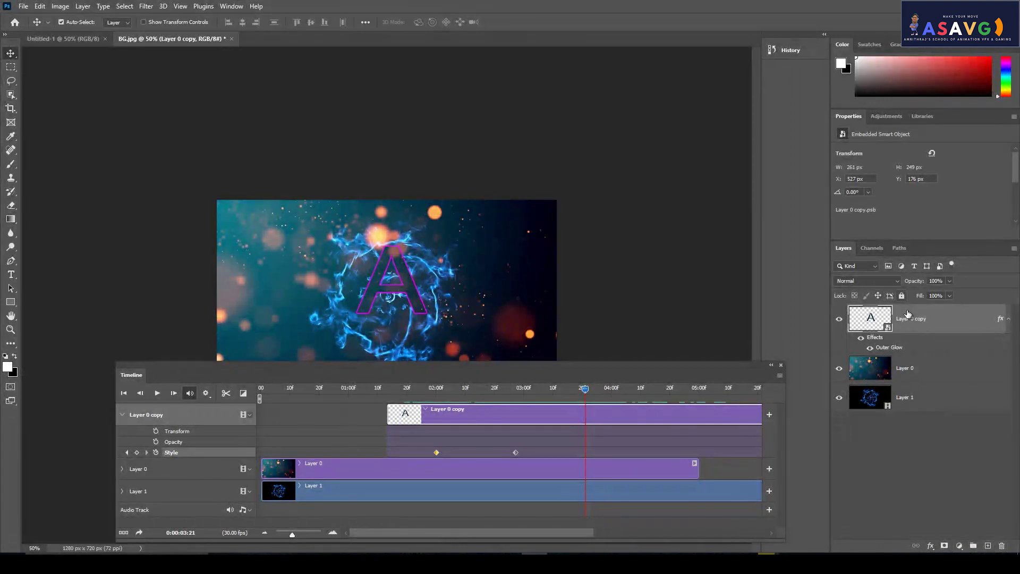
Step: Duplicate the glowing A layer as Layer 0 copy 2 and preview the animation around 03:16–04:25
key(ctrl+j)
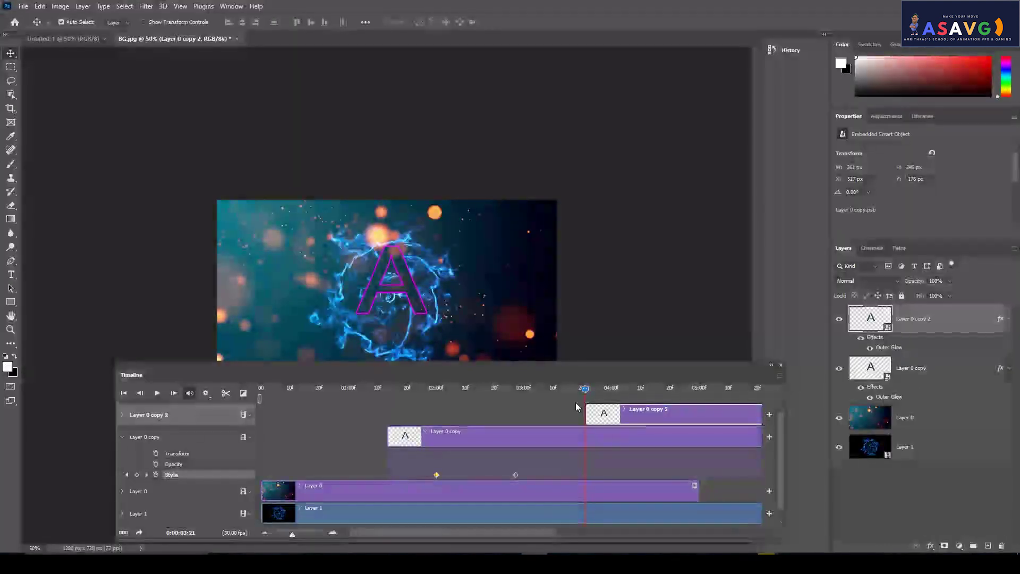
mouse_move(585, 389)
mouse_down()
mouse_move(570, 395)
mouse_move(615, 411)
mouse_up()
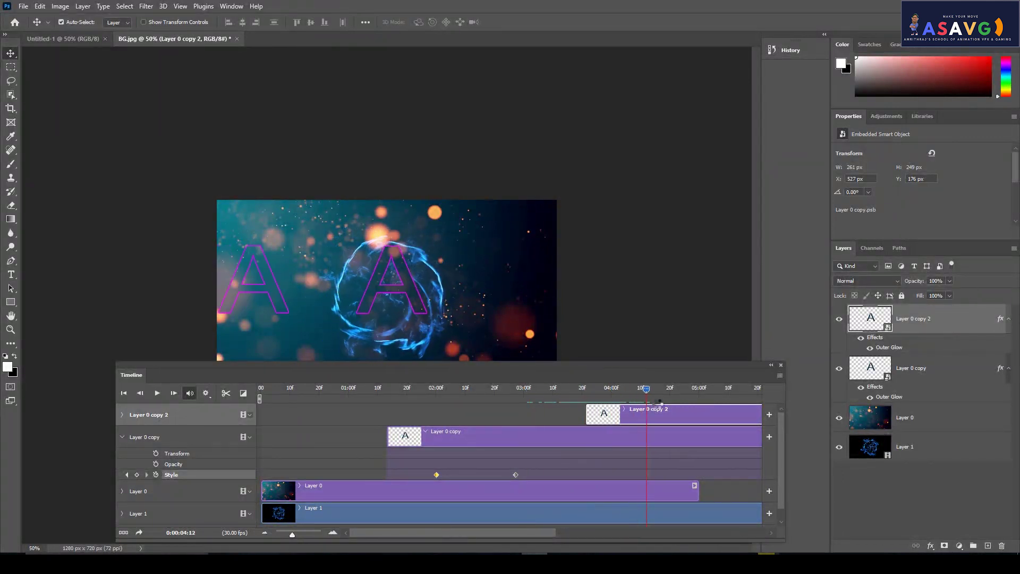
mouse_move(615, 411)
mouse_down()
mouse_move(696, 409)
mouse_move(573, 409)
mouse_up()
key(space)
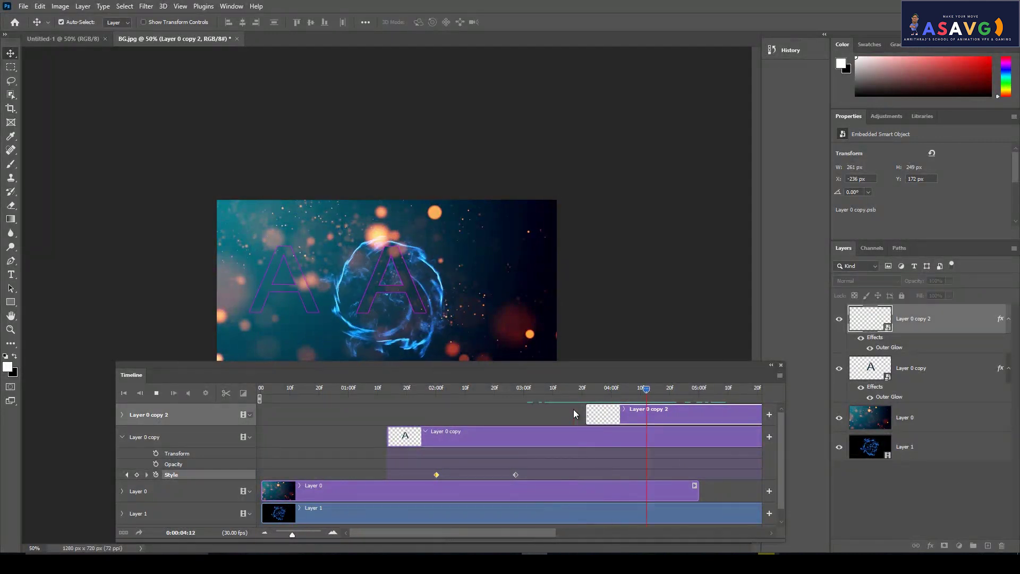
click(570, 389)
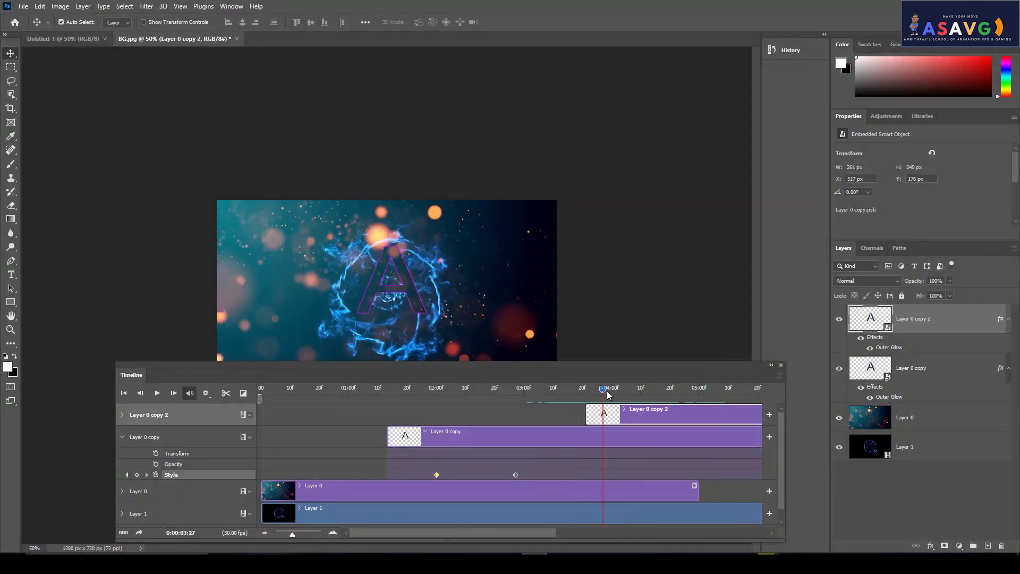
click(509, 389)
mouse_move(660, 404)
mouse_down()
mouse_move(672, 404)
mouse_move(663, 401)
mouse_up()
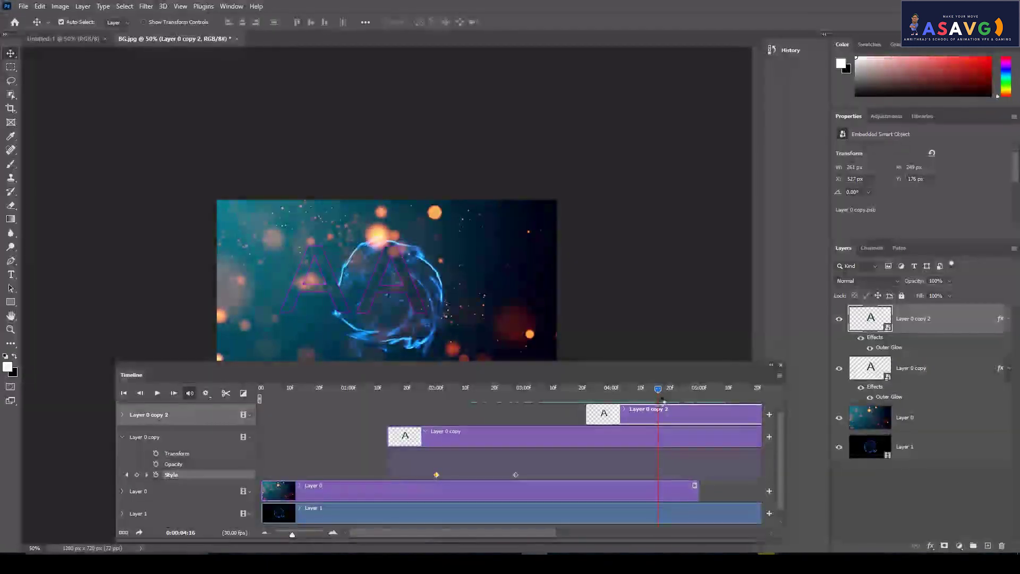
Step: Trim Layer 0 copy 2's clip so it ends with Layer 0 copy's clip
click(626, 433)
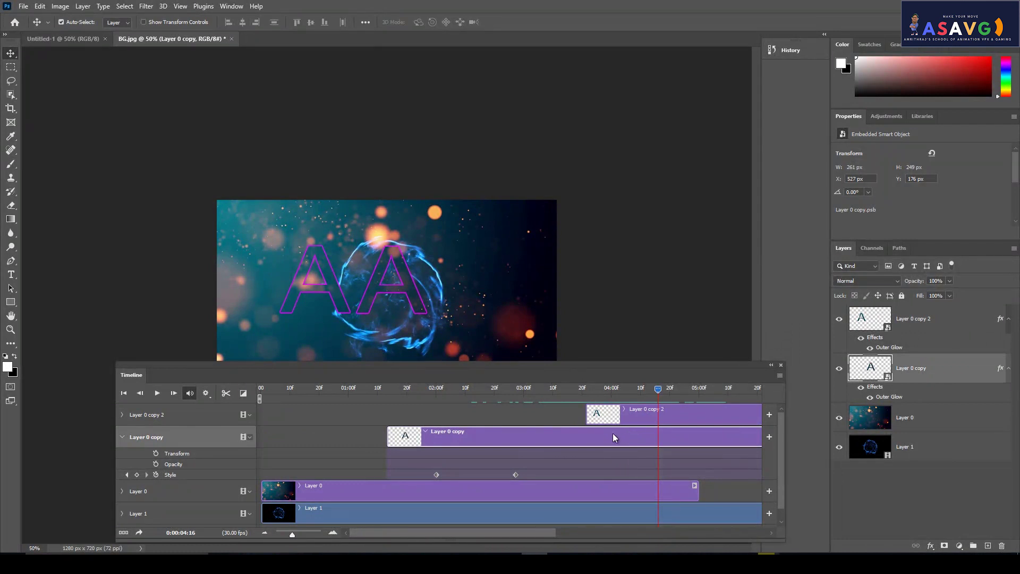
drag(419, 535, 540, 536)
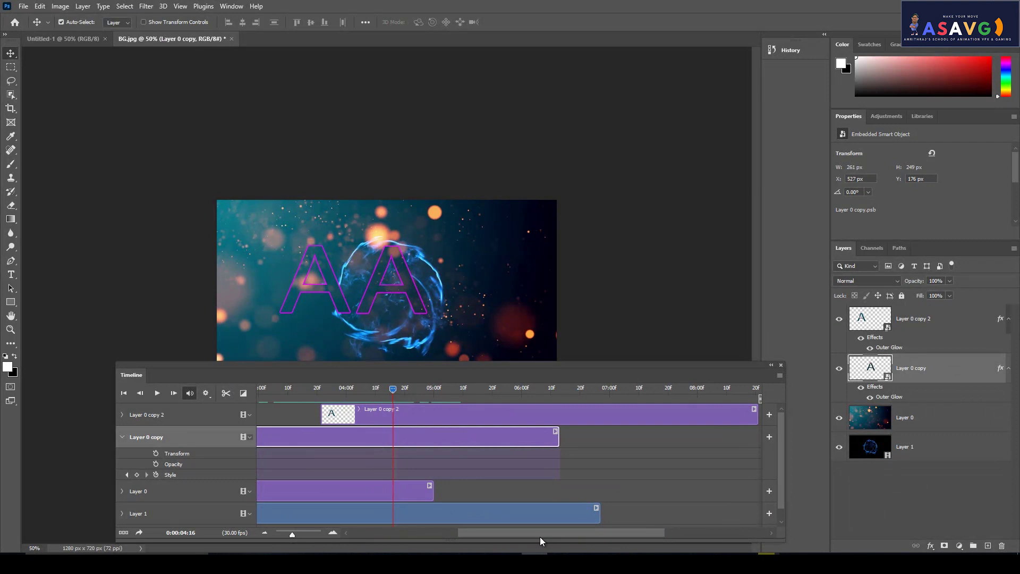
drag(757, 423, 548, 418)
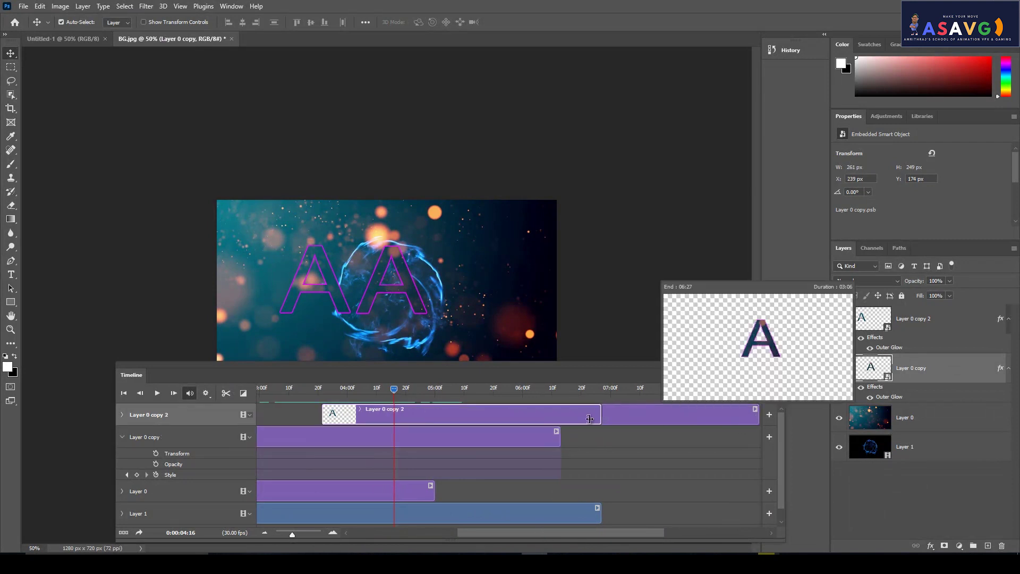
mouse_move(393, 388)
mouse_down()
mouse_move(379, 395)
mouse_move(409, 393)
mouse_up()
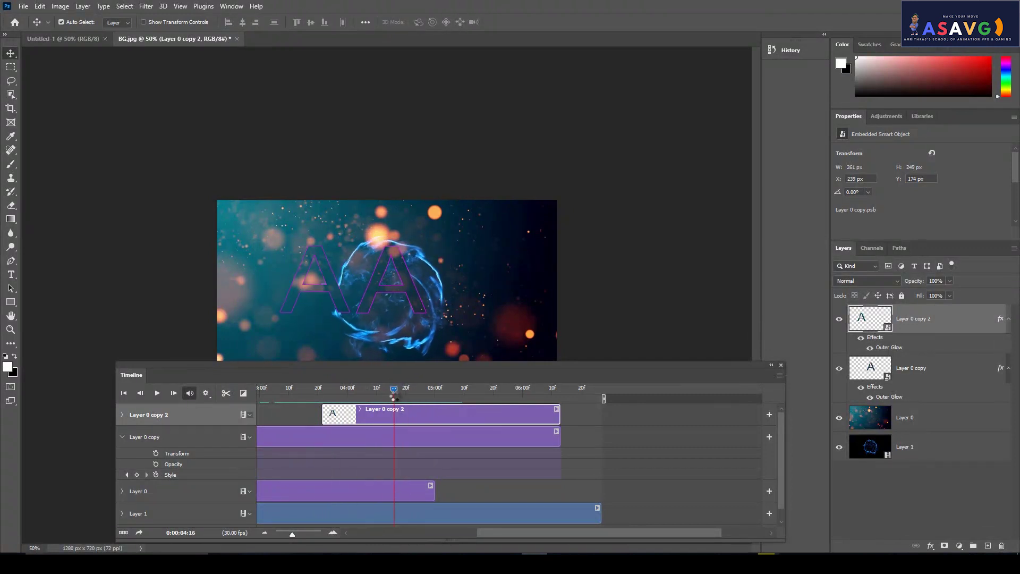
Step: Hide and reshow Layer 0 copy 2 to compare the frames around 04:15–04:24
click(391, 435)
click(384, 410)
drag(401, 388, 419, 388)
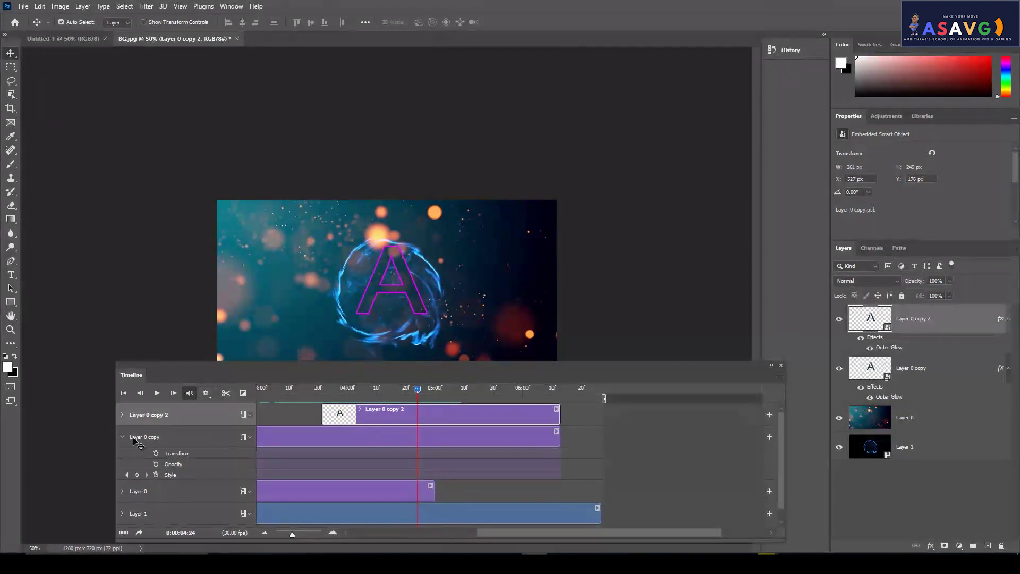
click(839, 321)
drag(417, 389, 392, 389)
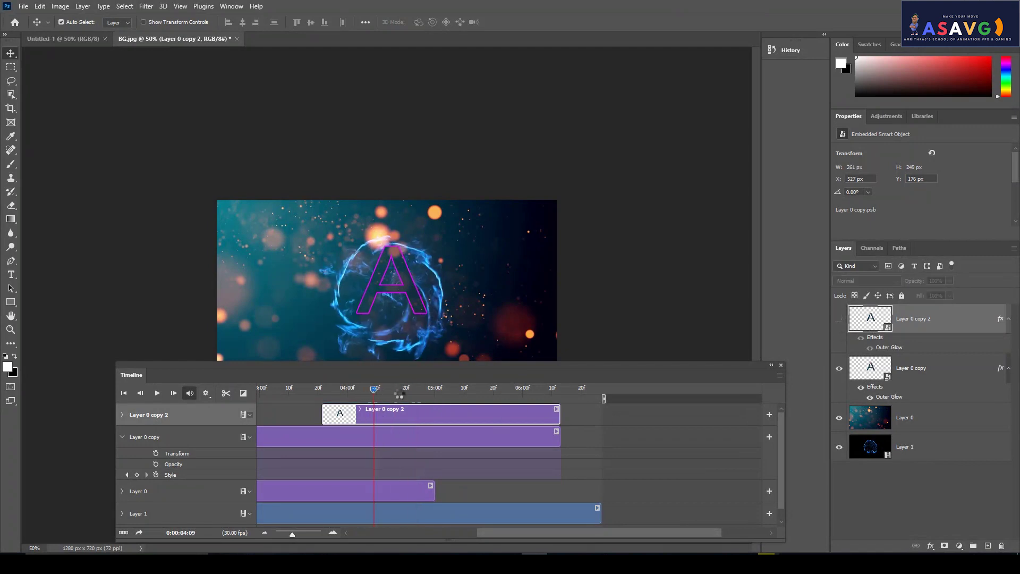
click(839, 319)
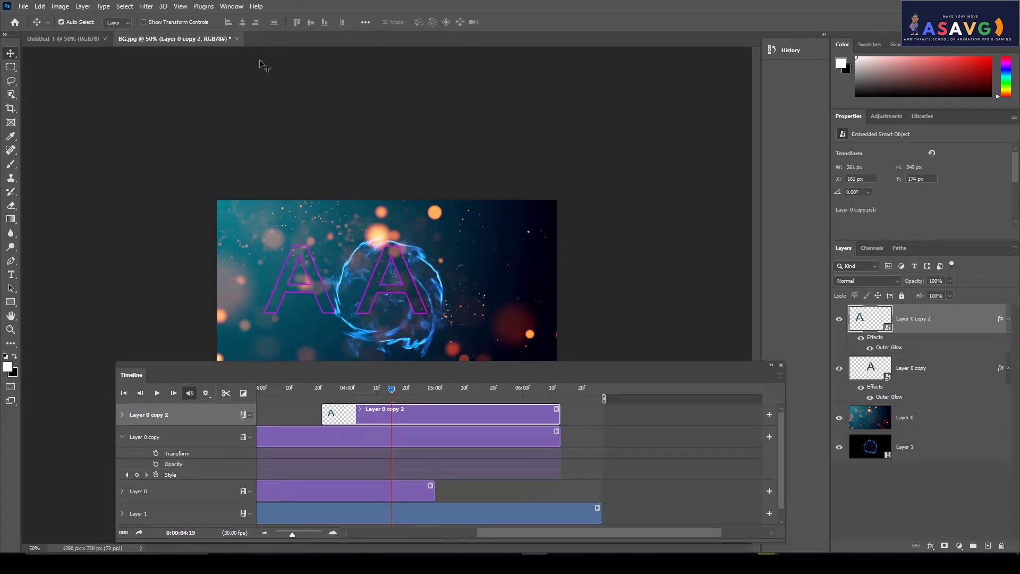
click(146, 6)
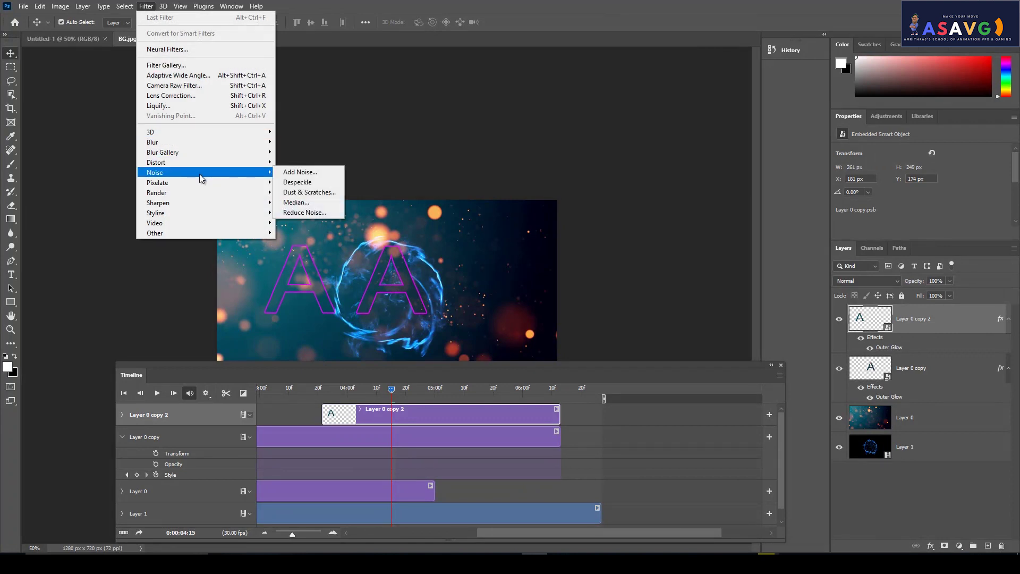
mouse_move(175, 142)
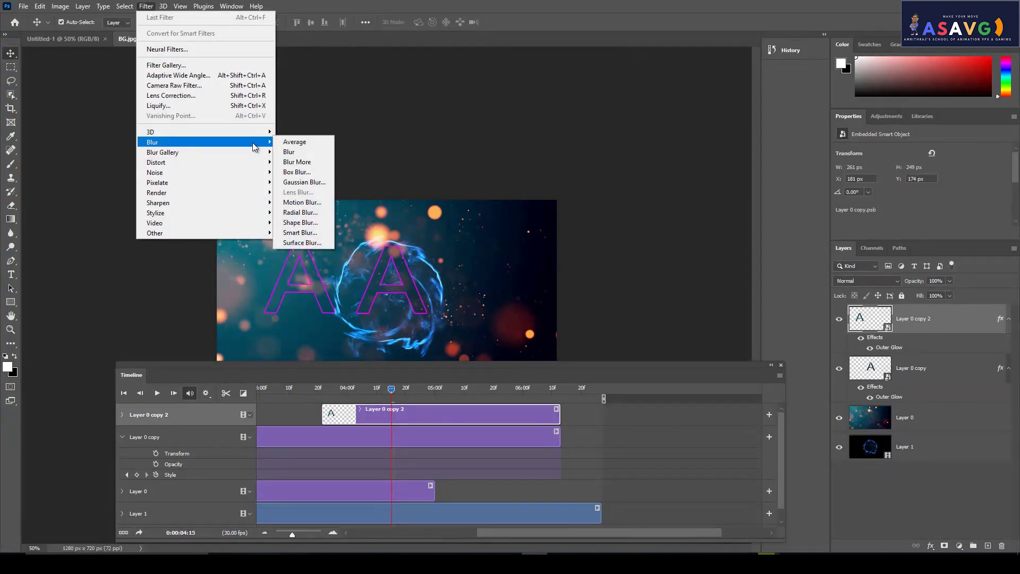
Step: Give Layer 0 copy 2 a Spin Radial Blur of amount 62 and 40% opacity
click(300, 212)
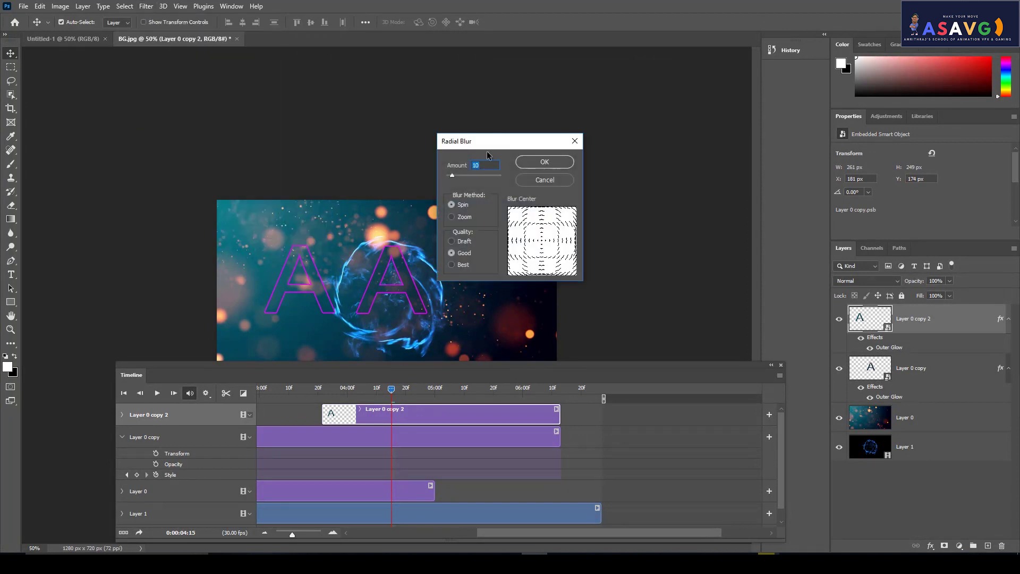
drag(487, 152, 642, 137)
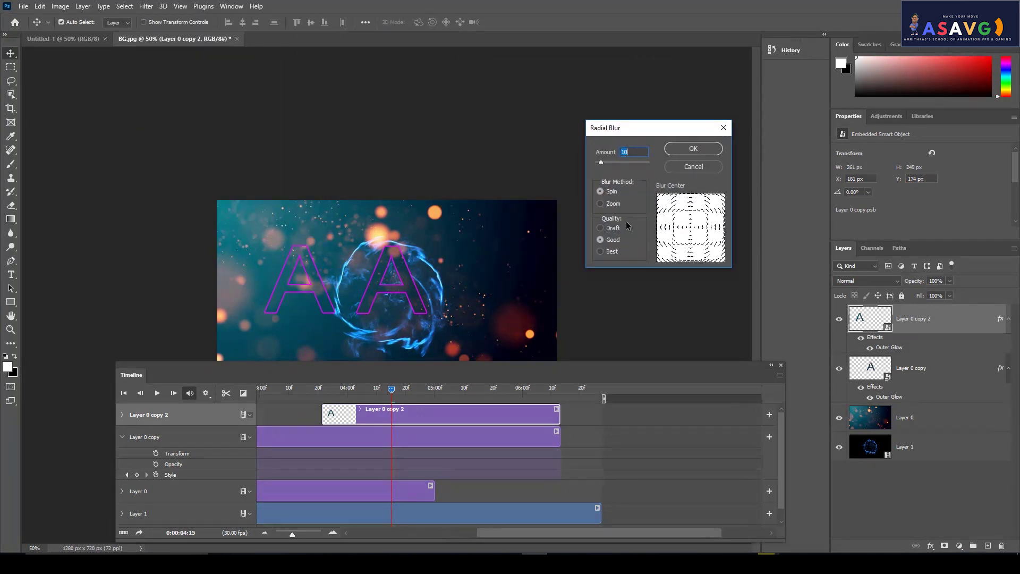
drag(615, 163, 628, 163)
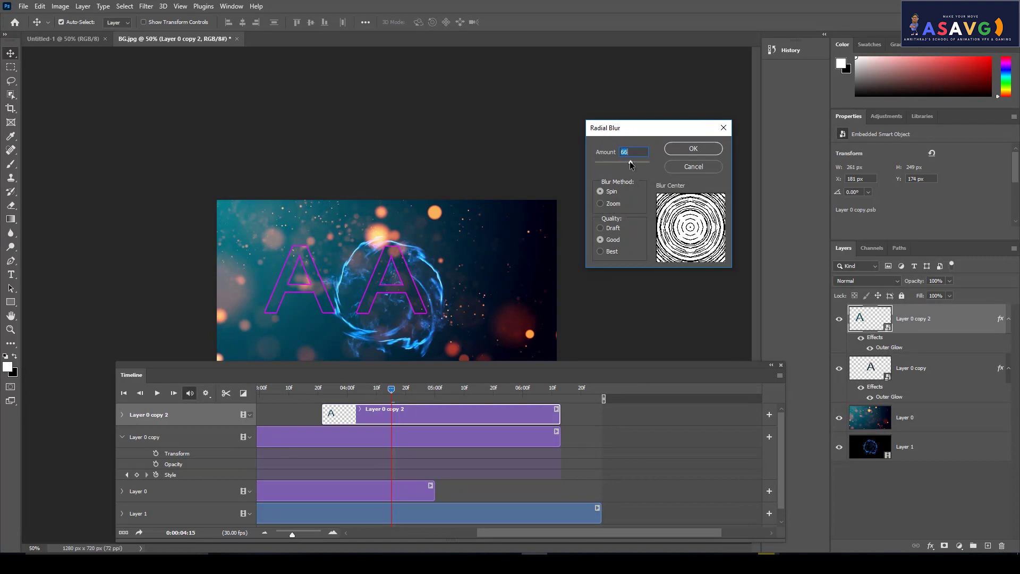
click(693, 150)
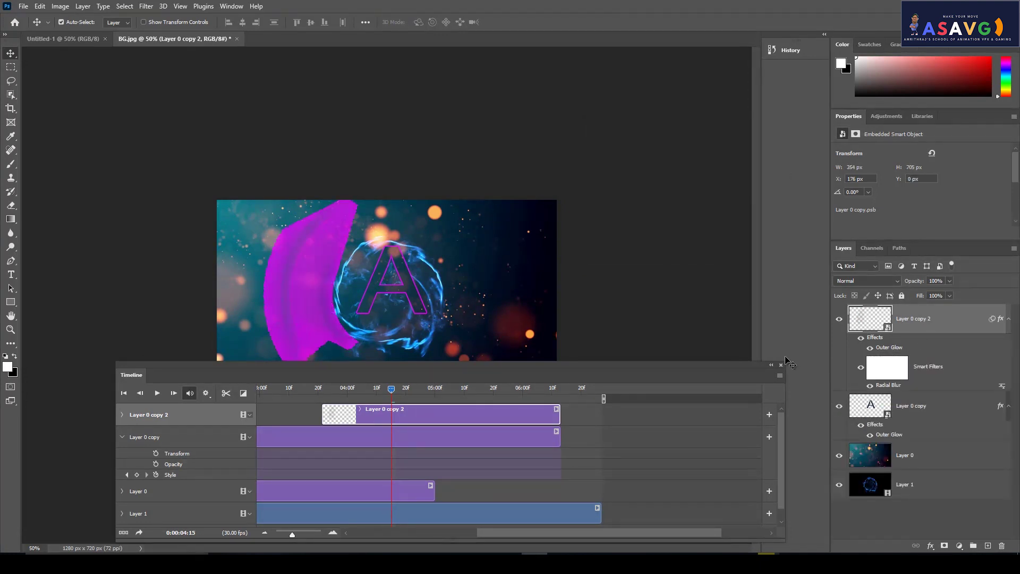
mouse_move(400, 393)
mouse_down()
mouse_move(415, 390)
mouse_move(361, 391)
mouse_move(433, 394)
mouse_move(401, 391)
mouse_up()
click(949, 281)
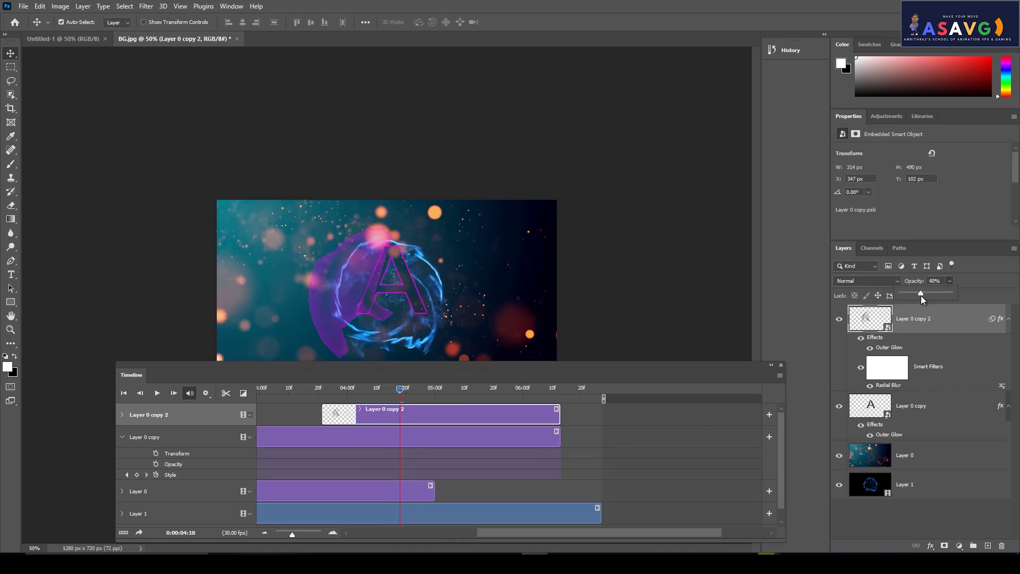
drag(659, 375, 666, 422)
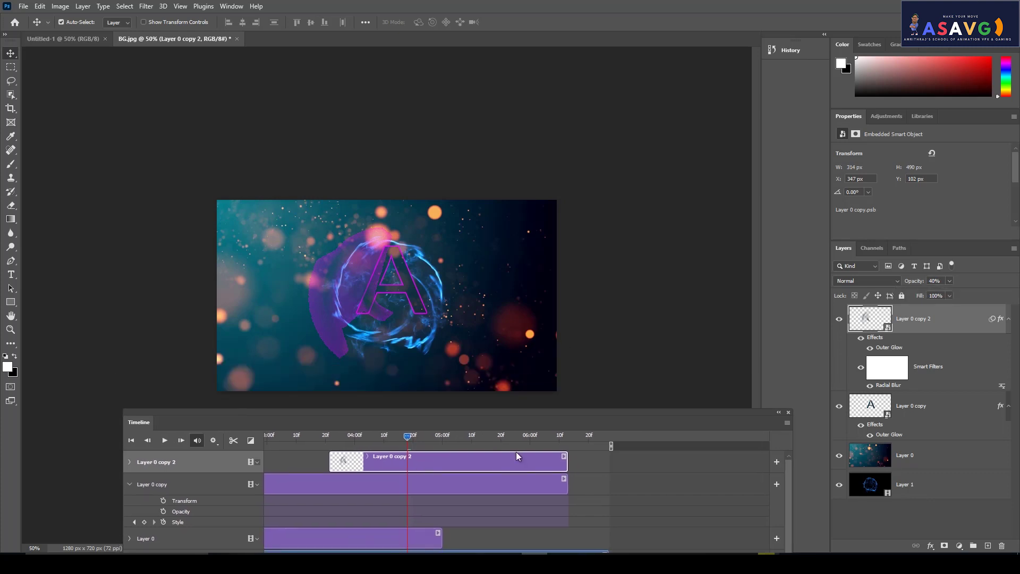
Step: Extend the Layer 0 background clip to end at 06:27, then preview from 04:05
key(space)
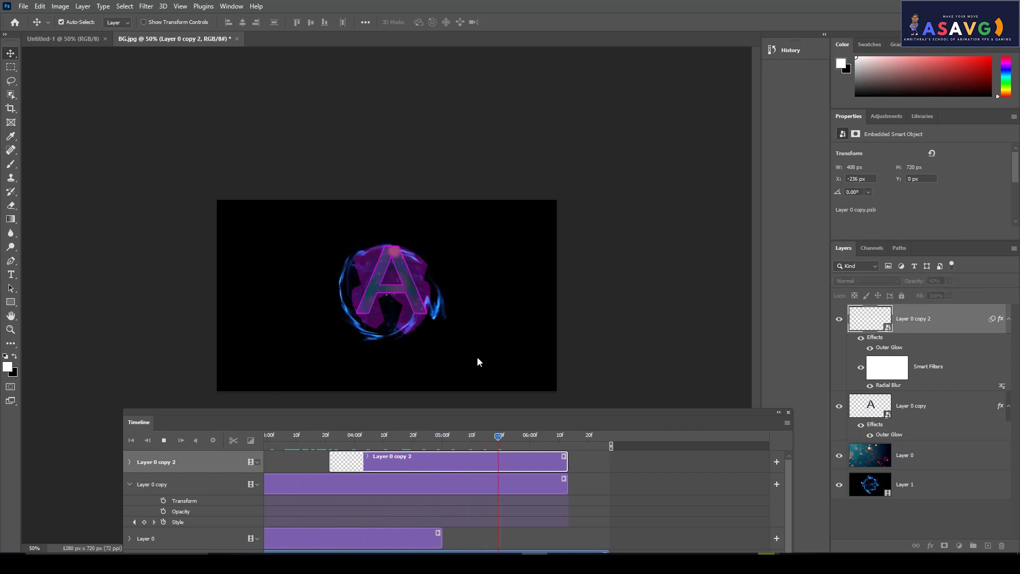
drag(480, 413, 502, 272)
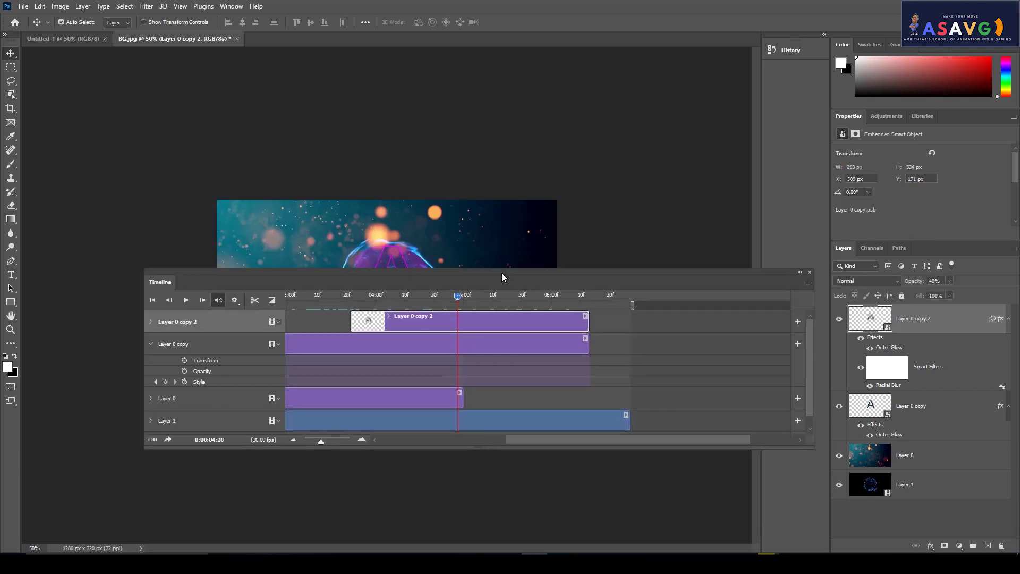
drag(460, 400, 625, 399)
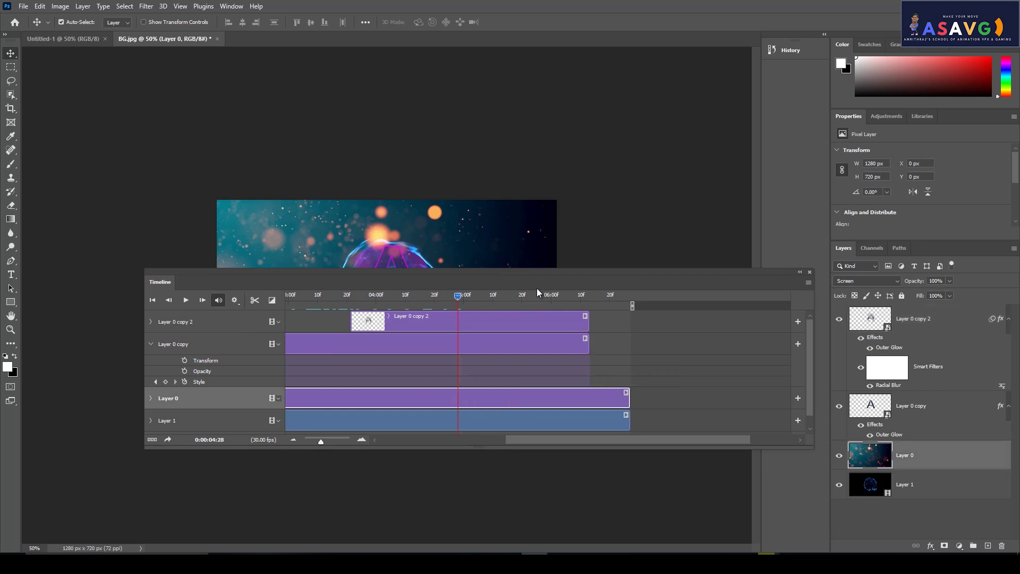
drag(537, 288, 534, 319)
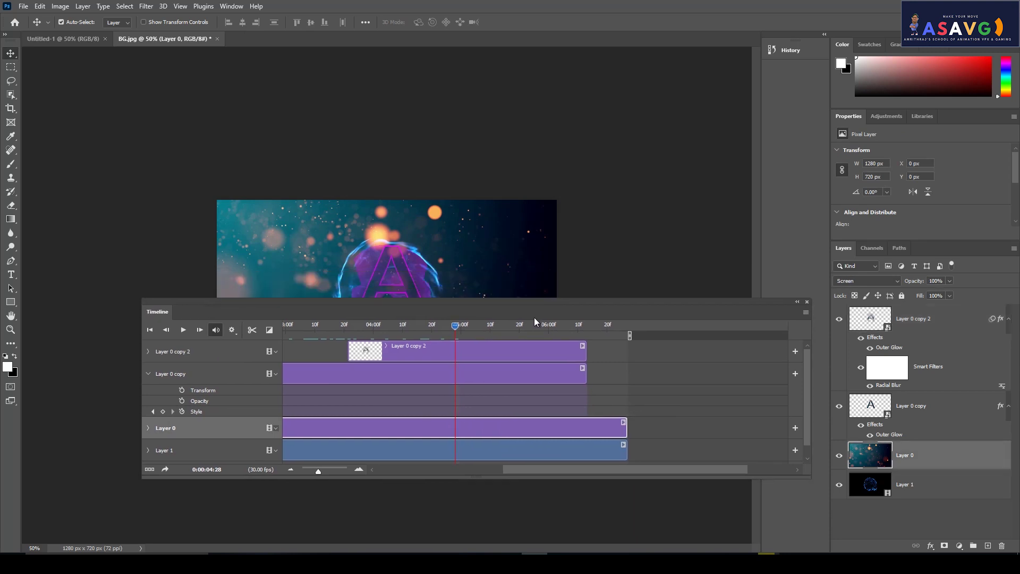
click(585, 383)
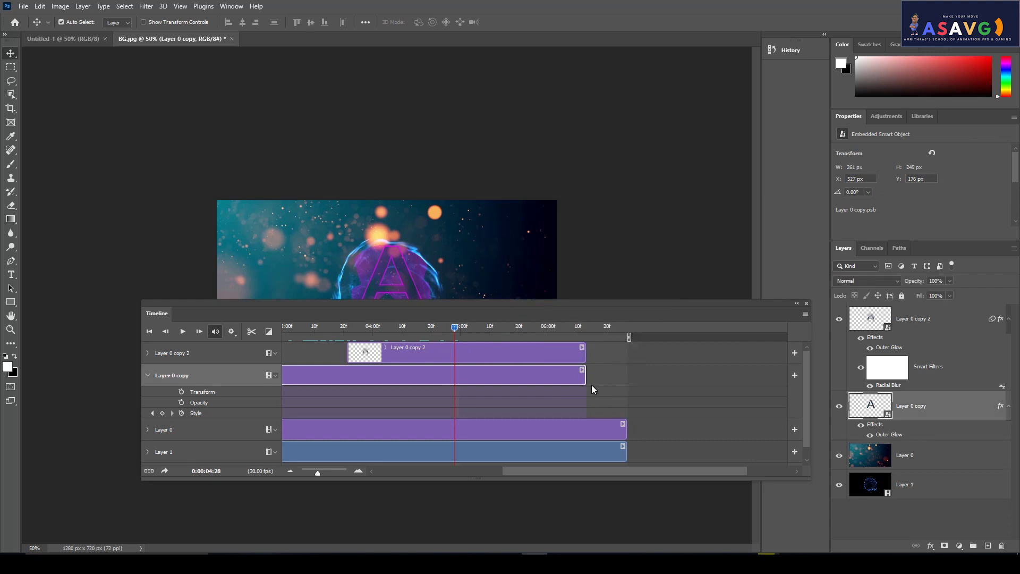
drag(583, 379, 631, 380)
mouse_move(457, 327)
mouse_down()
mouse_move(388, 327)
mouse_move(446, 327)
mouse_move(522, 383)
mouse_move(464, 402)
mouse_move(480, 403)
mouse_up()
Step: Add a Transform keyframe to Layer 0 copy 2 at 04:16
click(185, 428)
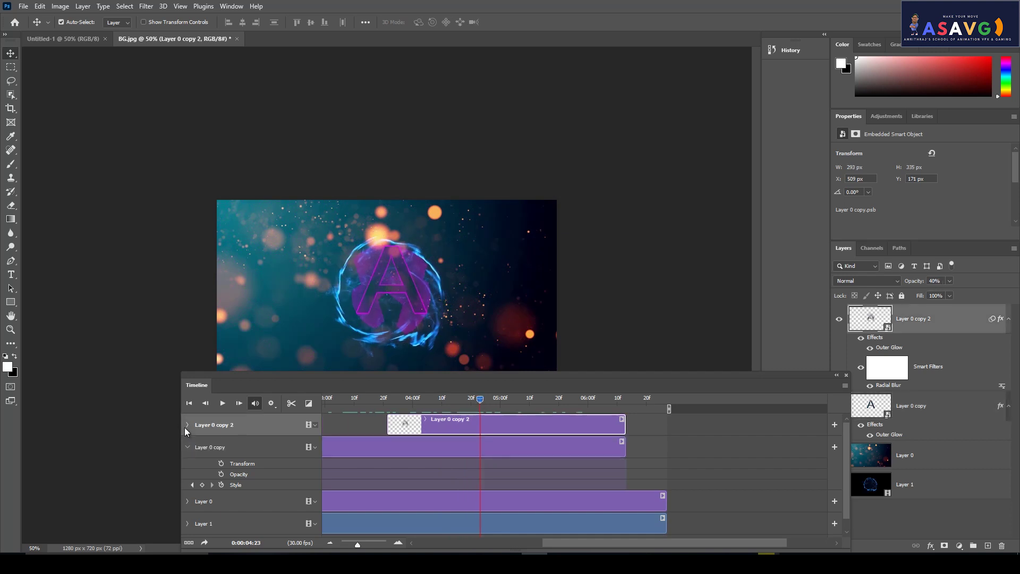
click(187, 426)
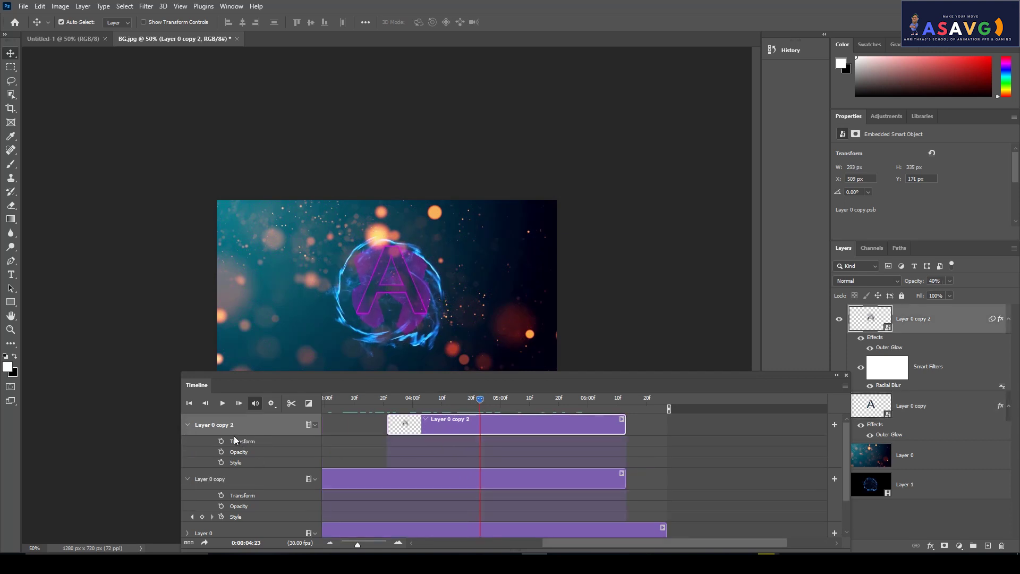
mouse_move(470, 403)
mouse_down()
mouse_move(449, 403)
mouse_move(460, 403)
mouse_up()
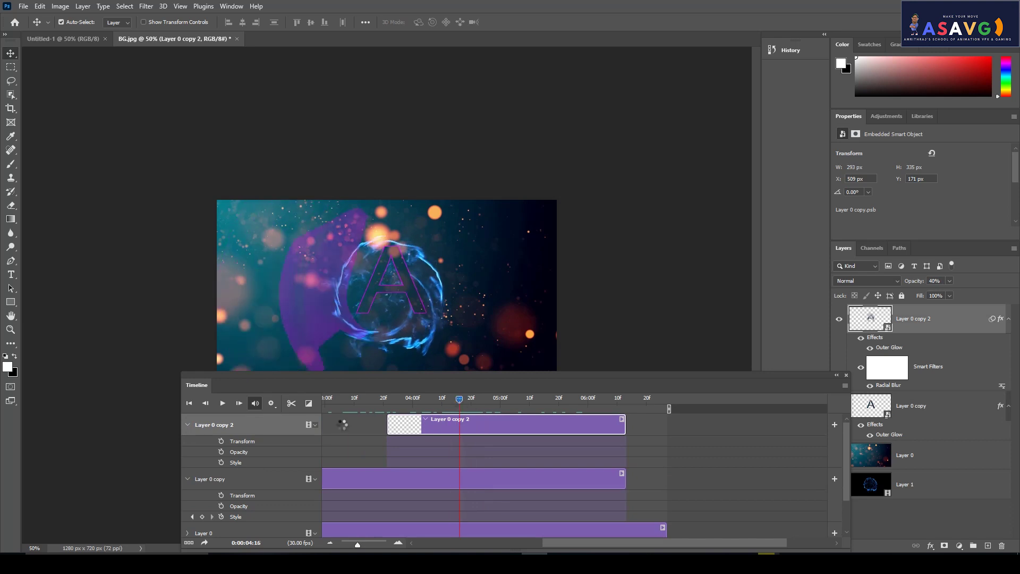
click(221, 442)
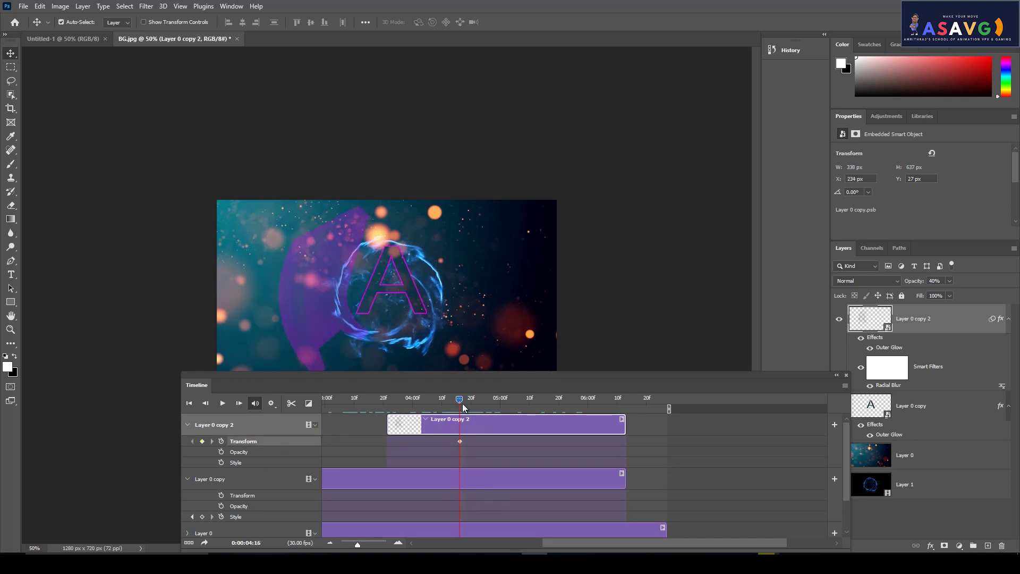
drag(463, 404, 487, 403)
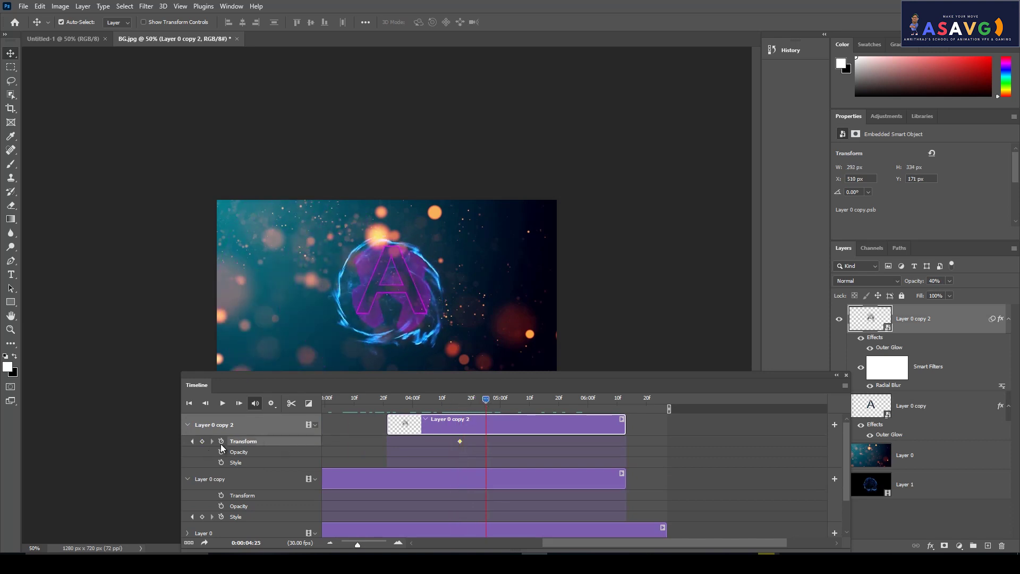
Step: At 04:25, move the purple blur up and left off-centre, then preview the motion
drag(417, 299, 441, 298)
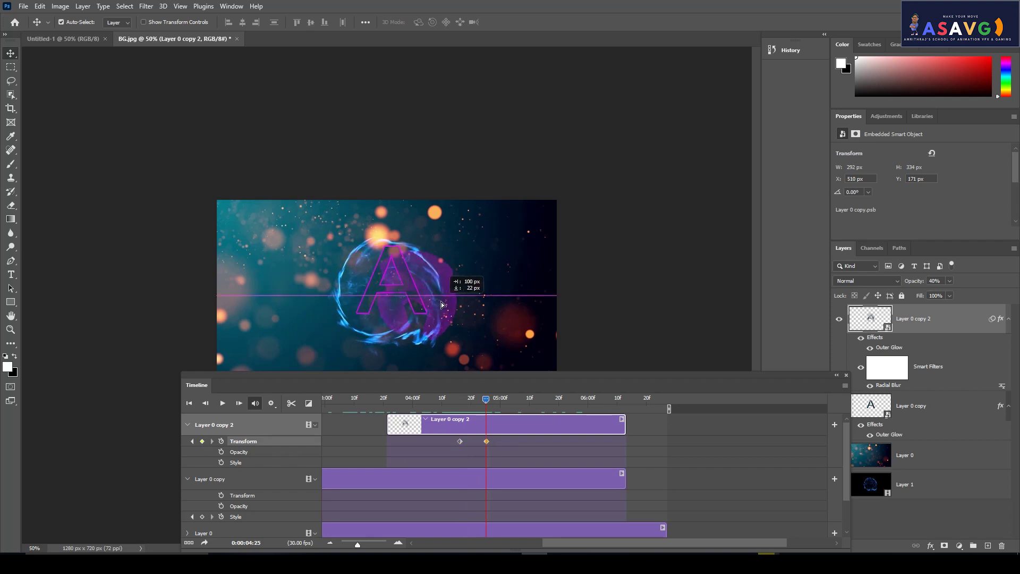
drag(486, 403, 460, 409)
mouse_move(404, 305)
mouse_down()
mouse_move(246, 264)
mouse_move(441, 311)
mouse_move(264, 293)
mouse_up()
drag(234, 281, 233, 282)
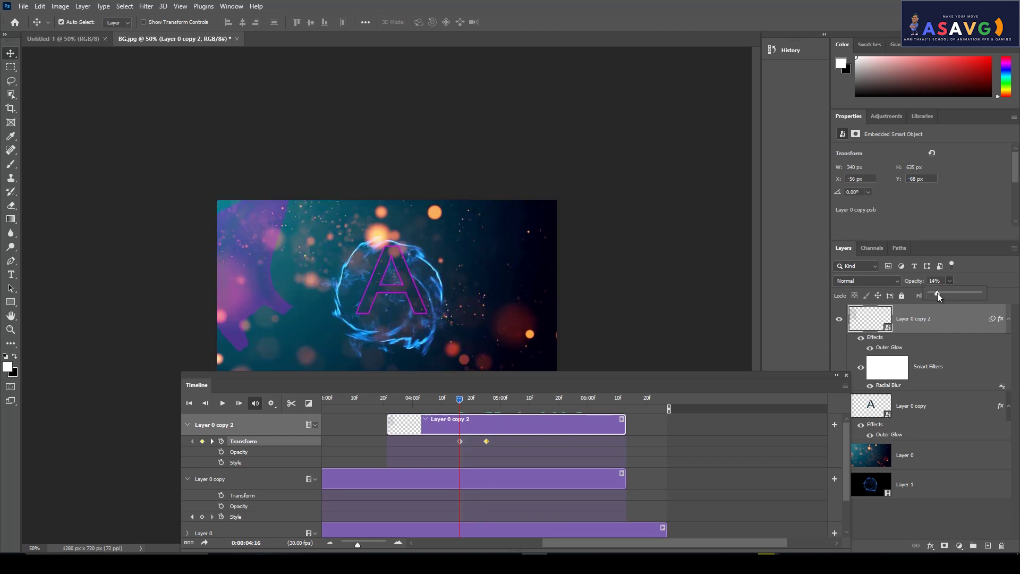
key(space)
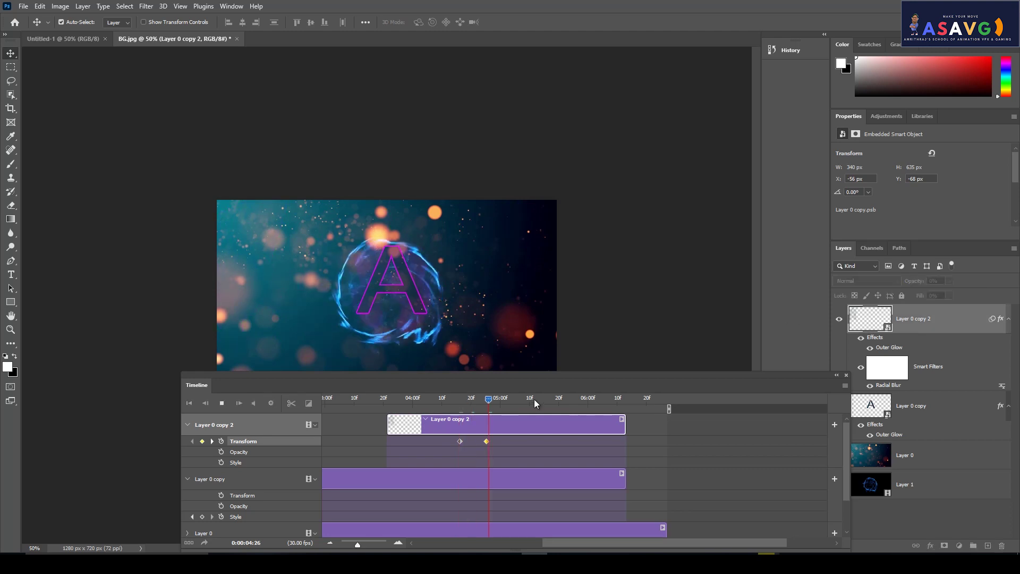
click(482, 402)
key(space)
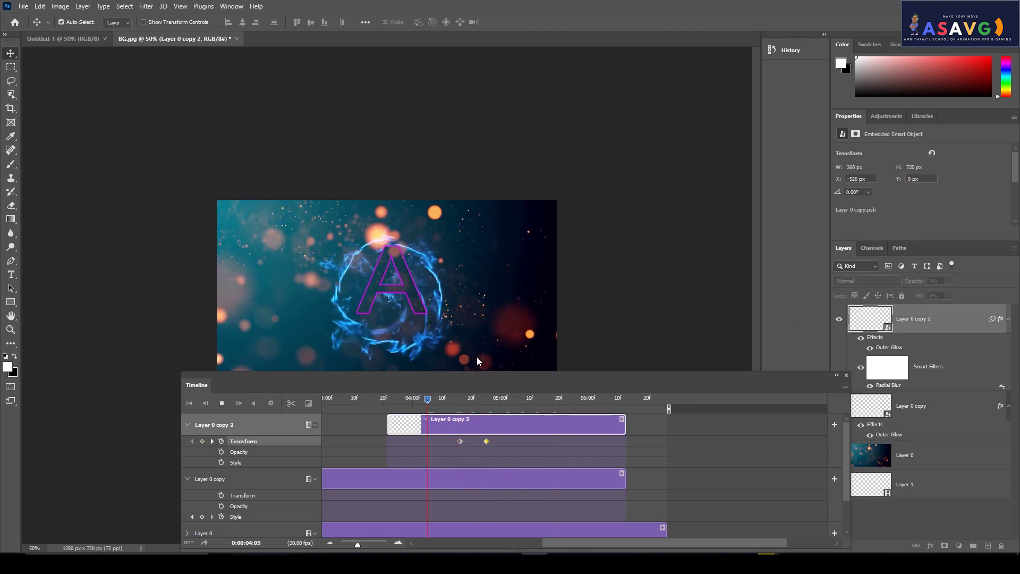
key(space)
drag(504, 404, 485, 411)
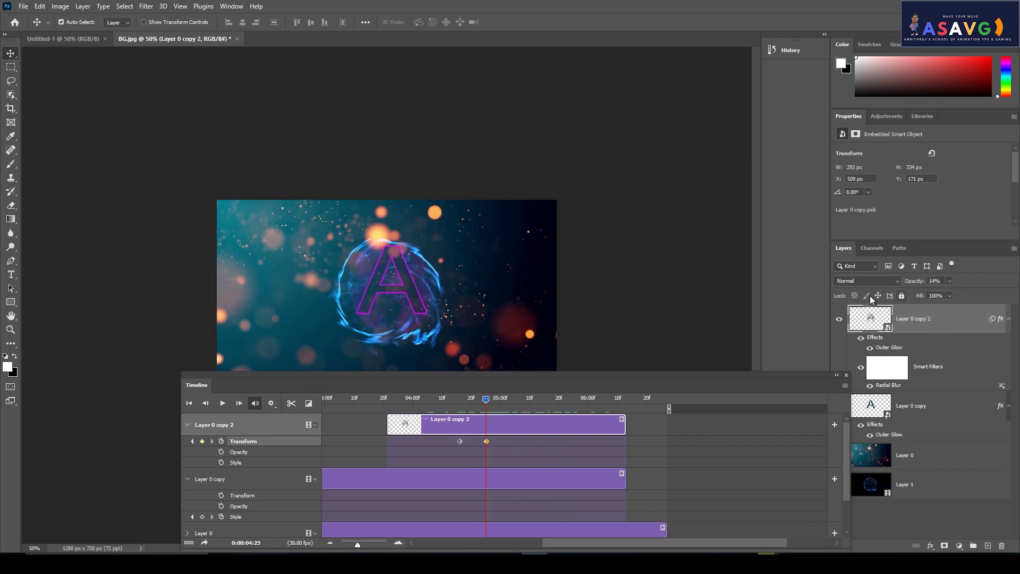
Step: Enable opacity animation on Layer 0 copy 2 with 100% opacity at 04:16
click(221, 452)
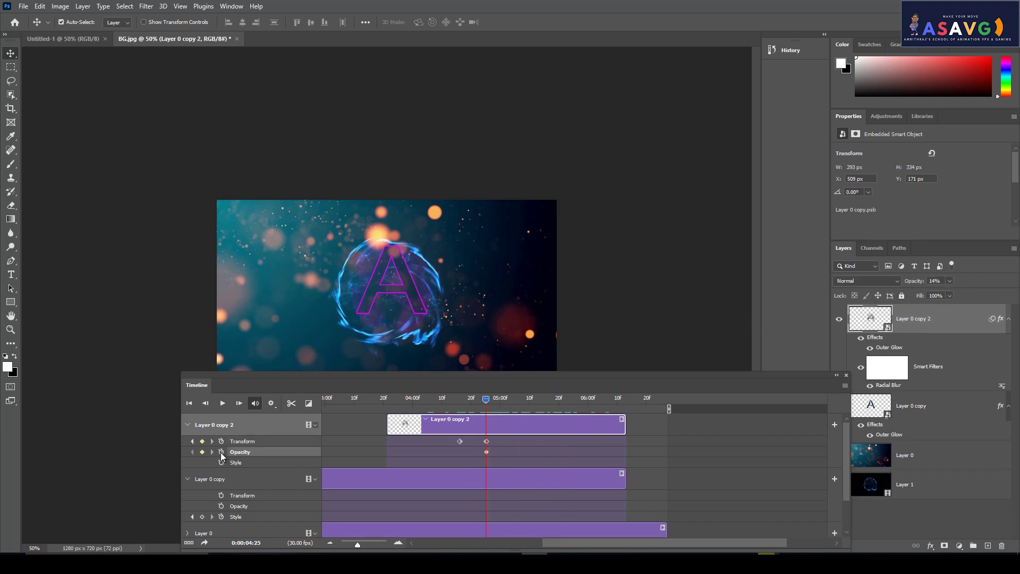
drag(485, 404, 461, 404)
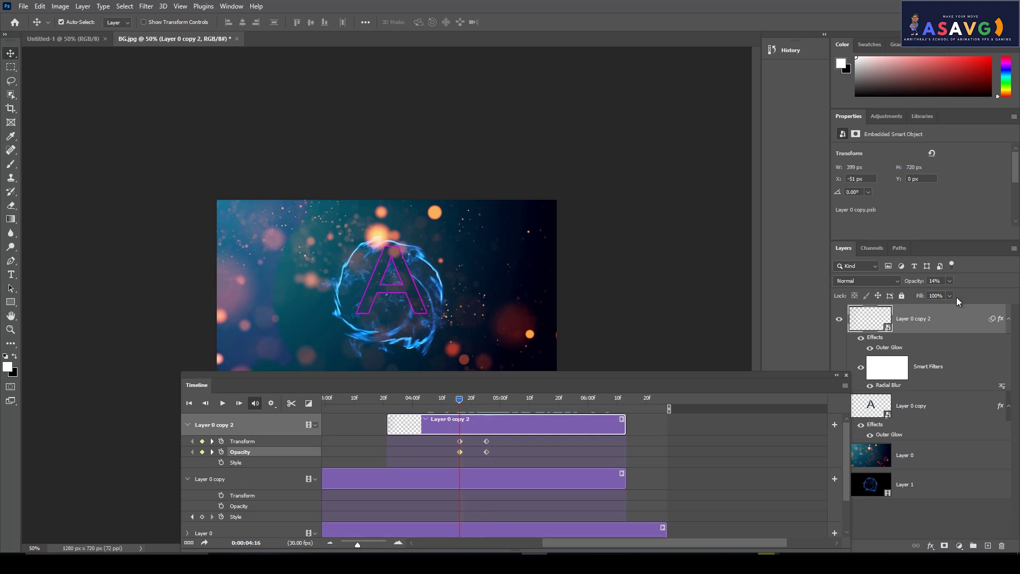
click(948, 283)
mouse_move(459, 399)
mouse_down()
mouse_move(505, 398)
mouse_move(459, 399)
mouse_up()
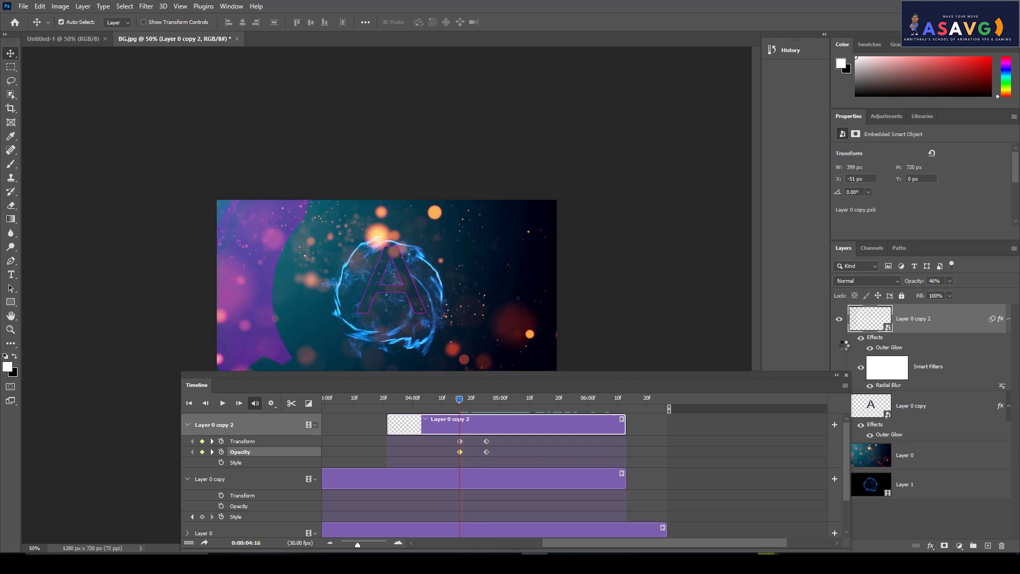
click(950, 280)
drag(949, 293, 988, 299)
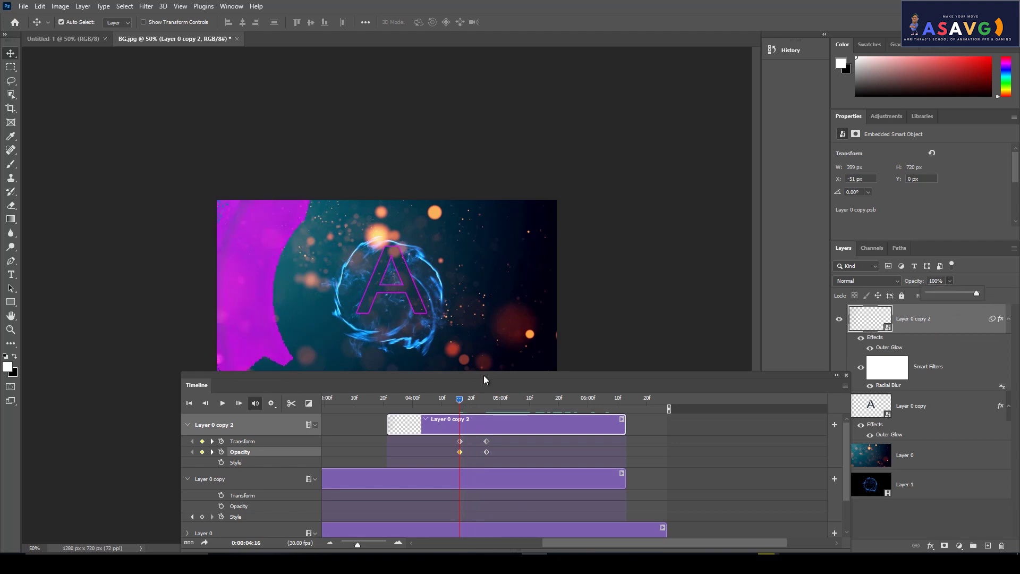
Step: Set Layer 0 copy 2's opacity keyframes to about 65% at 04:25 and 0% at 05:06
drag(465, 402, 486, 398)
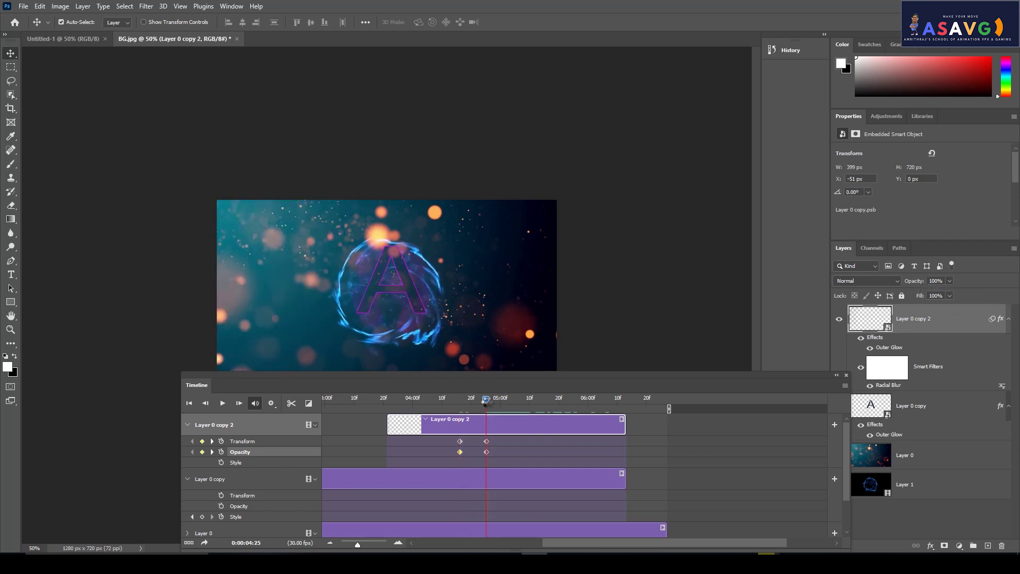
click(949, 282)
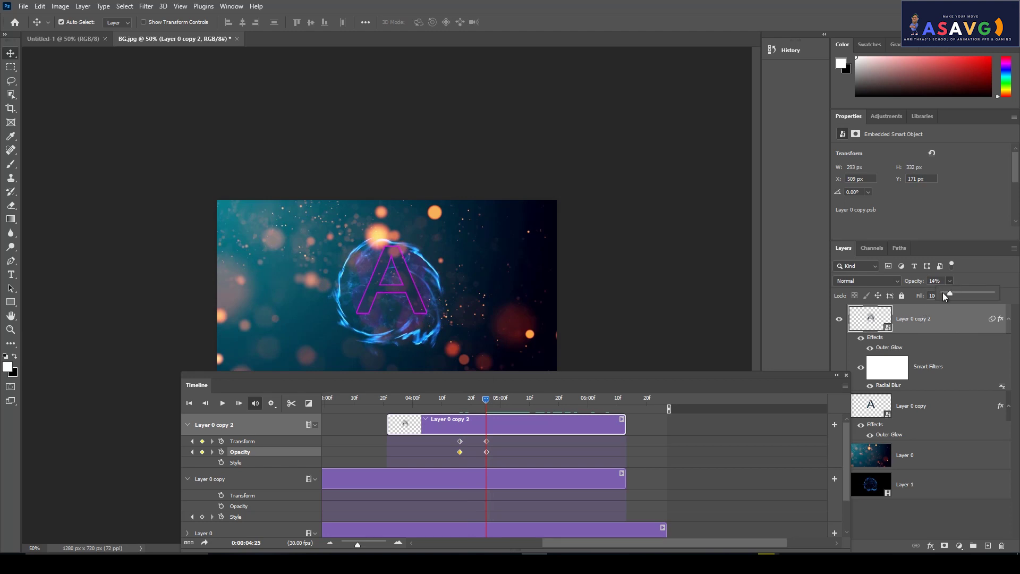
drag(971, 294, 976, 293)
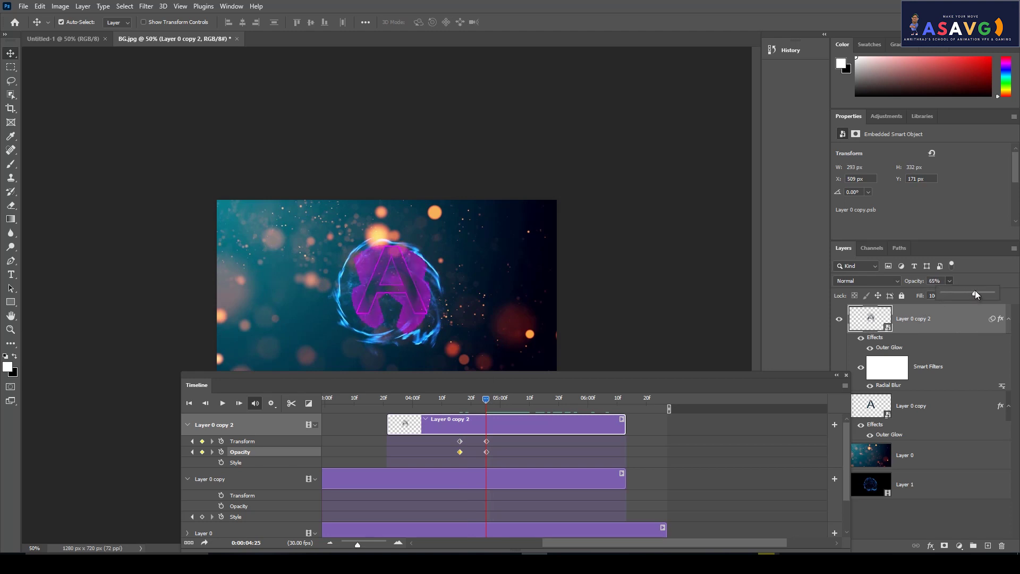
drag(486, 398, 517, 399)
click(949, 280)
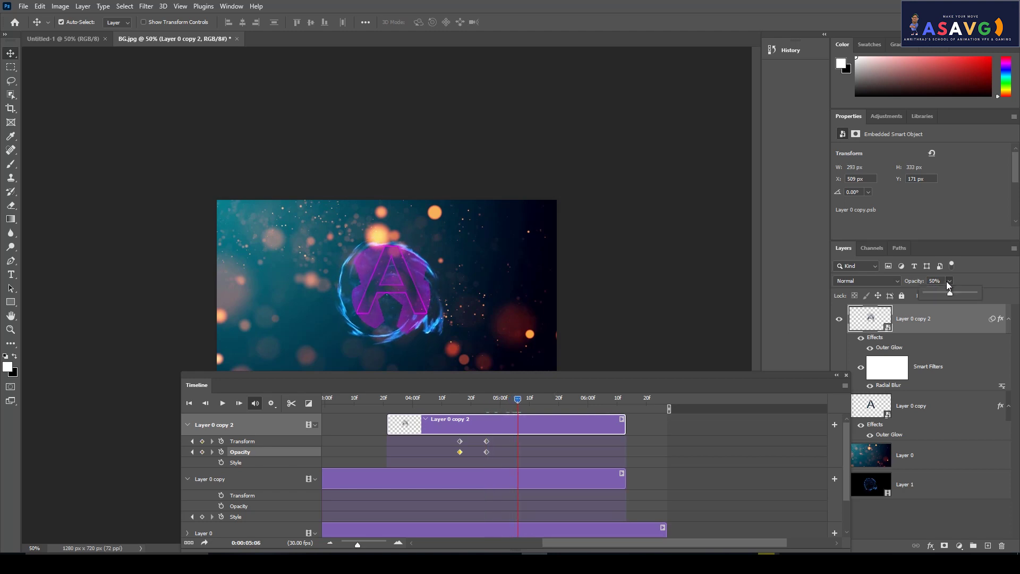
drag(952, 293, 915, 297)
Step: Preview the fade and lengthen the end of the Layer 0 copy 2 clip
key(space)
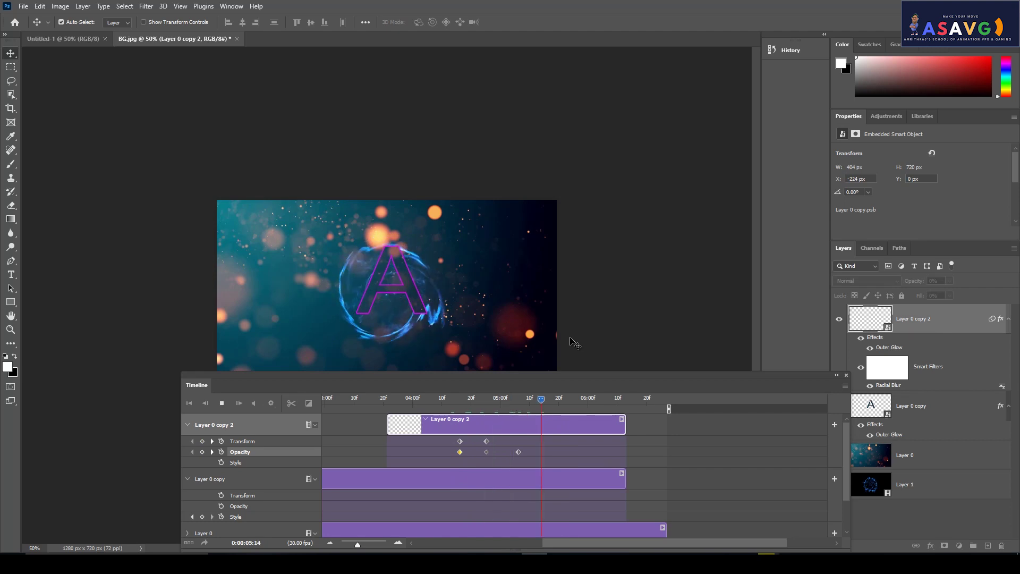
click(416, 405)
key(space)
key(space)
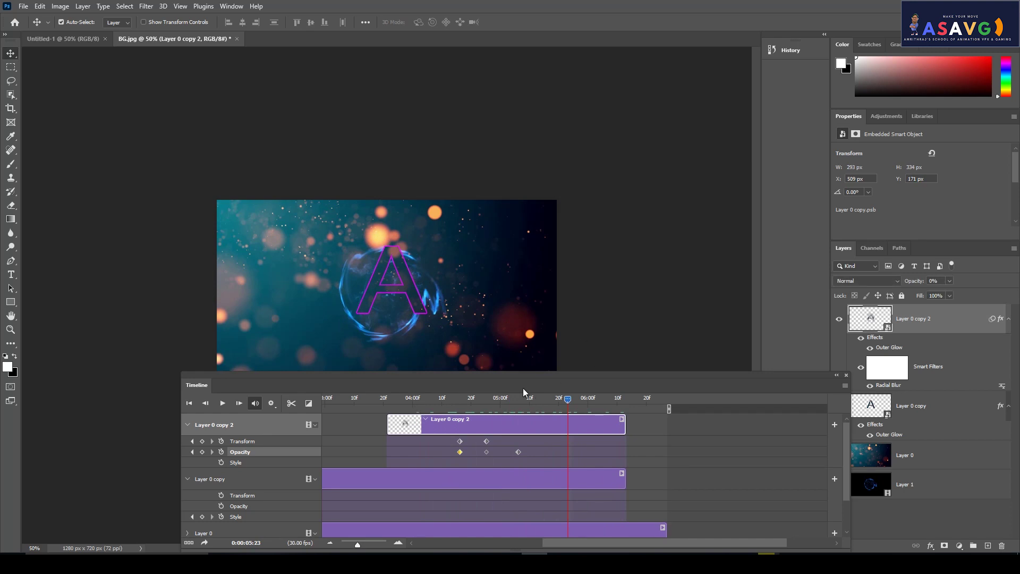
click(529, 399)
mouse_move(546, 398)
mouse_down()
mouse_move(600, 399)
mouse_move(584, 409)
mouse_move(646, 421)
mouse_move(702, 417)
mouse_up()
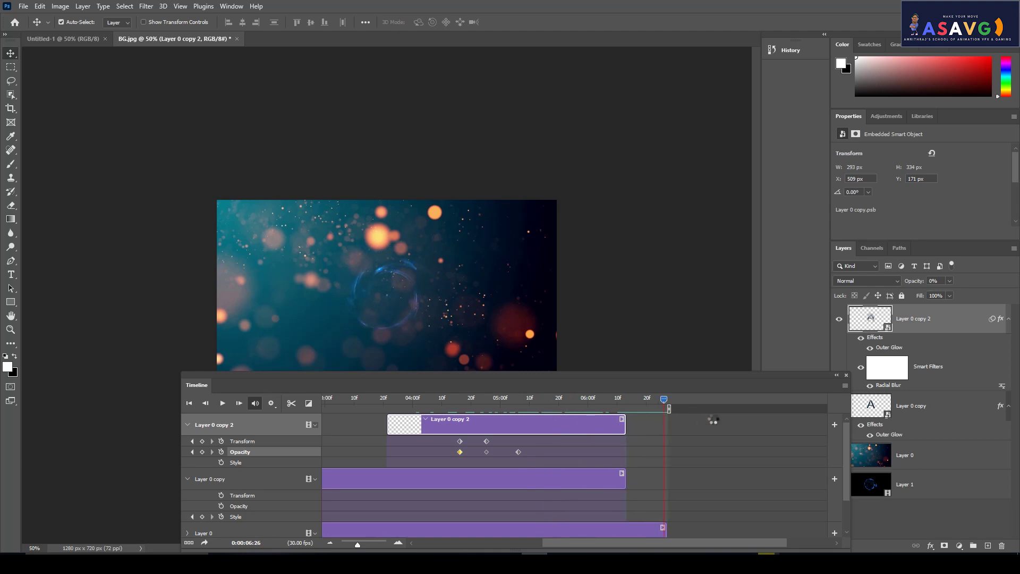
mouse_move(625, 425)
mouse_down()
mouse_move(666, 429)
mouse_move(634, 420)
mouse_up()
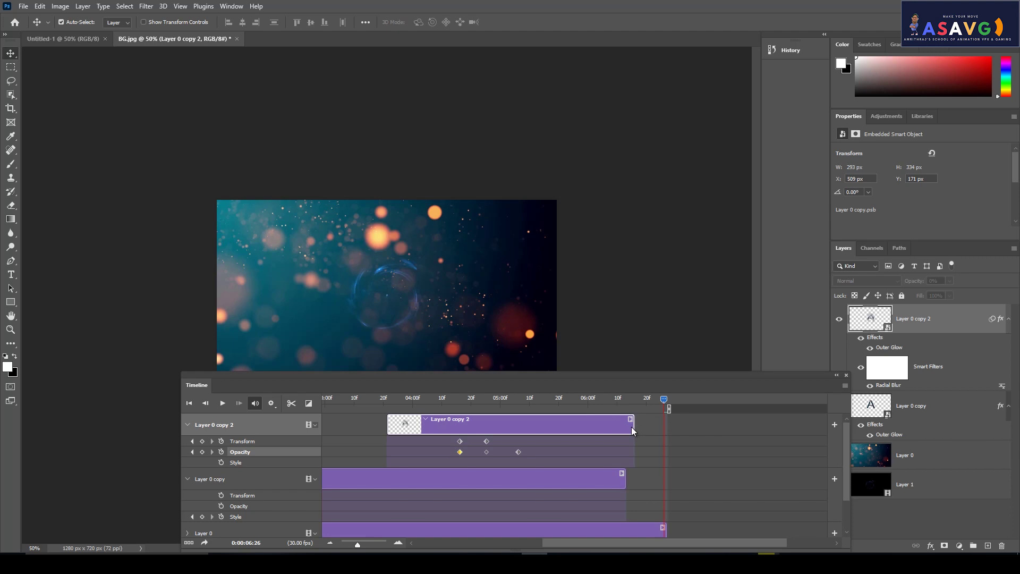
Step: Rearrange the Timeline panel and play the finished fire-burst animation from the start
drag(624, 480, 626, 480)
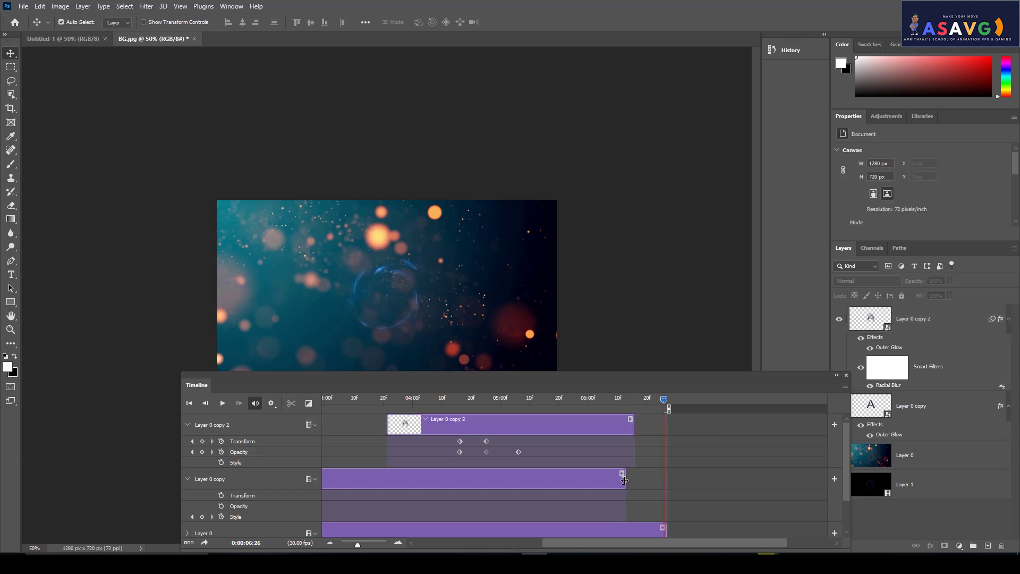
mouse_move(604, 400)
mouse_down()
mouse_move(653, 399)
mouse_move(644, 409)
mouse_move(376, 406)
mouse_move(373, 428)
mouse_up()
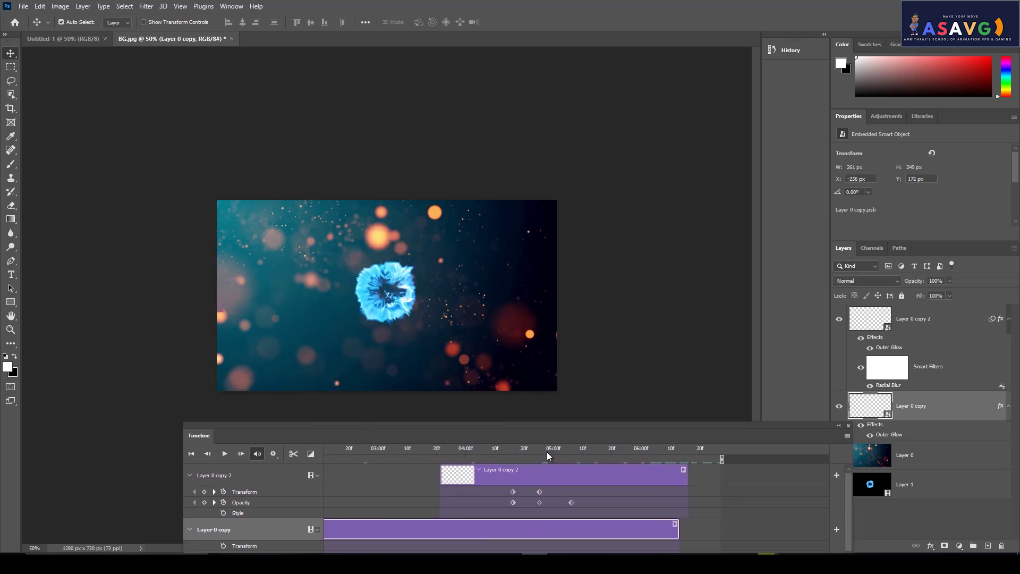
drag(546, 419, 547, 302)
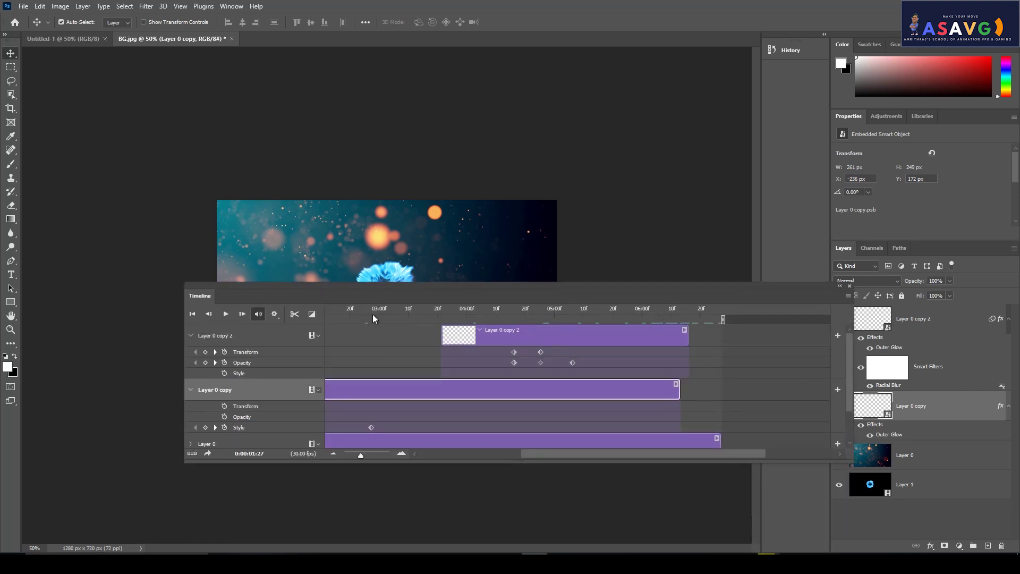
drag(372, 314, 350, 304)
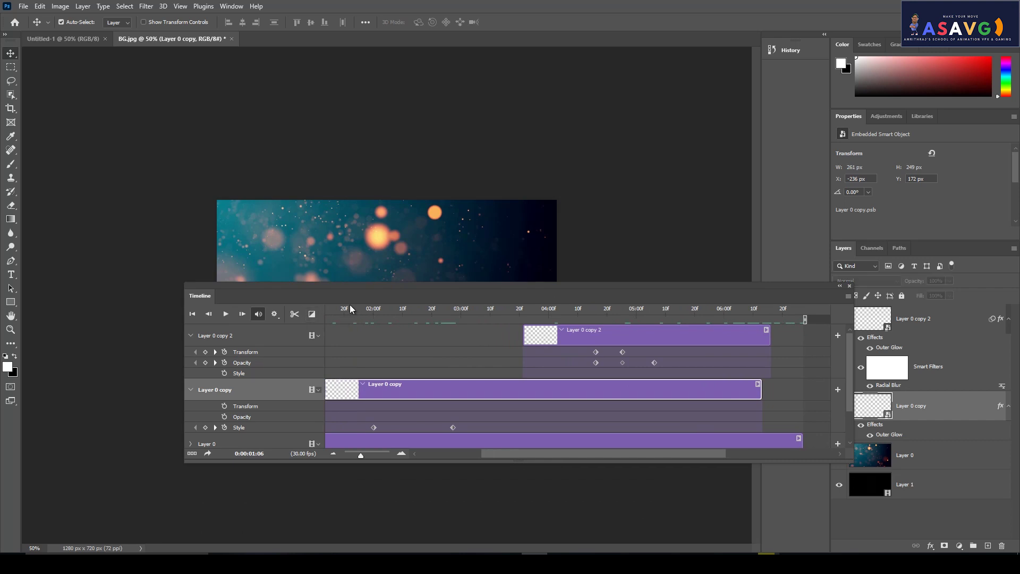
drag(388, 294, 425, 414)
key(space)
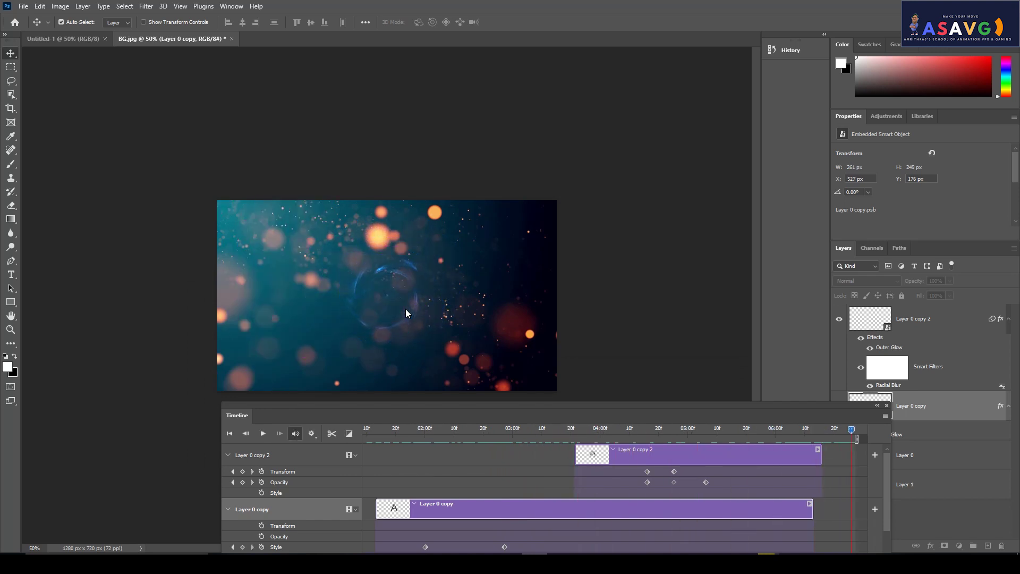
key(space)
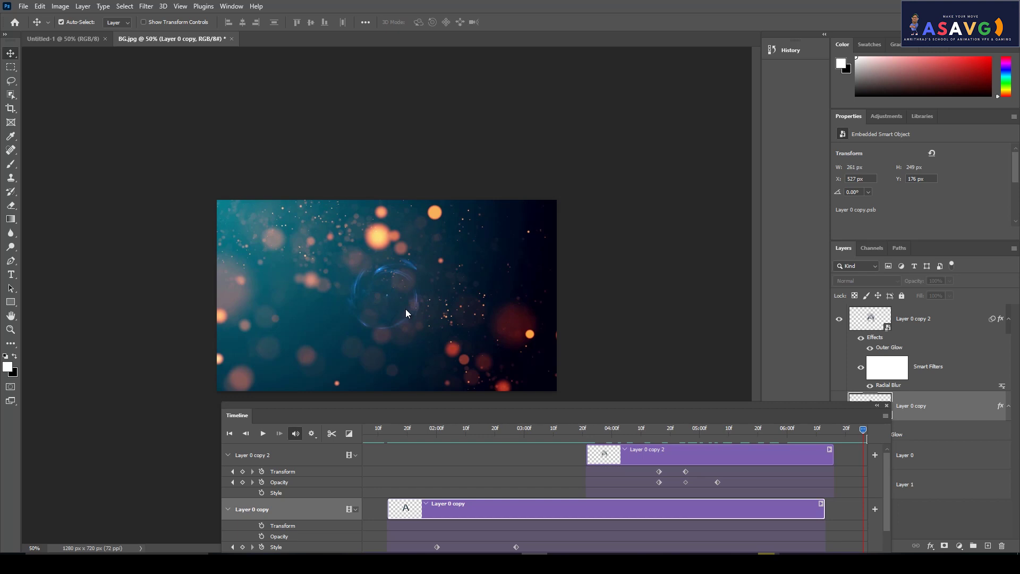
click(25, 7)
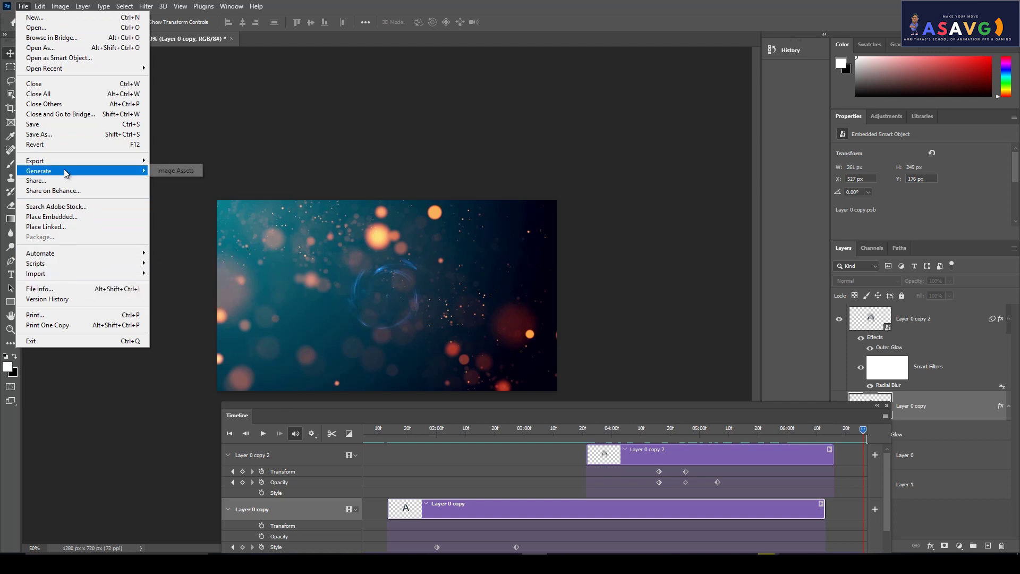
mouse_move(48, 161)
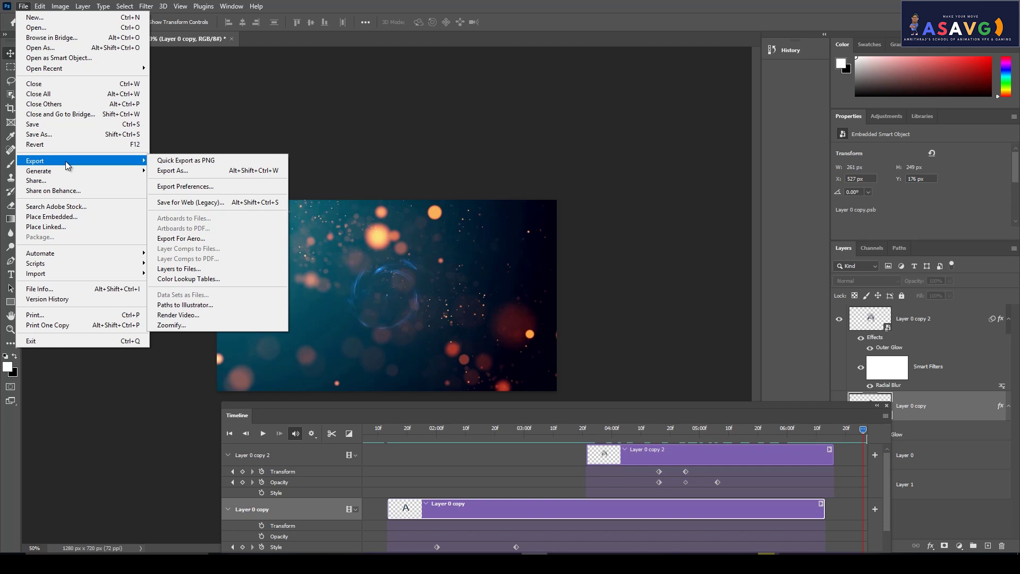
click(184, 175)
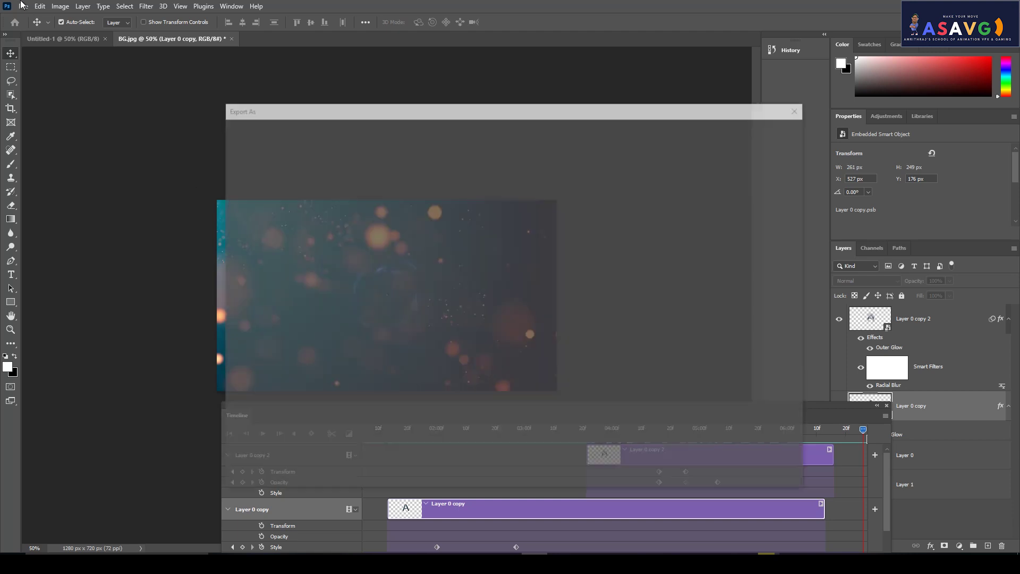
click(799, 111)
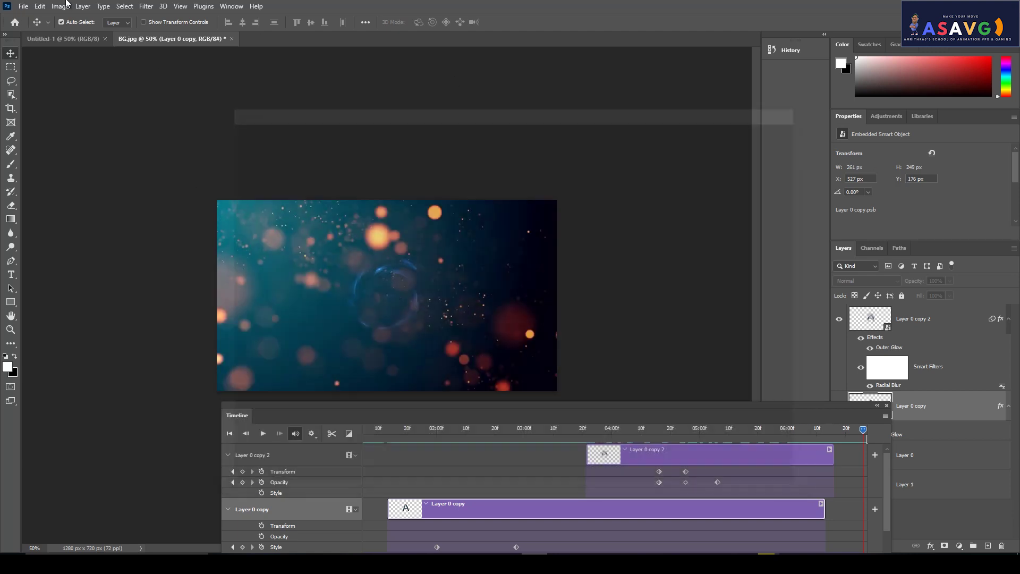
click(23, 7)
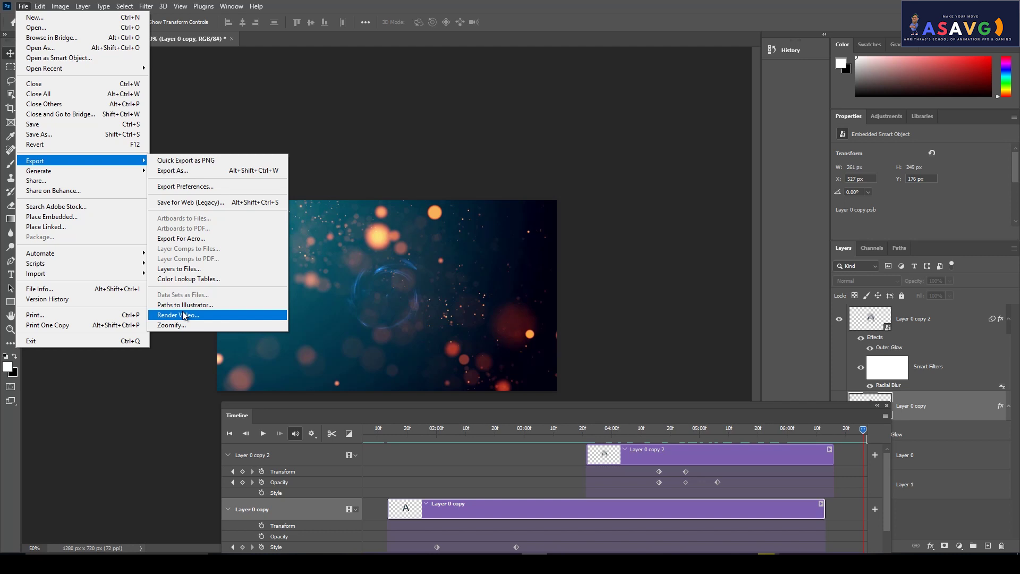
Step: Render all frames as H.264 video named 'my firmotion graphics in phhop'
click(184, 315)
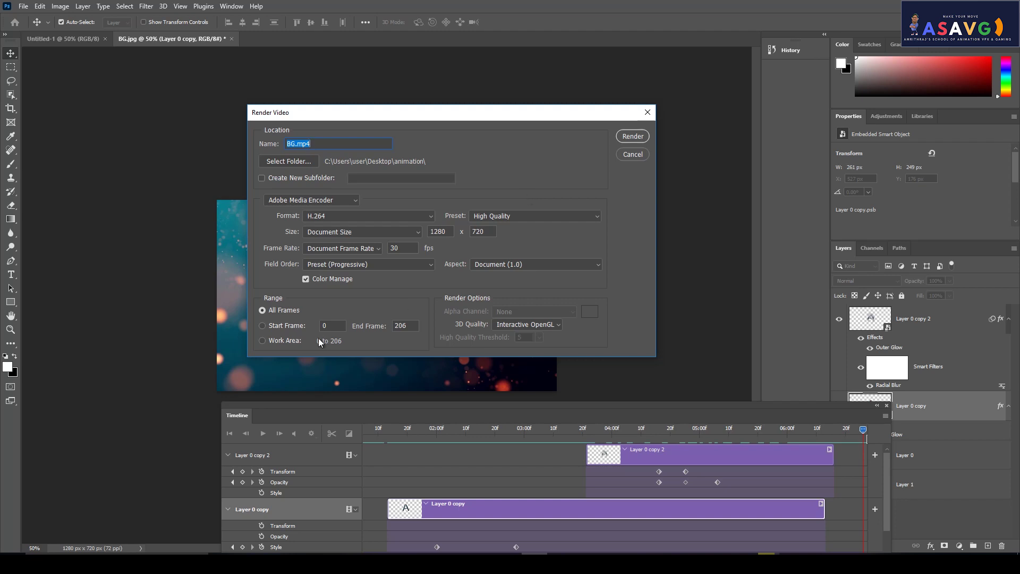
click(326, 326)
double_click(413, 327)
key(Tab)
text(my fir)
text(motion graphics in ph)
text(hop)
click(633, 139)
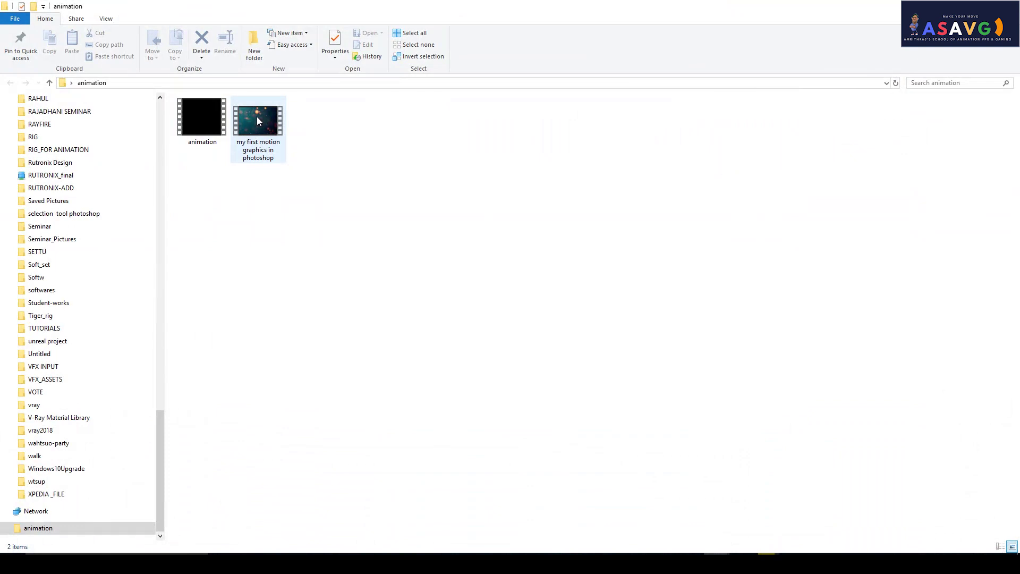
Step: Play the rendered MP4 from File Explorer in Media Player Classic
right_click(257, 117)
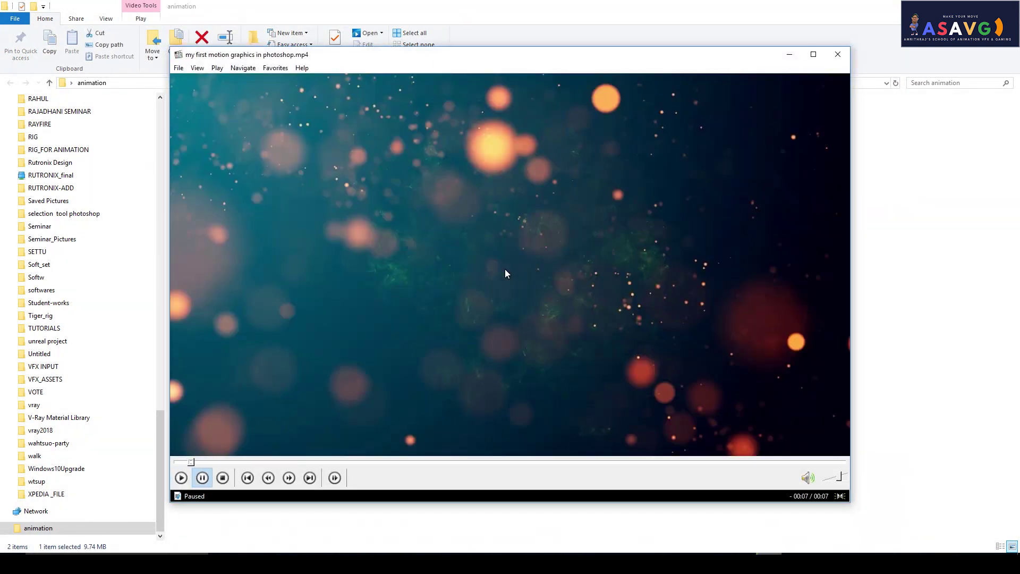
double_click(505, 269)
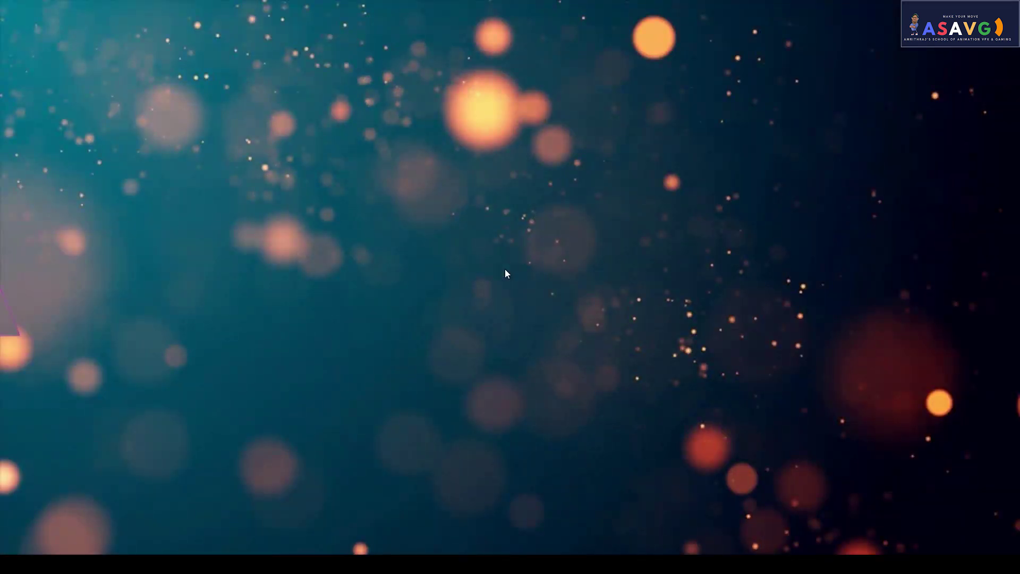